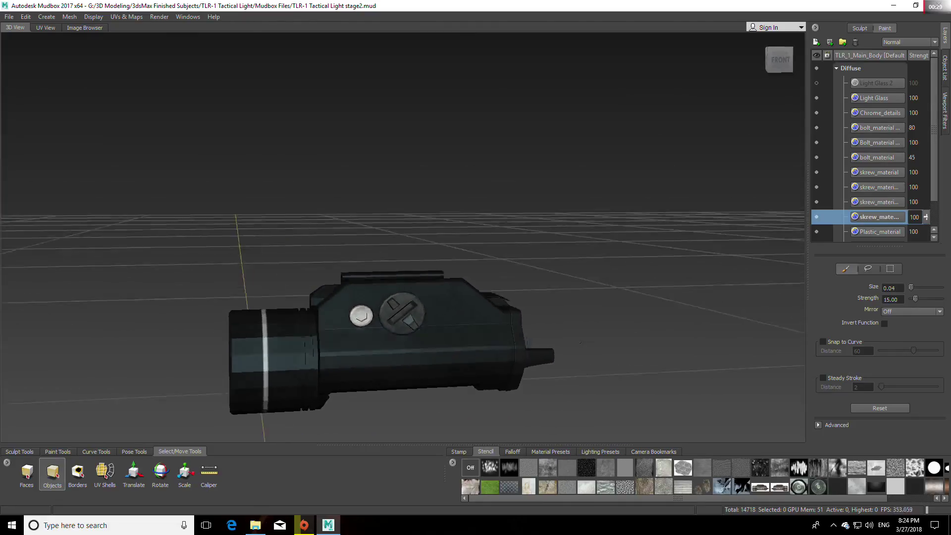
# Raise the strength of the uppermost bolt material paint layer to 100
pyautogui.scroll(5, 613, 338)
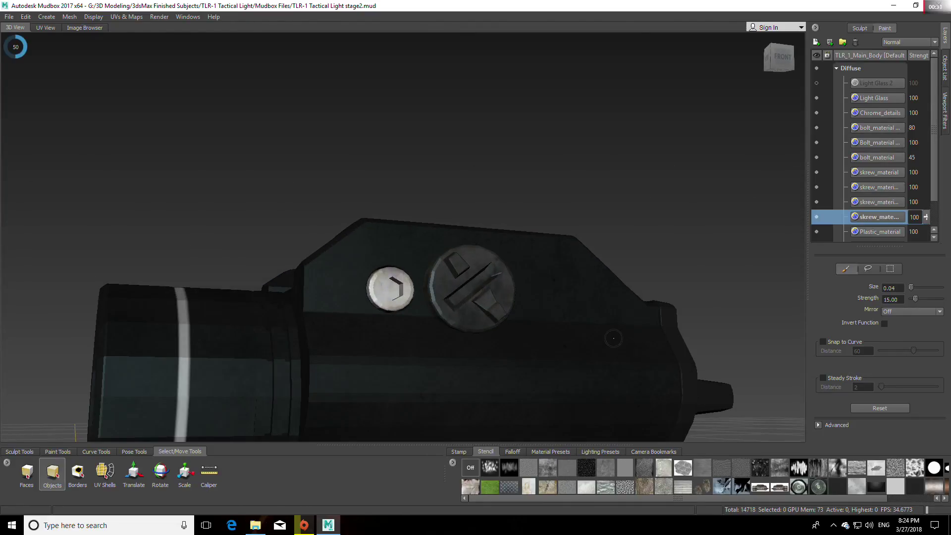
pyautogui.keyDown('alt'); pyautogui.moveTo(613, 339); pyautogui.dragTo(587, 304); pyautogui.keyUp('alt')
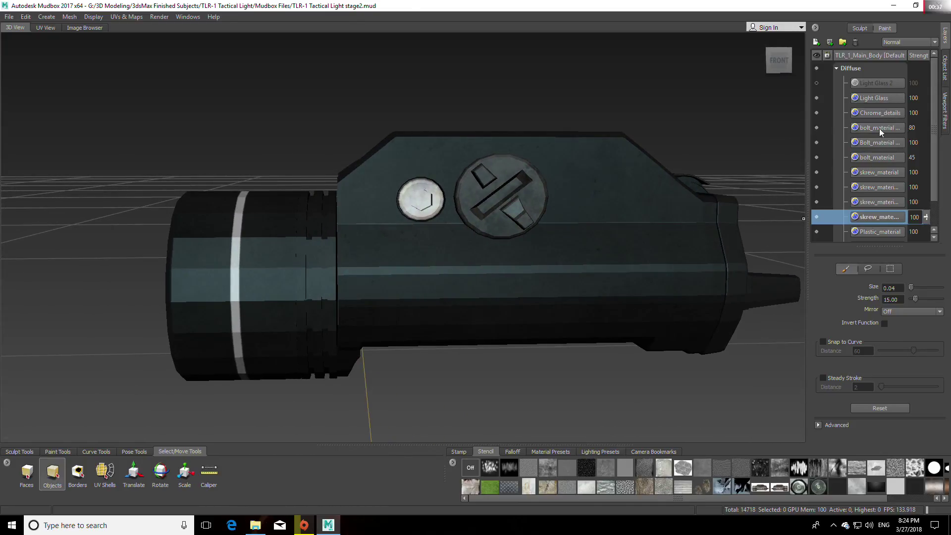
pyautogui.click(876, 143)
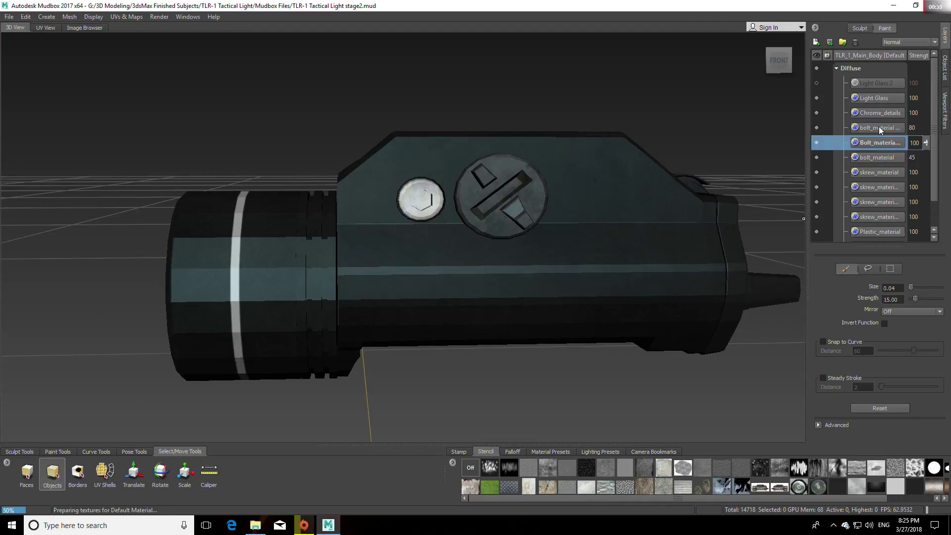
pyautogui.click(879, 127)
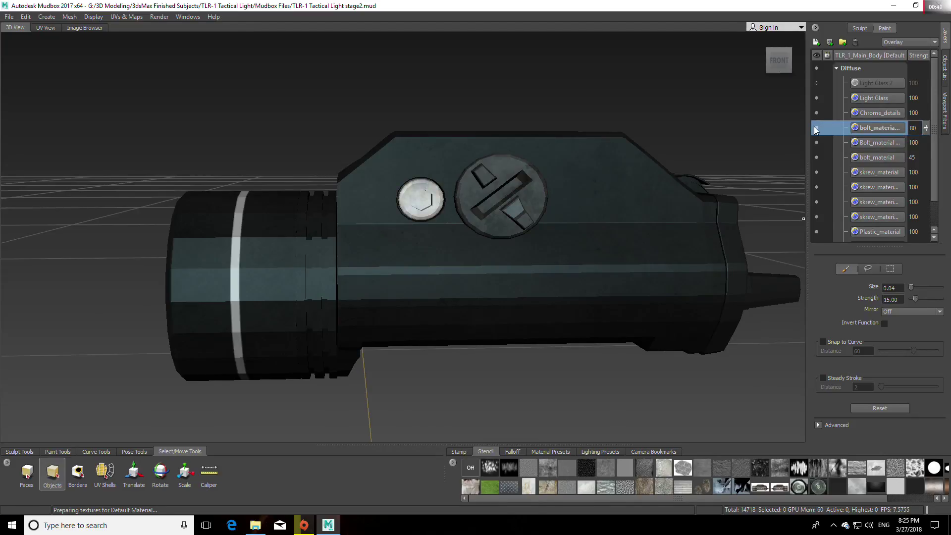
pyautogui.moveTo(926, 128); pyautogui.dragTo(928, 116)
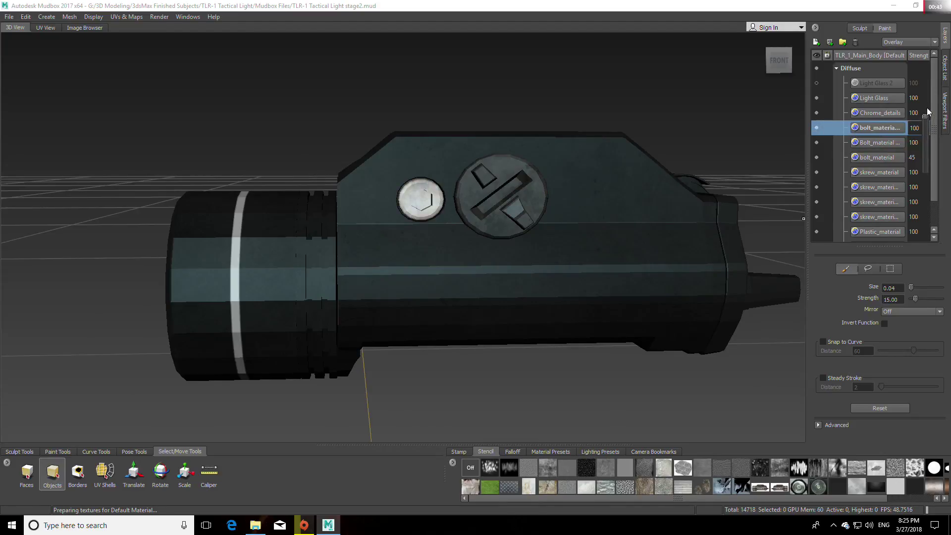
pyautogui.keyDown('alt'); pyautogui.moveTo(643, 247); pyautogui.dragTo(695, 306); pyautogui.keyUp('alt')
pyautogui.keyDown('alt'); pyautogui.moveTo(695, 305); pyautogui.dragTo(650, 300, button='right'); pyautogui.keyUp('alt')
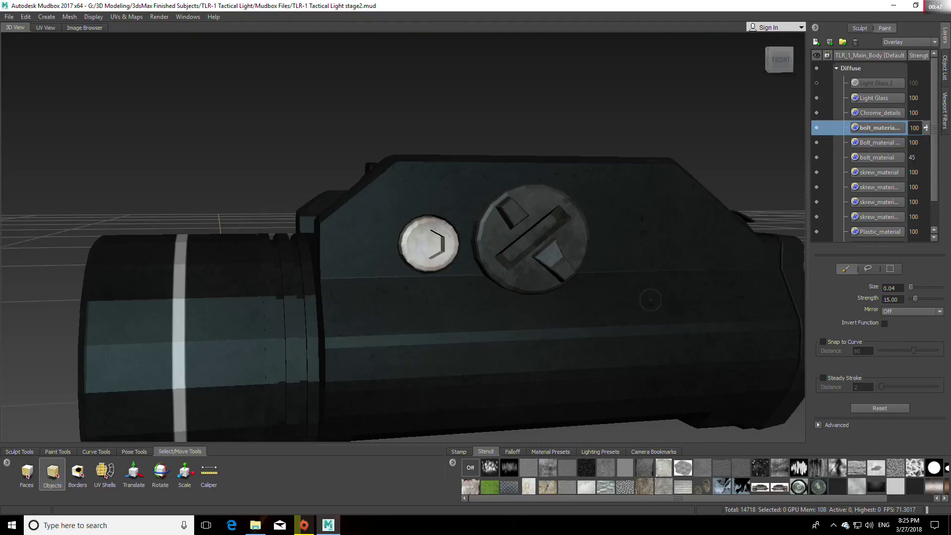
pyautogui.keyDown('alt'); pyautogui.moveTo(650, 300); pyautogui.dragTo(613, 273, button='middle'); pyautogui.keyUp('alt')
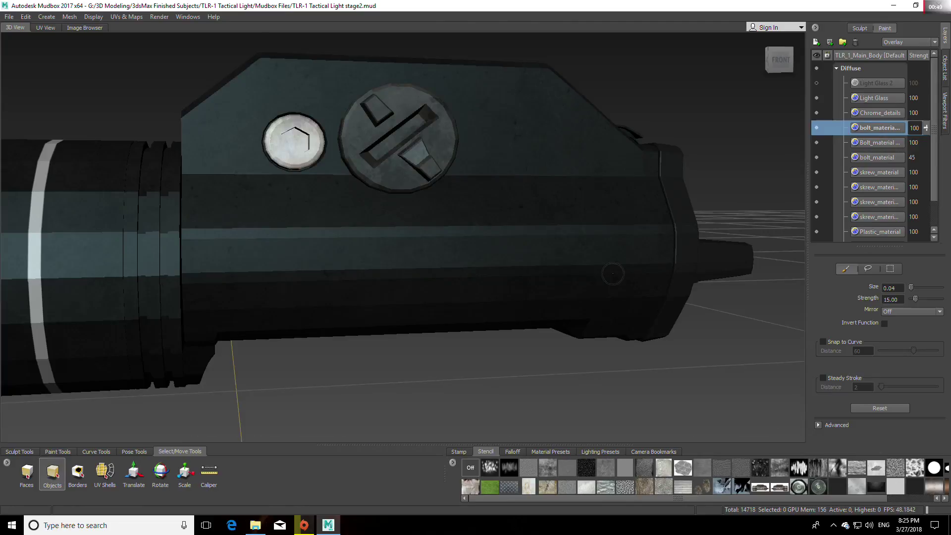
pyautogui.keyDown('alt'); pyautogui.moveTo(721, 317); pyautogui.dragTo(766, 347); pyautogui.keyUp('alt')
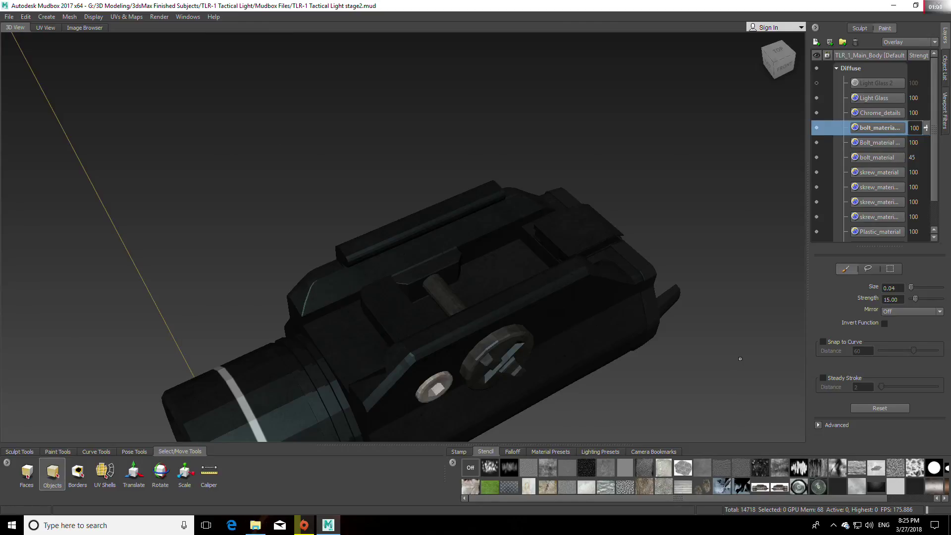
pyautogui.keyDown('alt'); pyautogui.moveTo(740, 359); pyautogui.dragTo(561, 393); pyautogui.keyUp('alt')
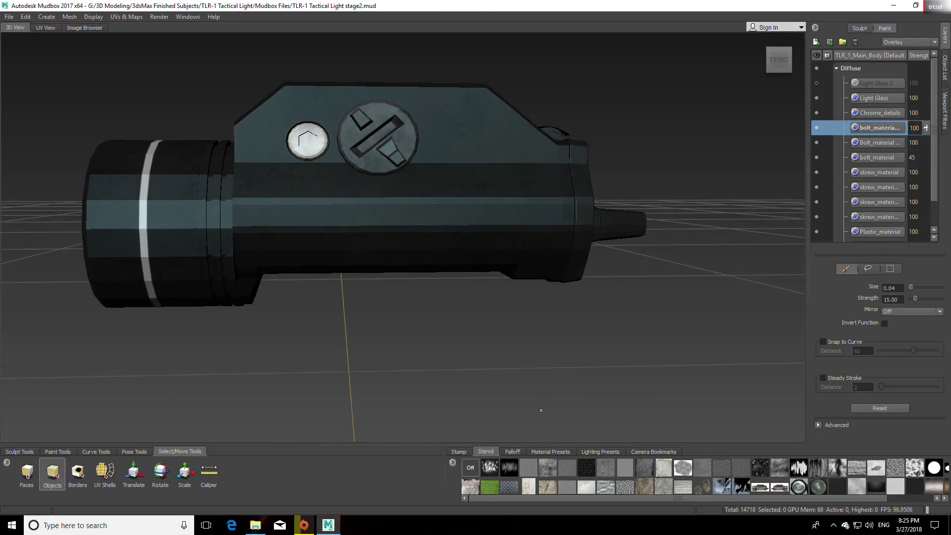
# Switch to File Explorer, open the Guns folder inside Different Vehicles Projects Design Blueprints, and find the TLR-1 reference photos
pyautogui.click(255, 525)
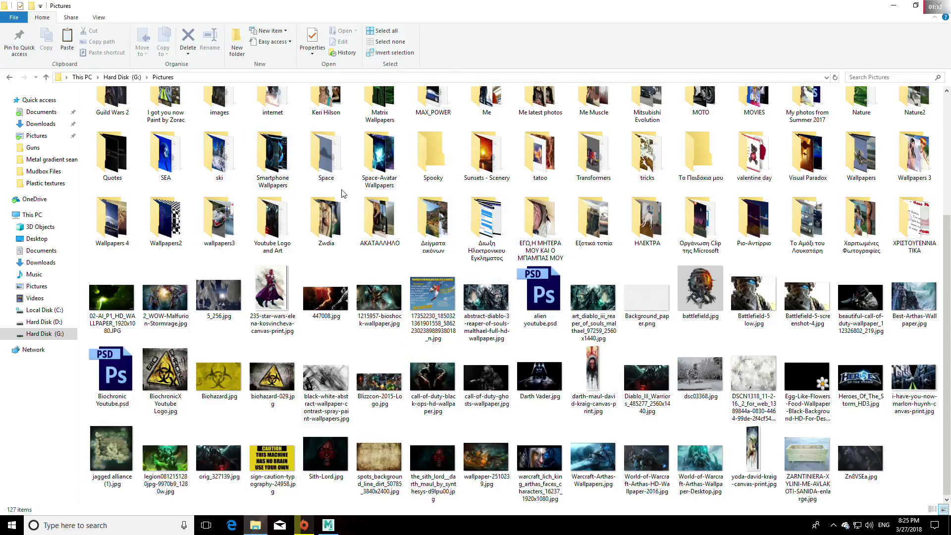
pyautogui.scroll(3, 347, 194)
pyautogui.doubleClick(273, 190)
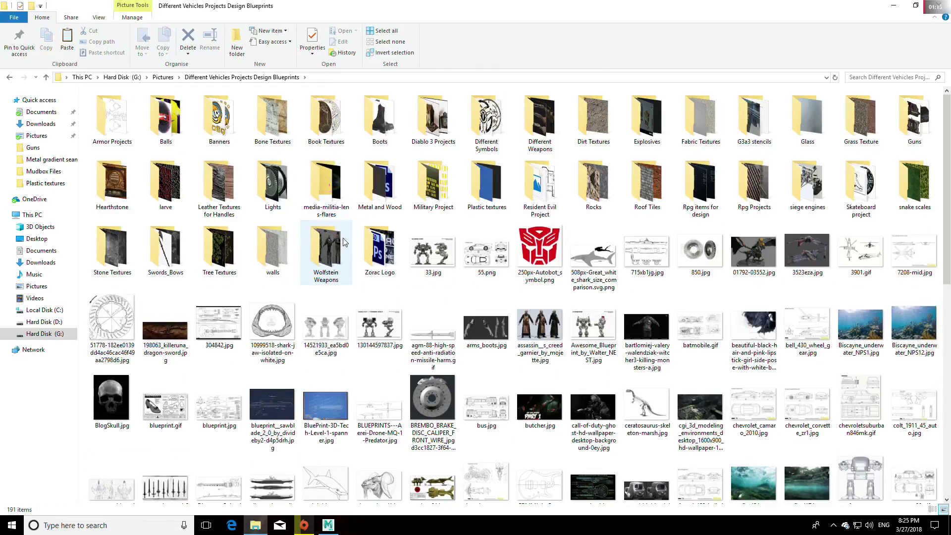
pyautogui.scroll(-10, 383, 289)
pyautogui.scroll(10, 382, 288)
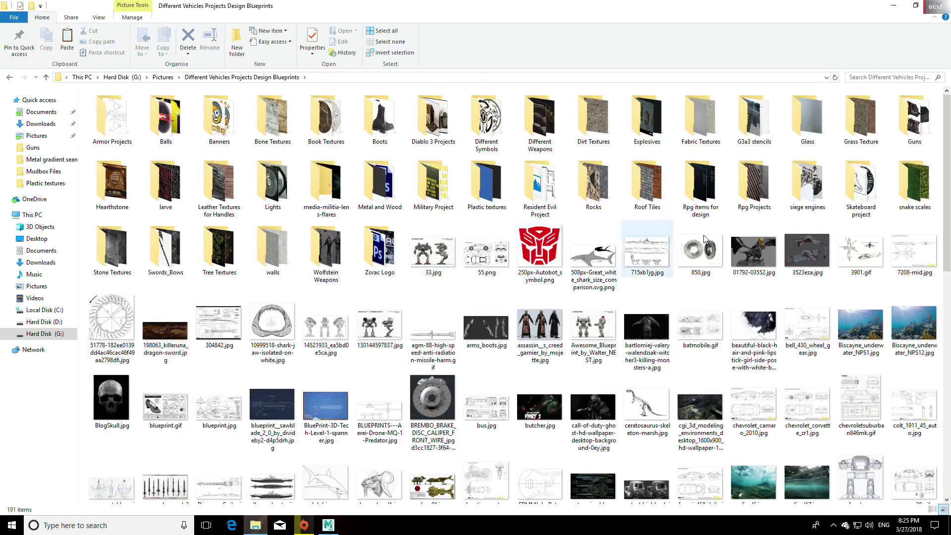
pyautogui.doubleClick(915, 119)
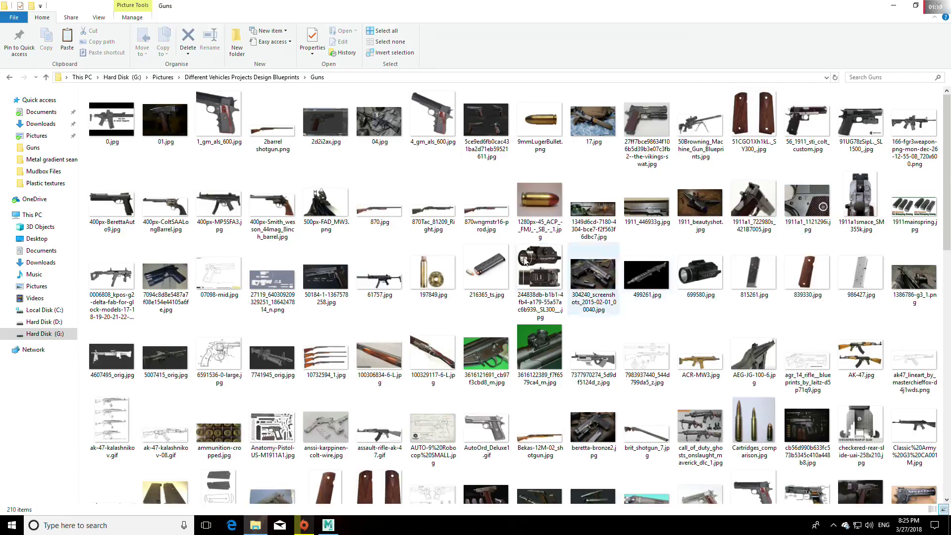
pyautogui.scroll(-5, 416, 255)
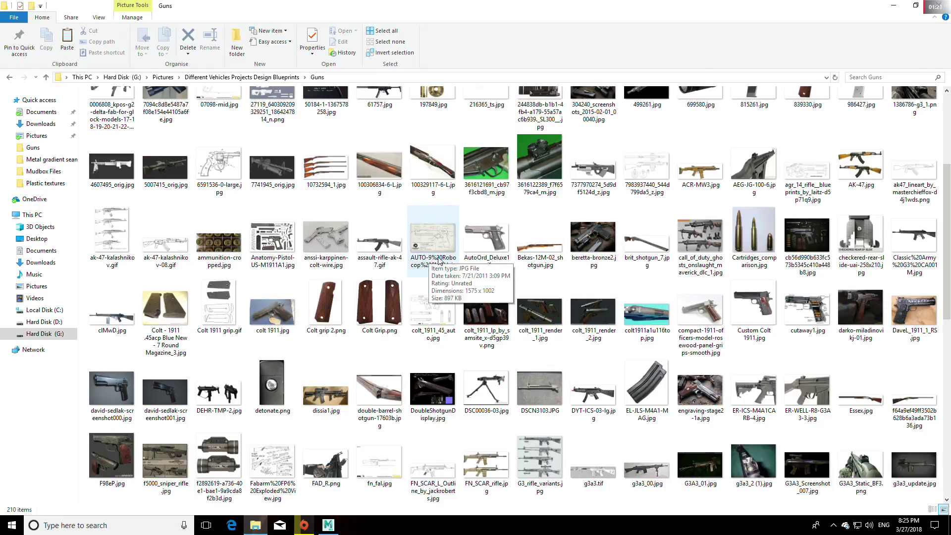
pyautogui.scroll(-5, 443, 260)
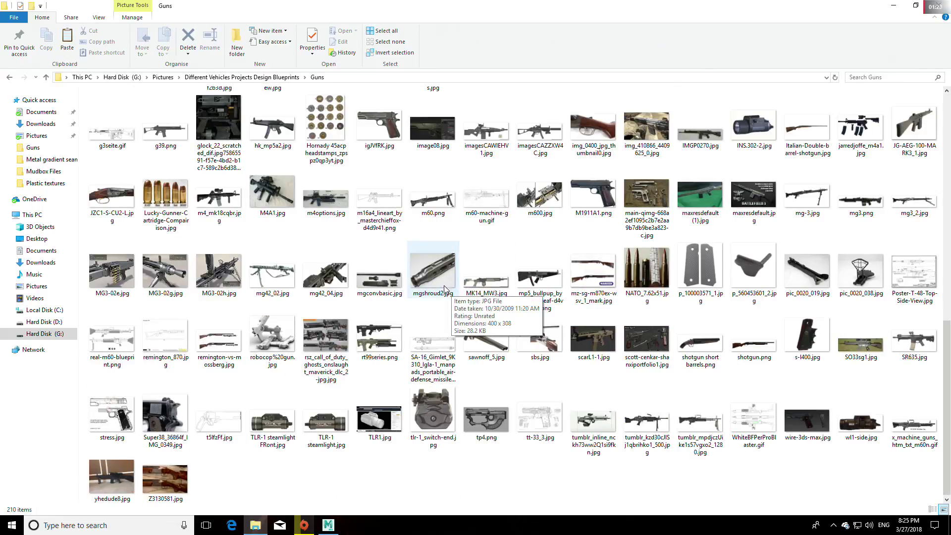
# Open TLR-1 steamlight FRont.jpg in Basic Photo Viewer and minimize its window
pyautogui.rightClick(277, 425)
pyautogui.moveTo(459, 233)
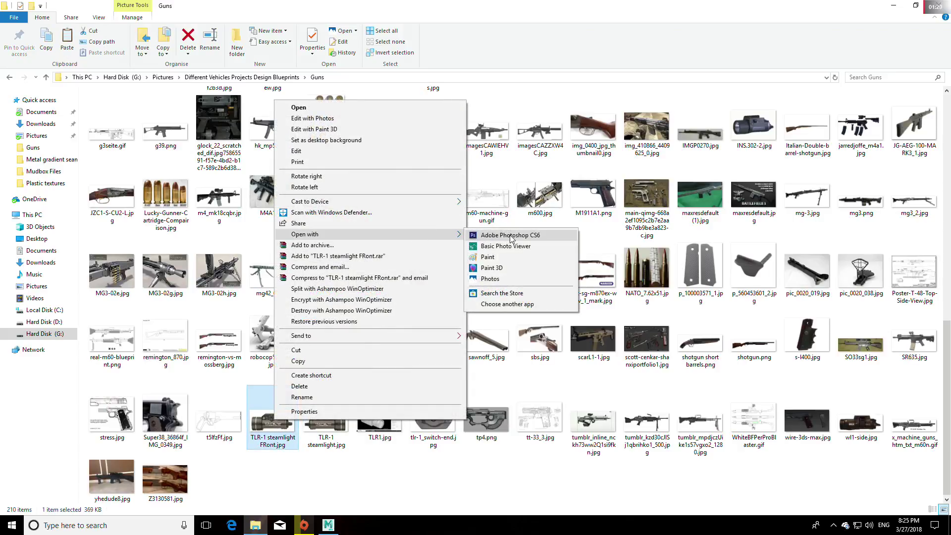
pyautogui.click(505, 246)
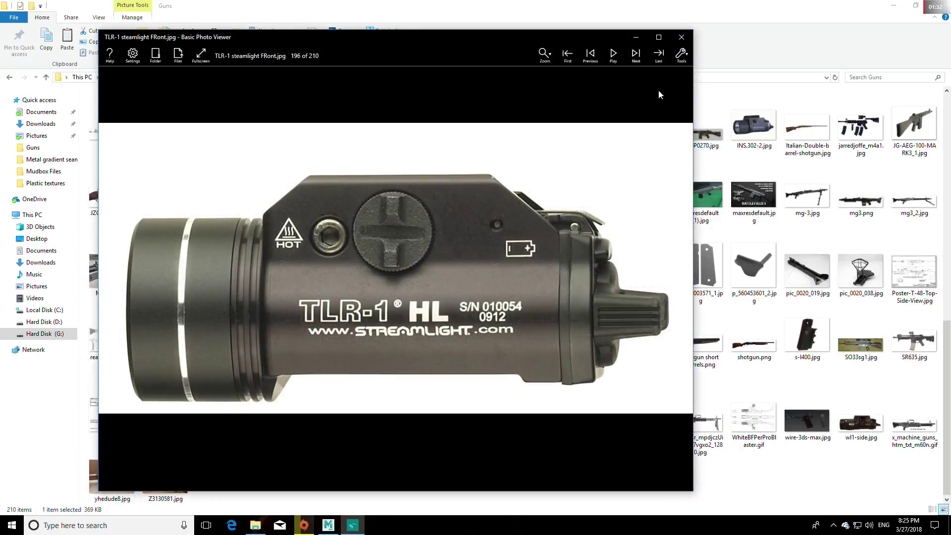
pyautogui.click(636, 36)
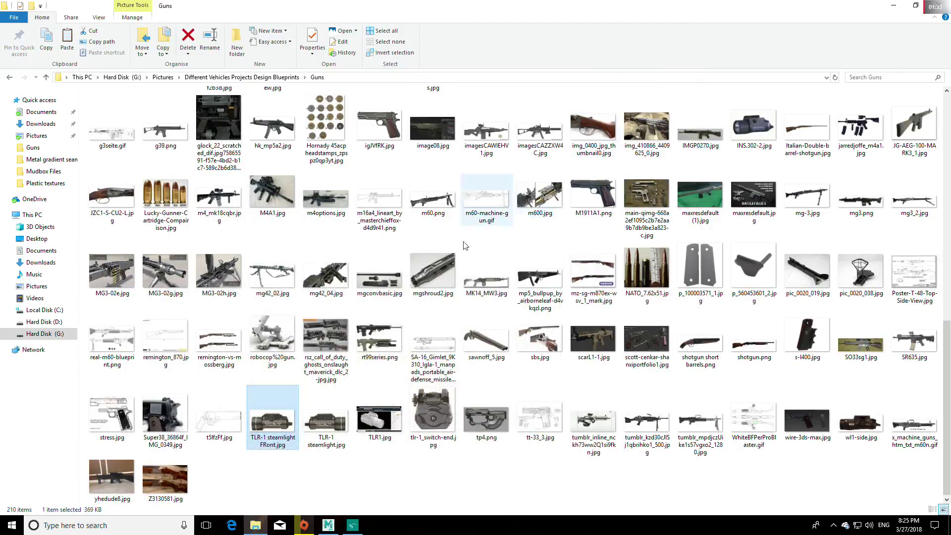
# Open TLR-1 steamlight.jpg in Basic Photo Viewer, then minimize the viewer and File Explorer to return to Mudbox
pyautogui.click(333, 422)
pyautogui.rightClick(329, 420)
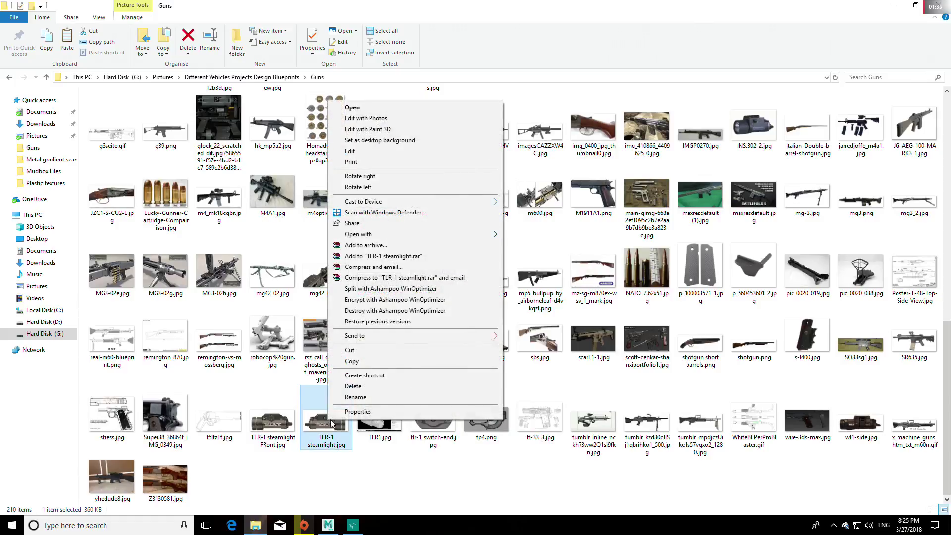
pyautogui.moveTo(469, 235)
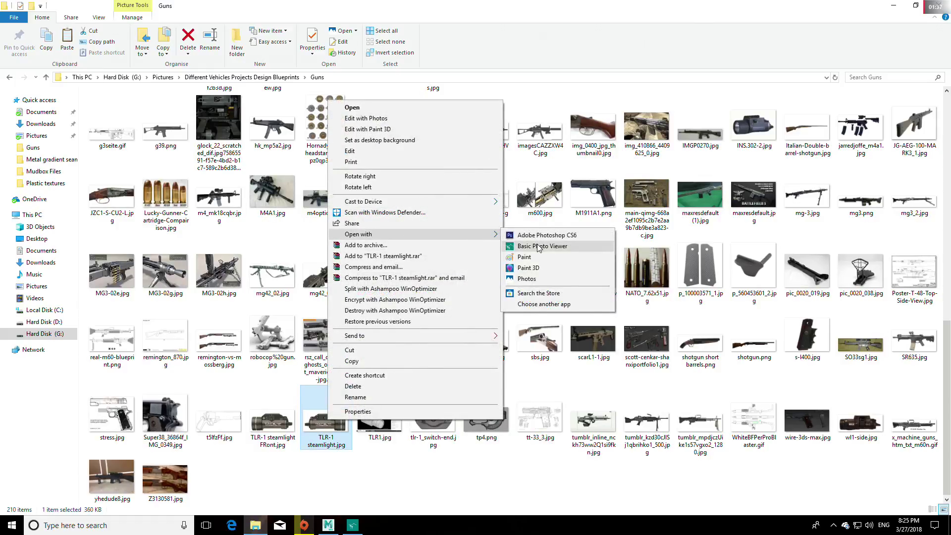
pyautogui.click(540, 246)
pyautogui.click(656, 53)
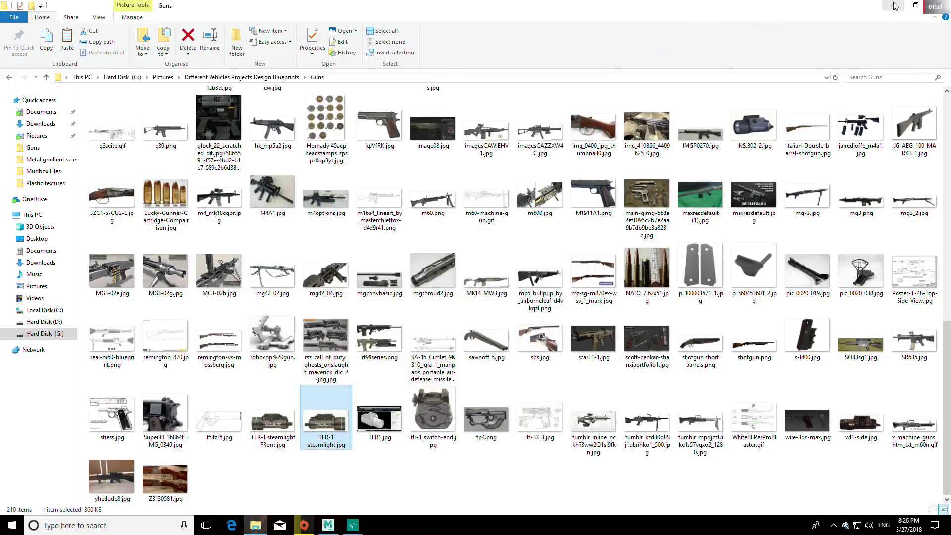
pyautogui.click(894, 6)
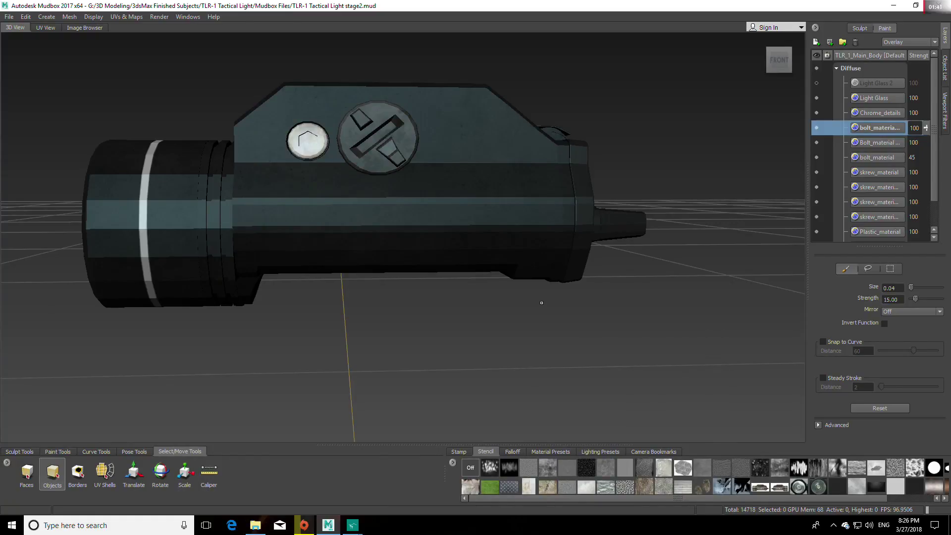
# Examine the side of the flashlight body from several angles and compare it with the previews of both reference photos
pyautogui.keyDown('alt'); pyautogui.moveTo(541, 302); pyautogui.dragTo(581, 327); pyautogui.keyUp('alt')
pyautogui.keyDown('alt'); pyautogui.moveTo(582, 327); pyautogui.dragTo(564, 319, button='right'); pyautogui.keyUp('alt')
pyautogui.keyDown('alt'); pyautogui.moveTo(565, 320); pyautogui.dragTo(446, 339); pyautogui.keyUp('alt')
pyautogui.keyDown('alt'); pyautogui.moveTo(446, 339); pyautogui.dragTo(502, 318, button='right'); pyautogui.keyUp('alt')
pyautogui.keyDown('alt'); pyautogui.moveTo(502, 317); pyautogui.dragTo(597, 341); pyautogui.keyUp('alt')
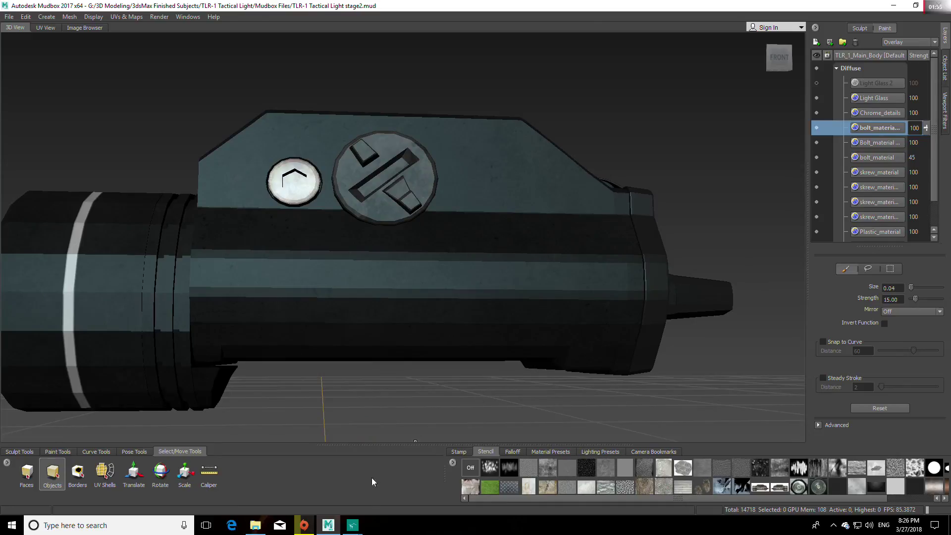
pyautogui.moveTo(352, 525)
pyautogui.moveTo(325, 454)
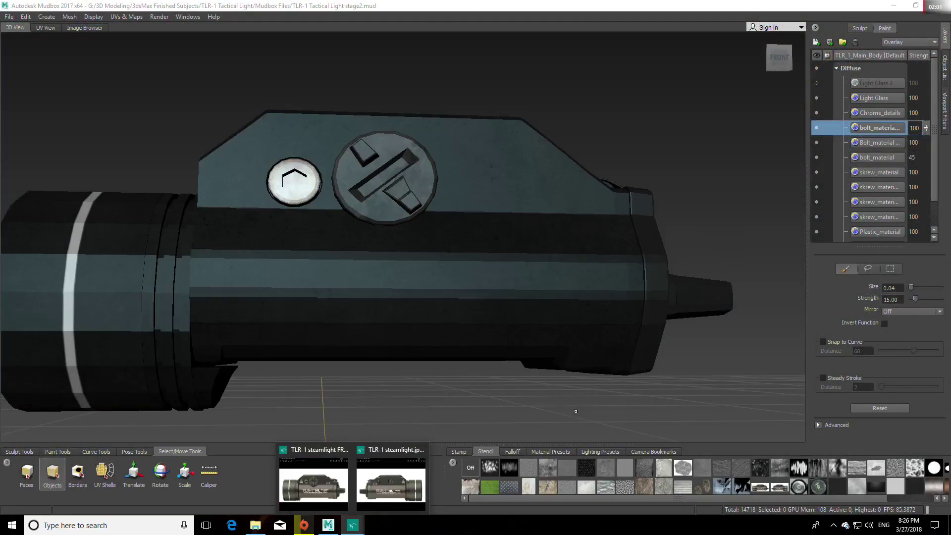
pyautogui.keyDown('alt'); pyautogui.moveTo(567, 403); pyautogui.dragTo(573, 391); pyautogui.keyUp('alt')
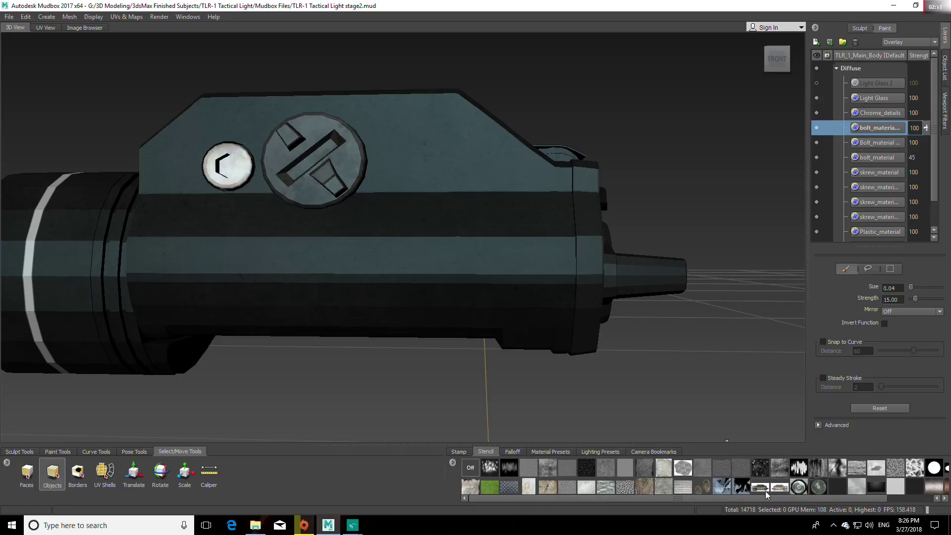
# Activate the Projection brush with the TLR-1 steamlight.jpg stencil and turn off stencil tiling
pyautogui.click(58, 452)
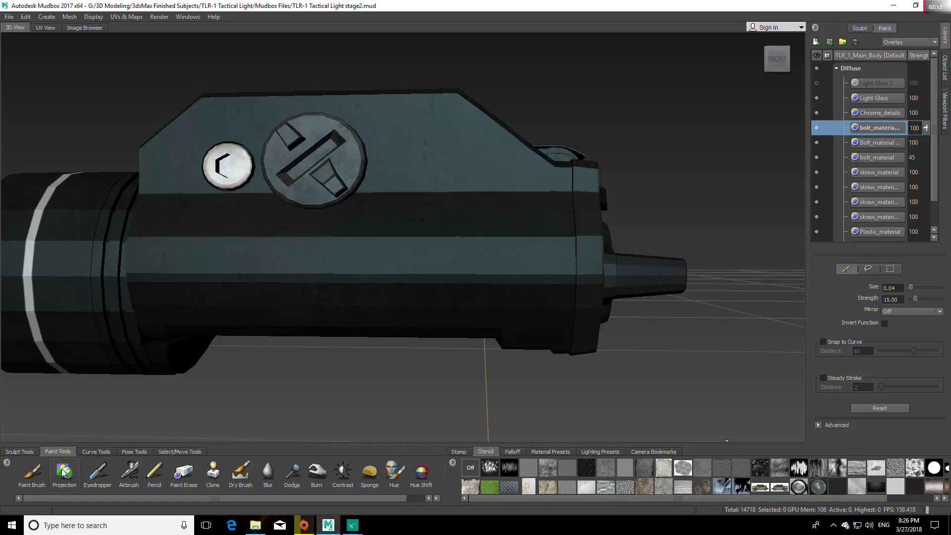
pyautogui.click(64, 473)
pyautogui.click(781, 488)
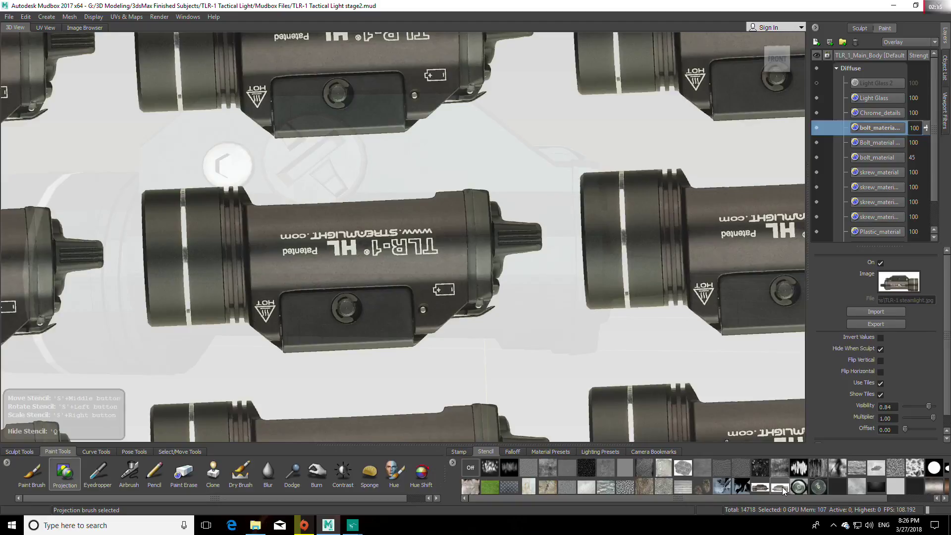
pyautogui.click(880, 382)
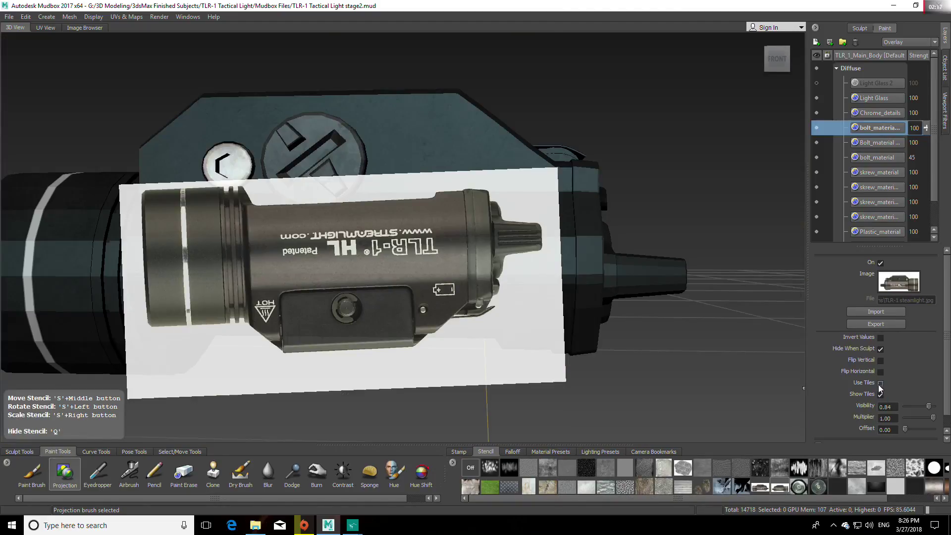
# Rotate the stencil until its lettering is upright and level, then hide it
pyautogui.moveTo(504, 293); pyautogui.dragTo(166, 287)
pyautogui.moveTo(433, 365); pyautogui.dragTo(307, 365)
pyautogui.moveTo(433, 384); pyautogui.dragTo(360, 385)
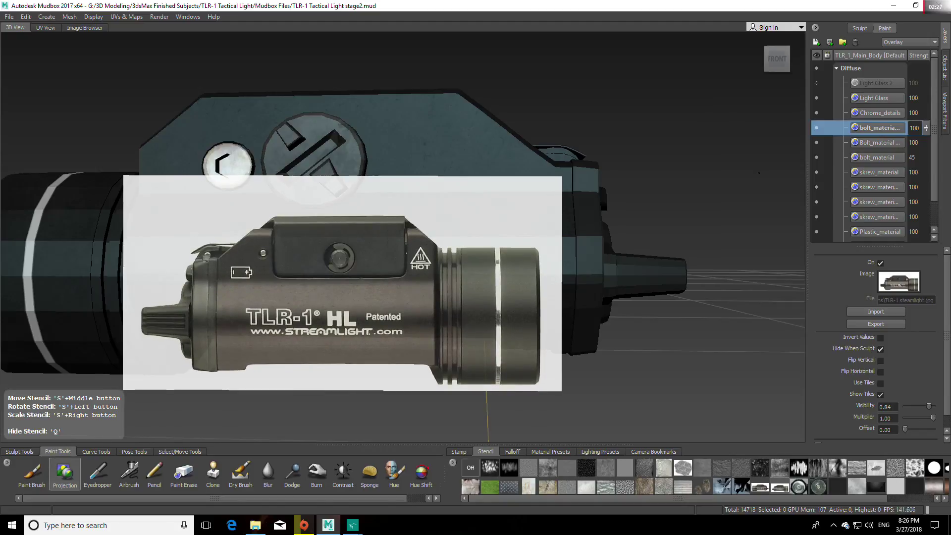
pyautogui.press('q')
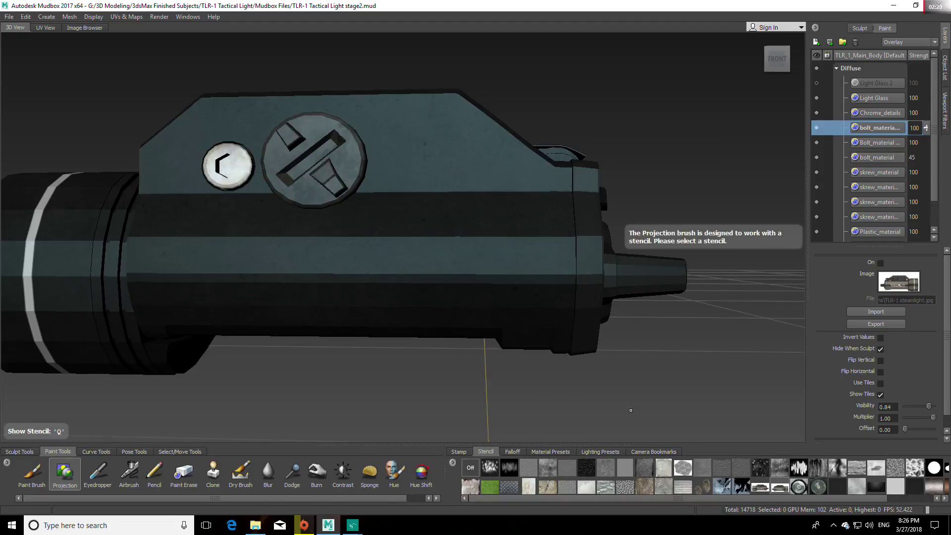
# Load the TLR-1 steamlight FRont.jpg image as the stencil, then hide it
pyautogui.keyDown('alt'); pyautogui.moveTo(630, 411); pyautogui.dragTo(594, 344, button='middle'); pyautogui.keyUp('alt')
pyautogui.click(755, 493)
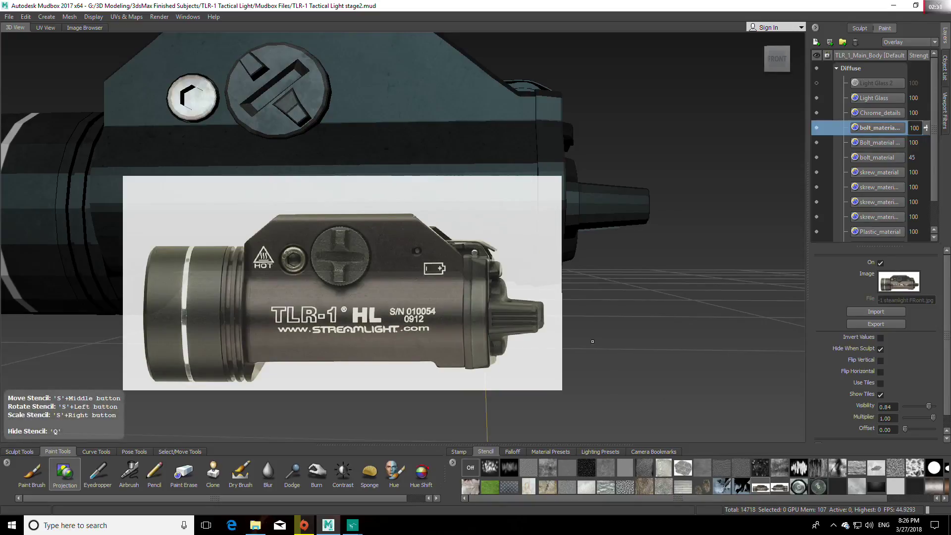
pyautogui.press('q')
pyautogui.keyDown('alt'); pyautogui.moveTo(541, 339); pyautogui.dragTo(605, 432, button='middle'); pyautogui.keyUp('alt')
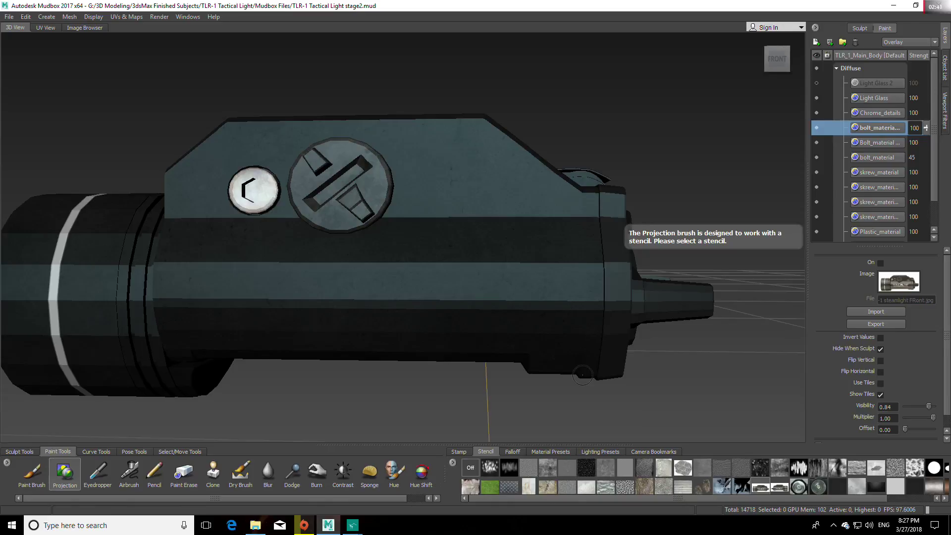
# Create a new 4096 diffuse paint layer named MTLR-1 markings directly above the Chrome_details layer
pyautogui.moveTo(662, 350)
pyautogui.keyDown('alt'); pyautogui.mouseDown()
pyautogui.moveTo(503, 384)
pyautogui.moveTo(623, 339)
pyautogui.moveTo(644, 350)
pyautogui.mouseUp(); pyautogui.keyUp('alt')
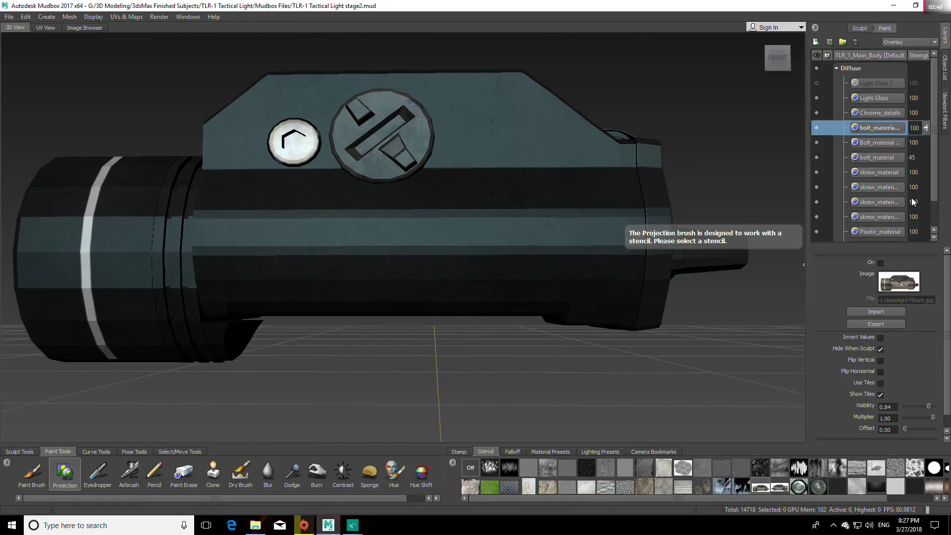
pyautogui.moveTo(934, 132)
pyautogui.mouseDown()
pyautogui.moveTo(936, 172)
pyautogui.moveTo(935, 128)
pyautogui.mouseUp()
pyautogui.click(886, 117)
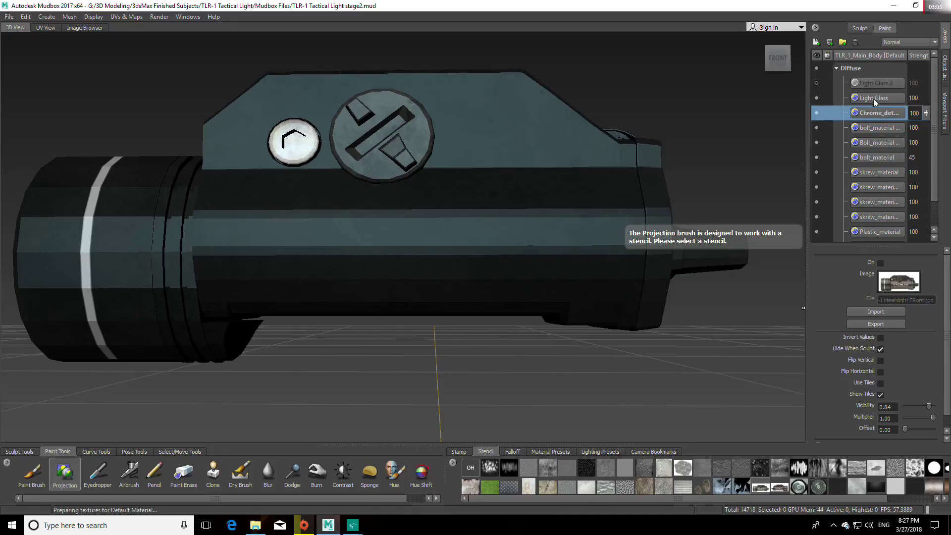
pyautogui.click(816, 42)
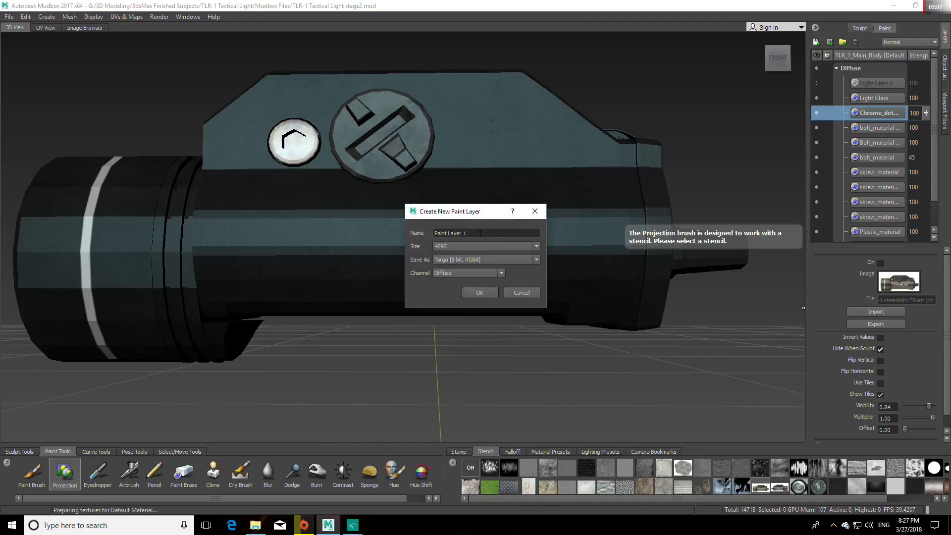
pyautogui.moveTo(480, 234); pyautogui.dragTo(400, 234)
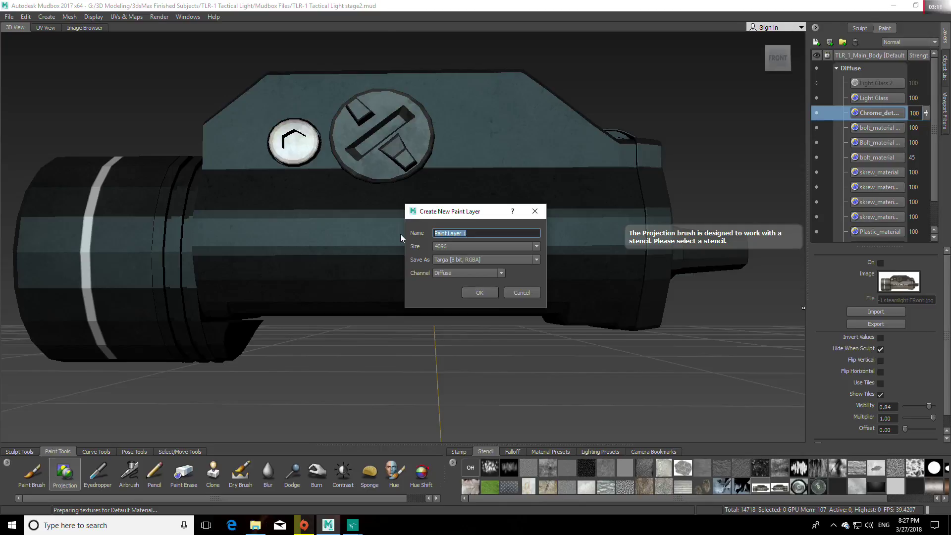
pyautogui.write('markings')
pyautogui.press('Home')
pyautogui.press('Delete')
pyautogui.write('MTLR-1 m')
pyautogui.click(480, 293)
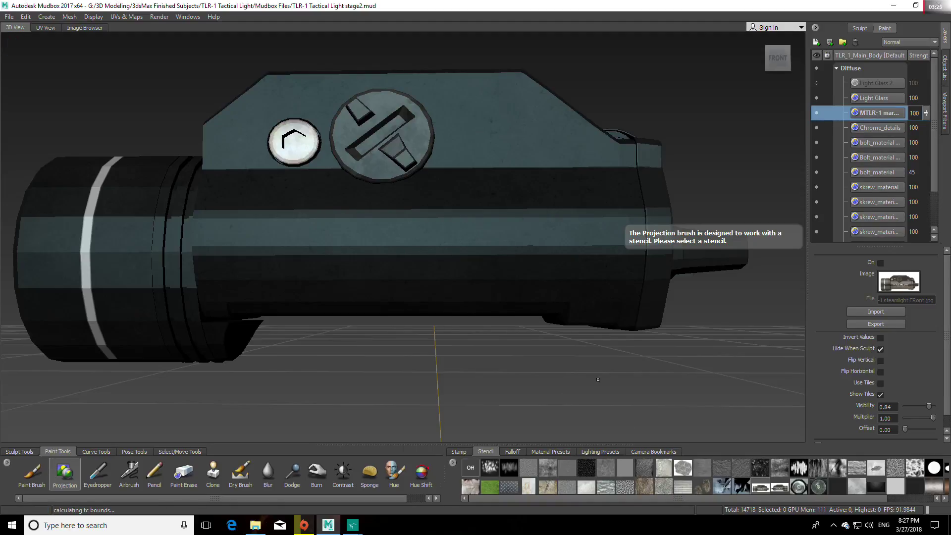
# Select the flashlight's main body object and flatten it to UV space
pyautogui.click(778, 58)
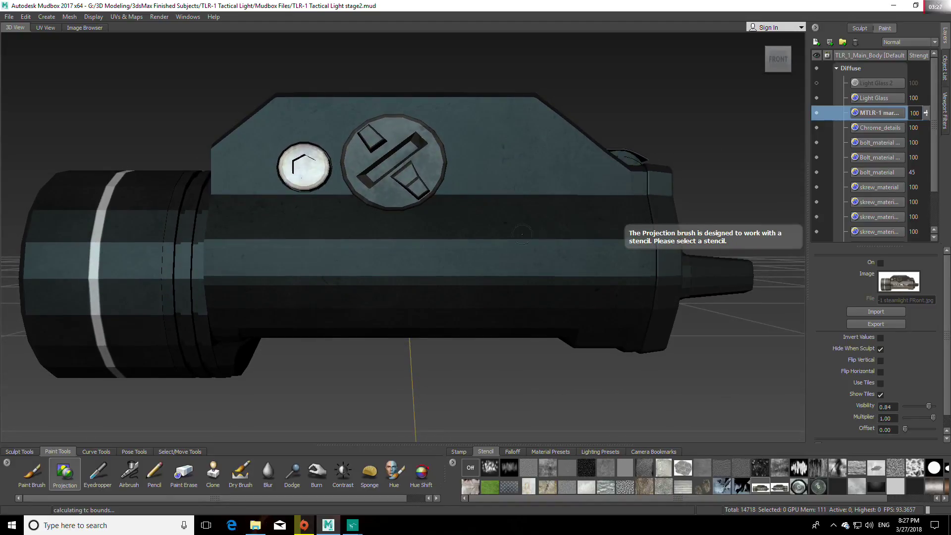
pyautogui.click(163, 451)
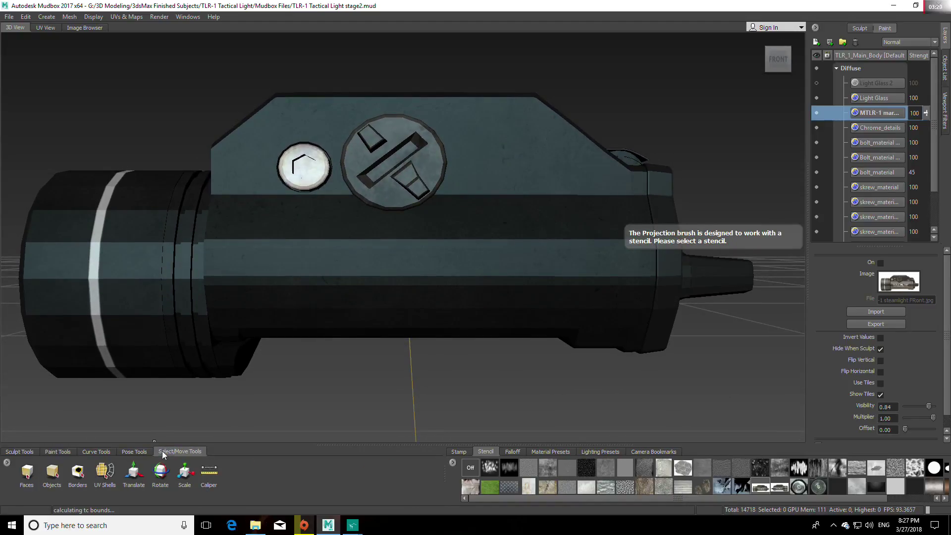
pyautogui.click(52, 473)
pyautogui.click(536, 223)
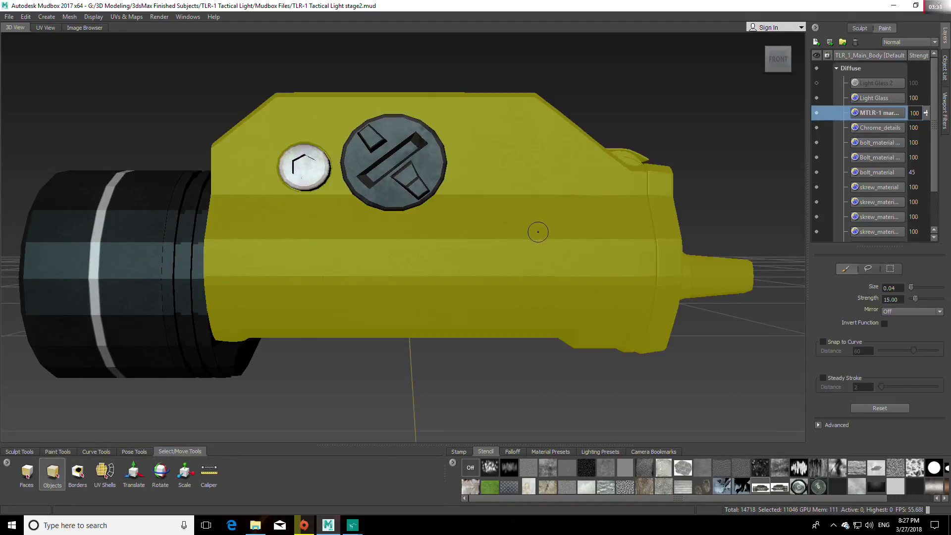
pyautogui.click(124, 19)
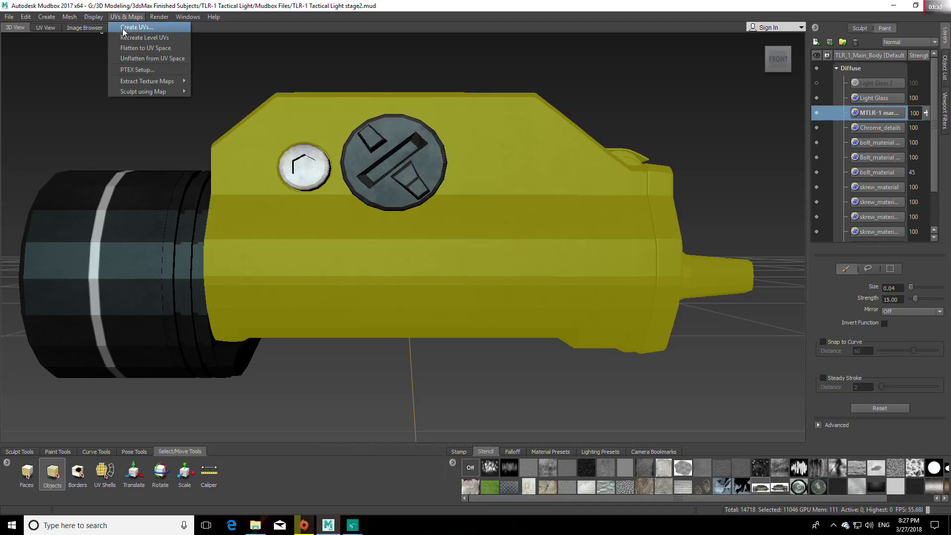
pyautogui.click(139, 50)
pyautogui.click(777, 59)
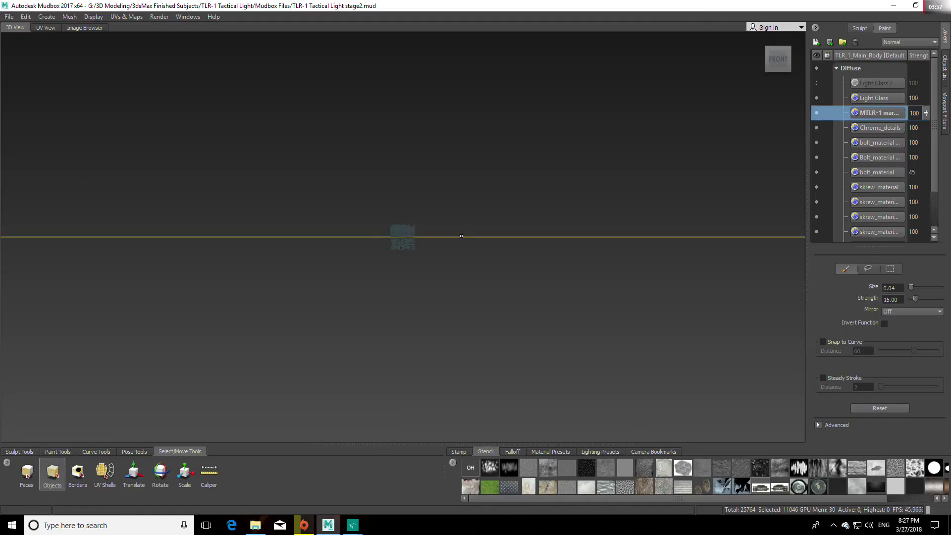
# Examine the flattened side panel of the main body against the front reference photo stencil
pyautogui.press('q')
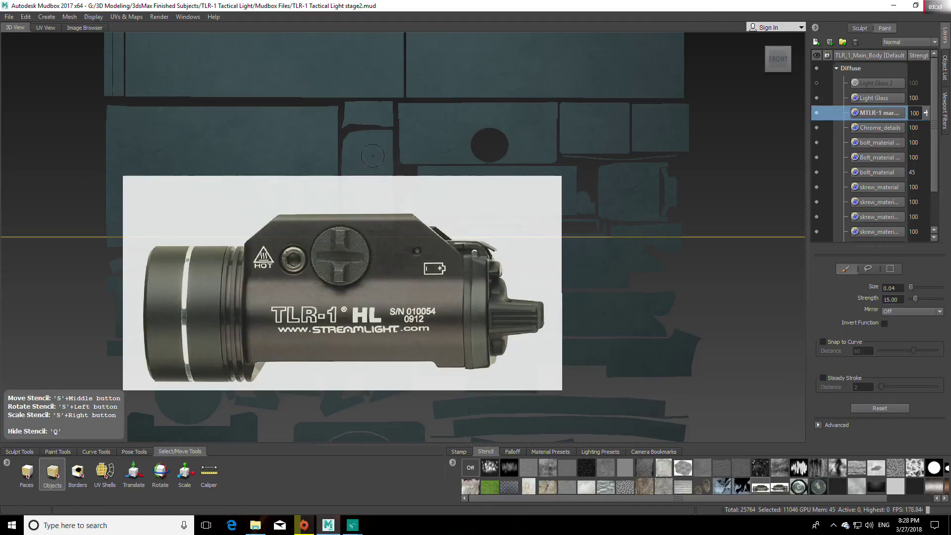
pyautogui.press('q')
pyautogui.scroll(3, 389, 235)
pyautogui.scroll(2, 390, 235)
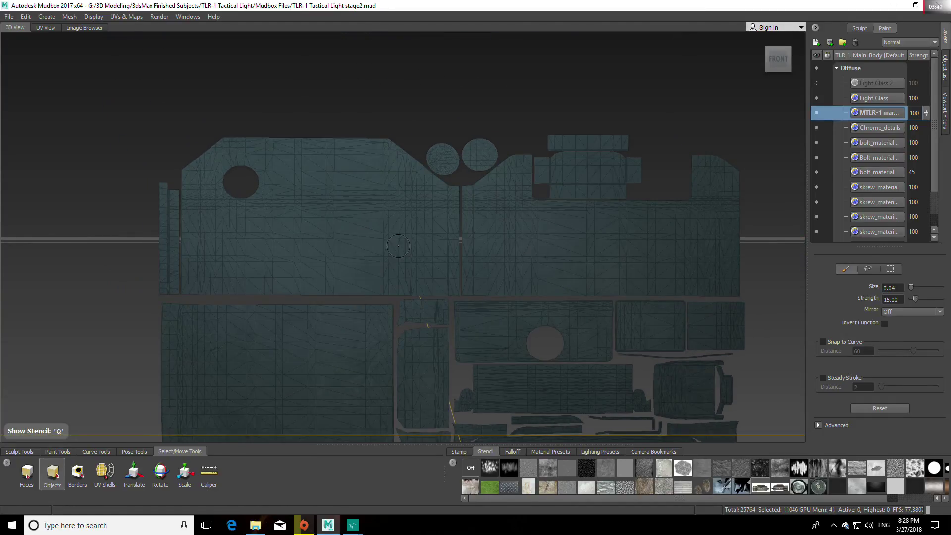
pyautogui.press('q')
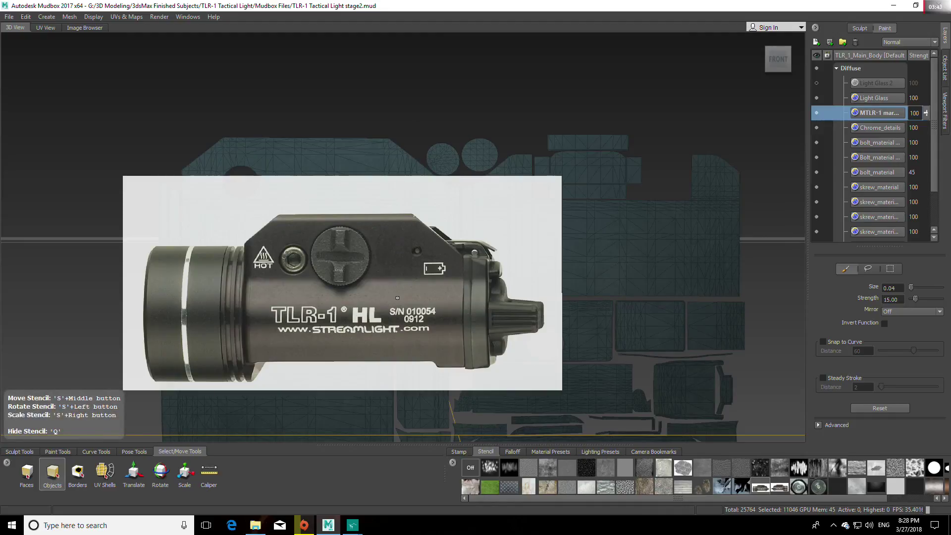
pyautogui.press('q')
pyautogui.keyDown('alt'); pyautogui.moveTo(341, 280); pyautogui.dragTo(373, 269, button='middle'); pyautogui.keyUp('alt')
pyautogui.press('q')
pyautogui.press('q')
pyautogui.scroll(4, 362, 310)
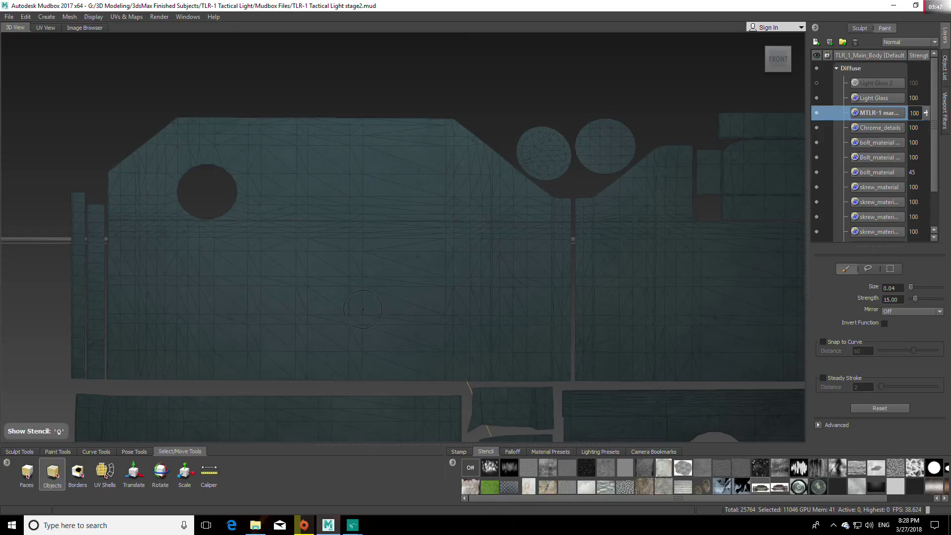
pyautogui.keyDown('alt'); pyautogui.moveTo(362, 309); pyautogui.dragTo(400, 287, button='middle'); pyautogui.keyUp('alt')
pyautogui.press('q')
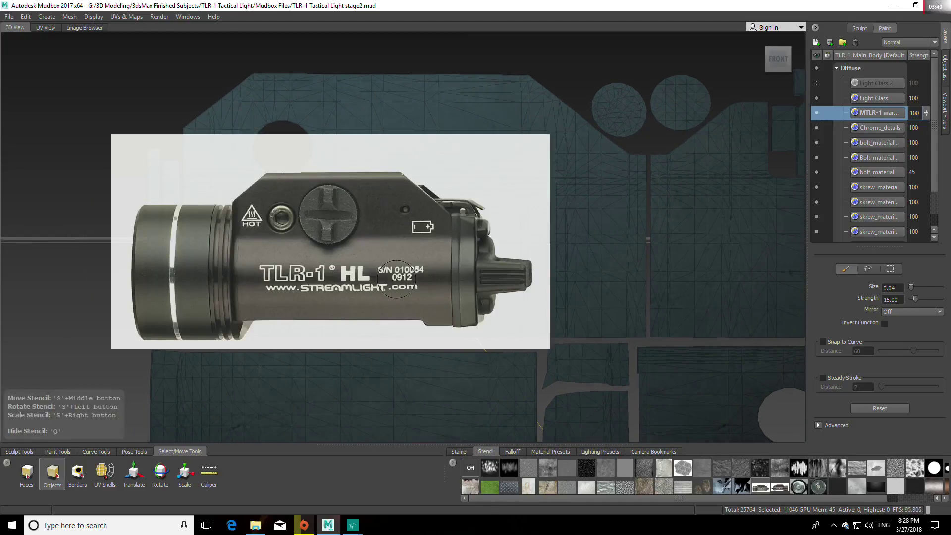
pyautogui.press('q')
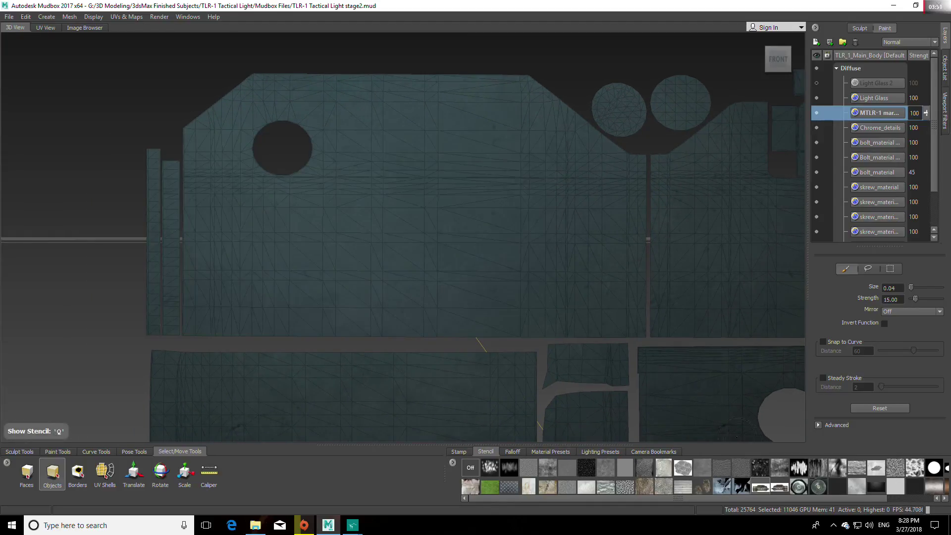
# Import TLR-1 Markings.png from the TLR-1 Markings folder into the stencil library and set it as the active stencil
pyautogui.click(453, 462)
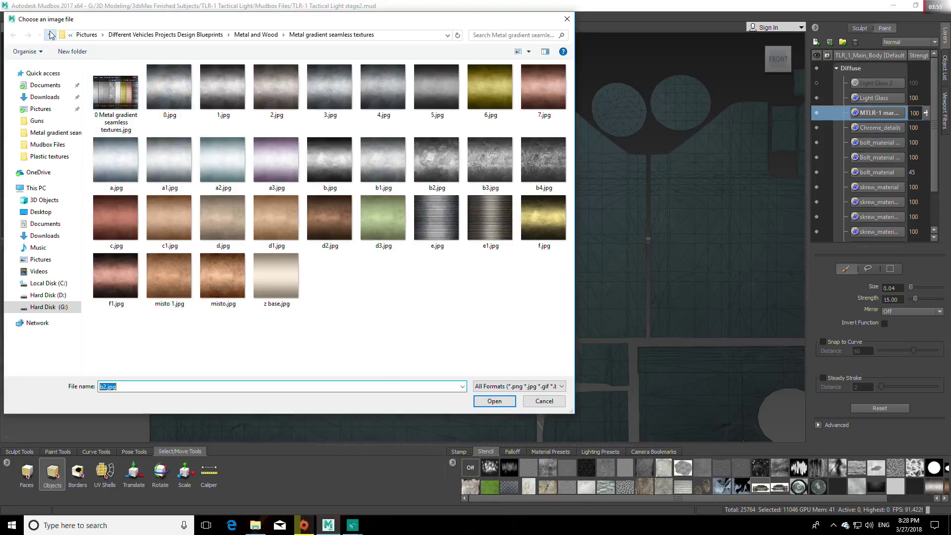
pyautogui.click(50, 34)
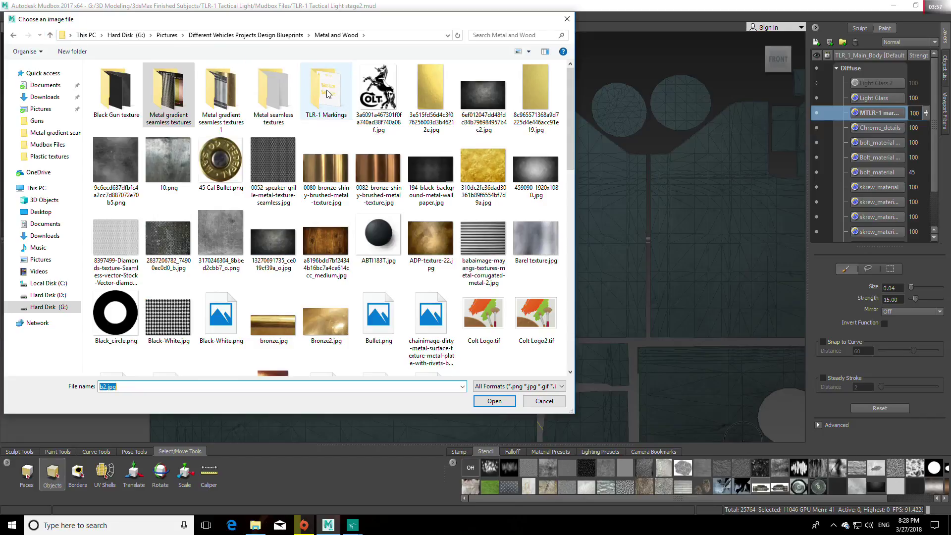
pyautogui.doubleClick(326, 91)
pyautogui.click(124, 89)
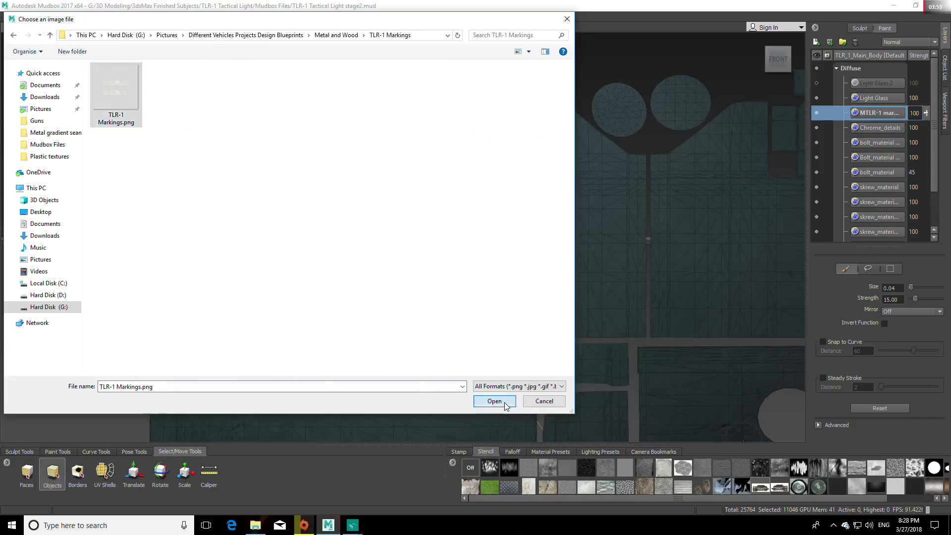
pyautogui.click(494, 401)
pyautogui.moveTo(857, 498); pyautogui.dragTo(916, 498)
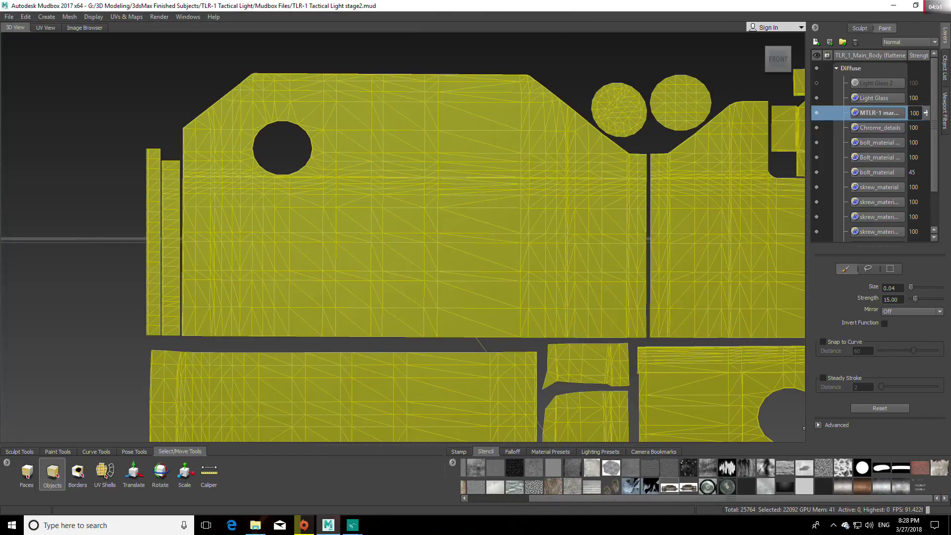
pyautogui.click(922, 489)
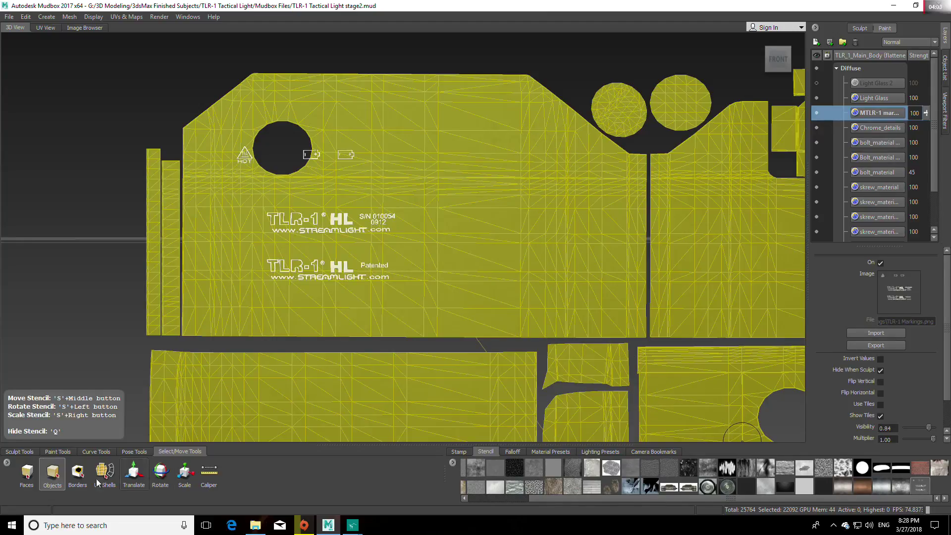
# Clear the selection highlight from the flattened body pieces using the Objects selection tool
pyautogui.click(57, 451)
pyautogui.click(62, 475)
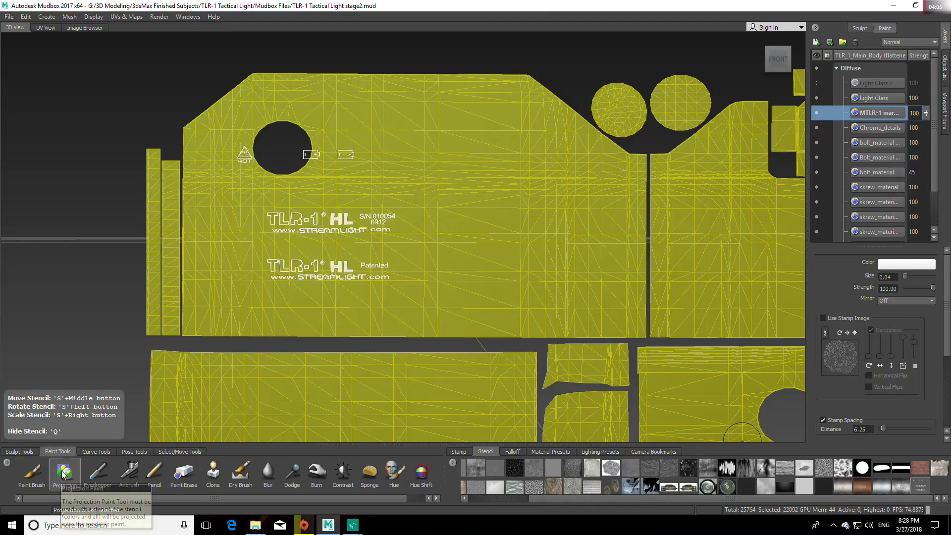
pyautogui.click(179, 452)
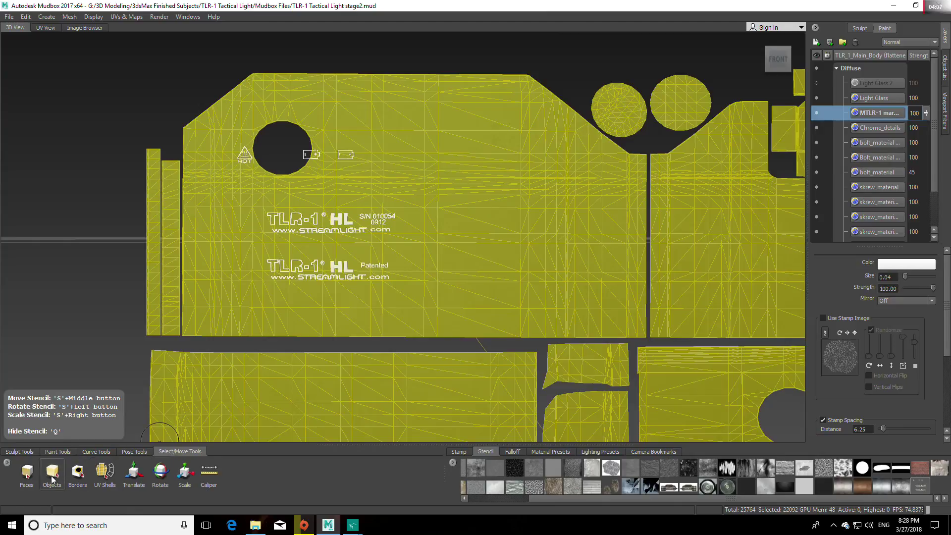
pyautogui.click(52, 473)
pyautogui.click(56, 337)
# Enlarge and move the markings stencil until its upper TLR-1 HL lettering block spans the lower half of the large side panel
pyautogui.moveTo(355, 260); pyautogui.dragTo(456, 342, button='right')
pyautogui.moveTo(497, 277); pyautogui.dragTo(490, 276, button='middle')
pyautogui.moveTo(491, 276); pyautogui.dragTo(492, 290, button='right')
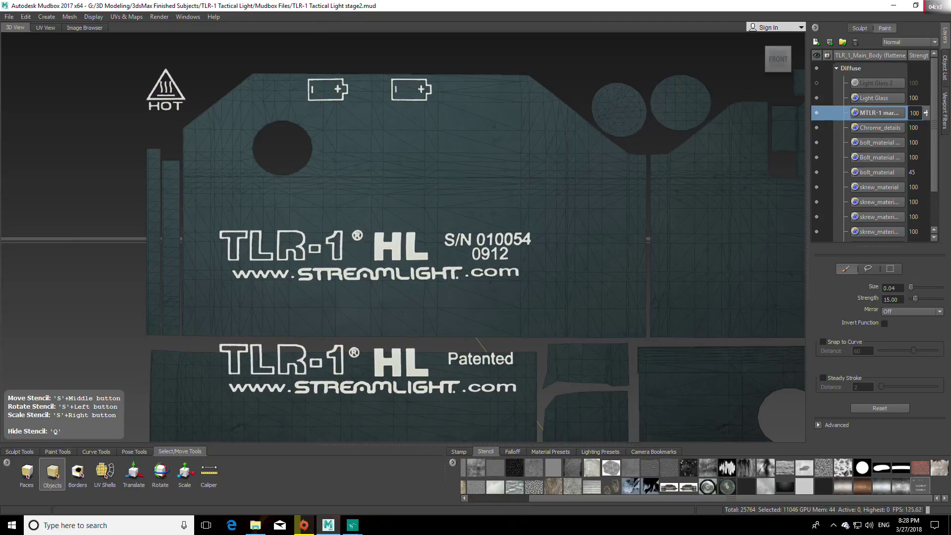
pyautogui.moveTo(352, 524)
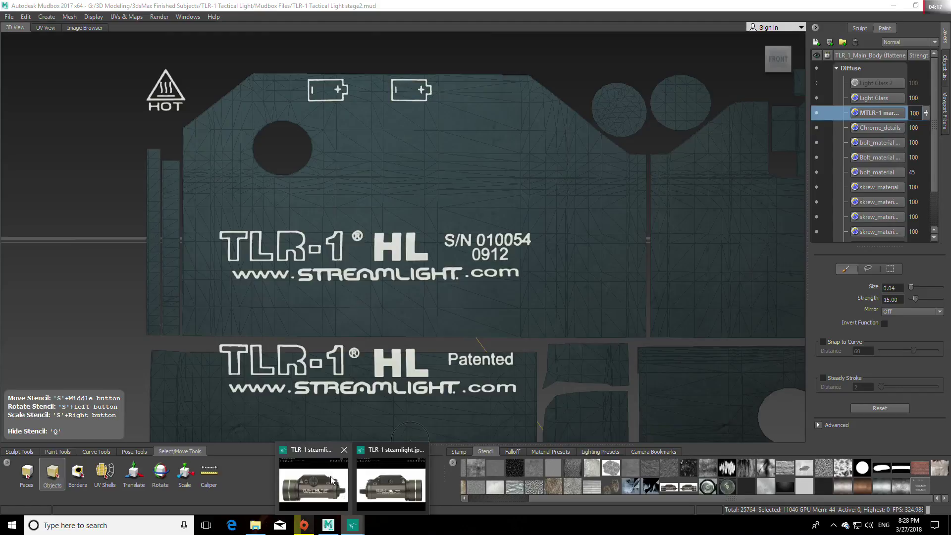
pyautogui.moveTo(323, 466)
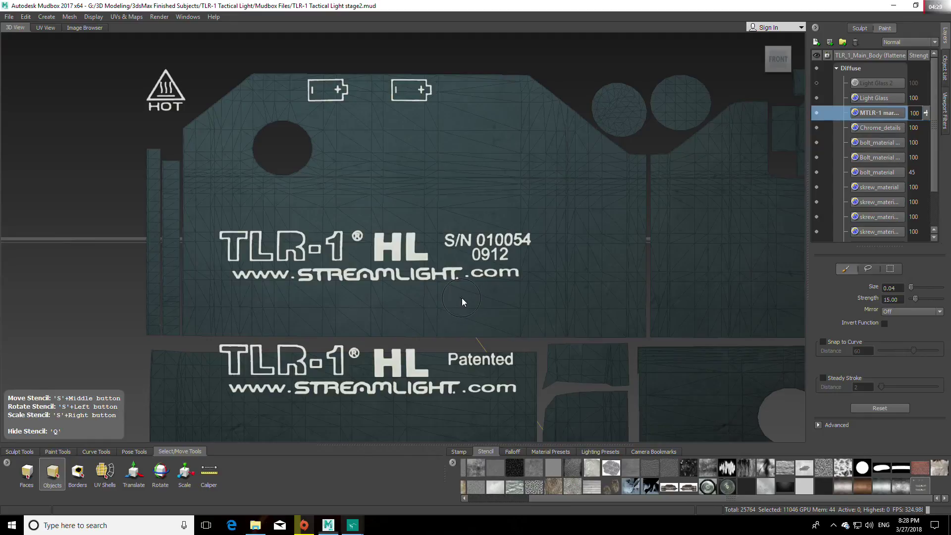
pyautogui.moveTo(466, 287); pyautogui.dragTo(467, 295, button='right')
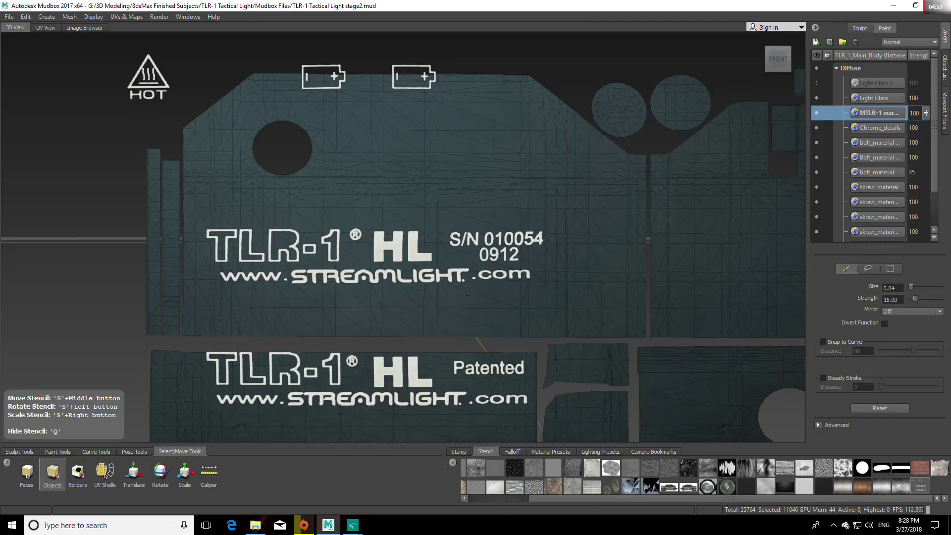
pyautogui.moveTo(466, 295); pyautogui.dragTo(484, 293, button='middle')
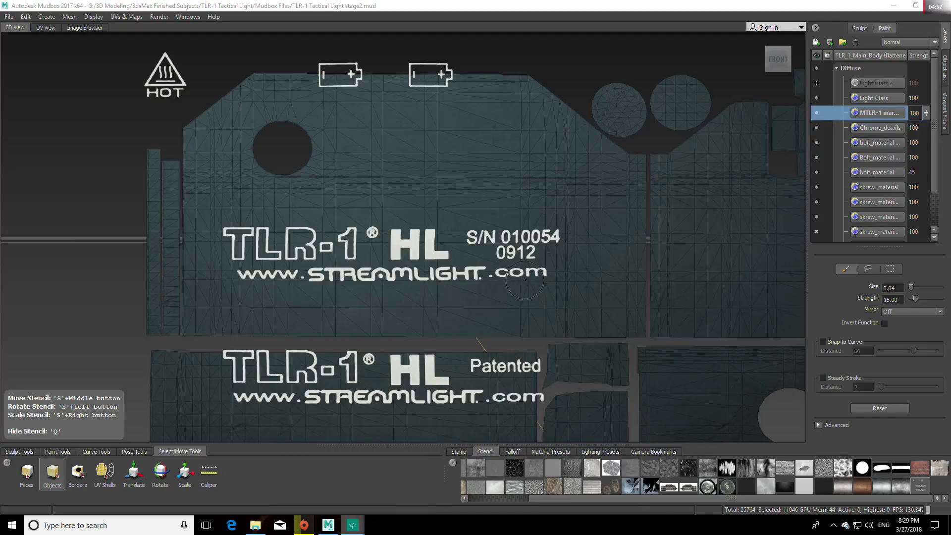
pyautogui.moveTo(523, 272); pyautogui.dragTo(528, 271, button='middle')
pyautogui.moveTo(528, 272); pyautogui.dragTo(555, 278, button='right')
pyautogui.moveTo(554, 278); pyautogui.dragTo(554, 282, button='middle')
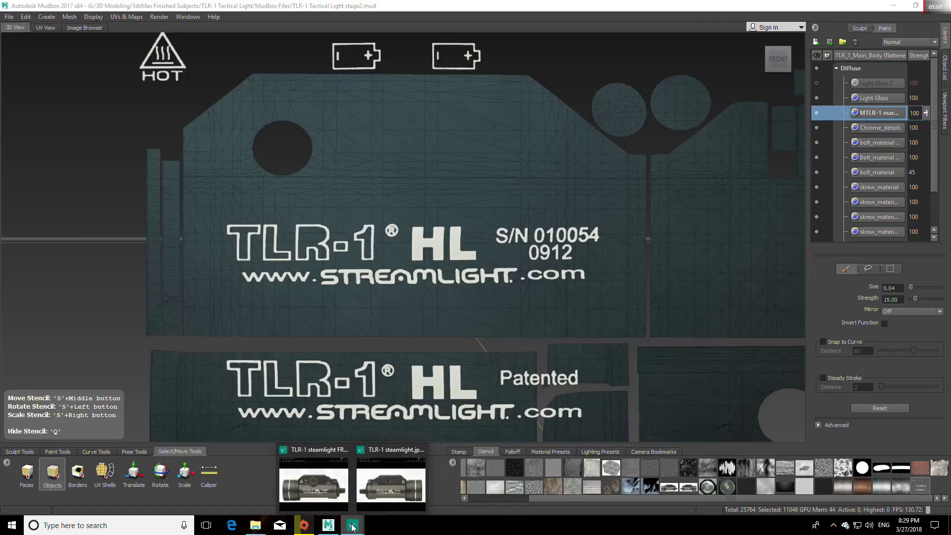
# Compare the stencil lettering's size and placement with the TLR-1 steamlight FRont.jpg reference photo
pyautogui.click(327, 458)
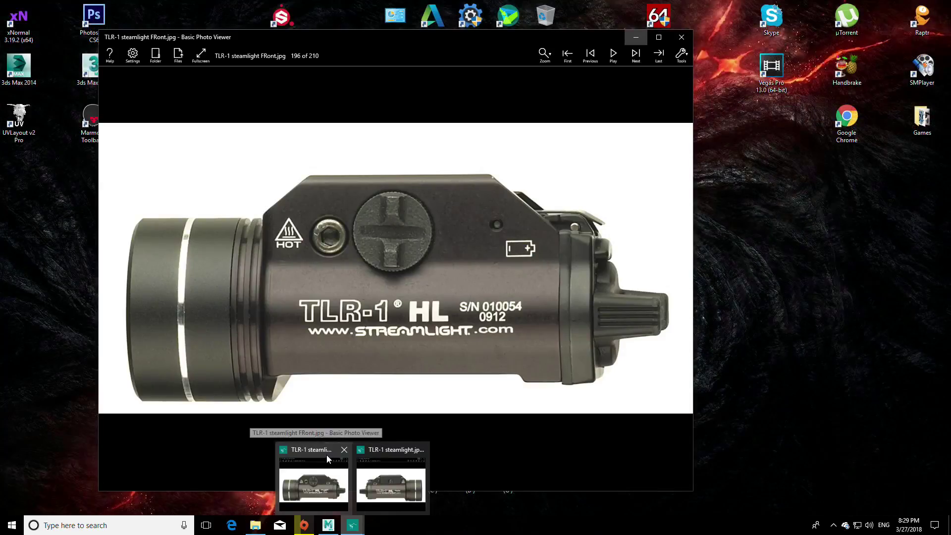
pyautogui.click(319, 480)
pyautogui.press('q')
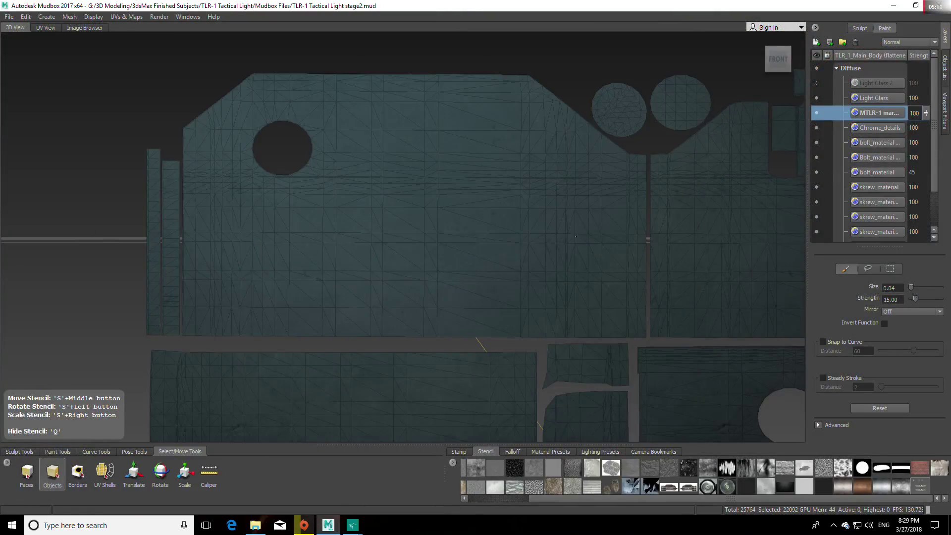
pyautogui.press('q')
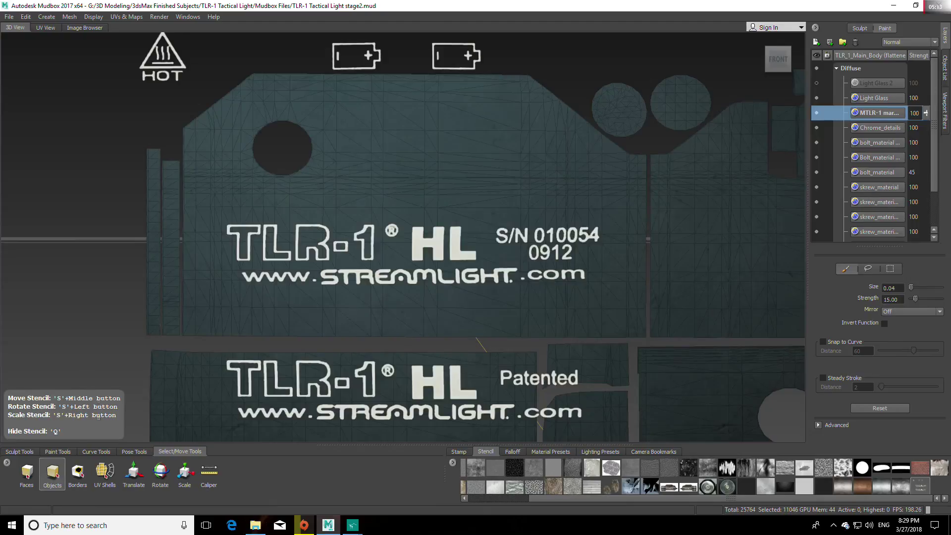
pyautogui.click(57, 451)
pyautogui.click(64, 472)
pyautogui.press('q')
pyautogui.moveTo(248, 252)
pyautogui.mouseDown()
pyautogui.moveTo(267, 228)
pyautogui.moveTo(281, 252)
pyautogui.moveTo(255, 255)
pyautogui.moveTo(292, 258)
pyautogui.moveTo(326, 243)
pyautogui.moveTo(302, 239)
pyautogui.moveTo(554, 247)
pyautogui.moveTo(463, 257)
pyautogui.moveTo(322, 243)
pyautogui.moveTo(384, 277)
pyautogui.moveTo(608, 268)
pyautogui.mouseUp()
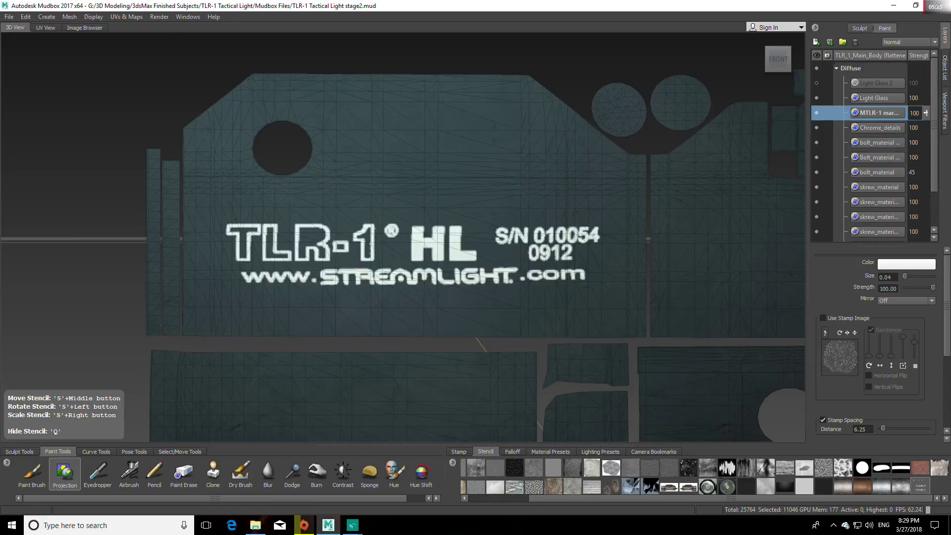
pyautogui.press('q')
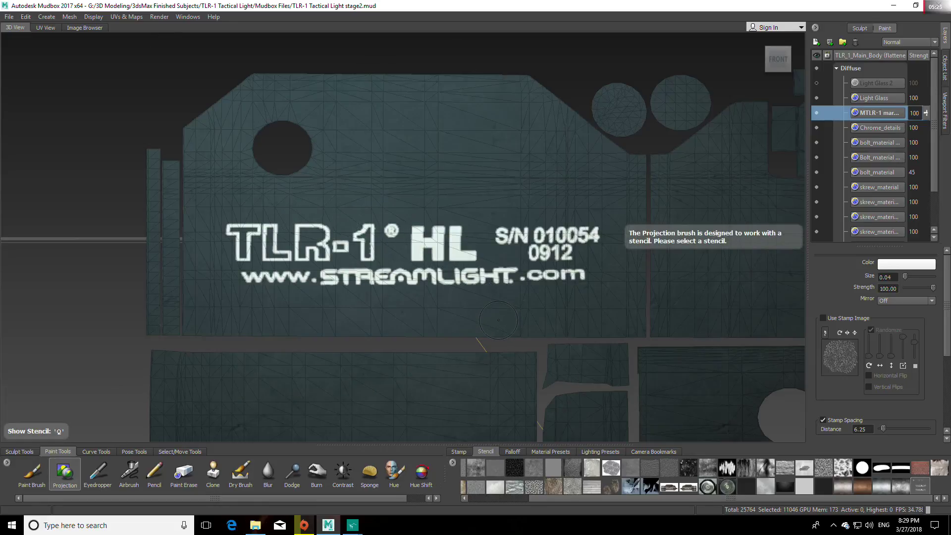
pyautogui.press('q')
pyautogui.press('q')
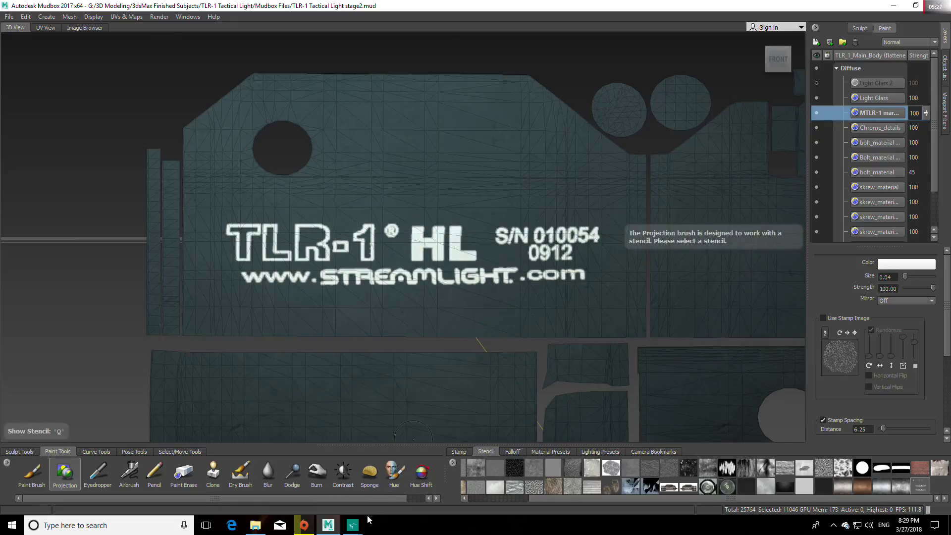
# Compare the projected side panel lettering with the TLR-1 steamlight.jpg and TLR-1 steamlight FRont.jpg reference photos
pyautogui.moveTo(352, 525)
pyautogui.moveTo(397, 451)
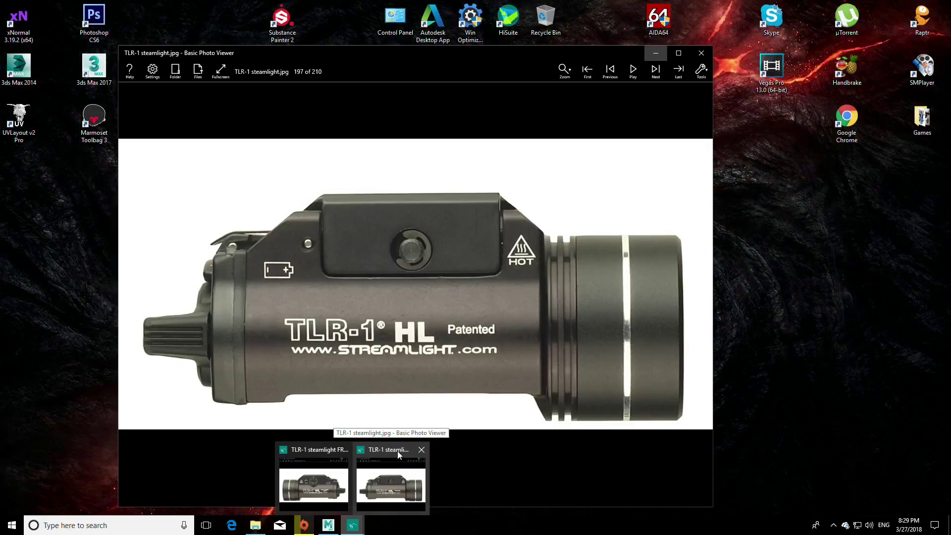
pyautogui.moveTo(336, 453)
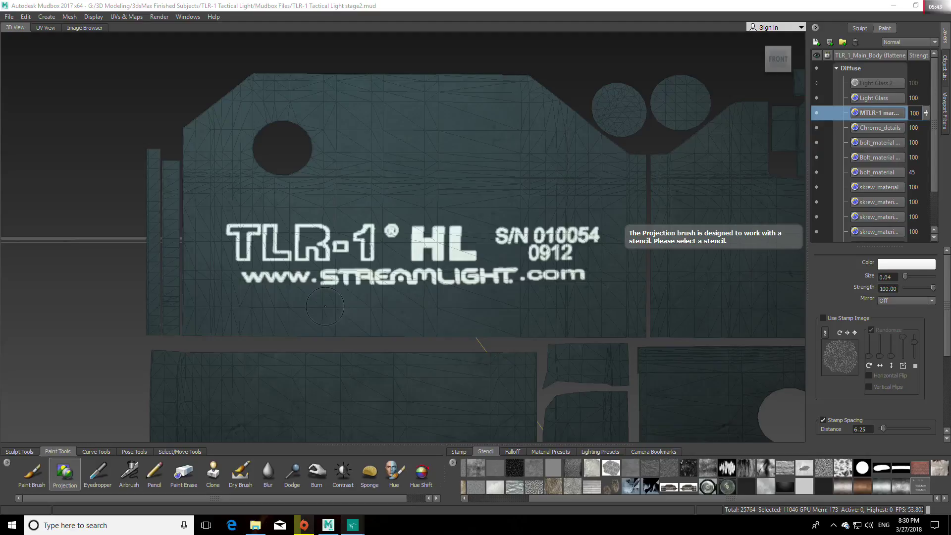
# Open TLR-1 steamlight FRont.jpg from the Guns folder in Adobe Photoshop CS6
pyautogui.click(255, 525)
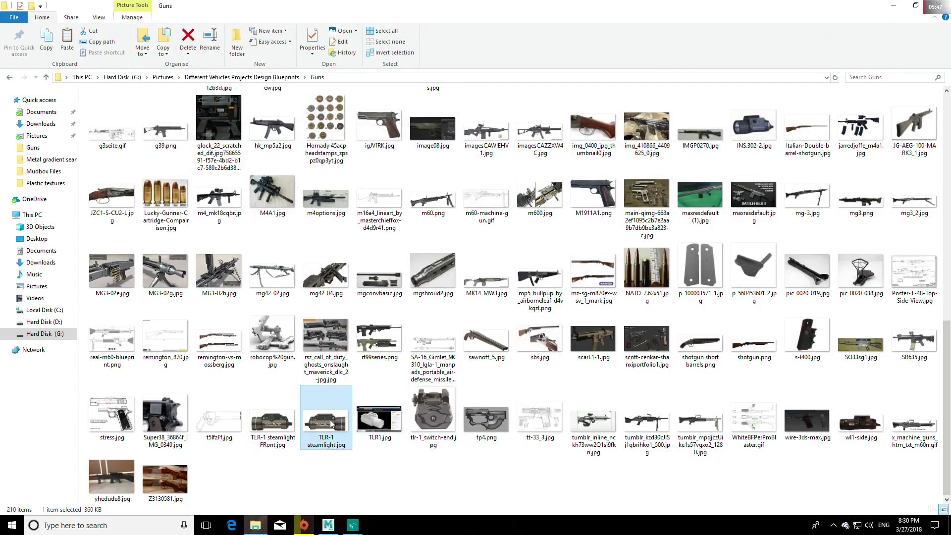
pyautogui.rightClick(275, 423)
pyautogui.moveTo(430, 234)
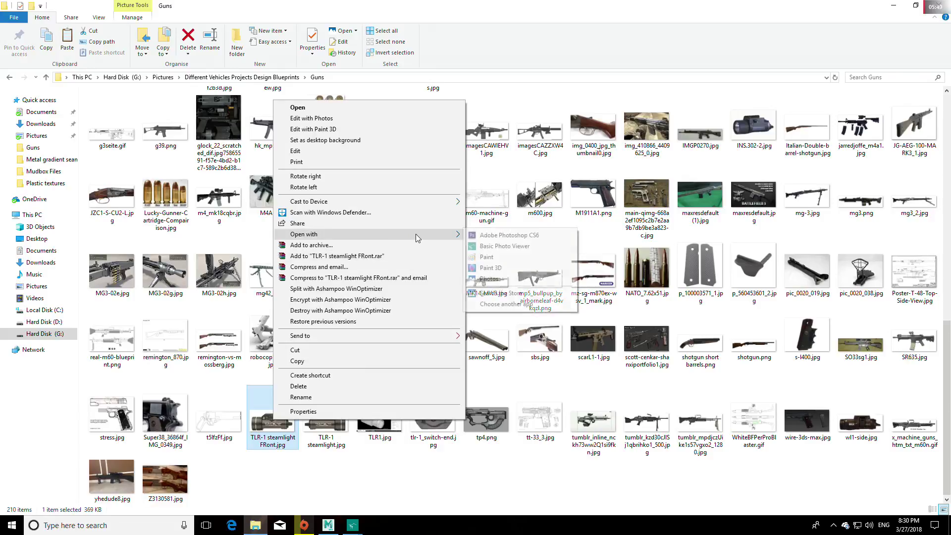
pyautogui.click(501, 237)
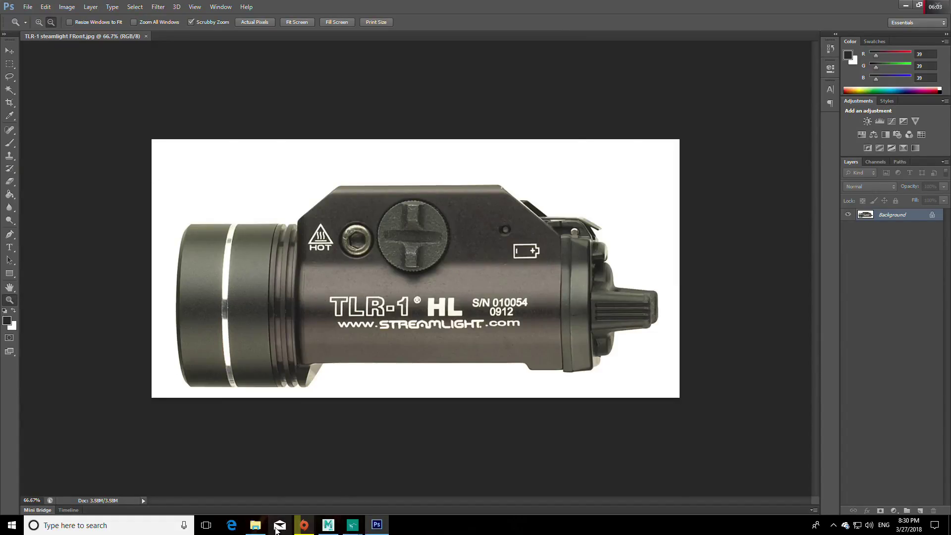
# Open TLR-1 steamlight.jpg from the Guns folder in Adobe Photoshop CS6 as well
pyautogui.click(255, 525)
pyautogui.rightClick(327, 429)
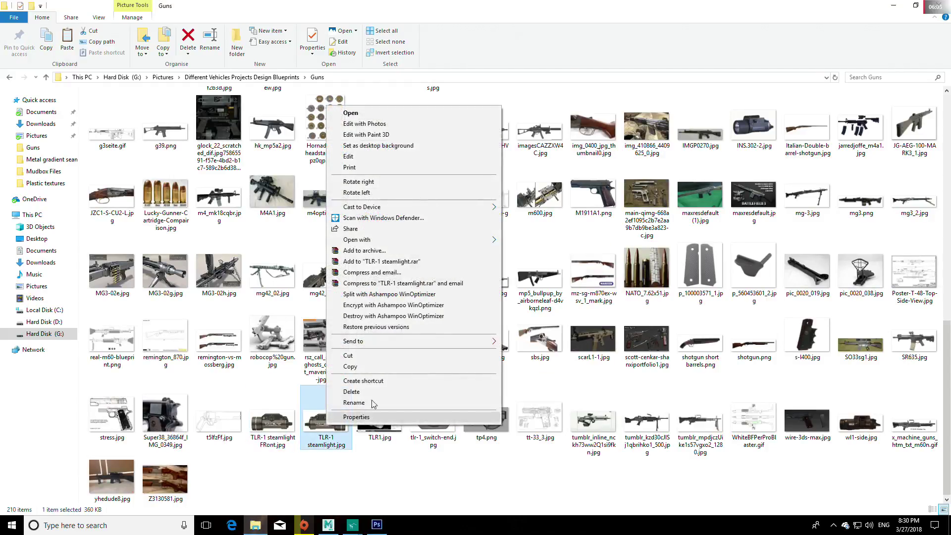
pyautogui.moveTo(465, 239)
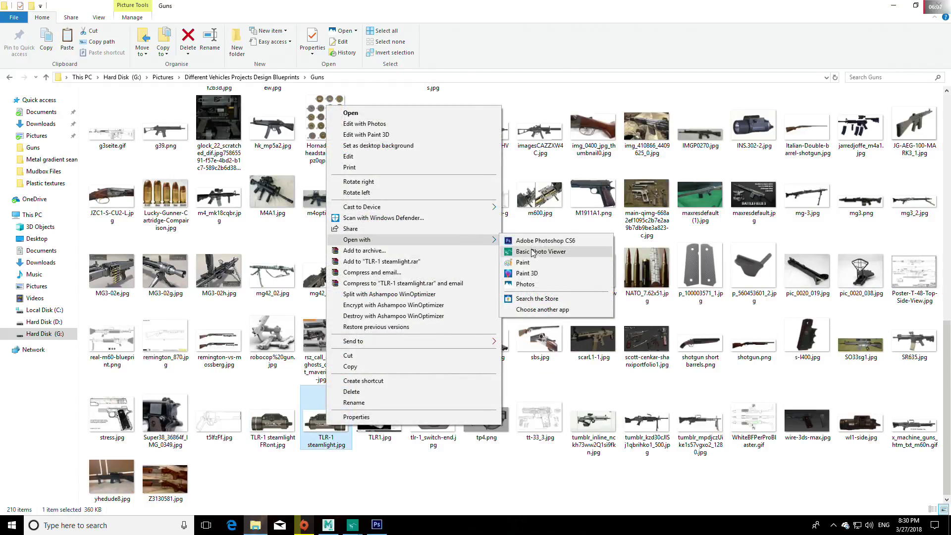
pyautogui.click(533, 242)
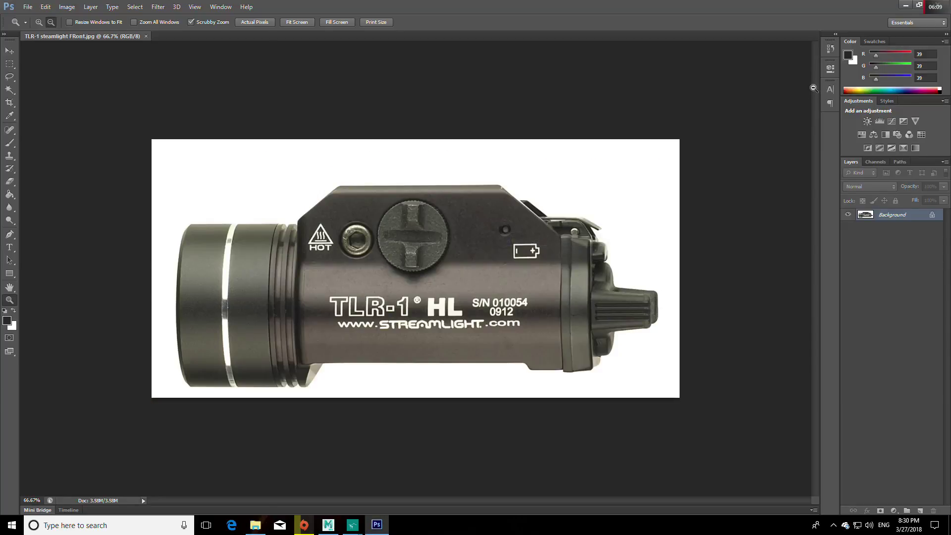
# Search the Military Project and Guns folders for the TLR-1 markings image
pyautogui.click(904, 7)
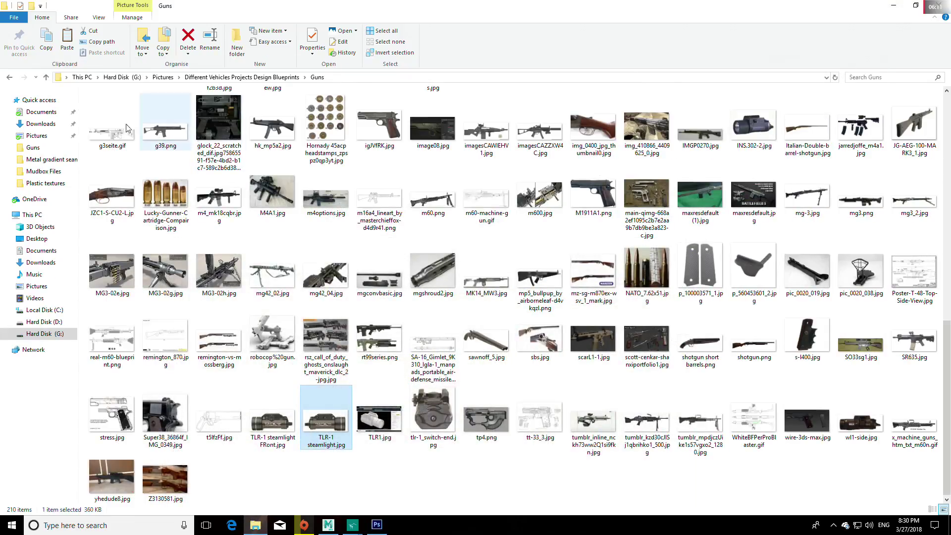
pyautogui.click(45, 77)
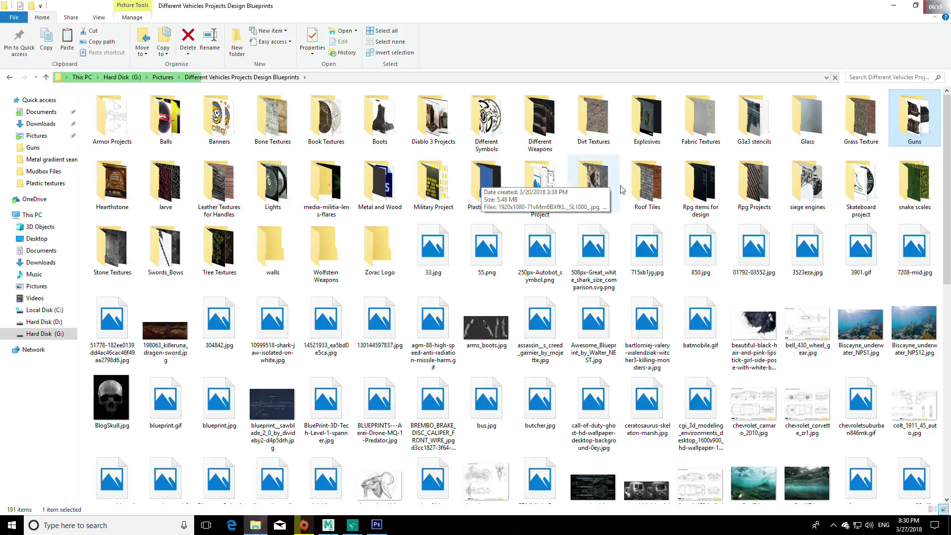
pyautogui.doubleClick(430, 180)
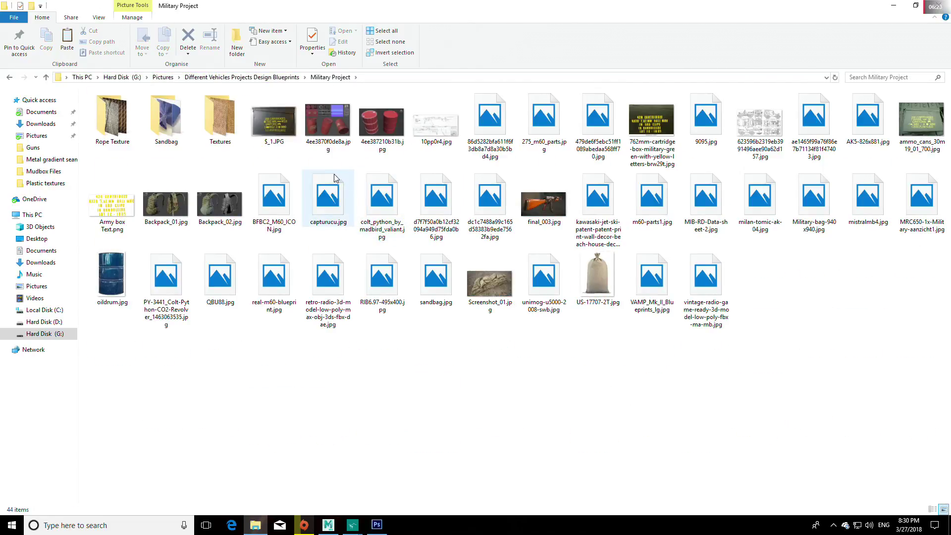
pyautogui.click(46, 78)
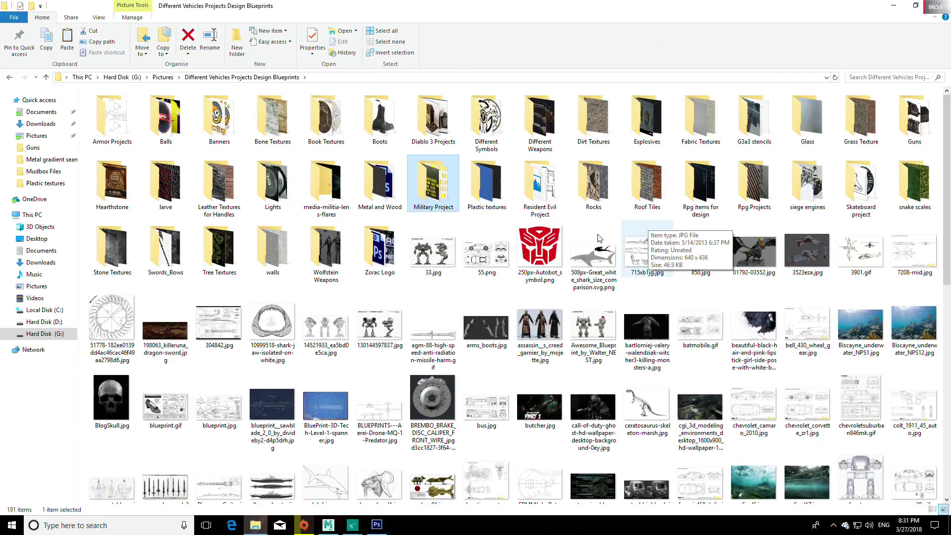
pyautogui.doubleClick(910, 126)
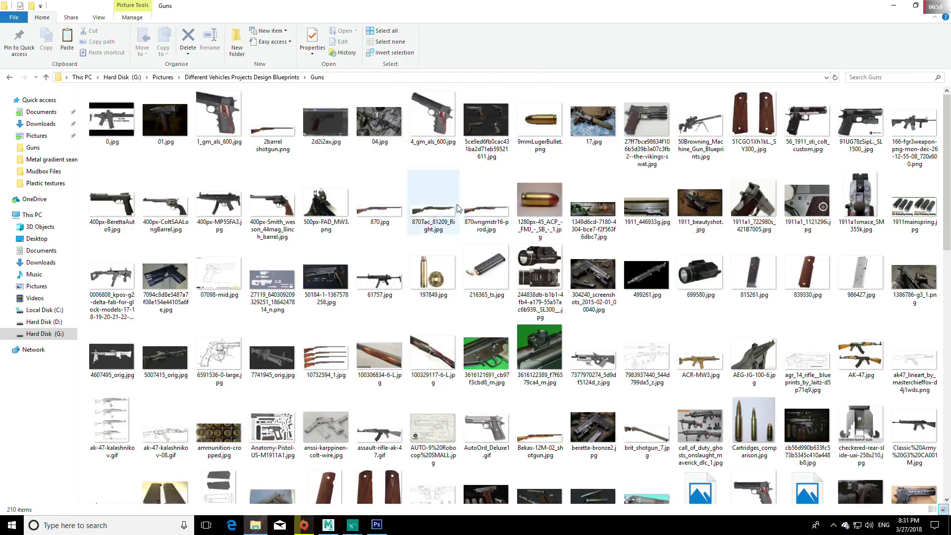
pyautogui.scroll(-10, 459, 207)
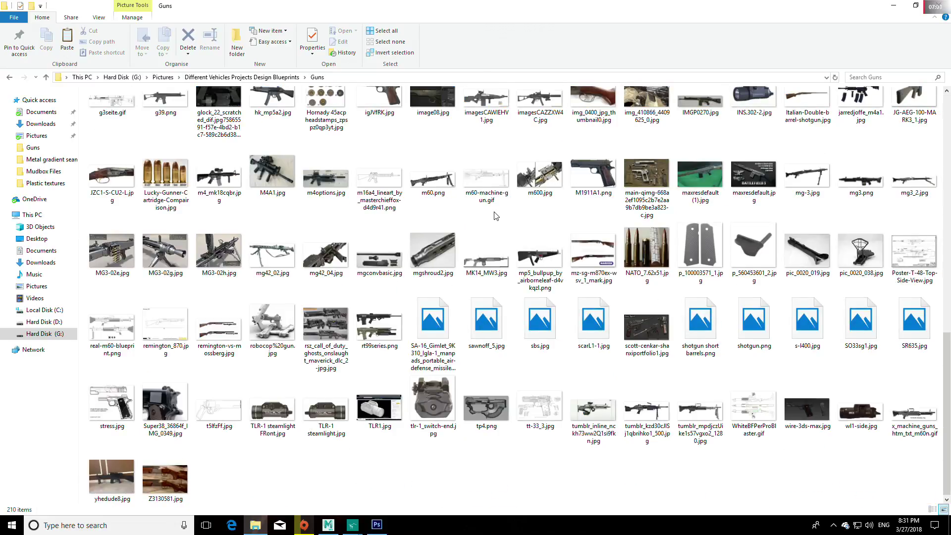
pyautogui.scroll(10, 495, 215)
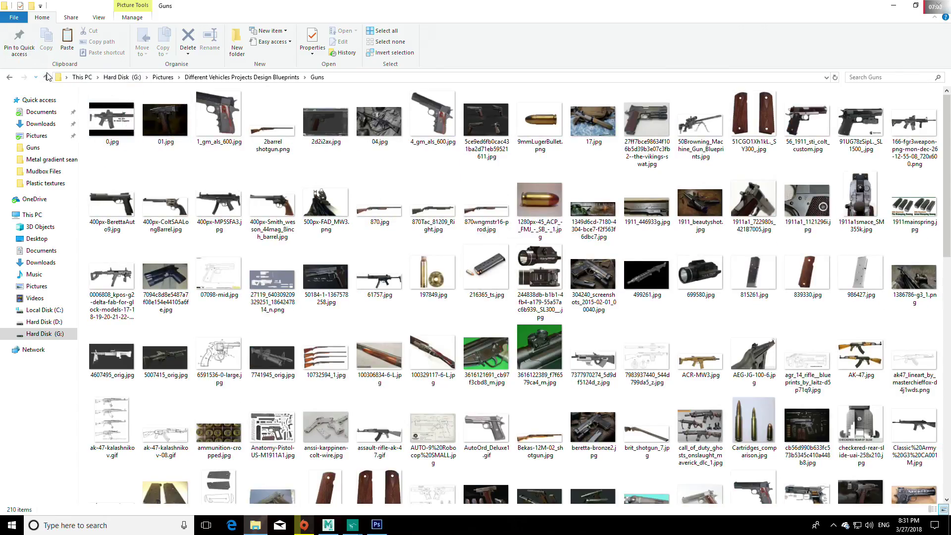
pyautogui.click(47, 77)
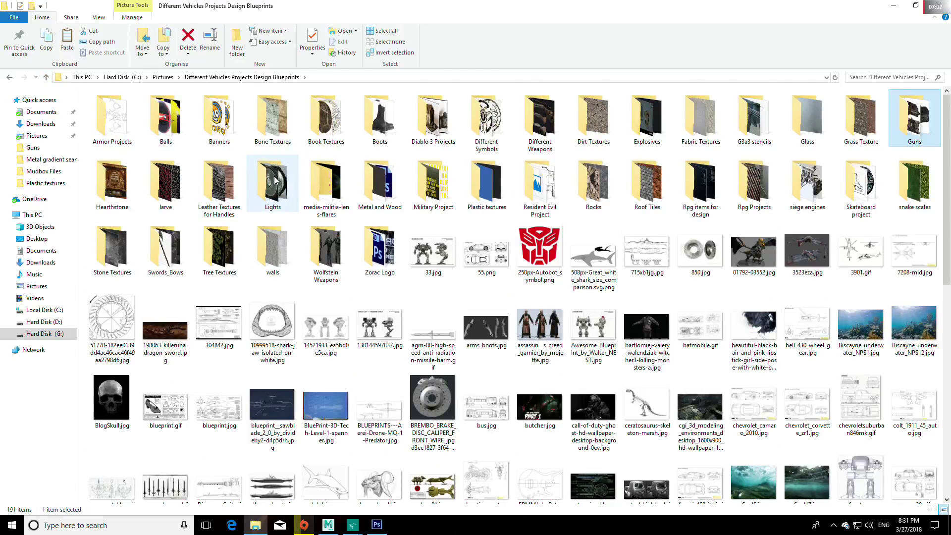
# Go to the TLR-1 Markings folder inside Metal and Wood and preview TLR-1 Markings.png in Basic Photo Viewer
pyautogui.doubleClick(385, 182)
pyautogui.doubleClick(326, 118)
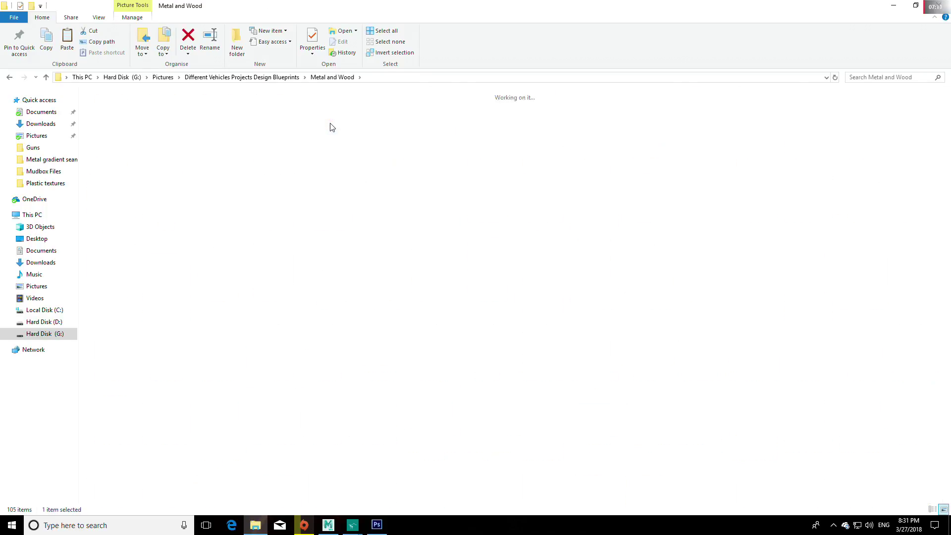
pyautogui.rightClick(124, 114)
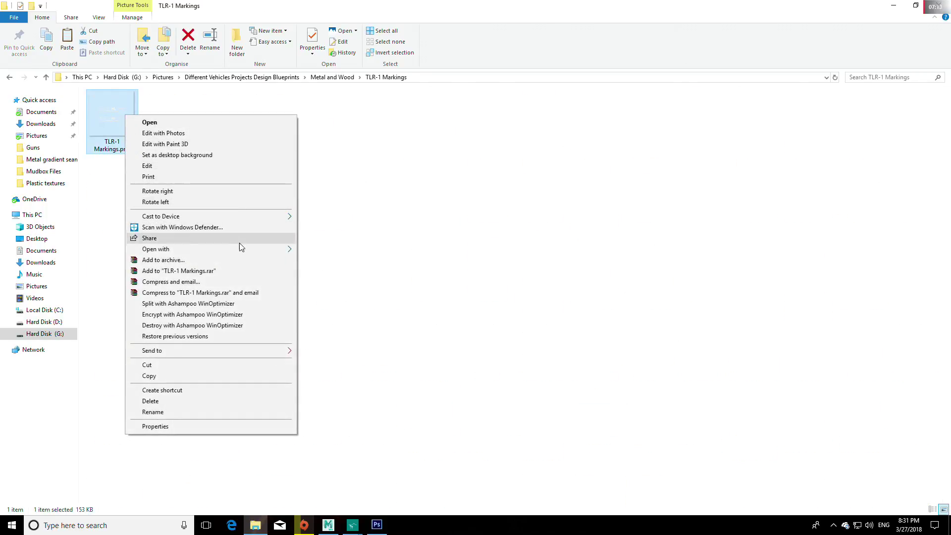
pyautogui.moveTo(243, 249)
pyautogui.click(320, 254)
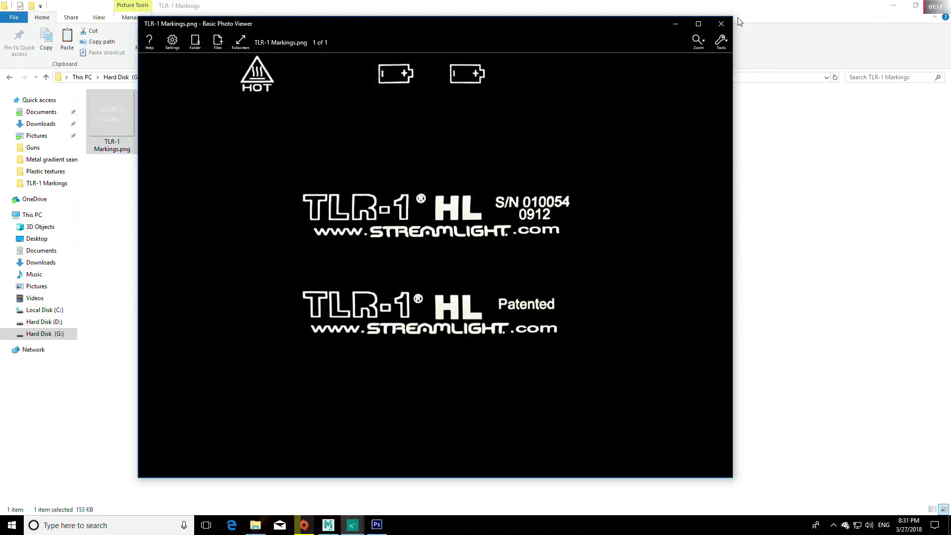
pyautogui.click(721, 23)
# Open TLR-1 Markings.png in Adobe Photoshop CS6 and make that program the default for .png files
pyautogui.rightClick(108, 99)
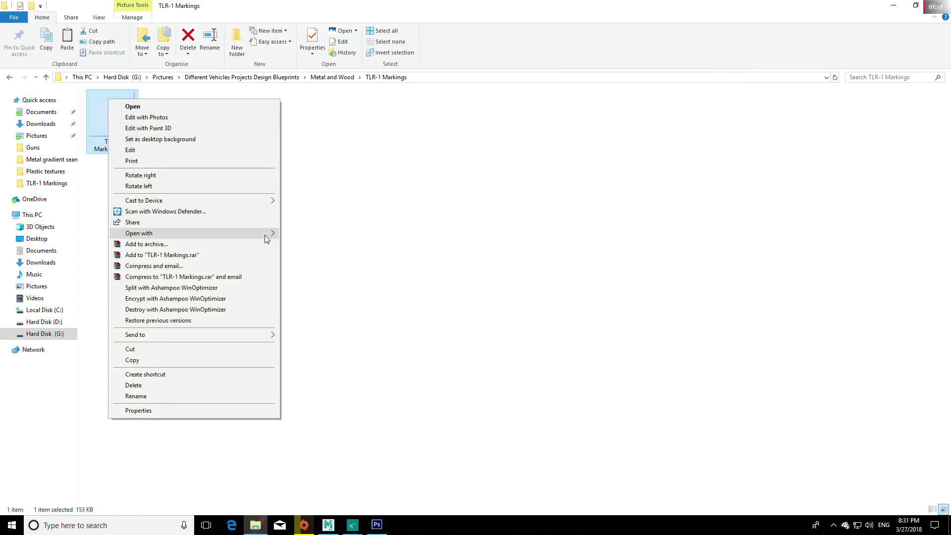
pyautogui.moveTo(238, 233)
pyautogui.click(317, 295)
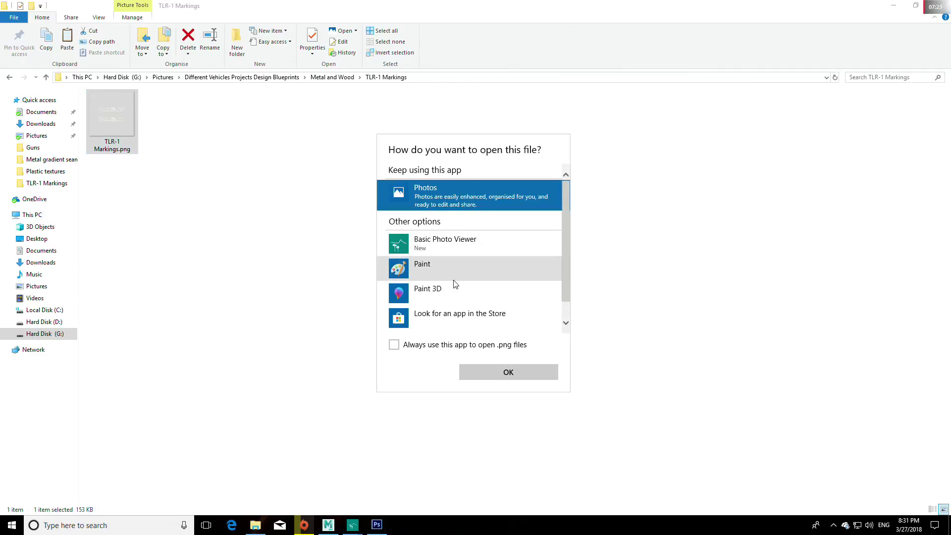
pyautogui.scroll(-1, 505, 319)
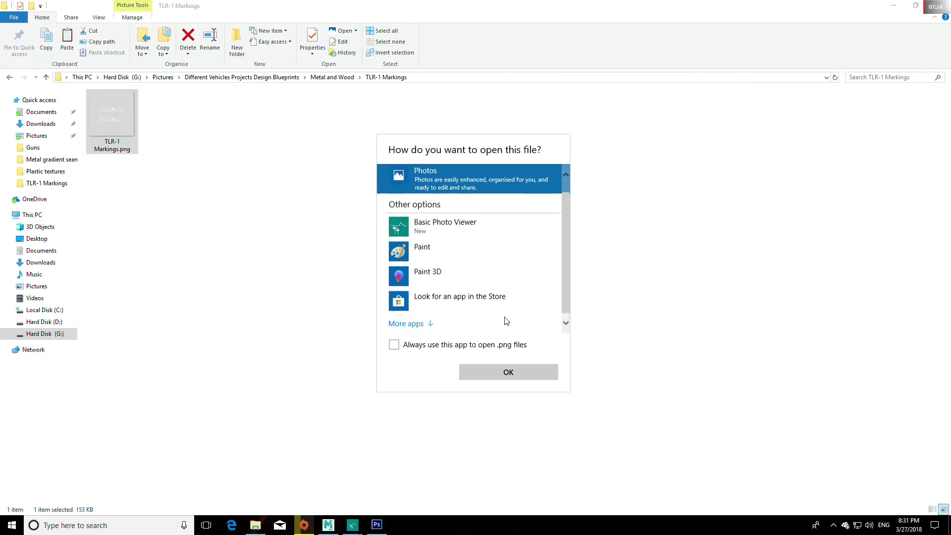
pyautogui.click(411, 319)
pyautogui.scroll(-3, 473, 314)
pyautogui.click(458, 248)
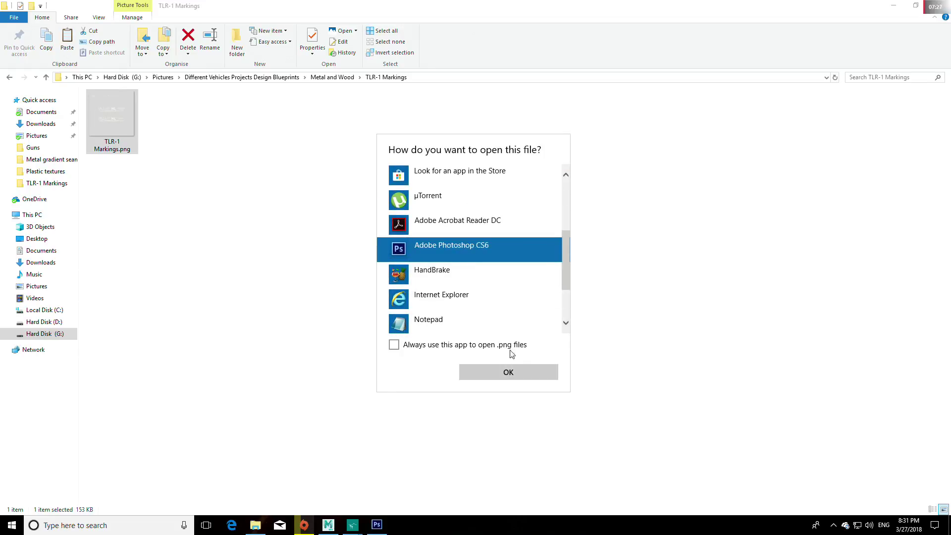
pyautogui.click(399, 345)
pyautogui.click(498, 379)
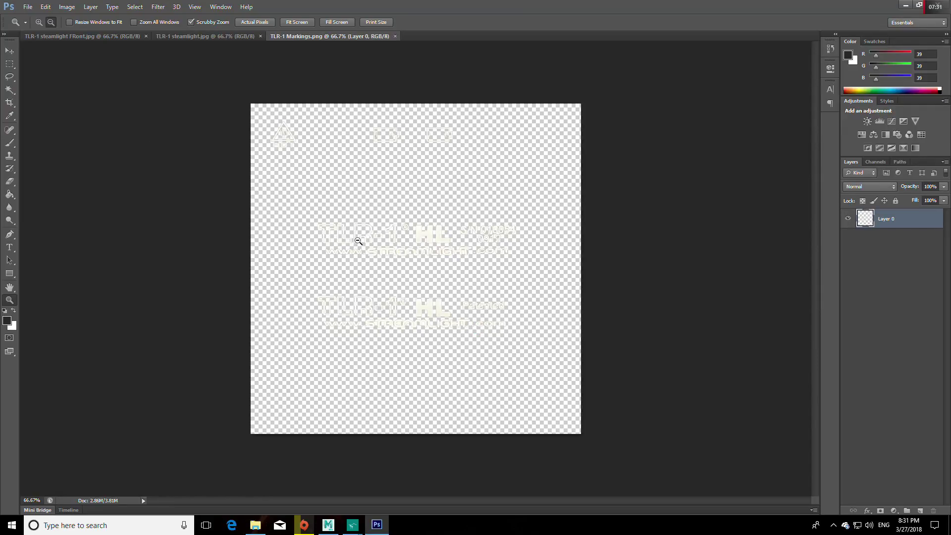
# Select the white inner loop of the letter R in TLR-1 steamlight FRont.jpg with the Magic Wand tool
pyautogui.click(39, 22)
pyautogui.click(338, 234)
pyautogui.moveTo(339, 234); pyautogui.dragTo(444, 286)
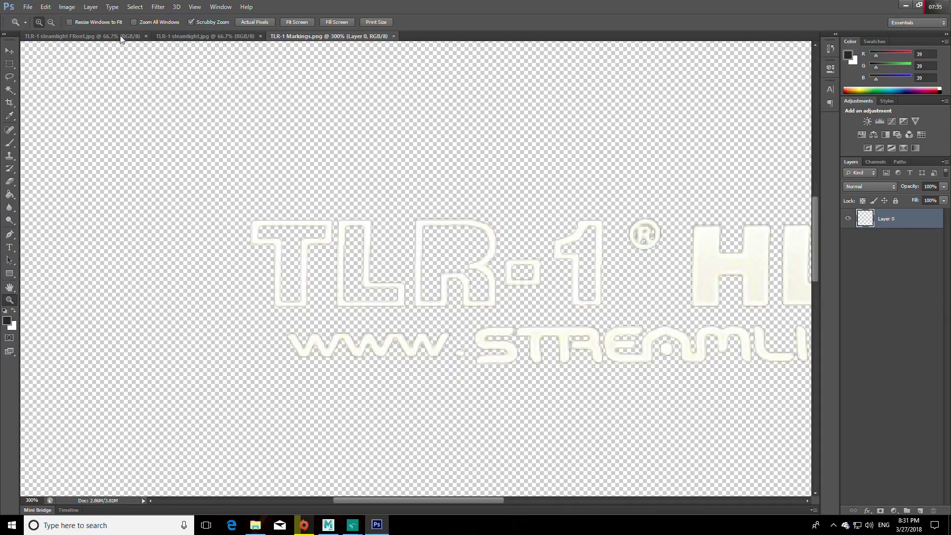
pyautogui.click(92, 37)
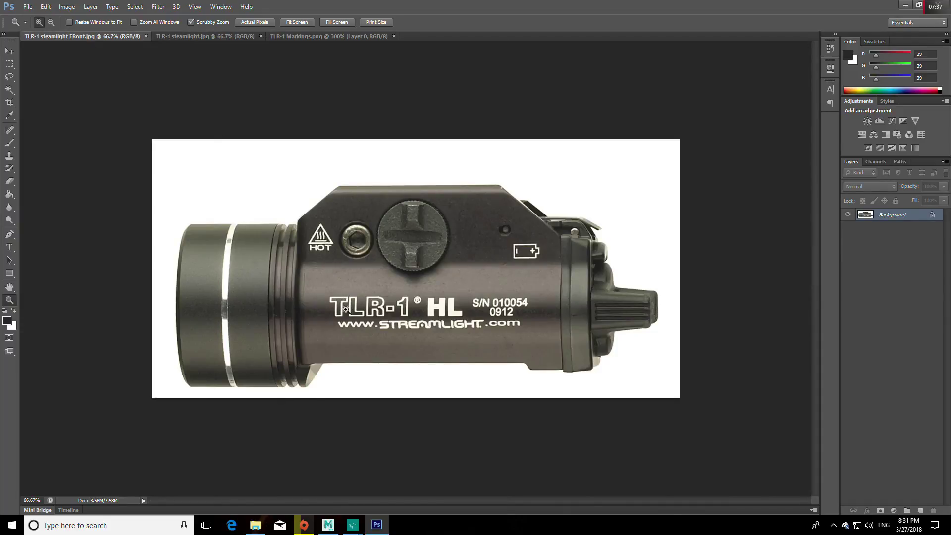
pyautogui.click(347, 306)
pyautogui.click(347, 307)
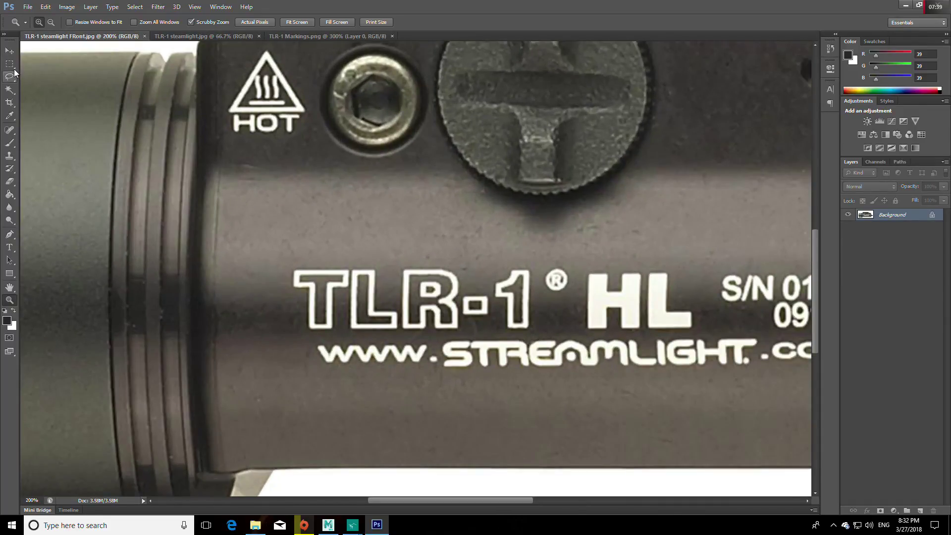
pyautogui.click(9, 90)
pyautogui.click(435, 293)
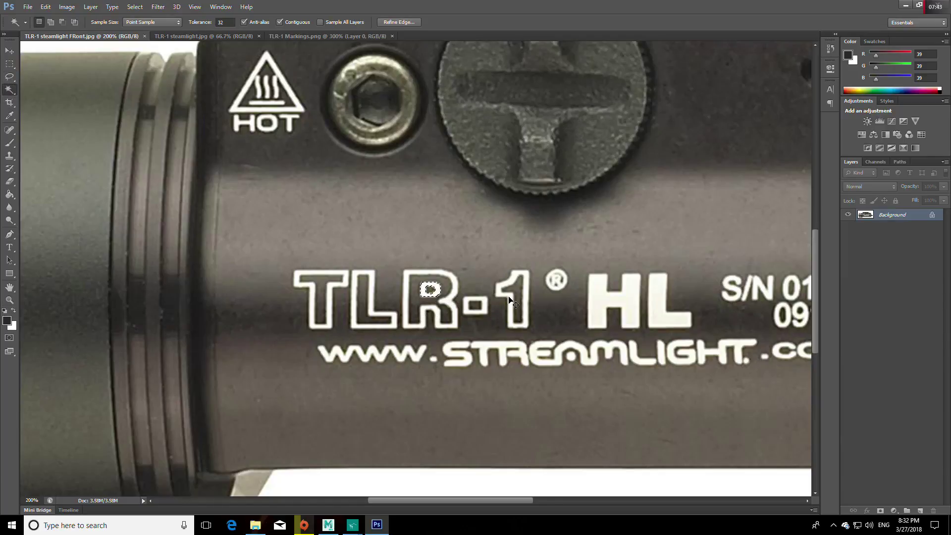
# Paste the R's inner loop into TLR-1 Markings.png and move it inside the upper TLR-1 lettering's R
pyautogui.click(301, 37)
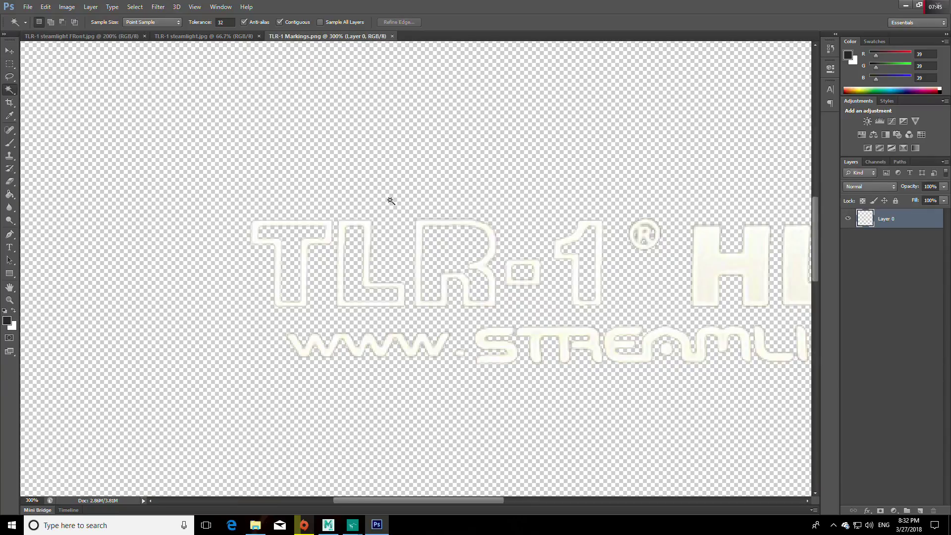
pyautogui.click(9, 51)
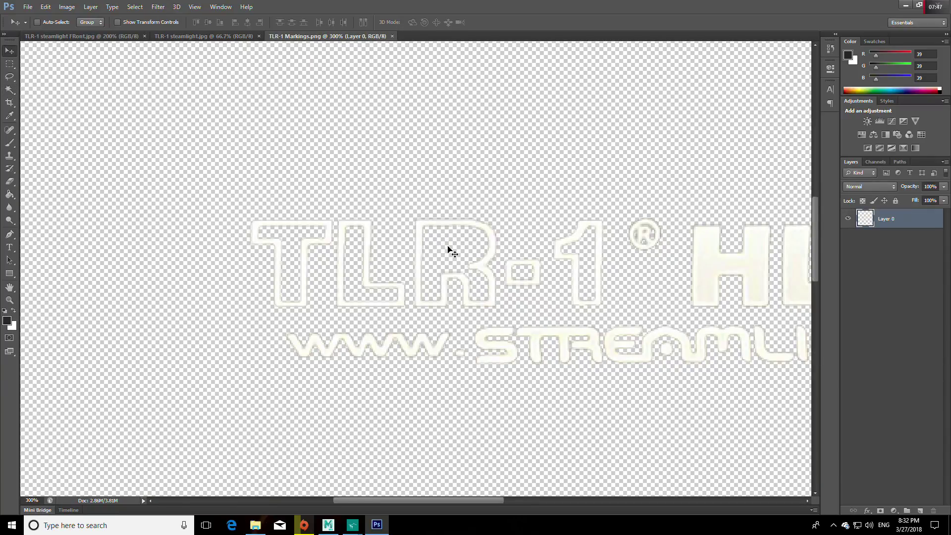
pyautogui.hotkey('ctrl', 'v')
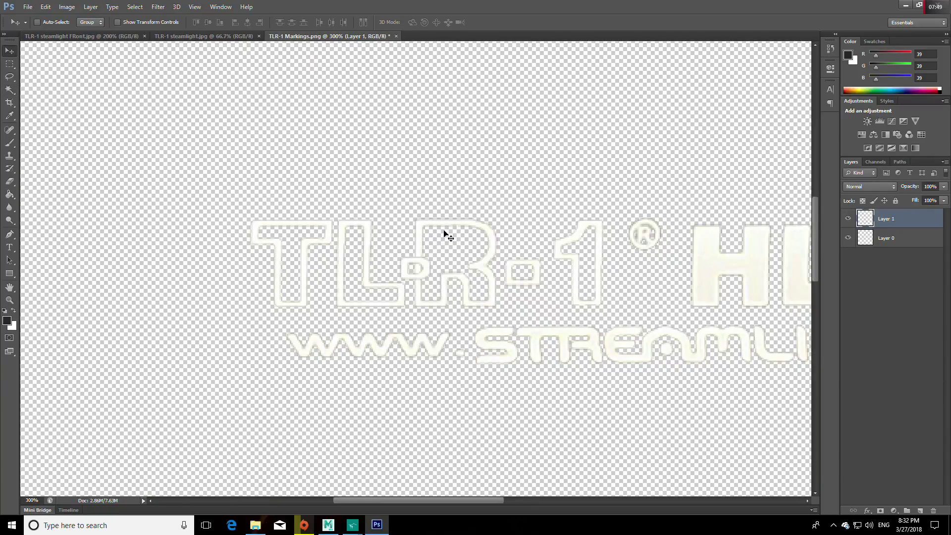
pyautogui.moveTo(423, 266); pyautogui.dragTo(462, 242)
# Check the loop's placement against TLR-1 steamlight FRont.jpg and fine-tune its position within the R of the markings
pyautogui.click(94, 37)
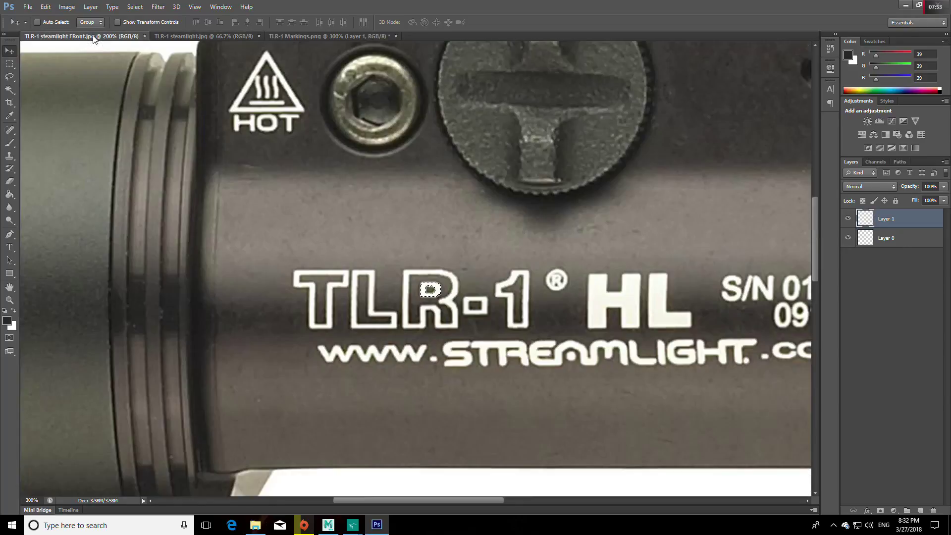
pyautogui.click(279, 37)
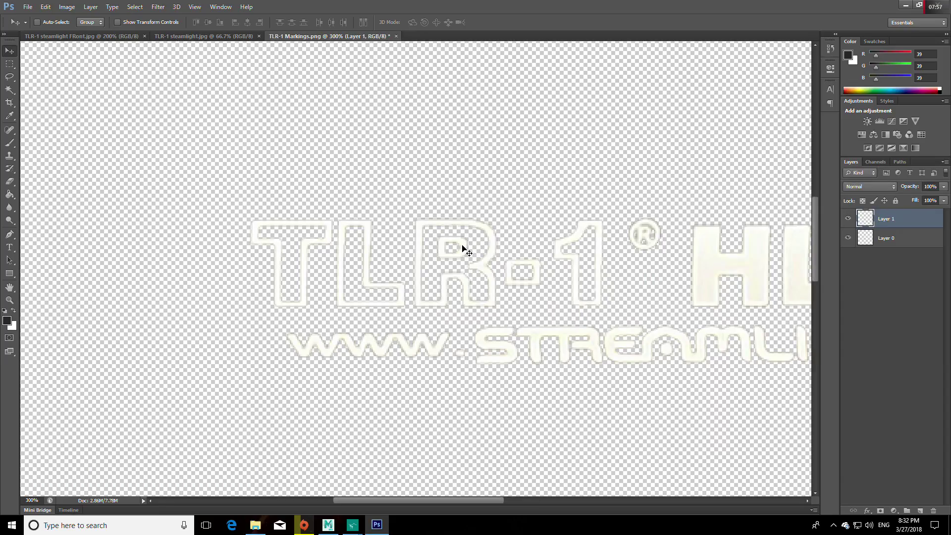
pyautogui.moveTo(464, 246); pyautogui.dragTo(467, 248)
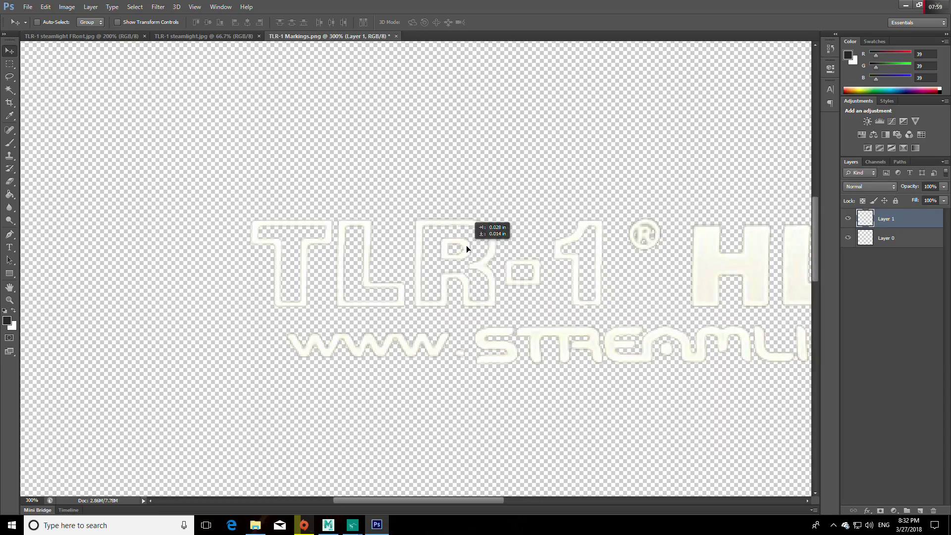
pyautogui.moveTo(465, 245); pyautogui.dragTo(465, 246)
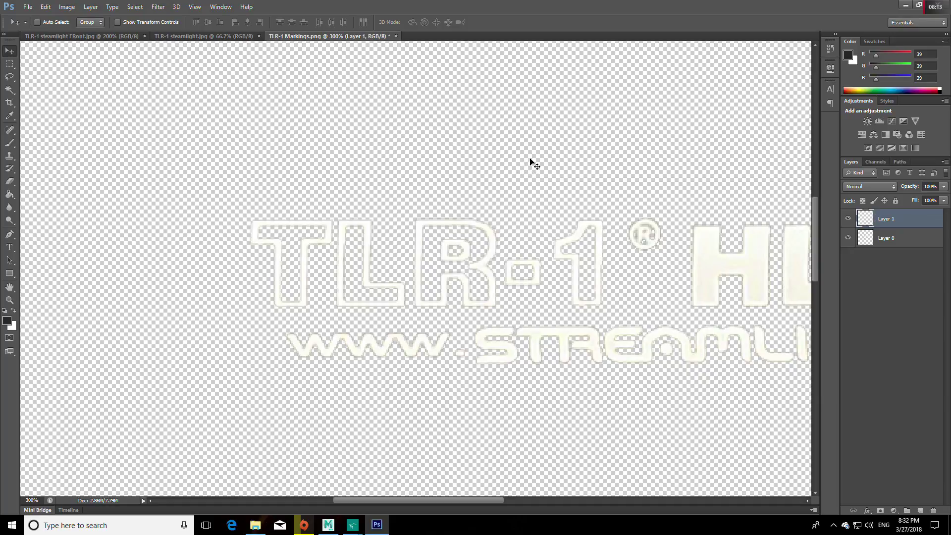
# Duplicate the R's inner loop layer and move the copy inside the R of the lower TLR-1 lettering
pyautogui.scroll(-3, 510, 176)
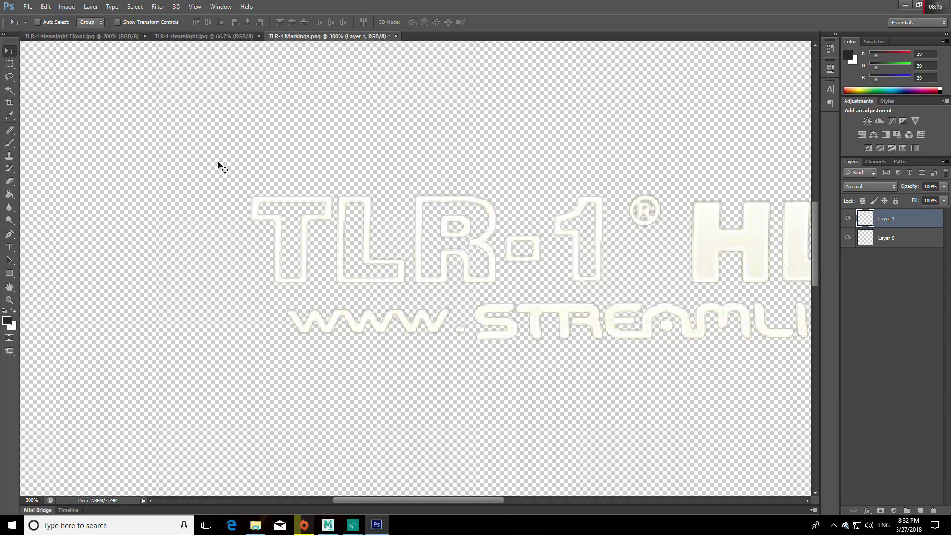
pyautogui.scroll(-5, 628, 385)
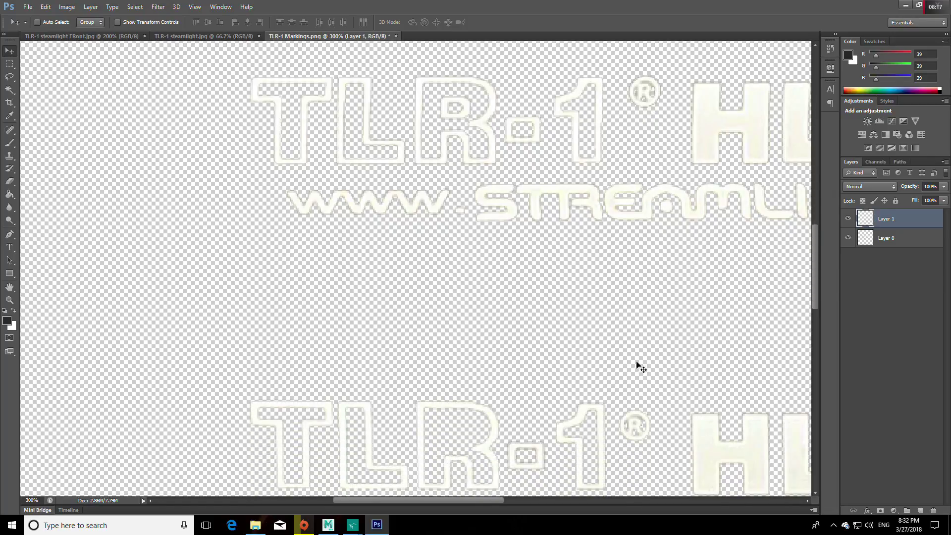
pyautogui.rightClick(870, 219)
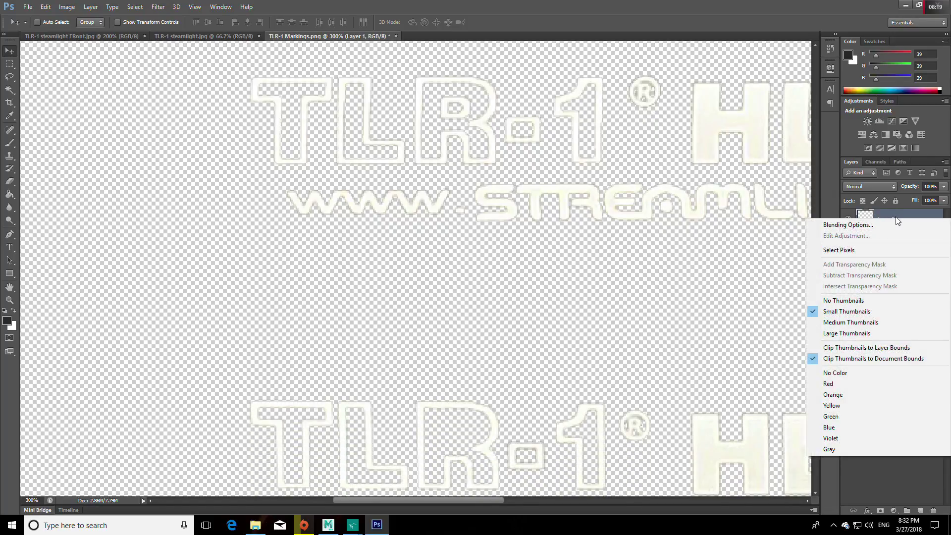
pyautogui.click(894, 219)
pyautogui.rightClick(891, 216)
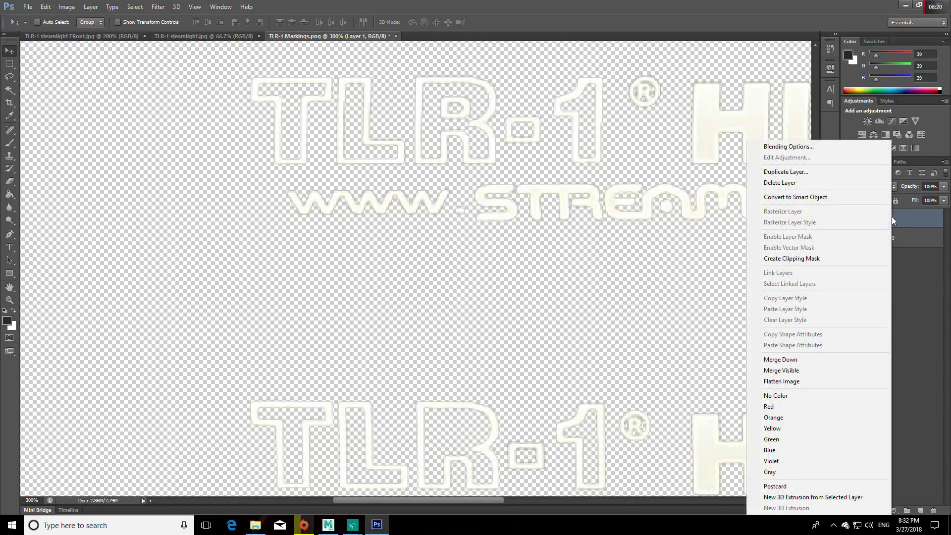
pyautogui.click(796, 176)
pyautogui.click(562, 163)
pyautogui.moveTo(460, 104); pyautogui.dragTo(472, 435)
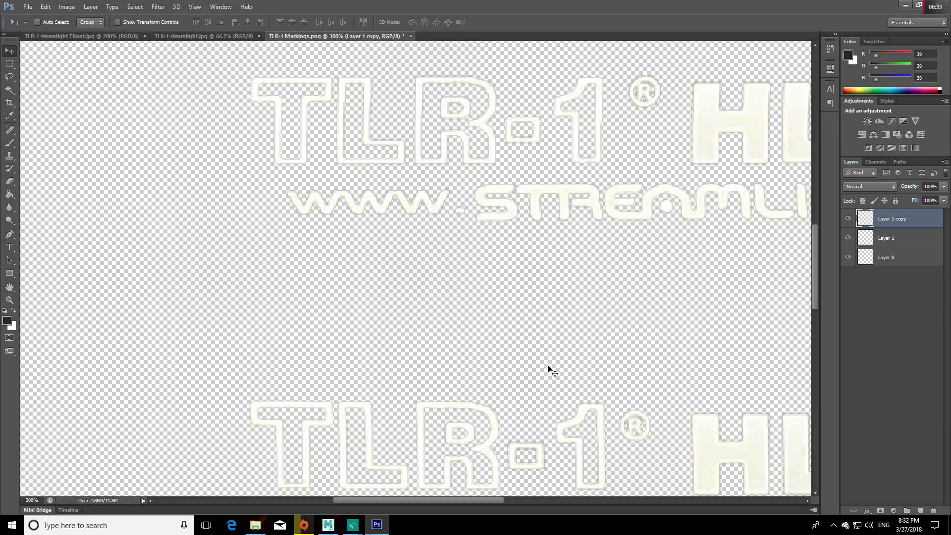
# Select Layer 1 copy, Layer 1 and Layer 0 and merge them into one layer
pyautogui.scroll(-3, 552, 370)
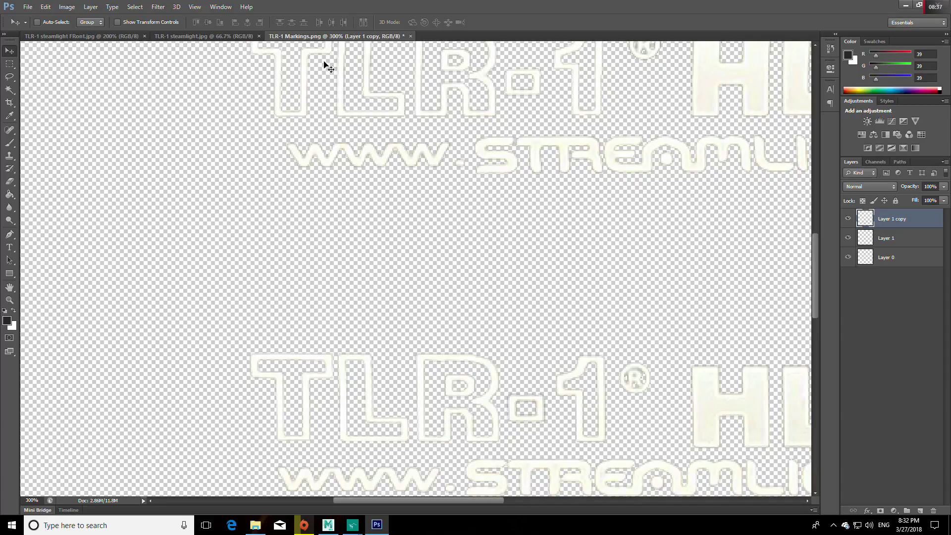
pyautogui.keyDown('shift'); pyautogui.click(893, 240); pyautogui.keyUp('shift')
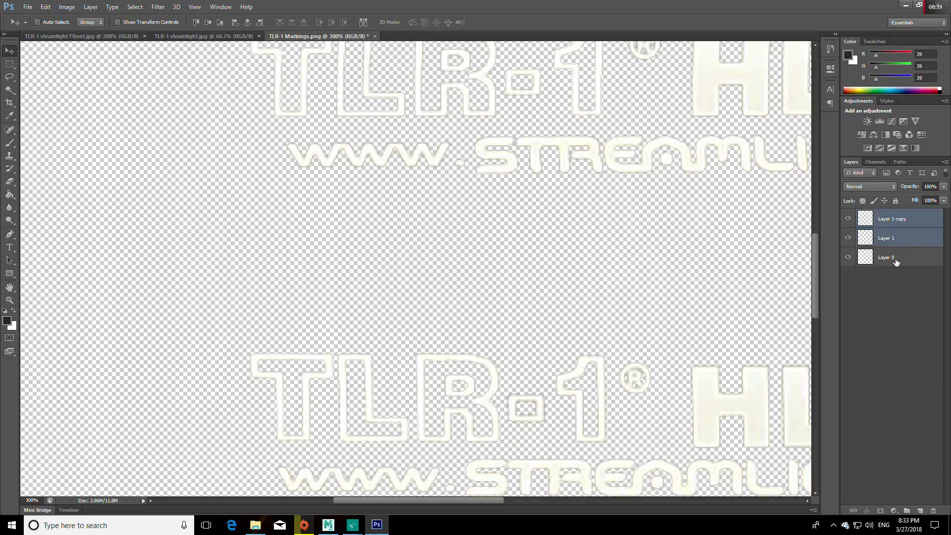
pyautogui.keyDown('shift'); pyautogui.click(896, 261); pyautogui.keyUp('shift')
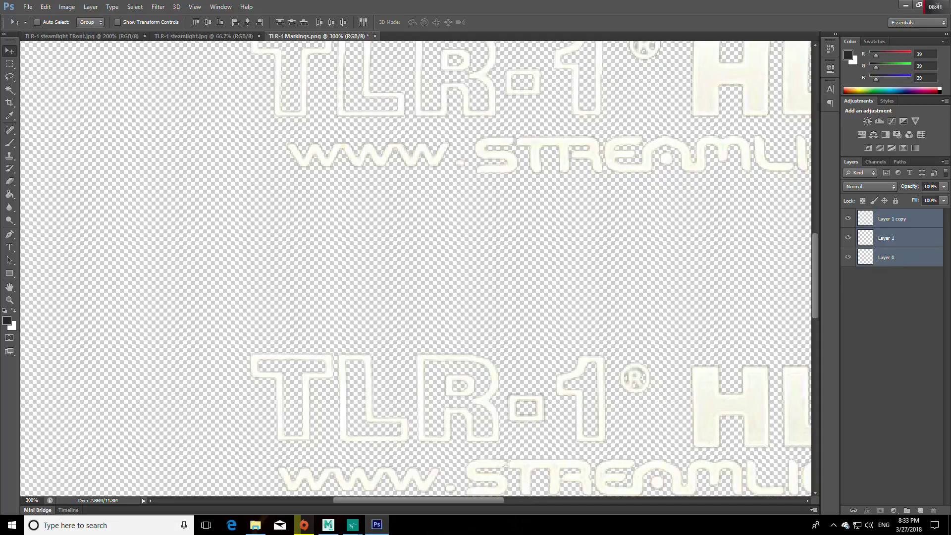
pyautogui.click(185, 40)
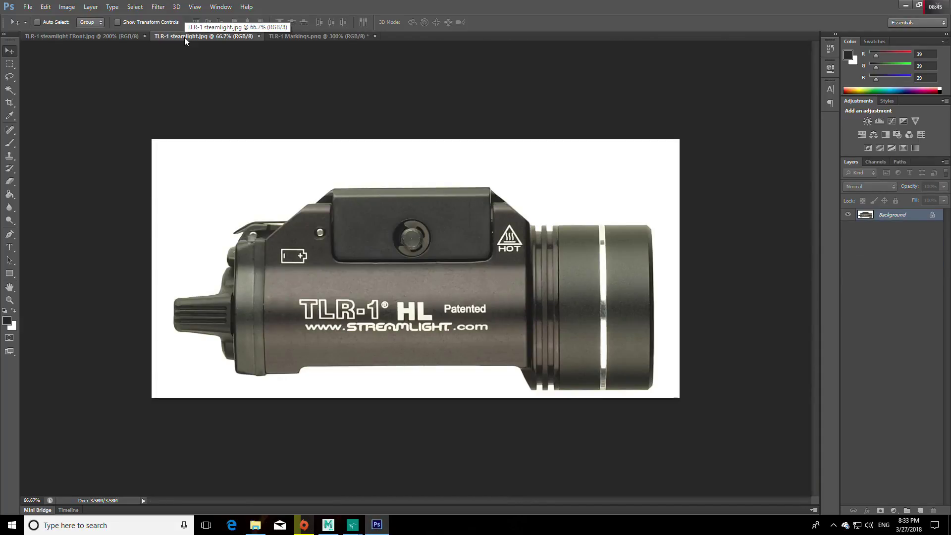
pyautogui.click(286, 37)
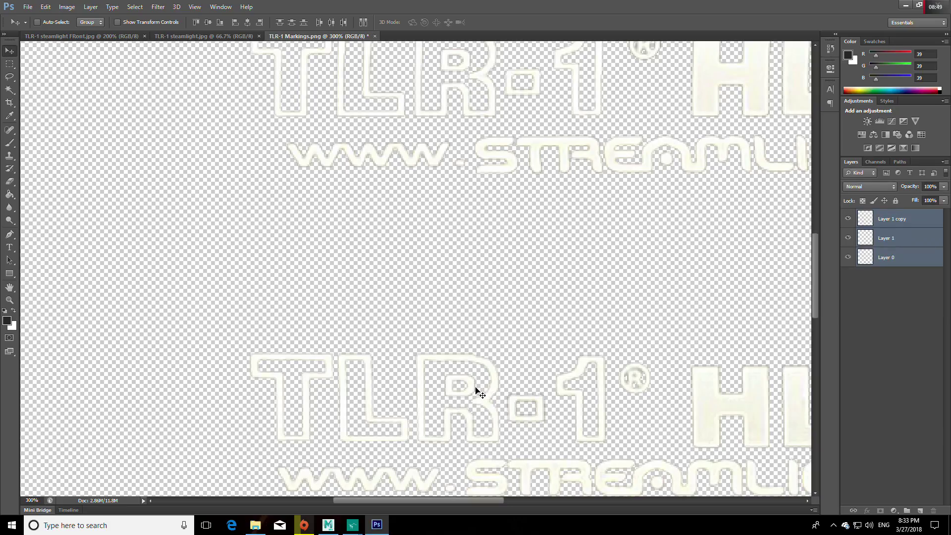
pyautogui.rightClick(894, 254)
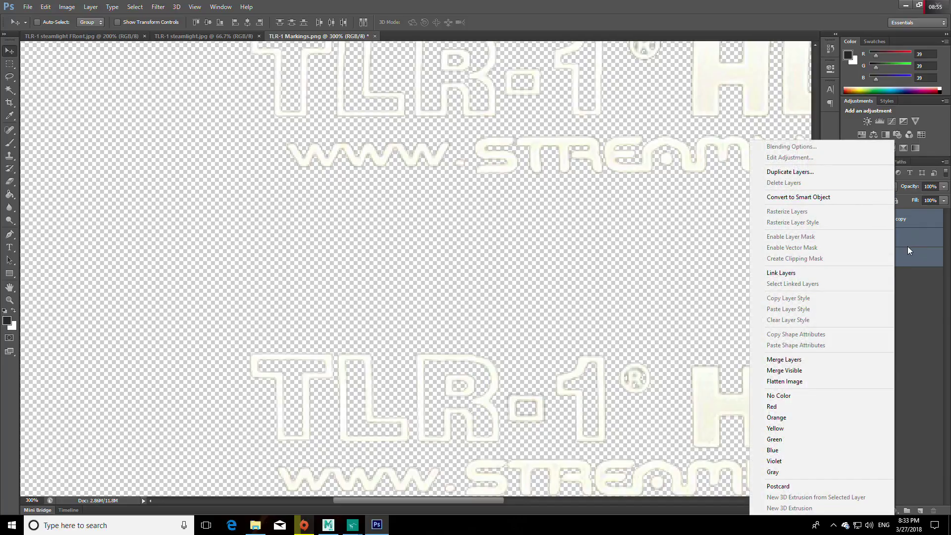
pyautogui.rightClick(908, 248)
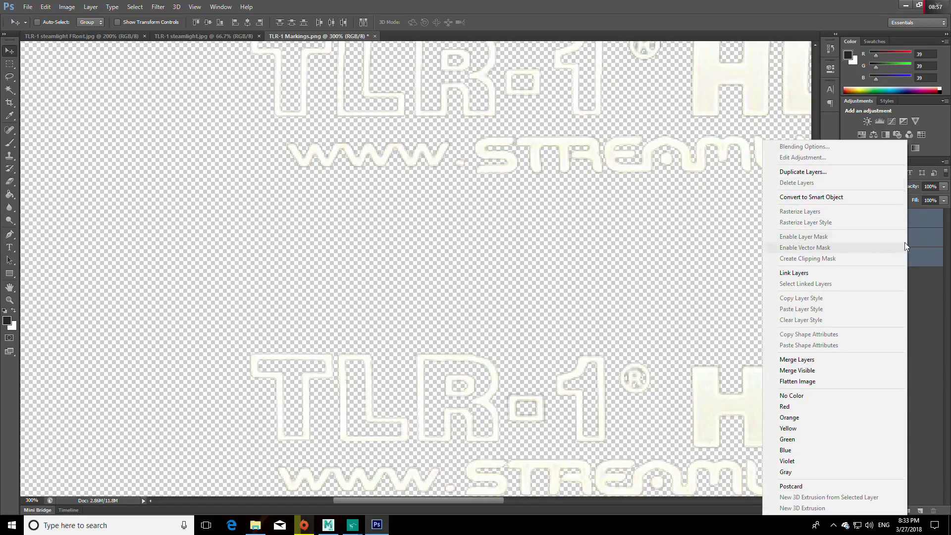
pyautogui.rightClick(921, 219)
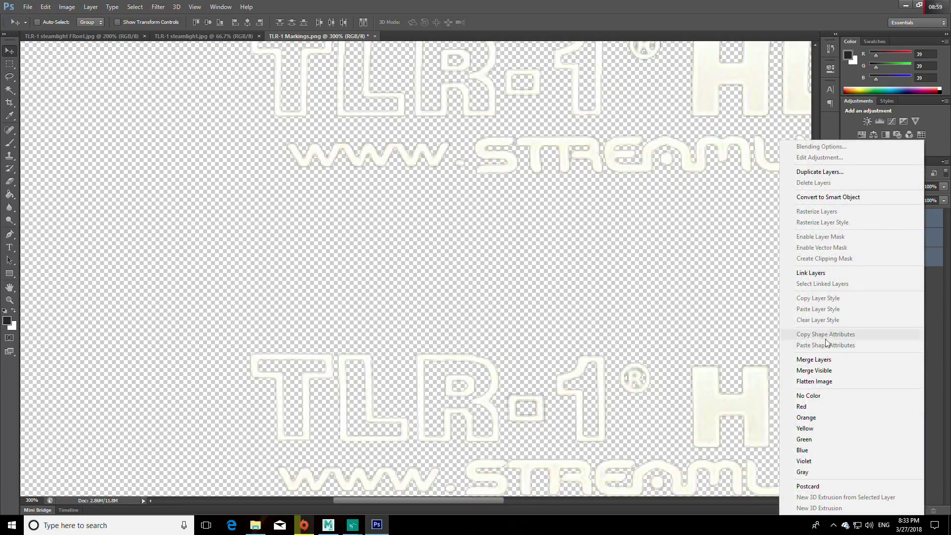
pyautogui.click(814, 359)
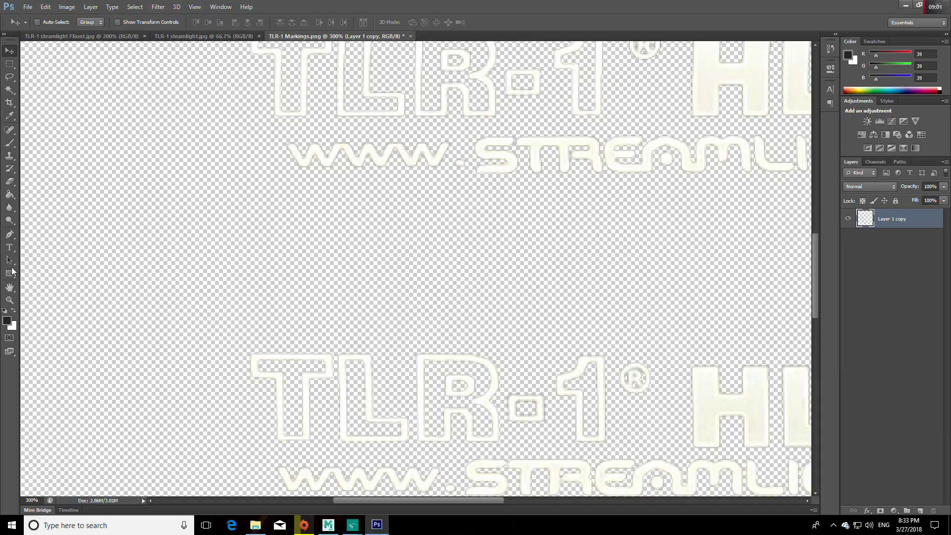
pyautogui.click(13, 311)
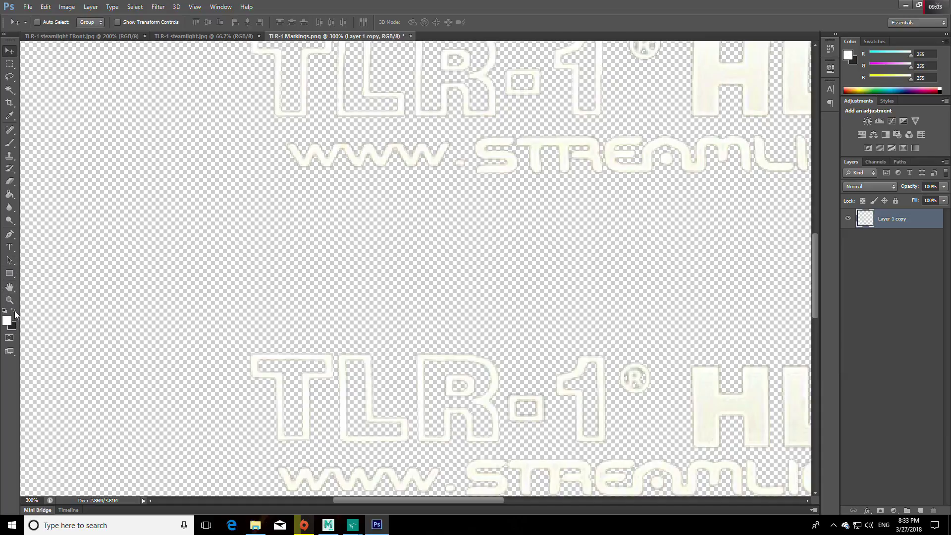
pyautogui.click(10, 194)
pyautogui.click(318, 150)
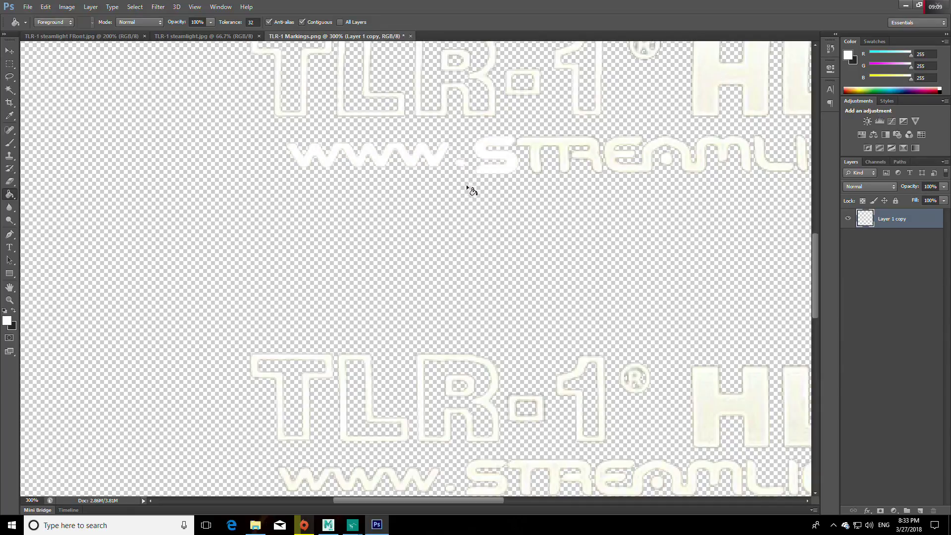
pyautogui.click(559, 142)
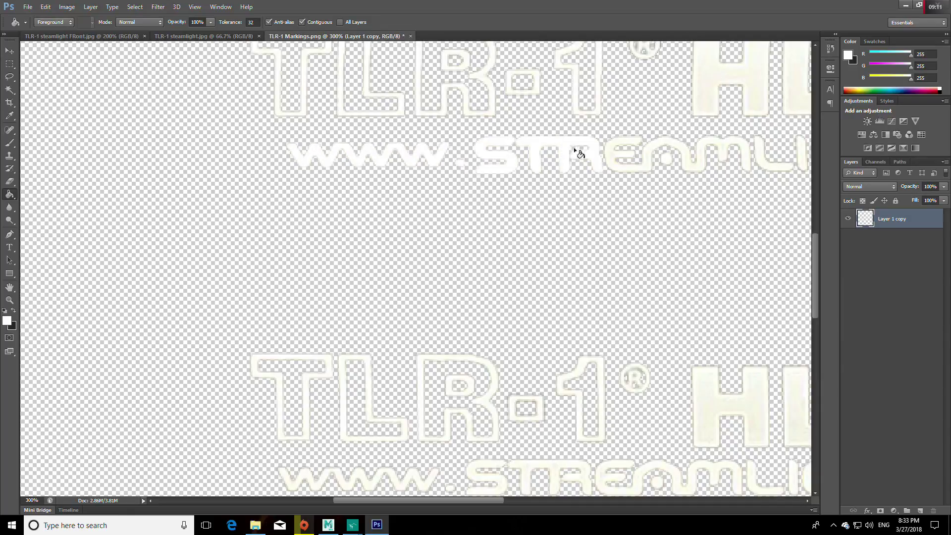
pyautogui.click(633, 142)
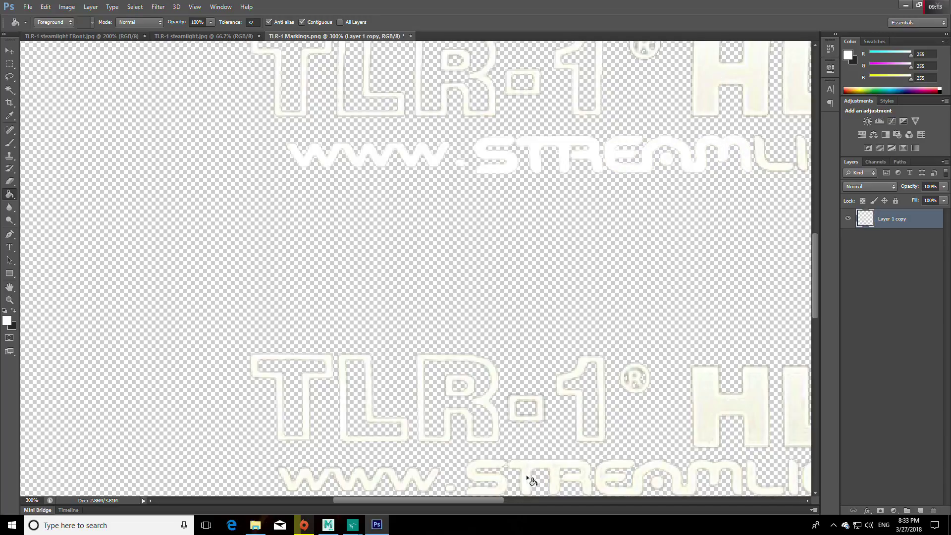
pyautogui.moveTo(471, 498); pyautogui.dragTo(521, 498)
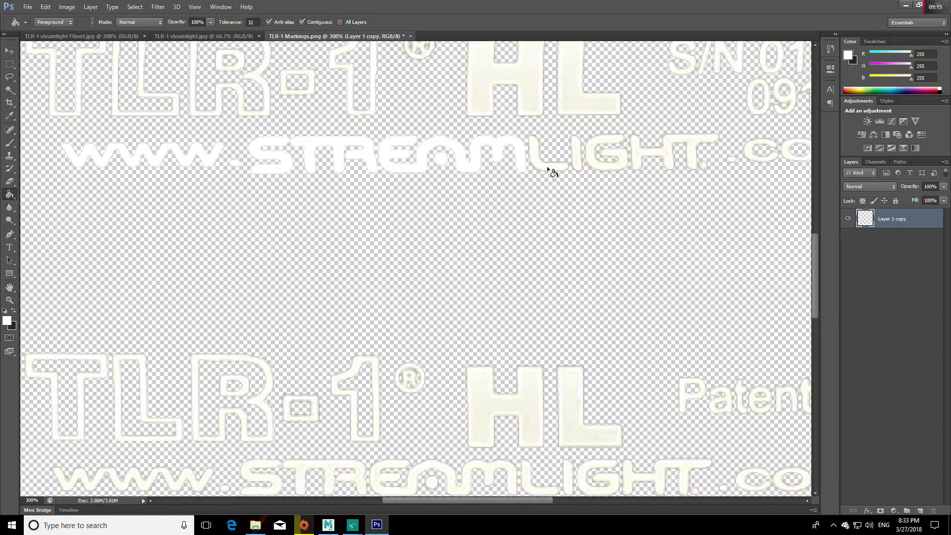
pyautogui.click(608, 140)
pyautogui.click(638, 153)
pyautogui.click(692, 142)
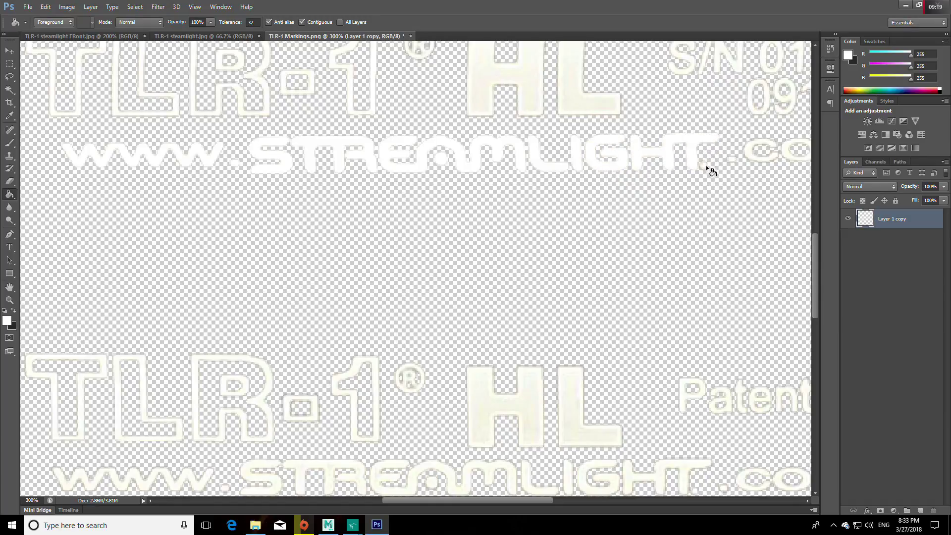
pyautogui.moveTo(425, 500); pyautogui.dragTo(495, 498)
pyautogui.click(526, 146)
pyautogui.click(580, 149)
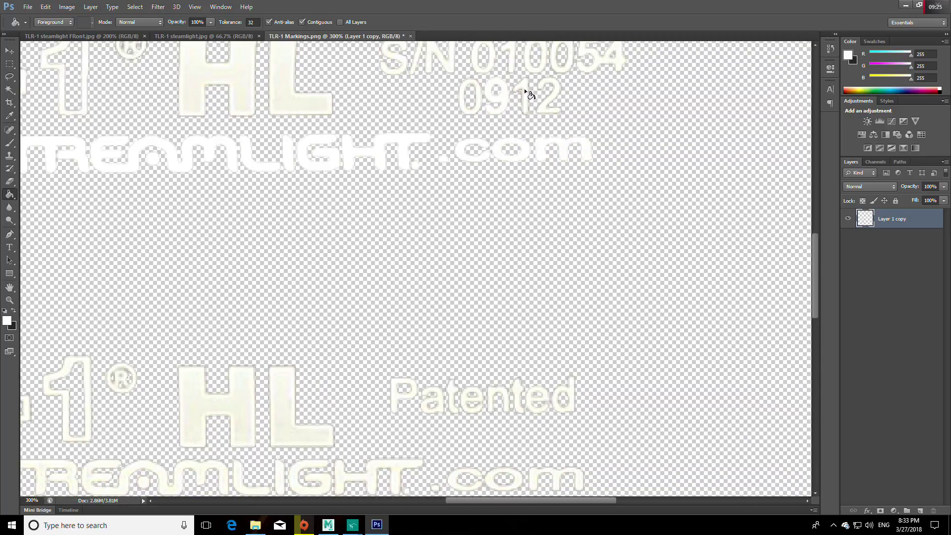
# Fill the serial number and the four-digit number beneath it with white
pyautogui.click(542, 83)
pyautogui.click(470, 110)
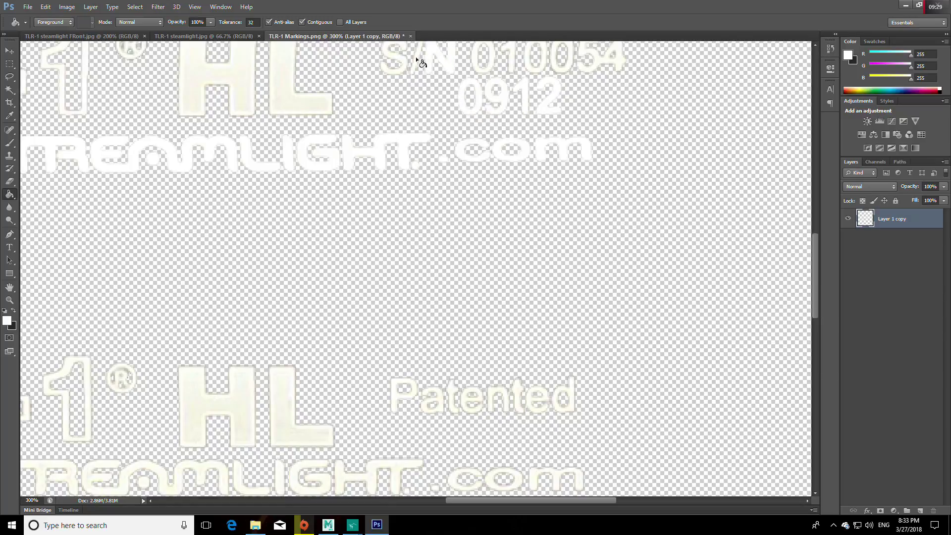
pyautogui.click(403, 66)
pyautogui.click(476, 64)
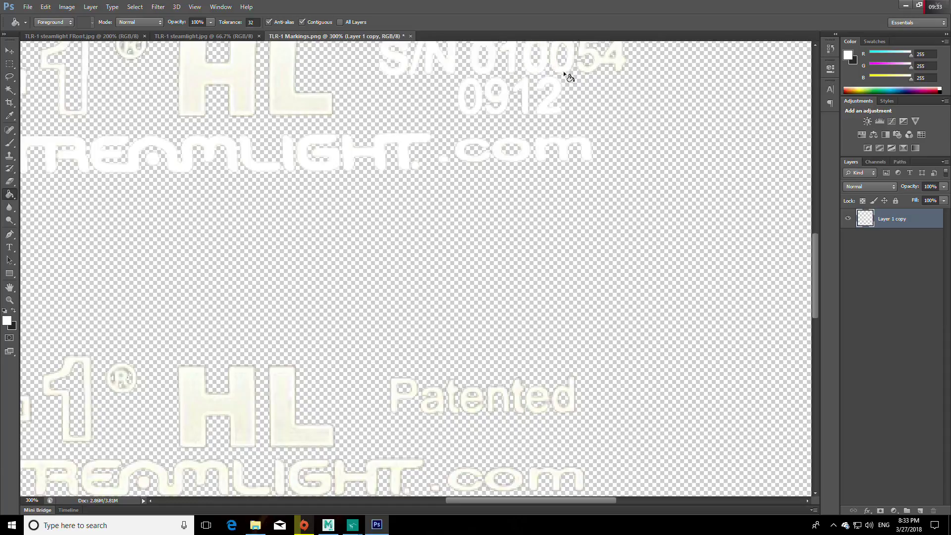
# Fill the upper TLR-1® HL lettering with white, including the inner loop of its R
pyautogui.scroll(3, 468, 120)
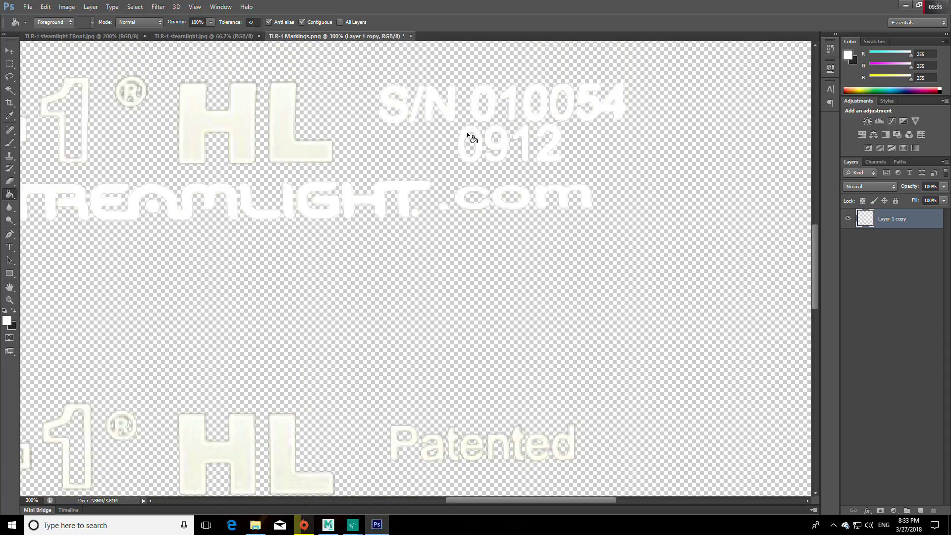
pyautogui.click(284, 140)
pyautogui.click(241, 142)
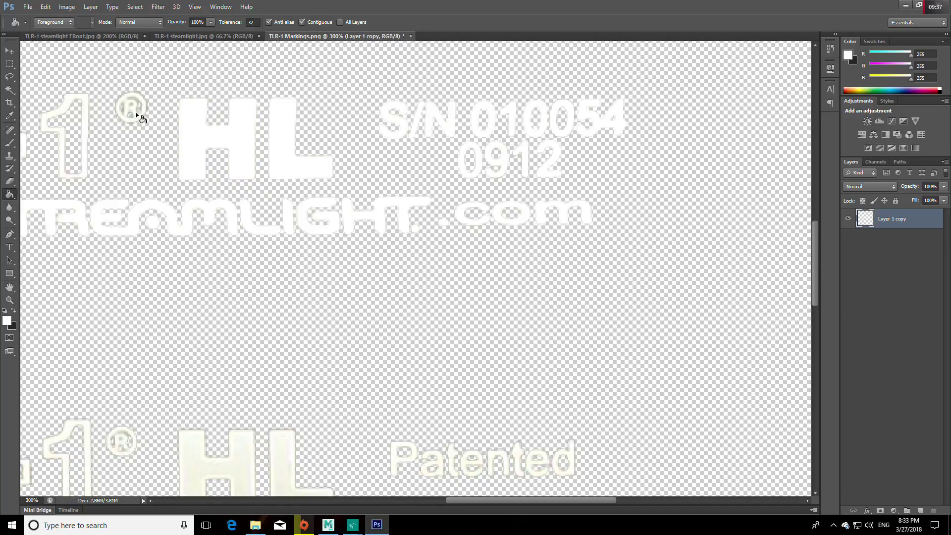
pyautogui.click(84, 137)
pyautogui.moveTo(471, 501); pyautogui.dragTo(378, 501)
pyautogui.click(420, 150)
pyautogui.click(385, 148)
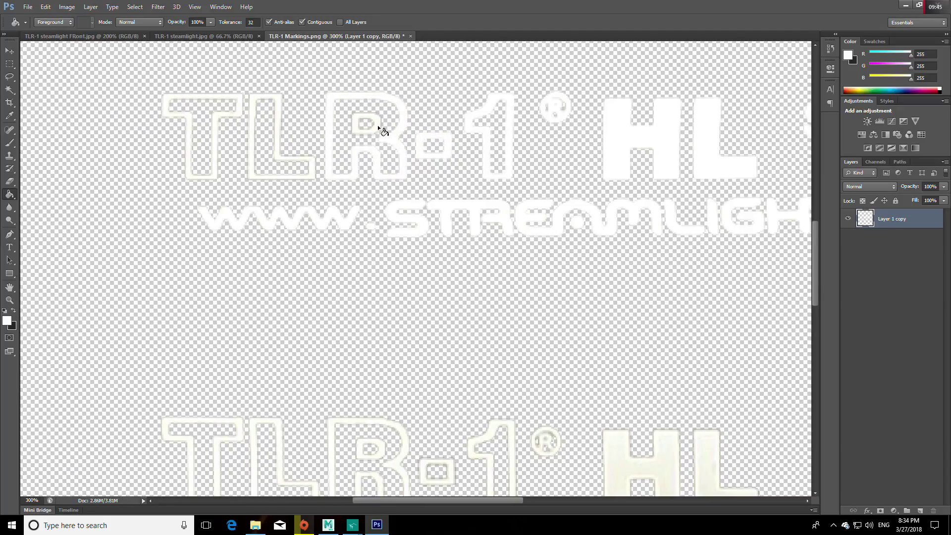
pyautogui.click(277, 151)
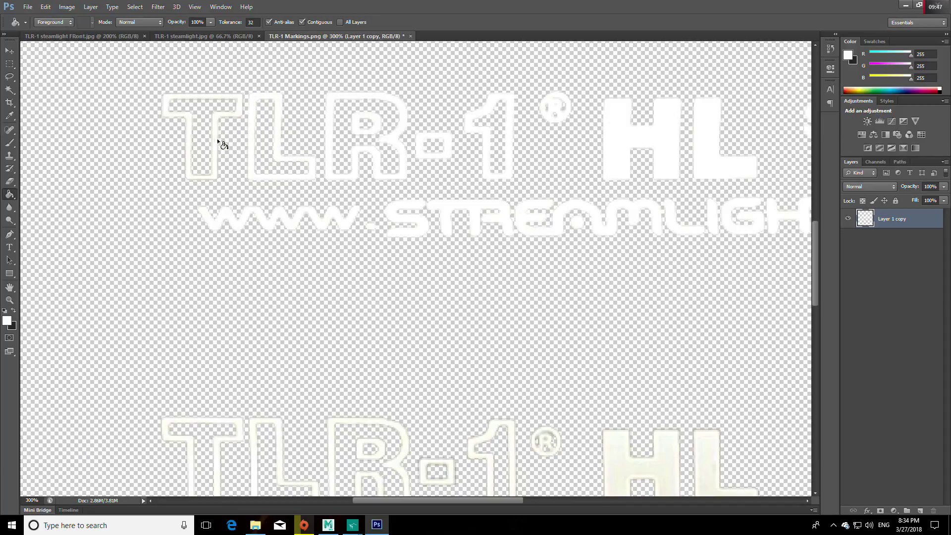
pyautogui.click(239, 110)
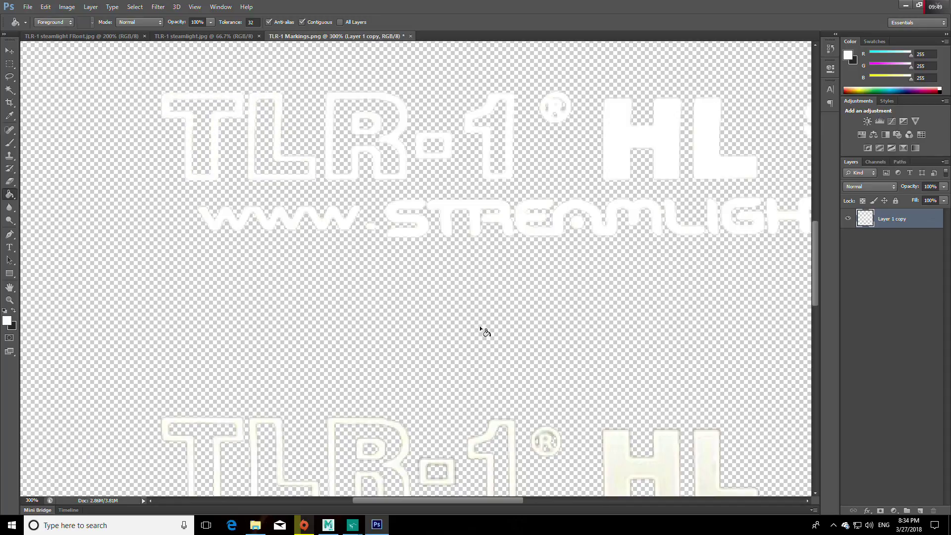
# Fill the lower TLR-1® HL lettering and the word Patented beside it with white
pyautogui.scroll(-2, 480, 326)
pyautogui.click(238, 374)
pyautogui.click(254, 389)
pyautogui.click(332, 394)
pyautogui.click(365, 395)
pyautogui.click(429, 417)
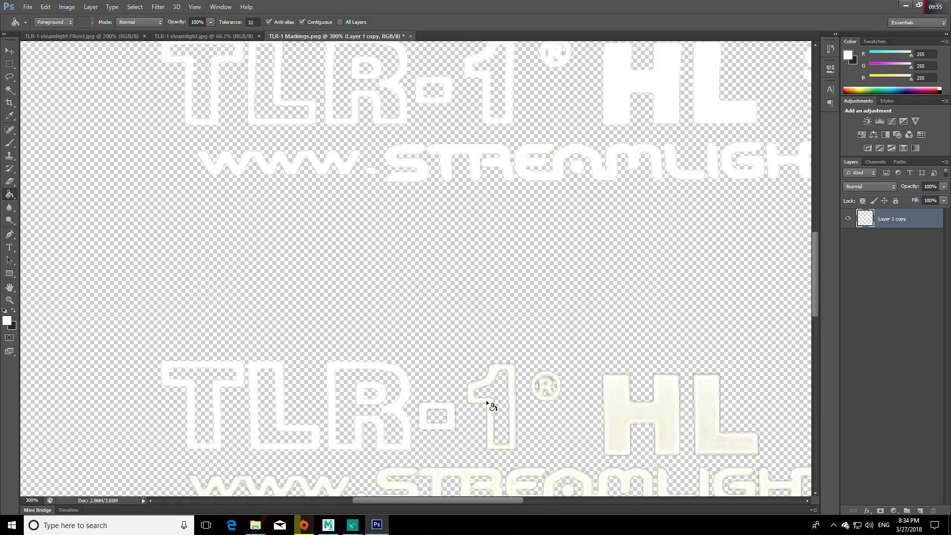
pyautogui.click(486, 400)
pyautogui.click(545, 390)
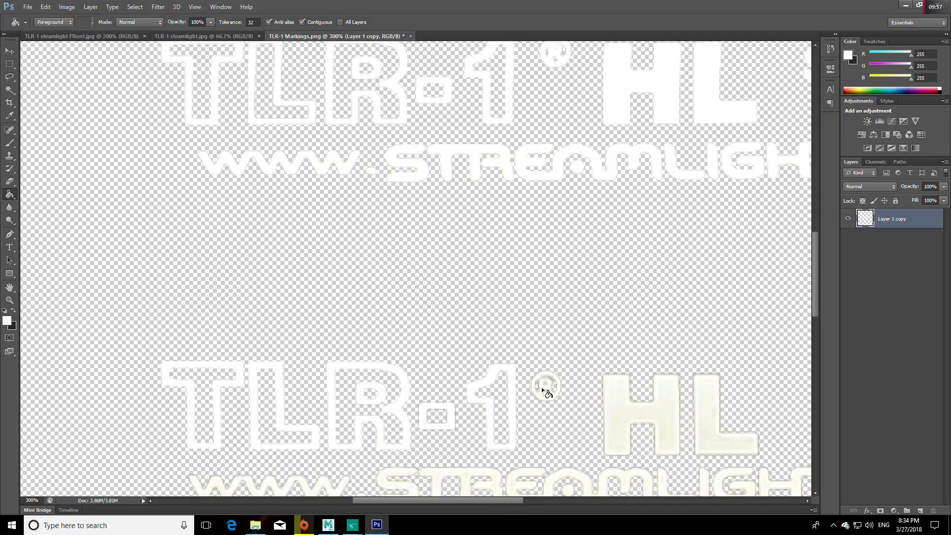
pyautogui.click(612, 405)
pyautogui.click(703, 422)
pyautogui.moveTo(507, 500); pyautogui.dragTo(573, 500)
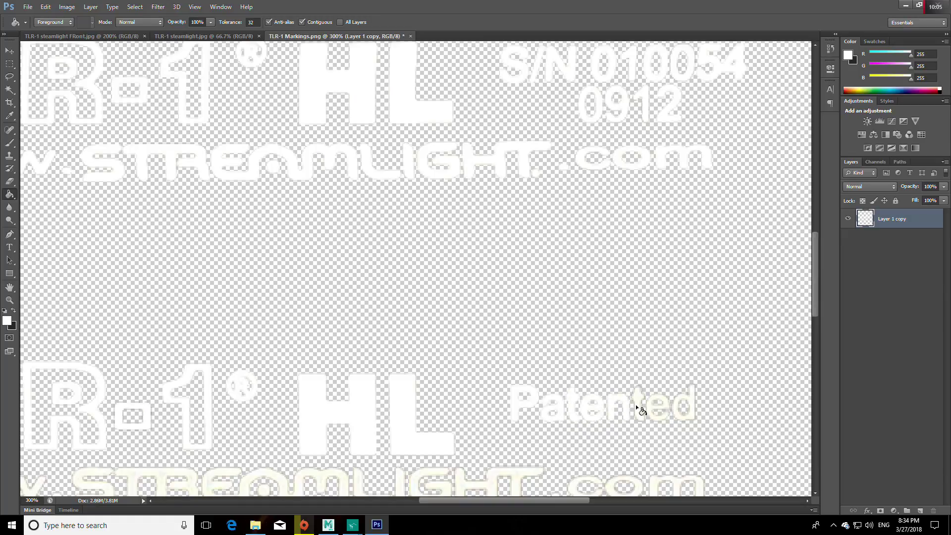
pyautogui.click(676, 402)
pyautogui.scroll(-3, 542, 430)
pyautogui.click(272, 421)
pyautogui.click(190, 416)
pyautogui.click(121, 419)
pyautogui.click(364, 426)
pyautogui.click(404, 419)
pyautogui.click(424, 430)
pyautogui.click(464, 420)
pyautogui.click(555, 425)
pyautogui.click(597, 427)
pyautogui.click(627, 427)
pyautogui.click(667, 421)
pyautogui.click(662, 419)
pyautogui.moveTo(564, 500); pyautogui.dragTo(477, 500)
pyautogui.click(320, 413)
pyautogui.click(352, 426)
# Try to fill the HOT warning triangle and the heat waves inside it with white
pyautogui.scroll(-2, 545, 451)
pyautogui.scroll(8, 632, 340)
pyautogui.scroll(2, 570, 223)
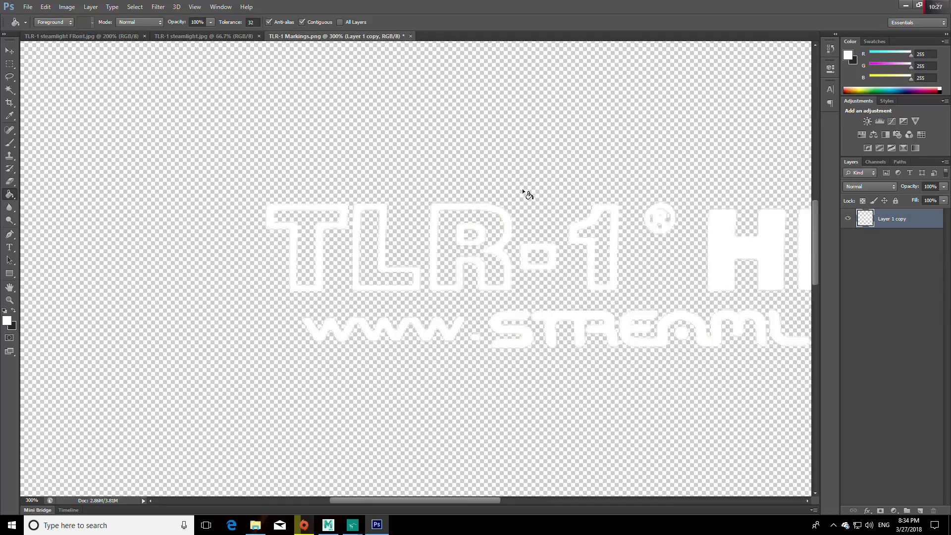
pyautogui.scroll(3, 813, 238)
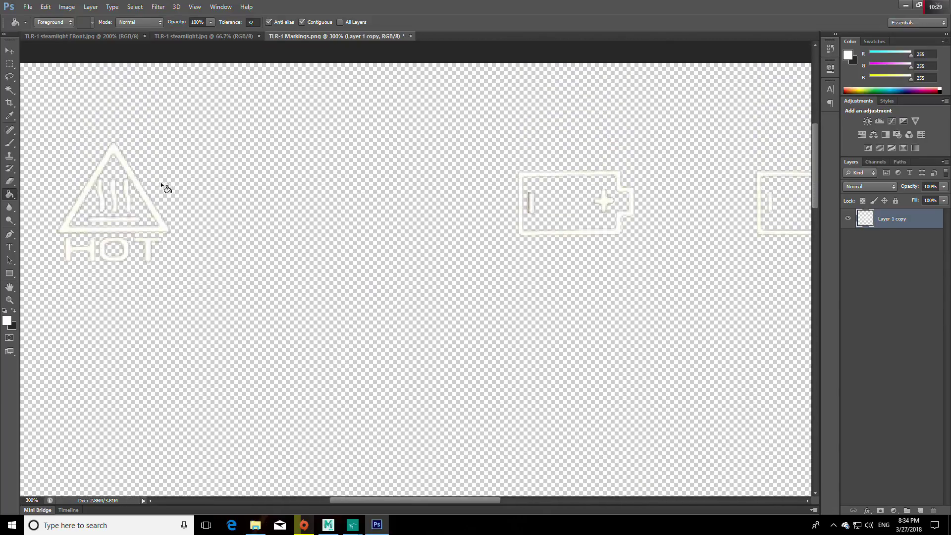
pyautogui.click(133, 199)
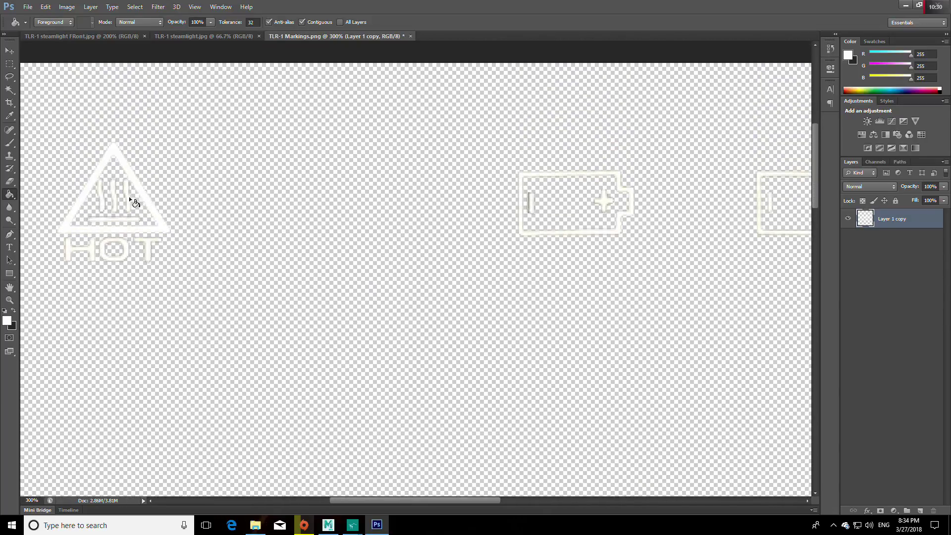
pyautogui.click(103, 203)
pyautogui.click(112, 218)
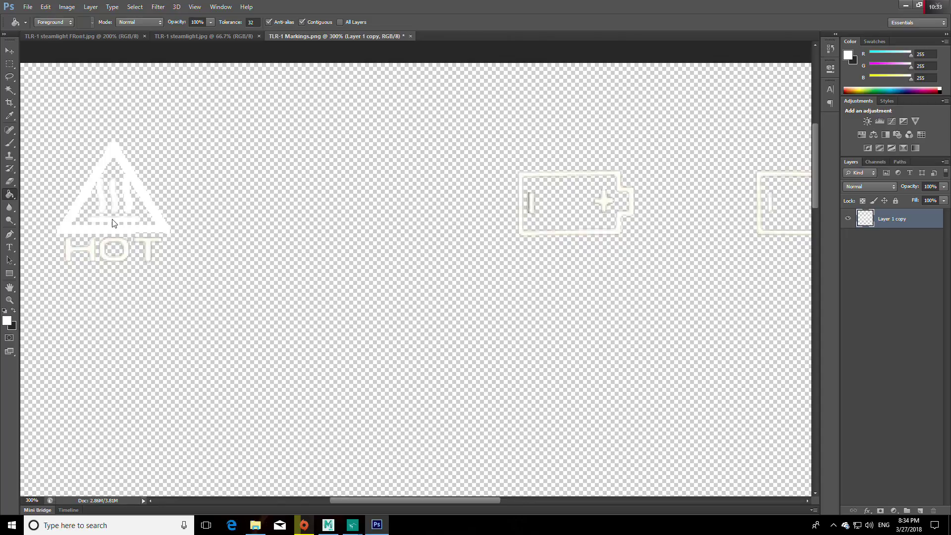
# Undo the white fills on the HOT warning symbol
pyautogui.hotkey('ctrl', 'z')
pyautogui.hotkey('ctrl', 'z')
pyautogui.hotkey('ctrl', 'z')
pyautogui.hotkey('ctrl', 'alt', 'z')
pyautogui.hotkey('ctrl', 'alt', 'z')
pyautogui.hotkey('ctrl', 'alt', 'z')
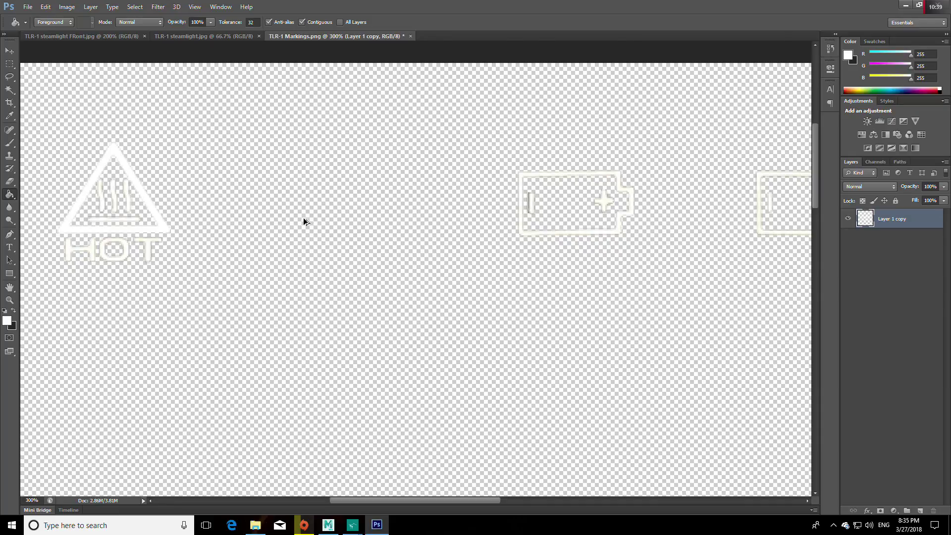
pyautogui.hotkey('ctrl', 'alt', 'z')
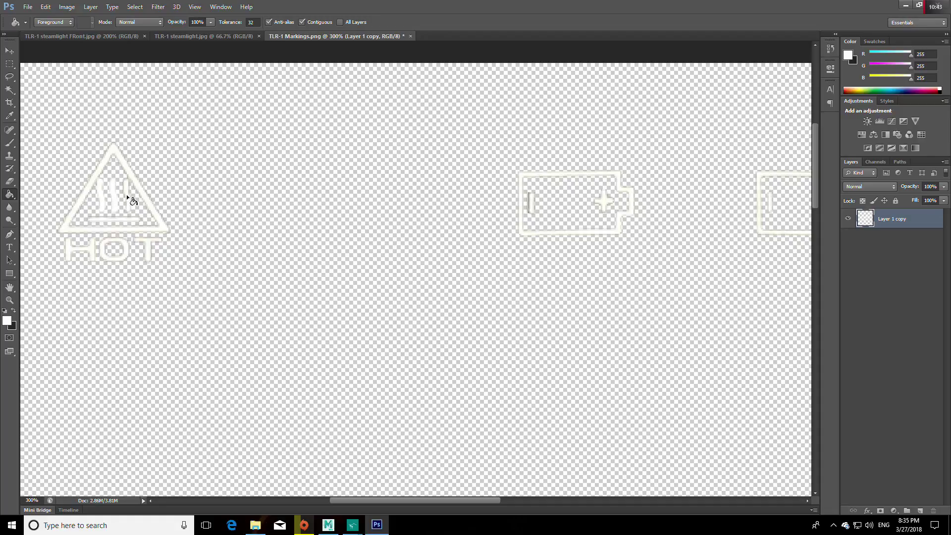
# Fill the HOT symbol with white, including its triangle outline, the bar beneath the heat waves and the HOT lettering
pyautogui.click(125, 218)
pyautogui.click(123, 231)
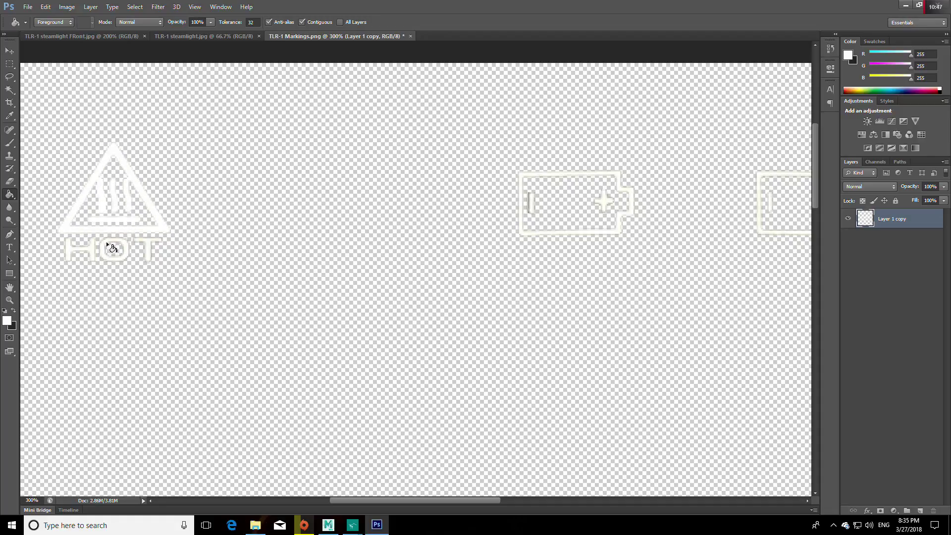
pyautogui.click(104, 254)
# Fill both battery symbols with white, including their outlines and the plus and minus marks inside
pyautogui.click(530, 203)
pyautogui.click(629, 207)
pyautogui.click(772, 214)
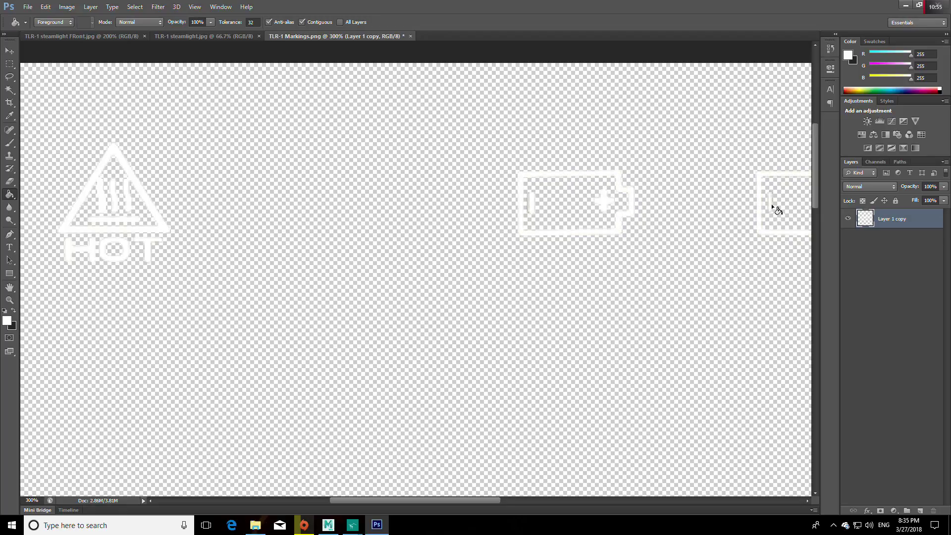
pyautogui.moveTo(473, 501); pyautogui.dragTo(542, 501)
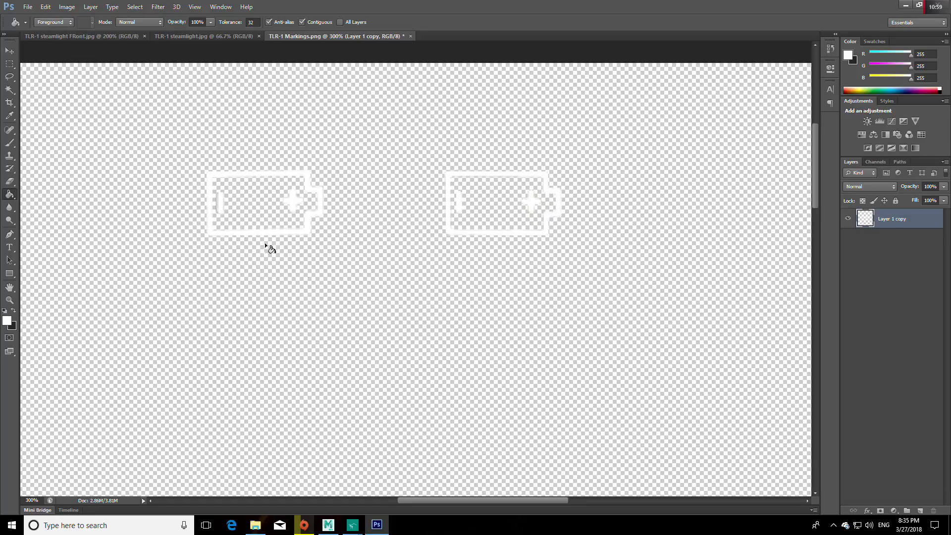
# Review the whole recolored image at 100% and save TLR-1 Markings.png
pyautogui.click(10, 300)
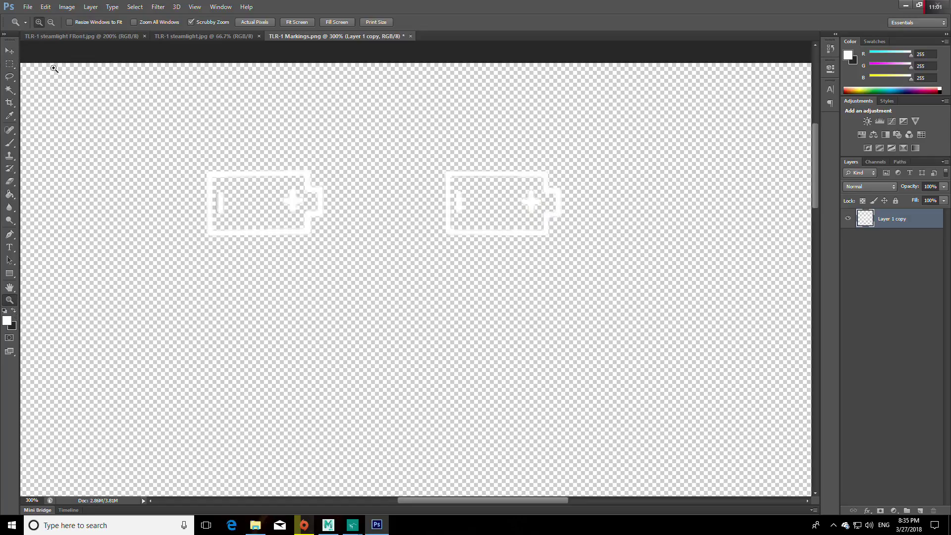
pyautogui.click(51, 23)
pyautogui.click(174, 170)
pyautogui.click(185, 212)
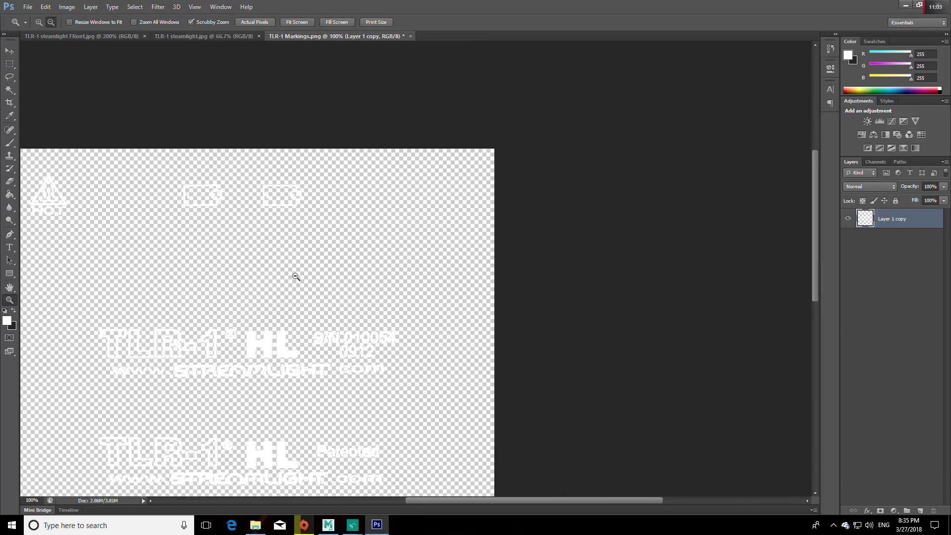
pyautogui.scroll(-1, 285, 270)
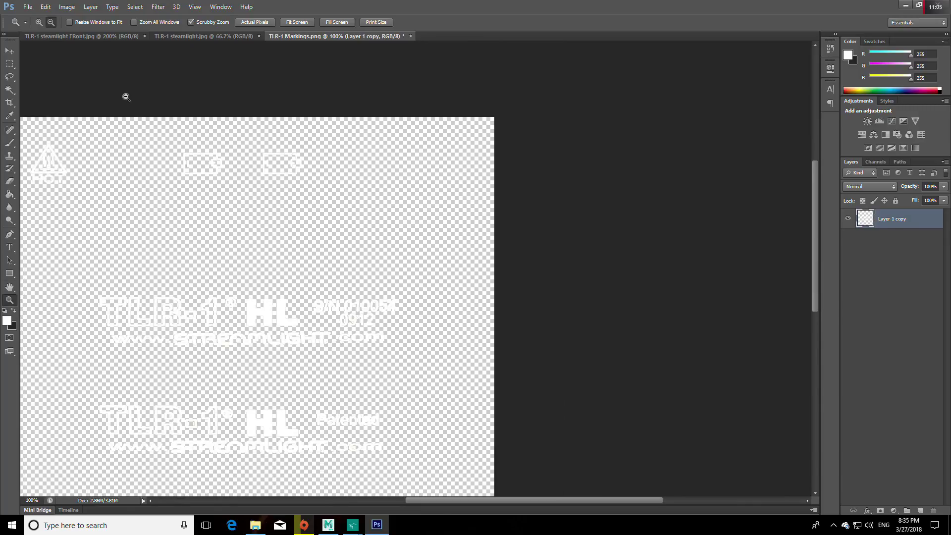
pyautogui.click(28, 7)
pyautogui.click(44, 118)
# Close Photoshop, put away the TLR-1 Markings folder window and switch to Mudbox
pyautogui.click(919, 5)
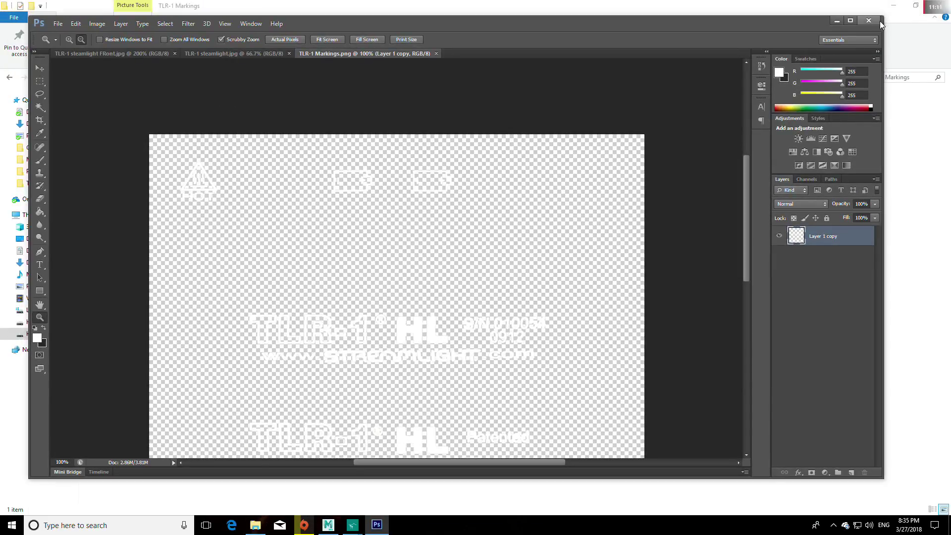
pyautogui.click(874, 22)
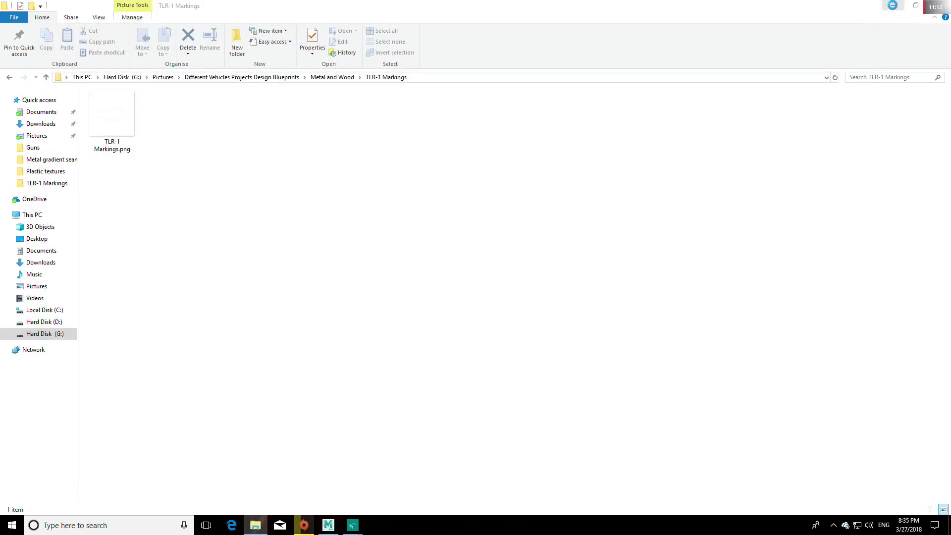
pyautogui.click(894, 8)
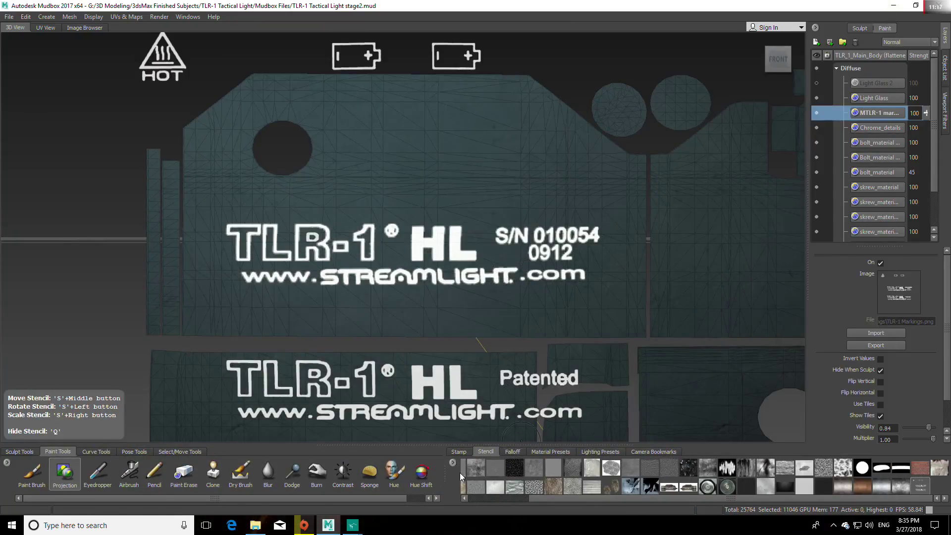
# Hide the stencil and erase the projected lettering from the large body panel with Paint Erase
pyautogui.press('q')
pyautogui.press('q')
pyautogui.press('q')
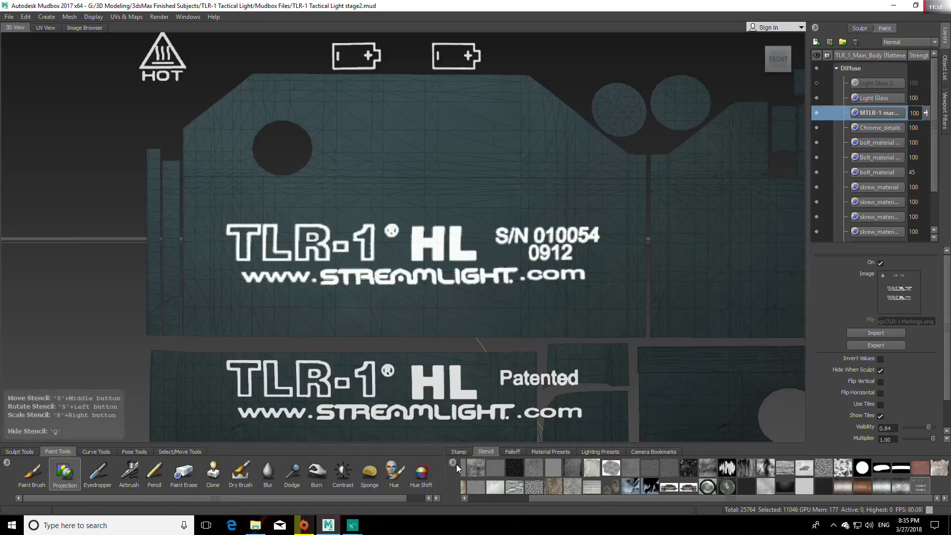
pyautogui.click(182, 476)
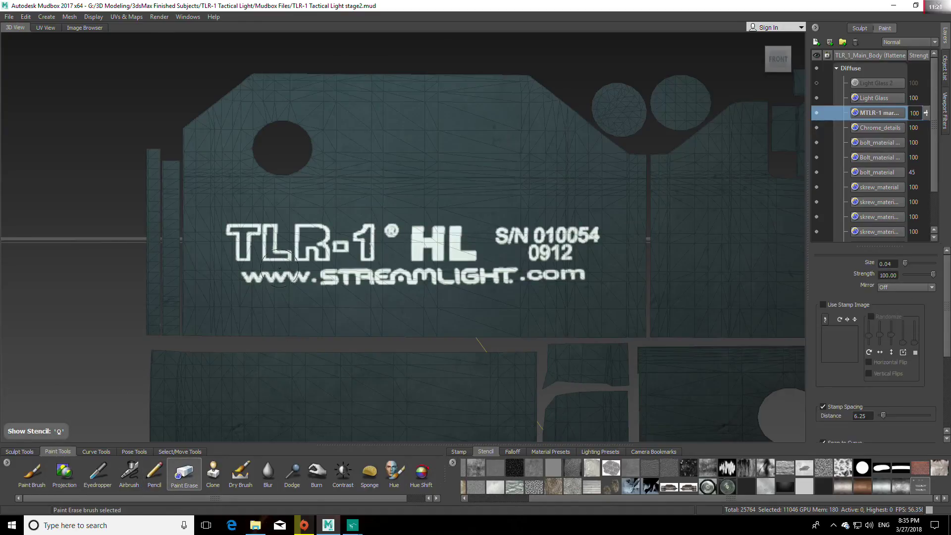
pyautogui.moveTo(276, 232)
pyautogui.mouseDown()
pyautogui.moveTo(307, 275)
pyautogui.moveTo(599, 276)
pyautogui.moveTo(495, 238)
pyautogui.moveTo(327, 245)
pyautogui.moveTo(575, 255)
pyautogui.mouseUp()
pyautogui.press('q')
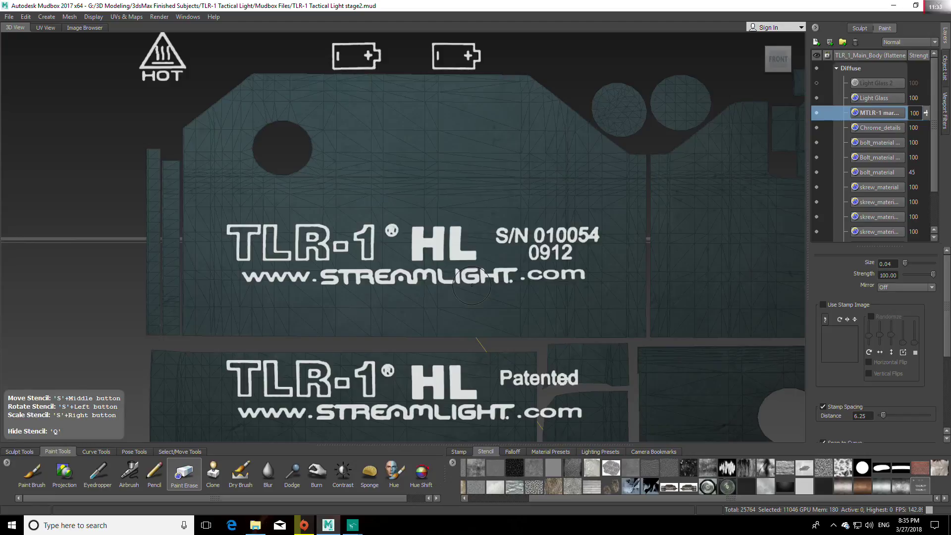
pyautogui.click(64, 472)
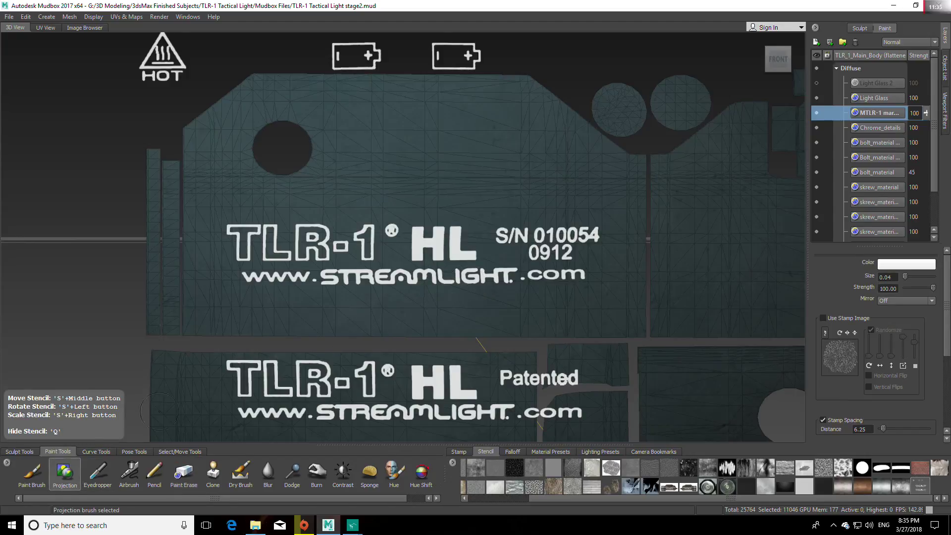
pyautogui.moveTo(595, 232)
pyautogui.mouseDown()
pyautogui.moveTo(243, 240)
pyautogui.moveTo(247, 277)
pyautogui.moveTo(363, 268)
pyautogui.moveTo(503, 276)
pyautogui.moveTo(384, 265)
pyautogui.mouseUp()
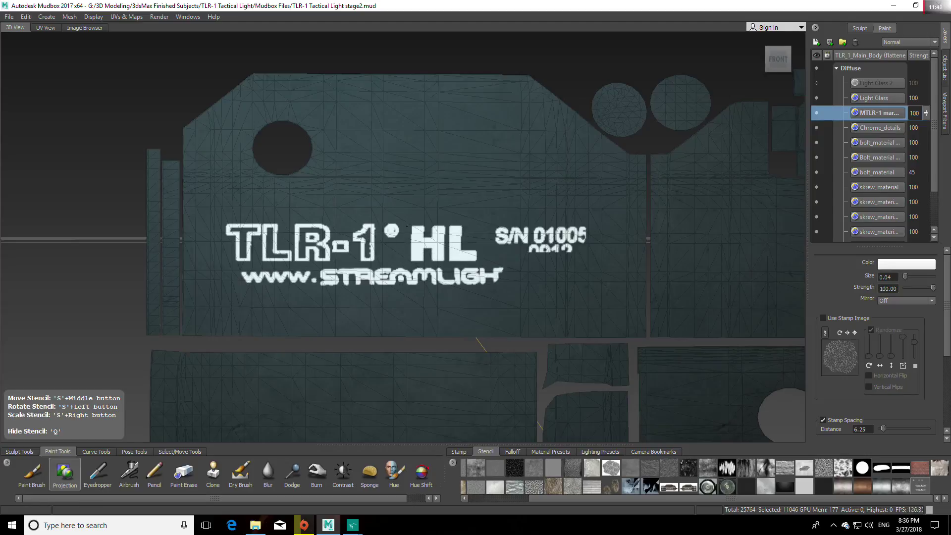
pyautogui.moveTo(452, 221); pyautogui.dragTo(639, 221)
pyautogui.moveTo(482, 234)
pyautogui.mouseDown()
pyautogui.moveTo(577, 248)
pyautogui.moveTo(505, 273)
pyautogui.moveTo(561, 270)
pyautogui.mouseUp()
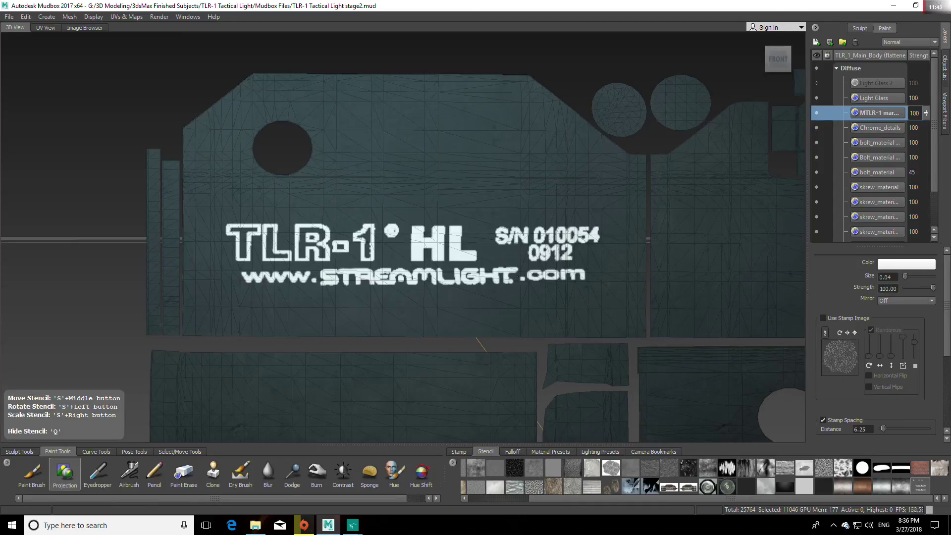
# Compare the projected lettering on the body panel with the stencil, with the stencil and wireframe shown and hidden
pyautogui.press('q')
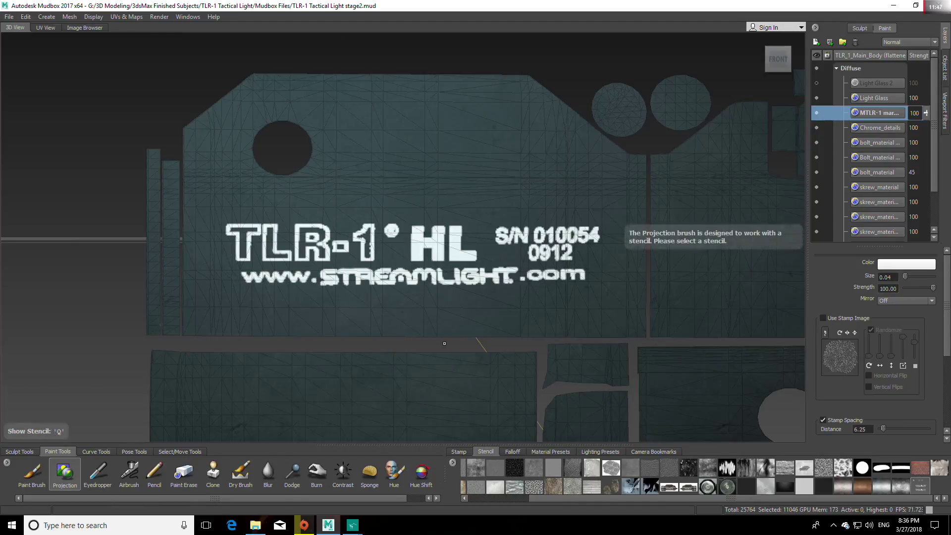
pyautogui.press('q')
pyautogui.press('q')
pyautogui.press('q')
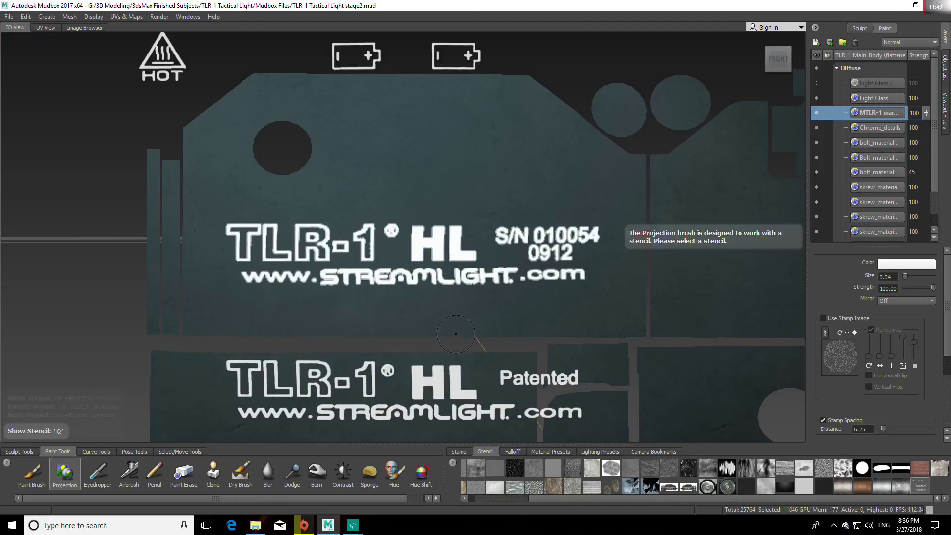
pyautogui.press('q')
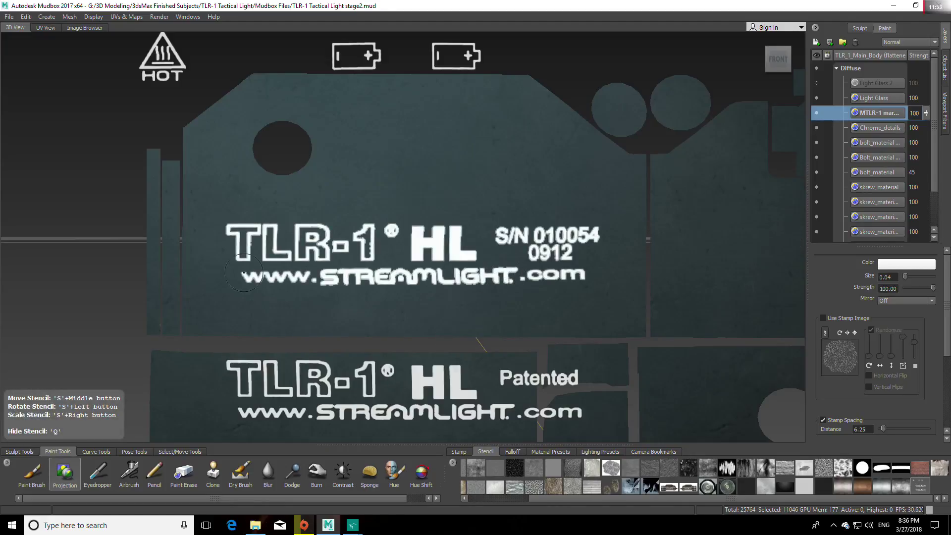
pyautogui.press('q')
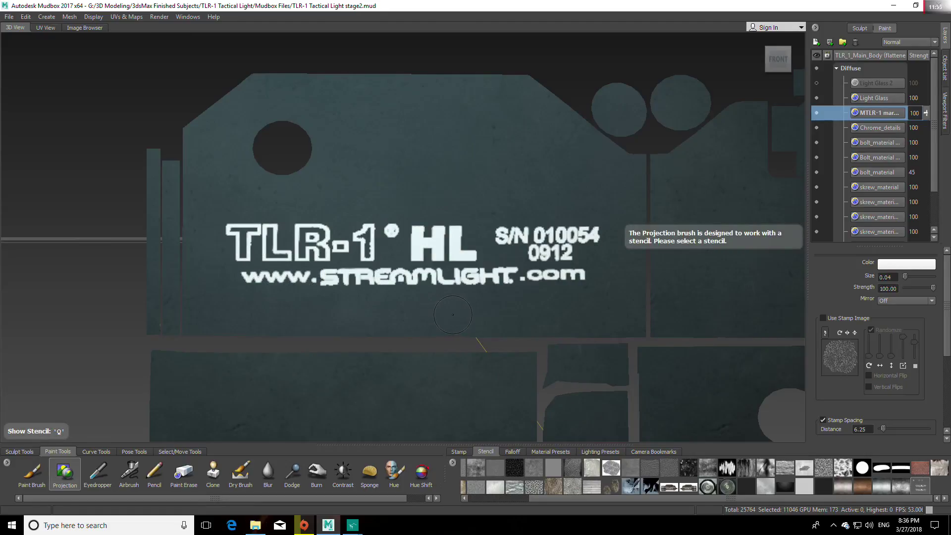
pyautogui.hotkey('shift', 'w')
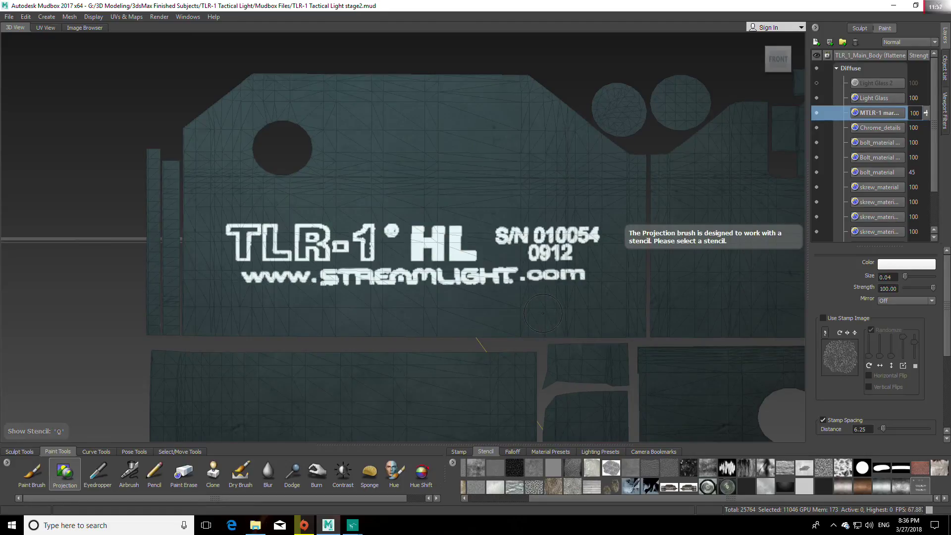
pyautogui.press('q')
pyautogui.press('q')
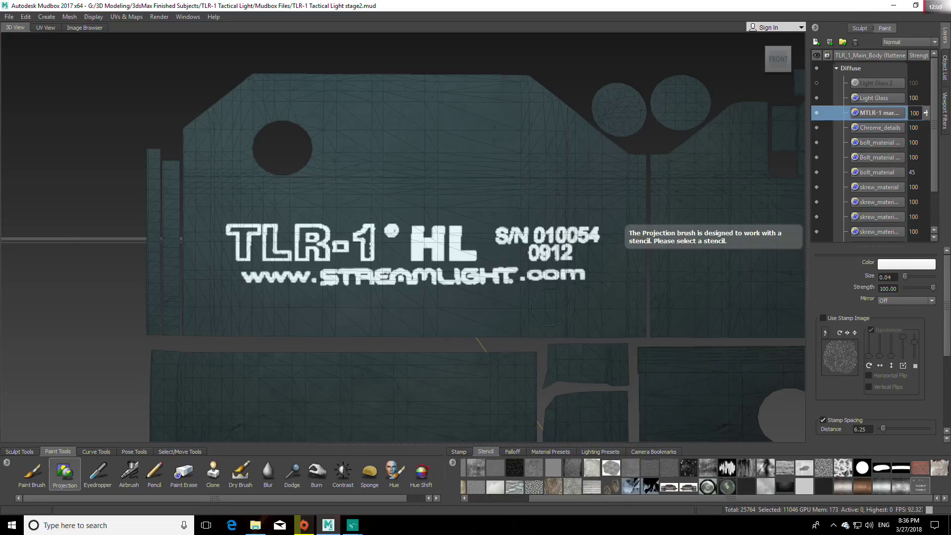
# Show the stencil over the second large body panel and position its lower TLR-1® HL Patented lettering centrally on that panel
pyautogui.keyDown('alt'); pyautogui.moveTo(609, 321); pyautogui.dragTo(471, 317, button='middle'); pyautogui.keyUp('alt')
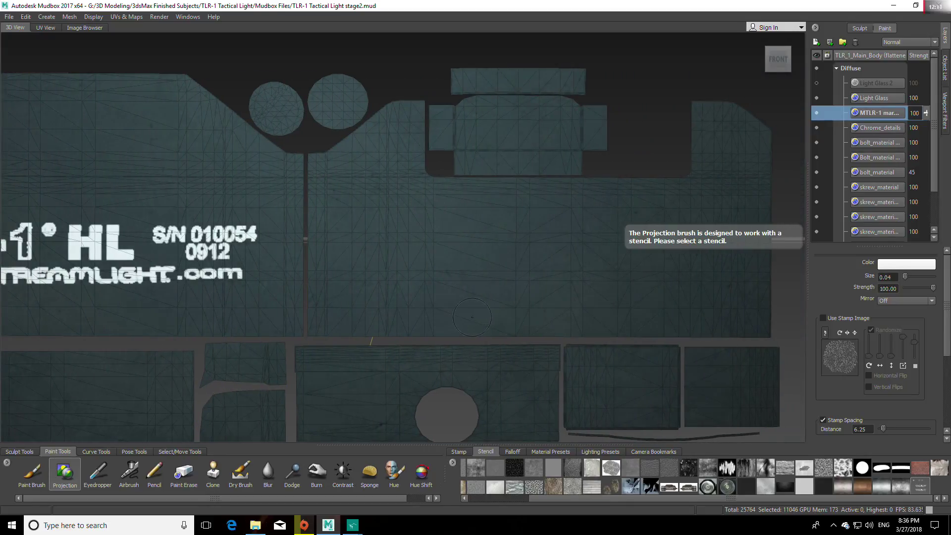
pyautogui.press('q')
pyautogui.moveTo(493, 261); pyautogui.dragTo(614, 125, button='middle')
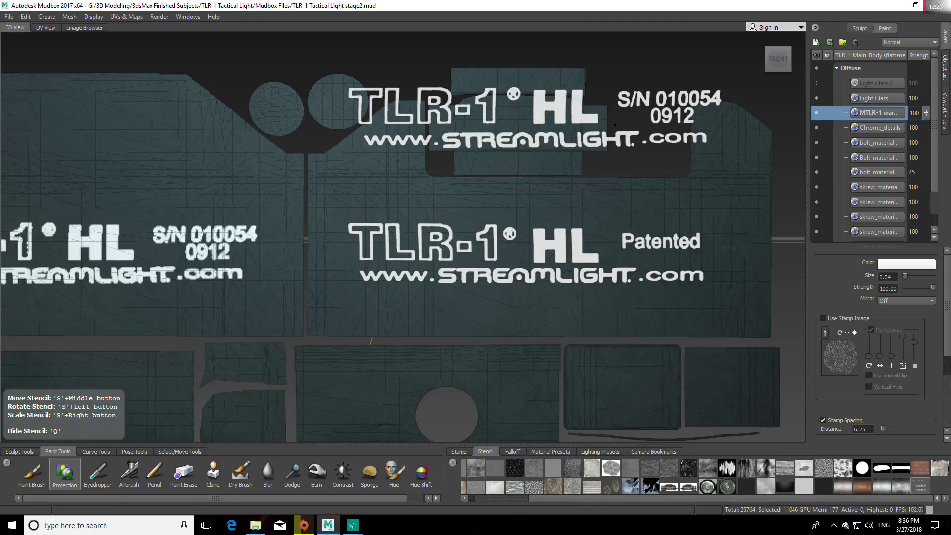
pyautogui.moveTo(615, 124); pyautogui.dragTo(626, 125, button='middle')
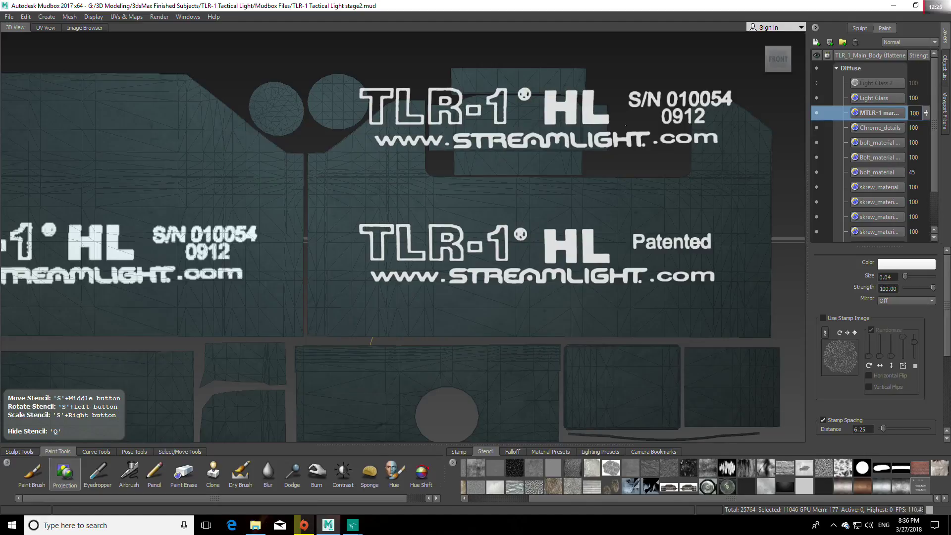
pyautogui.moveTo(626, 125); pyautogui.dragTo(622, 125, button='middle')
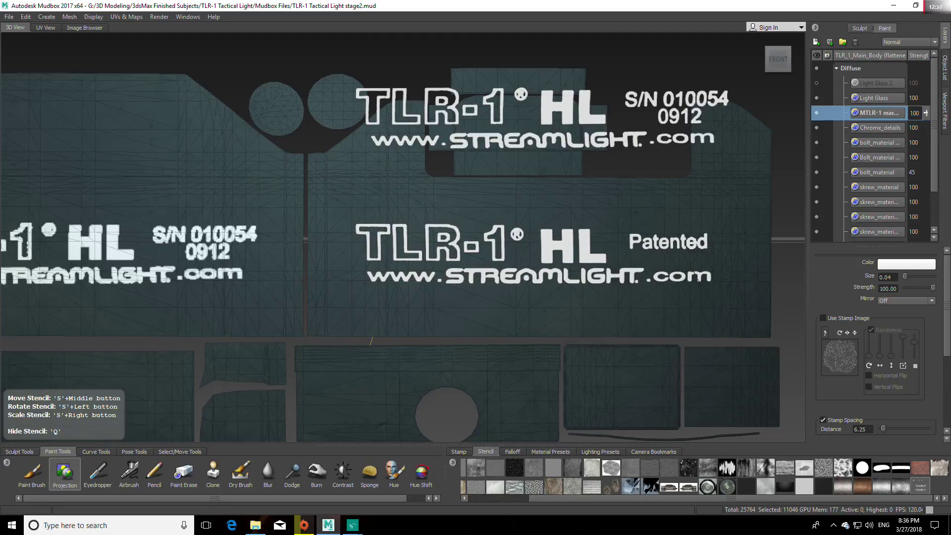
pyautogui.moveTo(685, 277)
pyautogui.mouseDown()
pyautogui.moveTo(366, 276)
pyautogui.moveTo(608, 275)
pyautogui.mouseUp()
pyautogui.moveTo(727, 275)
pyautogui.mouseDown()
pyautogui.moveTo(496, 243)
pyautogui.moveTo(369, 243)
pyautogui.moveTo(411, 250)
pyautogui.moveTo(399, 234)
pyautogui.mouseUp()
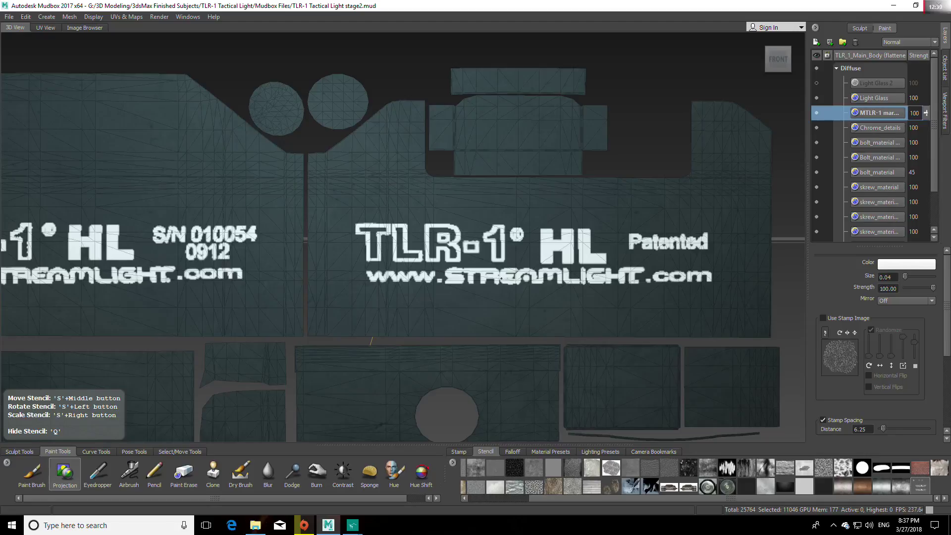
pyautogui.press('q')
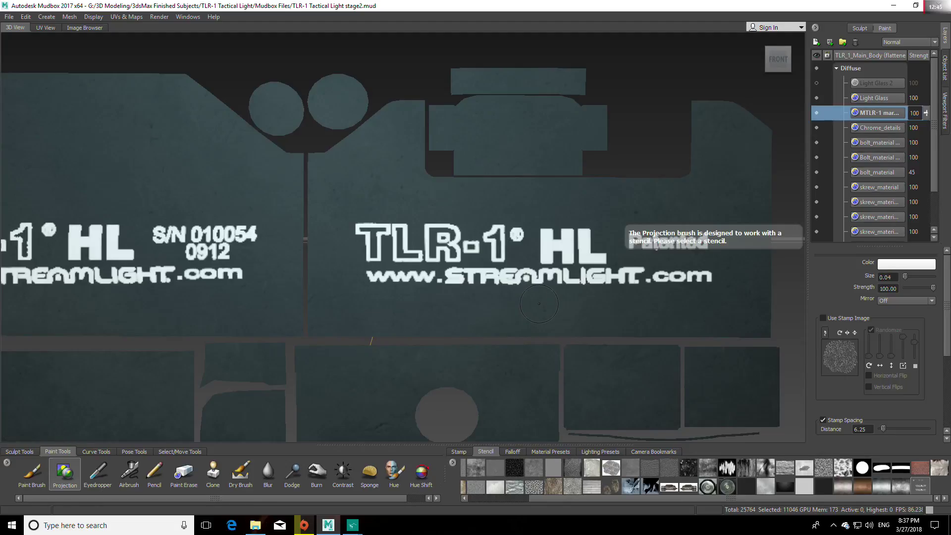
pyautogui.moveTo(352, 525)
pyautogui.click(373, 454)
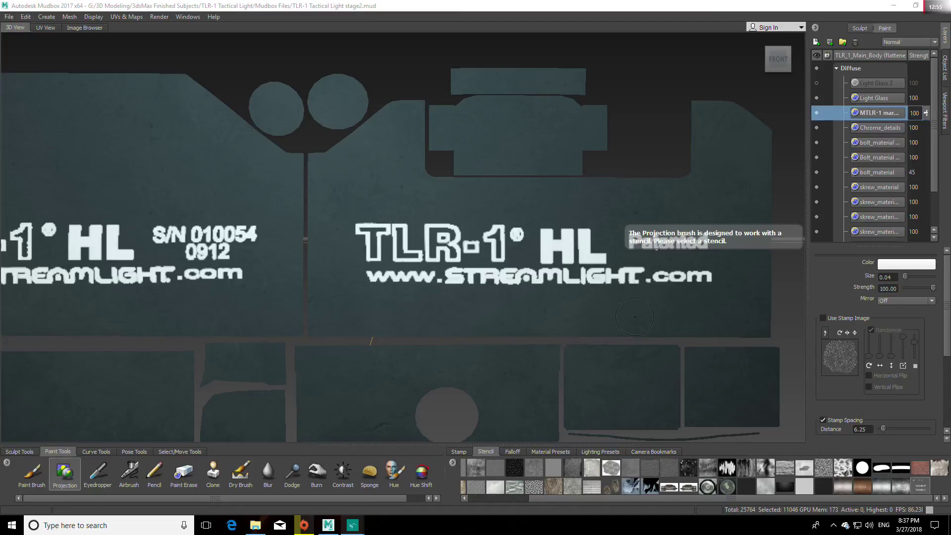
pyautogui.keyDown('alt'); pyautogui.moveTo(610, 325); pyautogui.dragTo(553, 325, button='middle'); pyautogui.keyUp('alt')
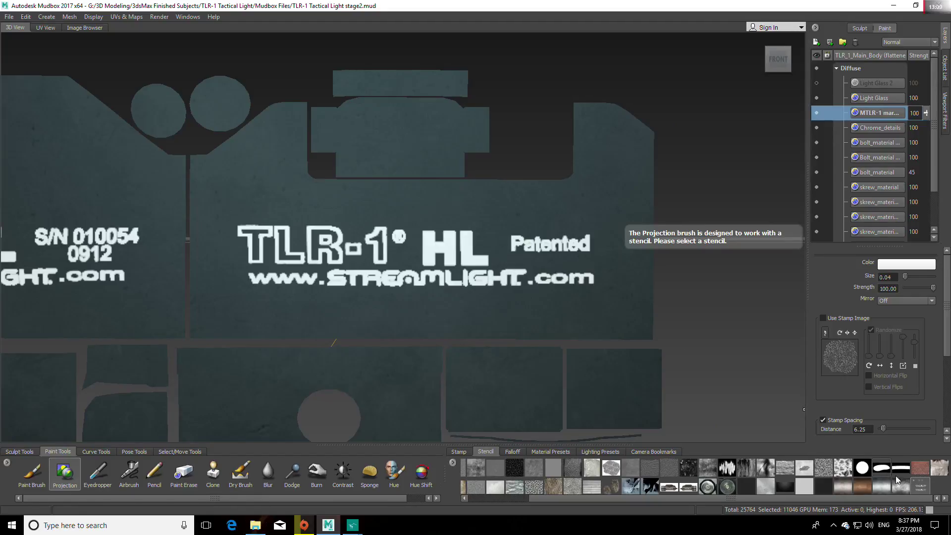
# Select the TLR-1 Markings stencil and project its HOT warning symbol onto the upper right corner of the second body panel
pyautogui.click(919, 489)
pyautogui.moveTo(576, 255); pyautogui.dragTo(558, 436, button='middle')
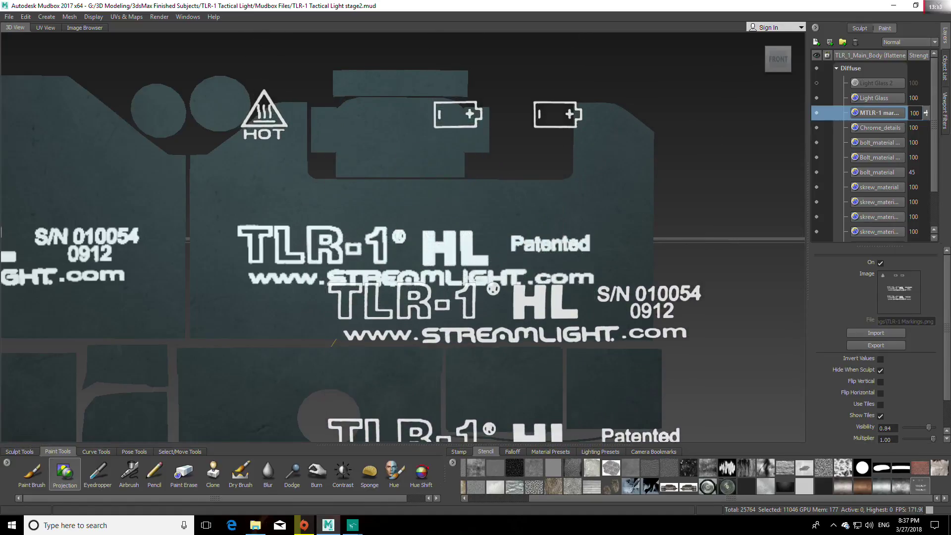
pyautogui.moveTo(396, 298); pyautogui.dragTo(738, 327, button='middle')
pyautogui.moveTo(890, 317); pyautogui.dragTo(899, 321, button='middle')
pyautogui.press('w')
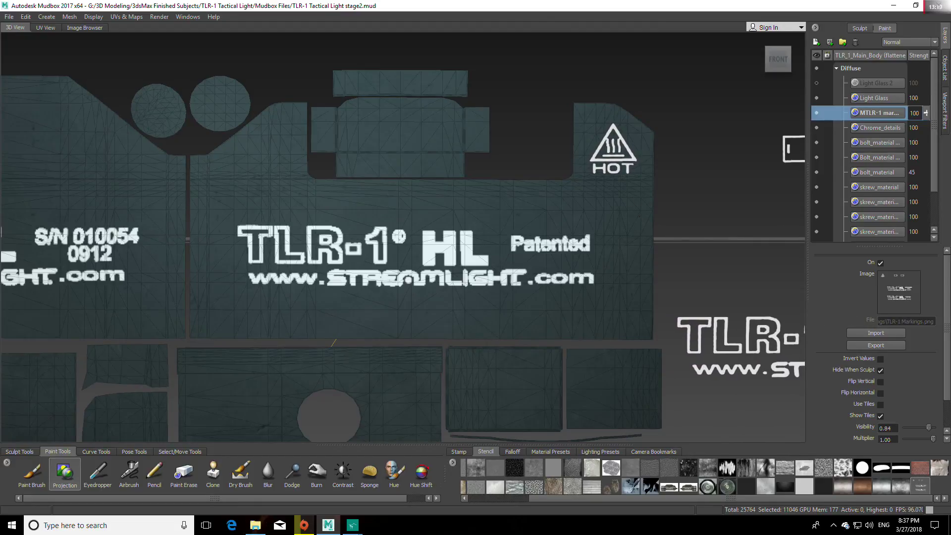
pyautogui.moveTo(618, 171)
pyautogui.mouseDown()
pyautogui.moveTo(609, 144)
pyautogui.moveTo(614, 159)
pyautogui.moveTo(643, 164)
pyautogui.mouseUp()
pyautogui.press('q')
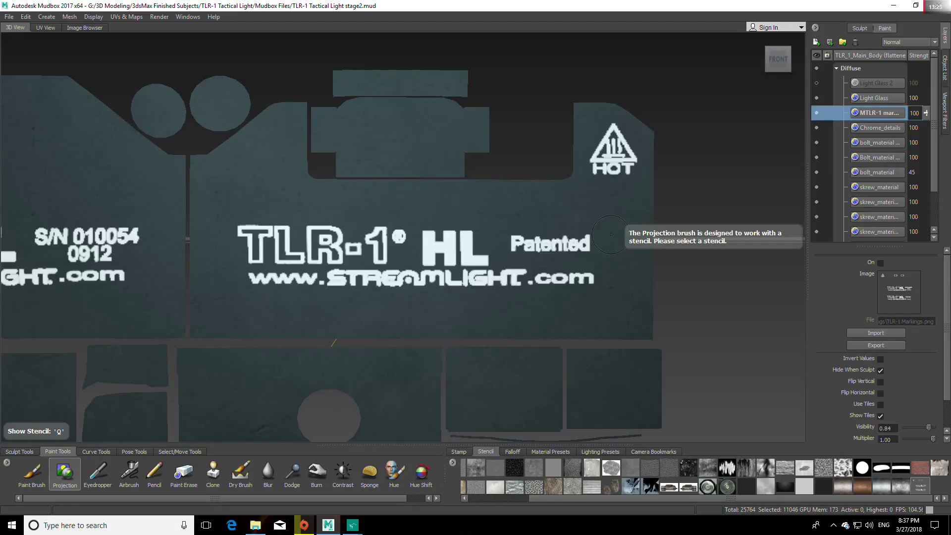
# Show the stencil and position its right battery symbol over the upper left corner of the second body panel
pyautogui.press('q')
pyautogui.press('q')
pyautogui.press('w')
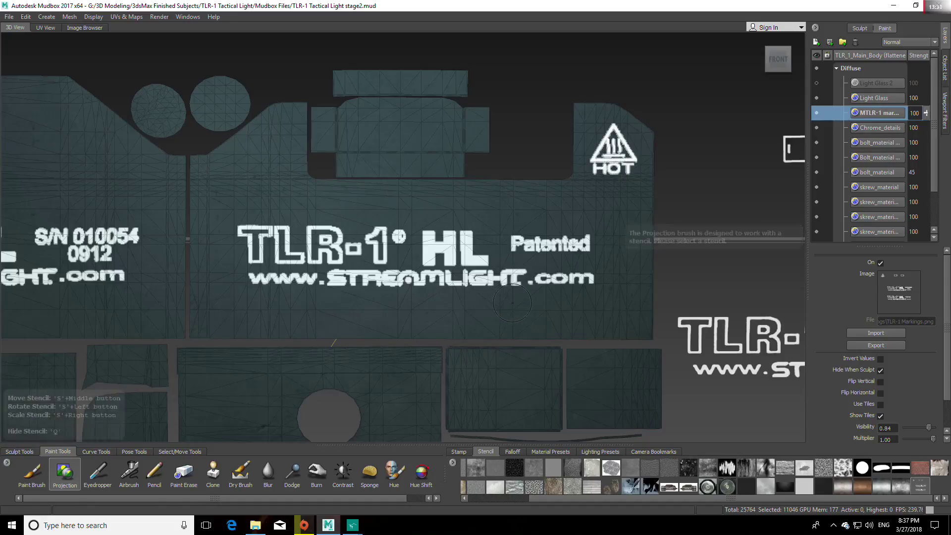
pyautogui.press('q')
pyautogui.moveTo(615, 299); pyautogui.dragTo(143, 283, button='middle')
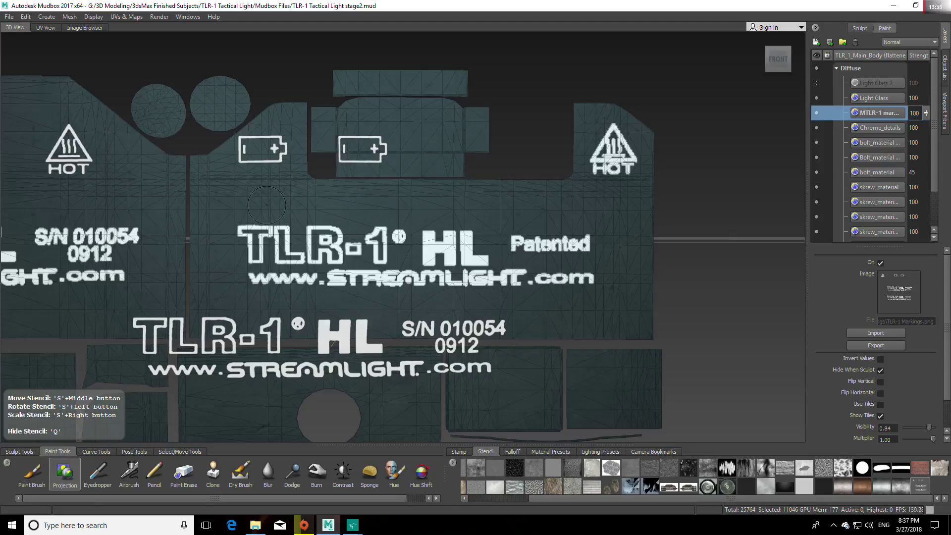
pyautogui.moveTo(267, 205); pyautogui.dragTo(265, 210, button='middle')
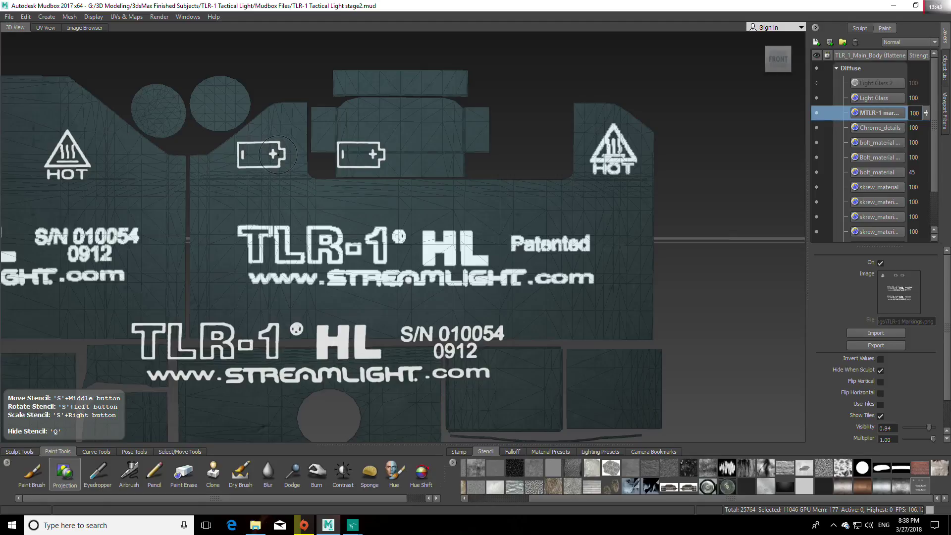
# Try to project the battery symbol at its current size onto the second body panel's upper left corner
pyautogui.press('q')
pyautogui.press('q')
pyautogui.press('q')
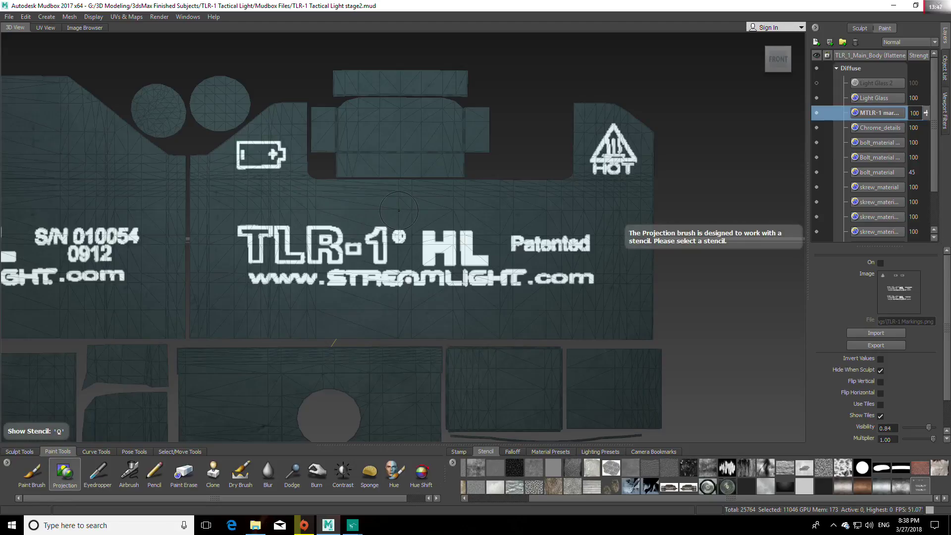
pyautogui.hotkey('ctrl', 'z')
pyautogui.press('q')
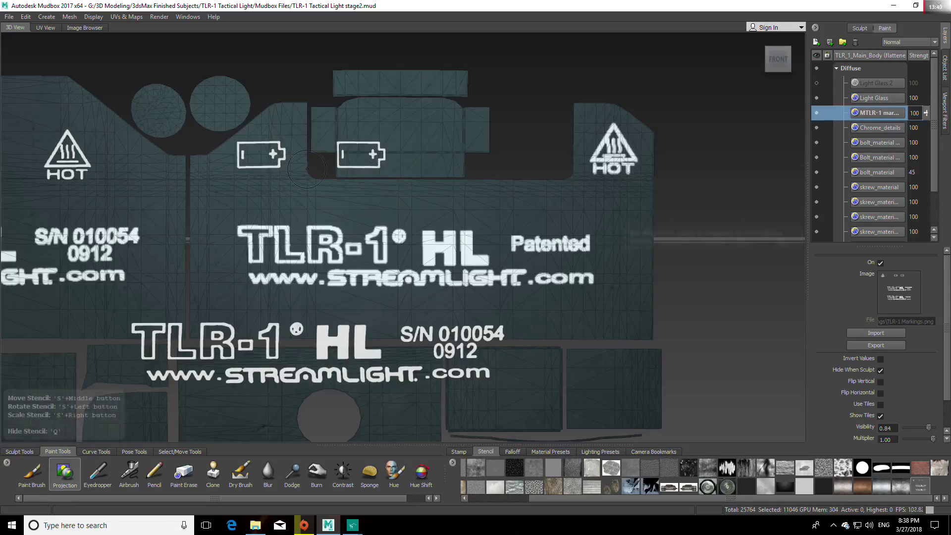
# Scale the stencil down slightly and project the smaller battery symbol onto the second body panel's upper left corner
pyautogui.moveTo(305, 166); pyautogui.dragTo(299, 175, button='right')
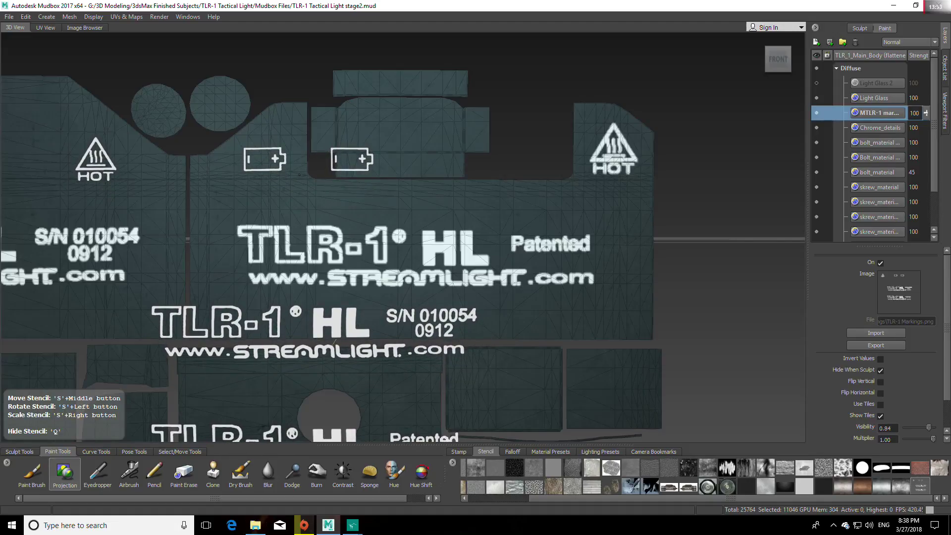
pyautogui.press('q')
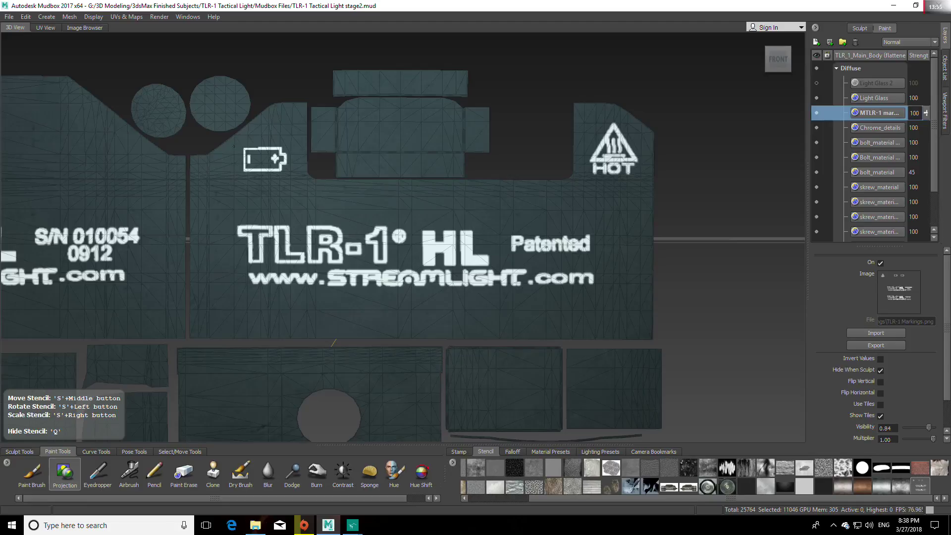
pyautogui.press('q')
pyautogui.press('q')
pyautogui.press('q')
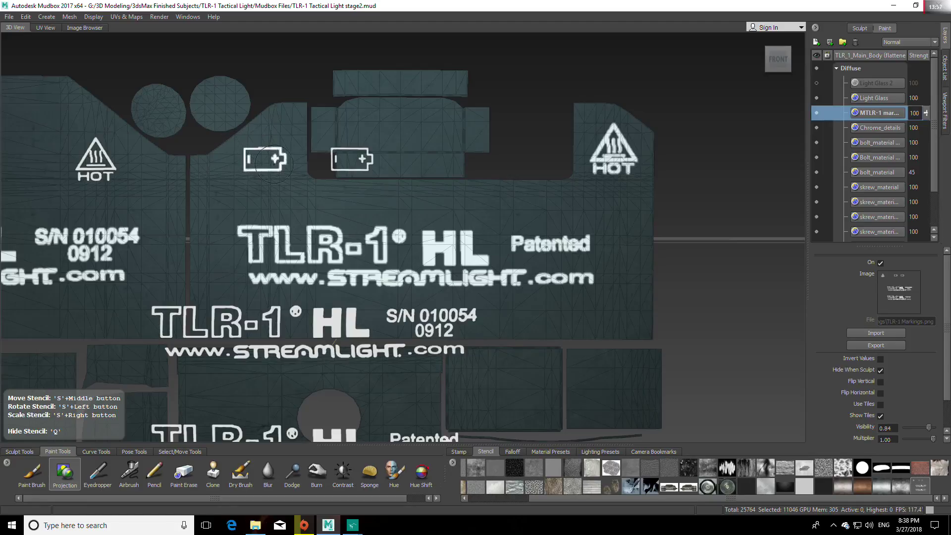
# Align the stencil's other battery symbol over the projected one, project over it, and compare them with the stencil shown and hidden
pyautogui.moveTo(324, 198); pyautogui.dragTo(231, 199, button='middle')
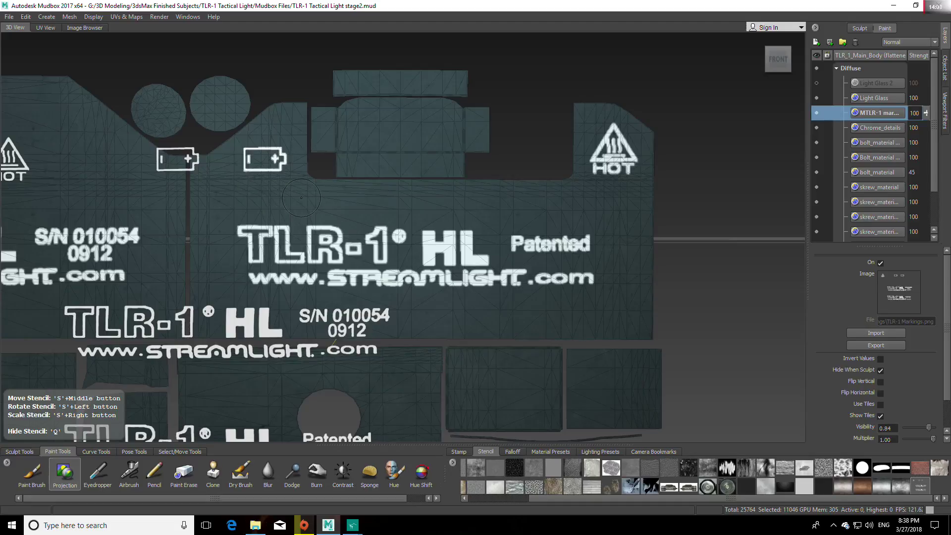
pyautogui.press('q')
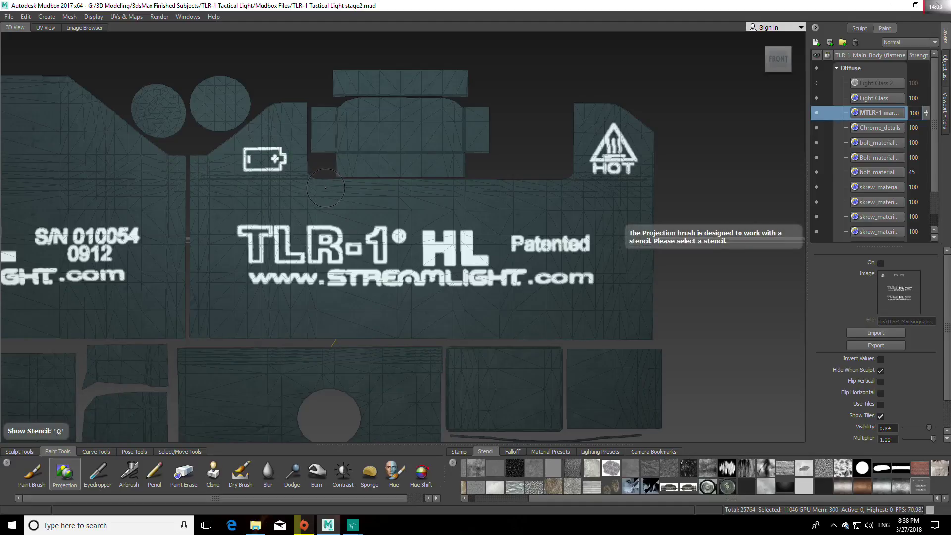
pyautogui.press('q')
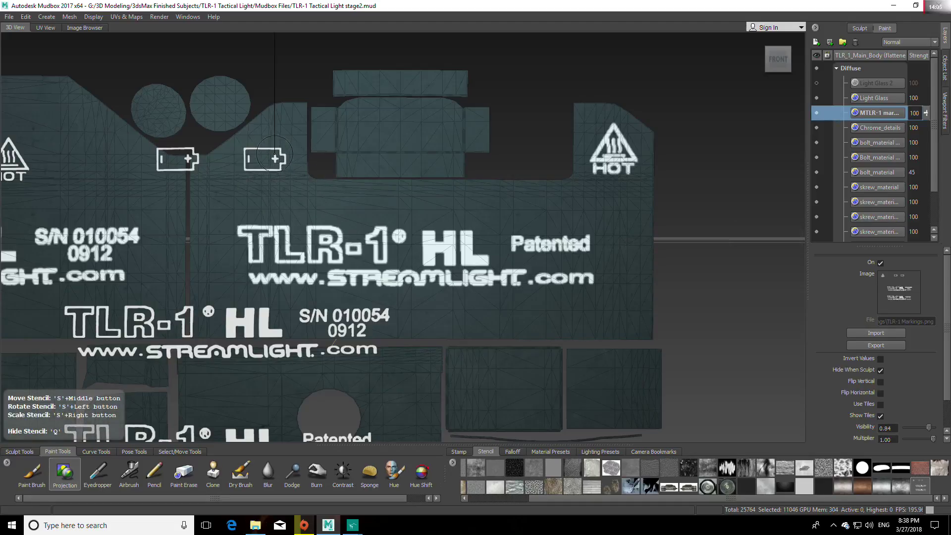
pyautogui.moveTo(271, 157)
pyautogui.mouseDown()
pyautogui.moveTo(241, 149)
pyautogui.moveTo(281, 158)
pyautogui.mouseUp()
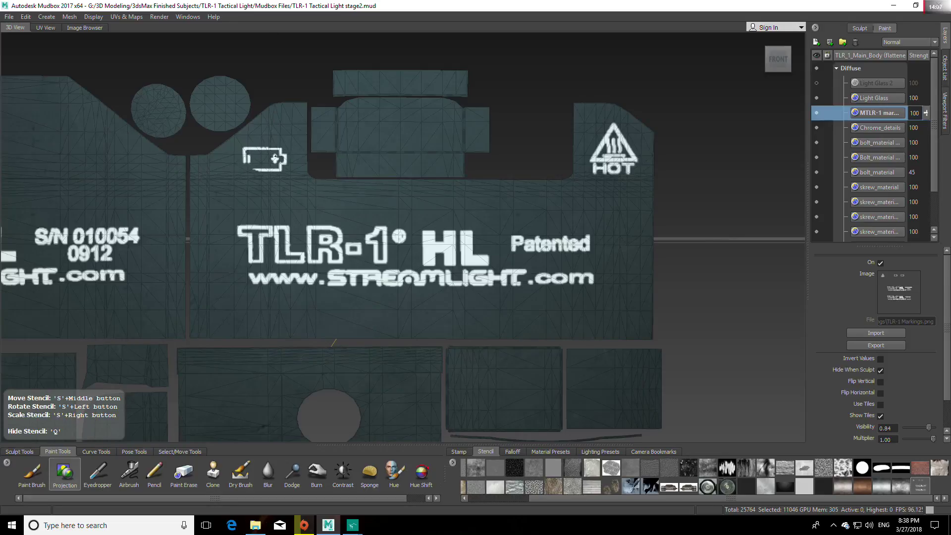
pyautogui.press('q')
pyautogui.press('q')
pyautogui.moveTo(308, 186); pyautogui.dragTo(308, 185, button='middle')
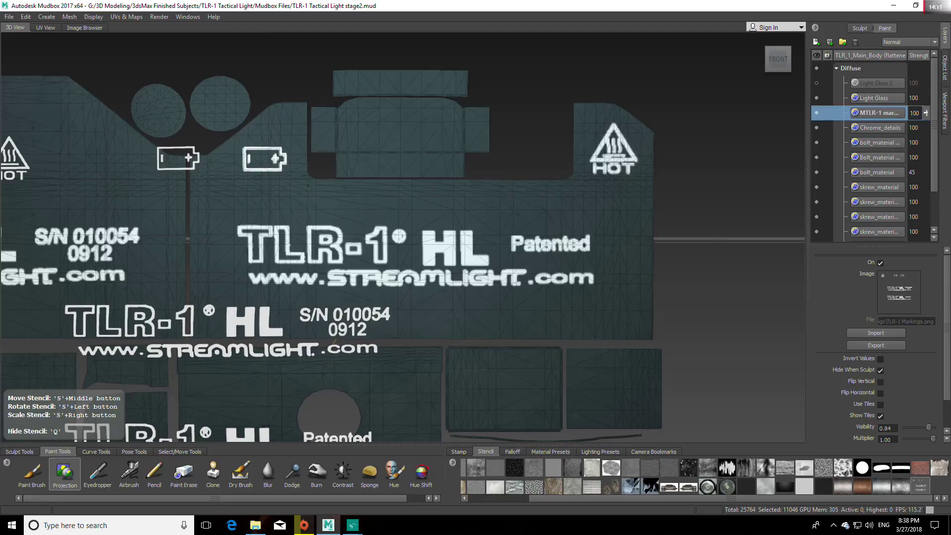
pyautogui.press('q')
pyautogui.press('q')
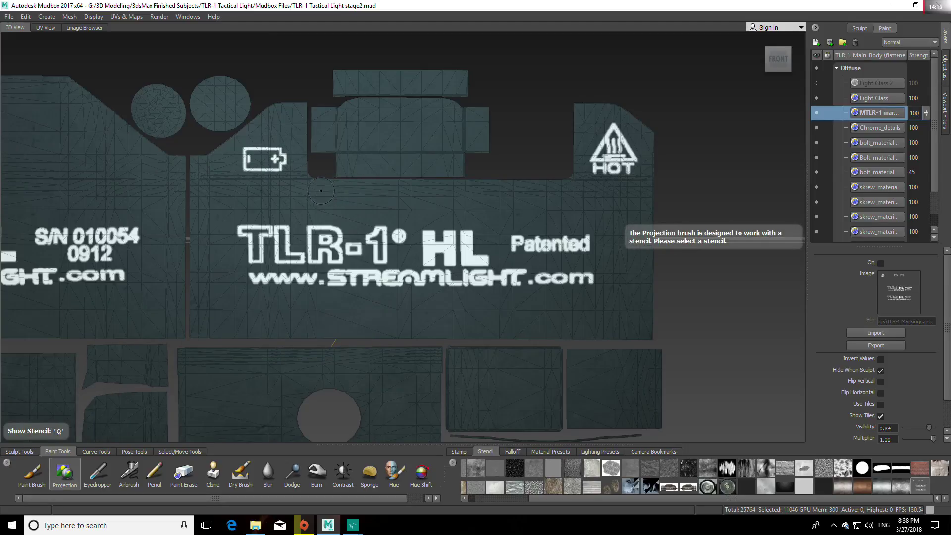
pyautogui.press('q')
pyautogui.press('q')
# Bring the first body panel into view and position the stencil's left battery symbol near that panel's upper right slanted edge
pyautogui.keyDown('alt'); pyautogui.moveTo(310, 201); pyautogui.dragTo(660, 203, button='middle'); pyautogui.keyUp('alt')
pyautogui.press('q')
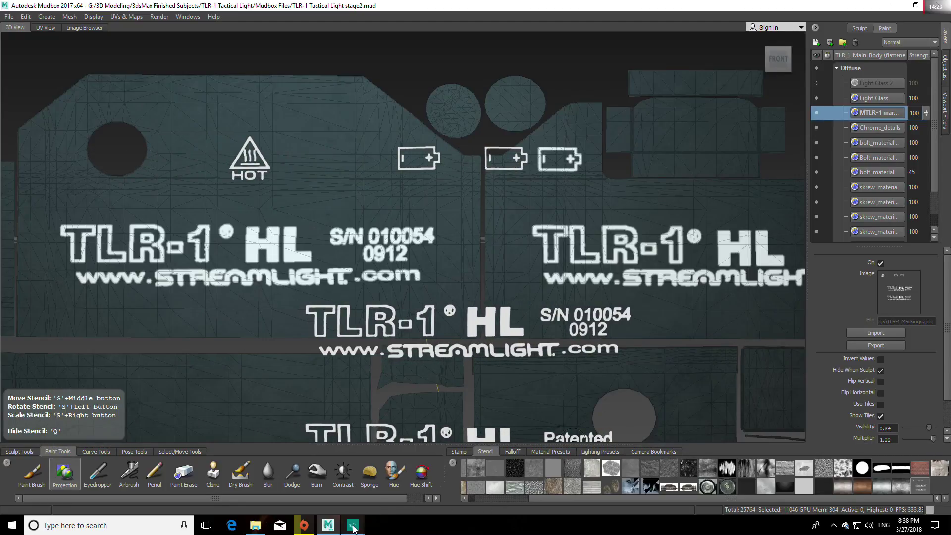
pyautogui.moveTo(353, 525)
pyautogui.moveTo(330, 453)
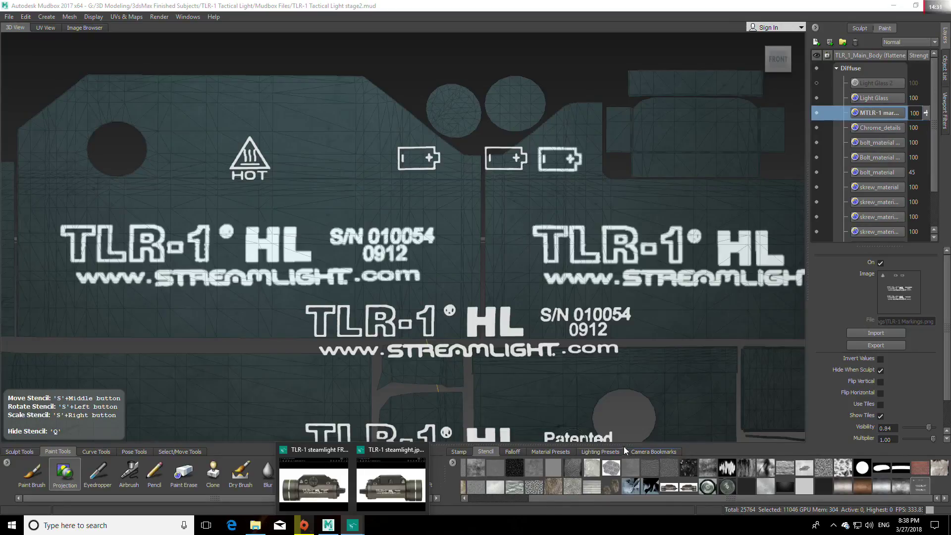
pyautogui.keyDown('alt'); pyautogui.moveTo(523, 226); pyautogui.dragTo(537, 226, button='middle'); pyautogui.keyUp('alt')
pyautogui.moveTo(469, 203); pyautogui.dragTo(487, 202, button='middle')
pyautogui.press('q')
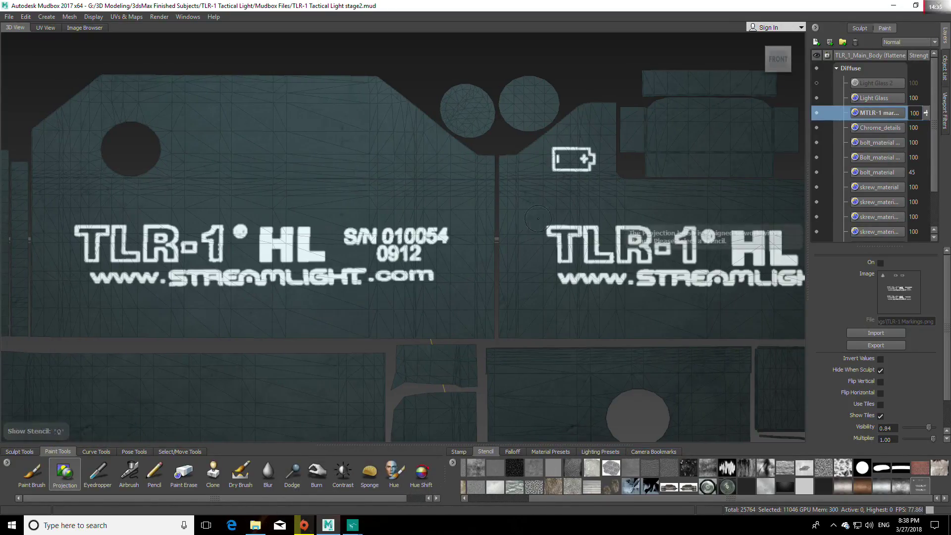
pyautogui.press('q')
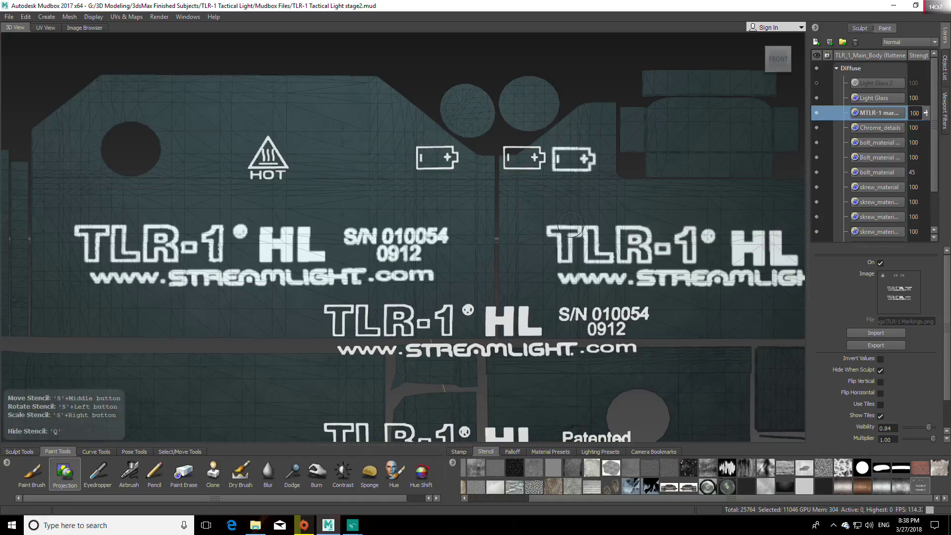
pyautogui.moveTo(490, 193)
pyautogui.mouseDown(button='middle')
pyautogui.moveTo(626, 194)
pyautogui.moveTo(482, 194)
pyautogui.mouseUp(button='middle')
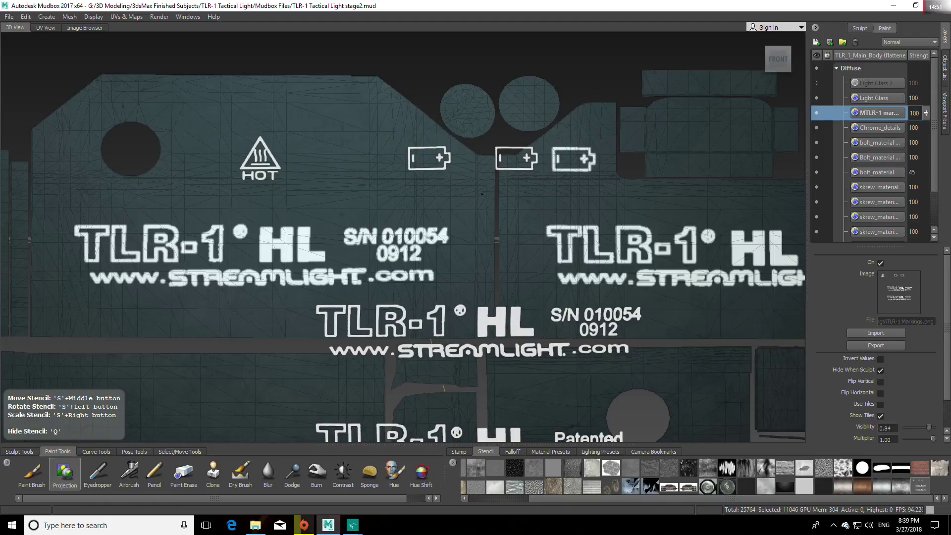
# Undo the first battery projection on the first body panel and project the stencil's right battery symbol at the same spot instead
pyautogui.press('q')
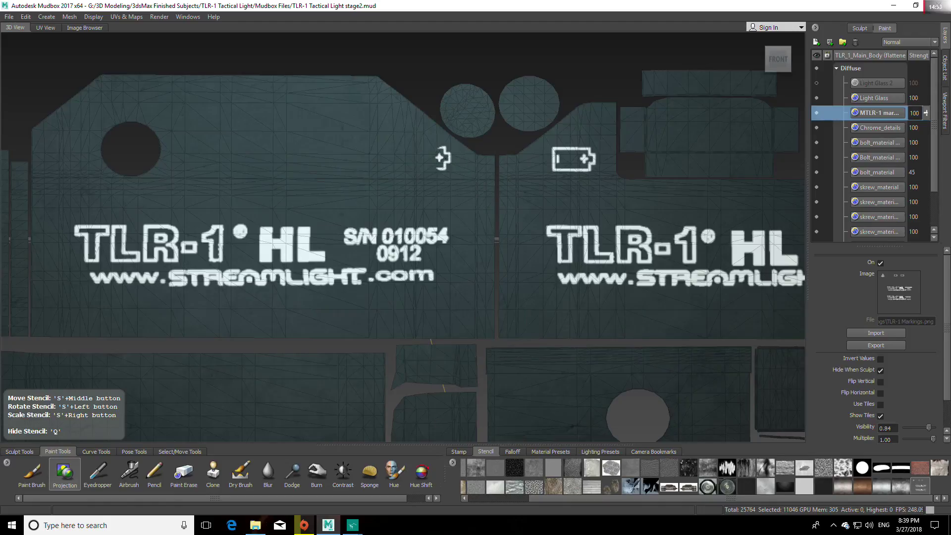
pyautogui.press('q')
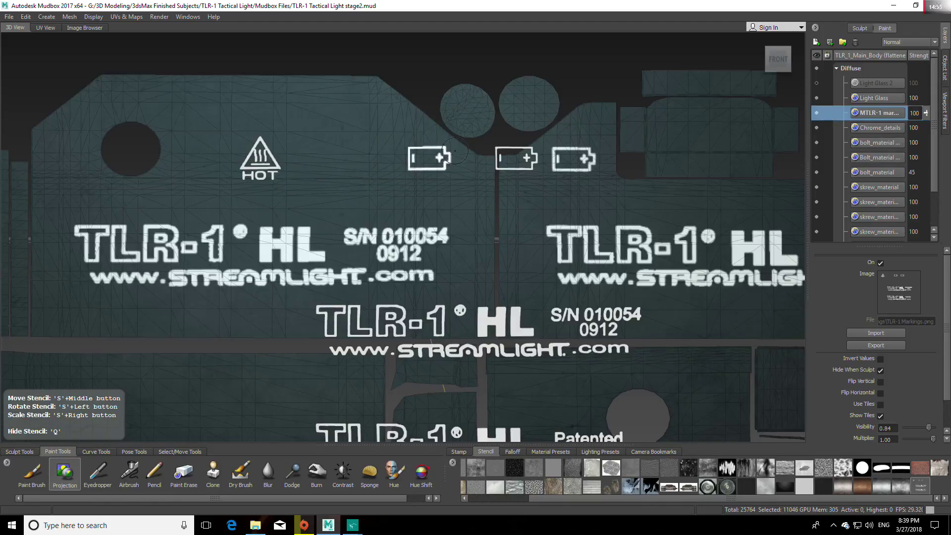
pyautogui.moveTo(491, 194); pyautogui.dragTo(404, 193, button='middle')
pyautogui.hotkey('ctrl', 'z')
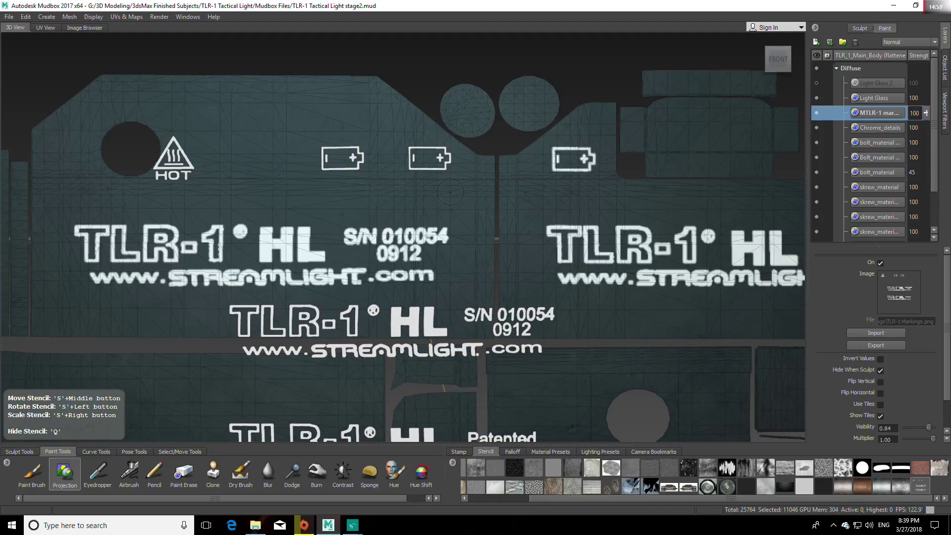
pyautogui.press('q')
pyautogui.press('q')
pyautogui.moveTo(448, 155)
pyautogui.mouseDown()
pyautogui.moveTo(420, 151)
pyautogui.moveTo(431, 171)
pyautogui.mouseUp()
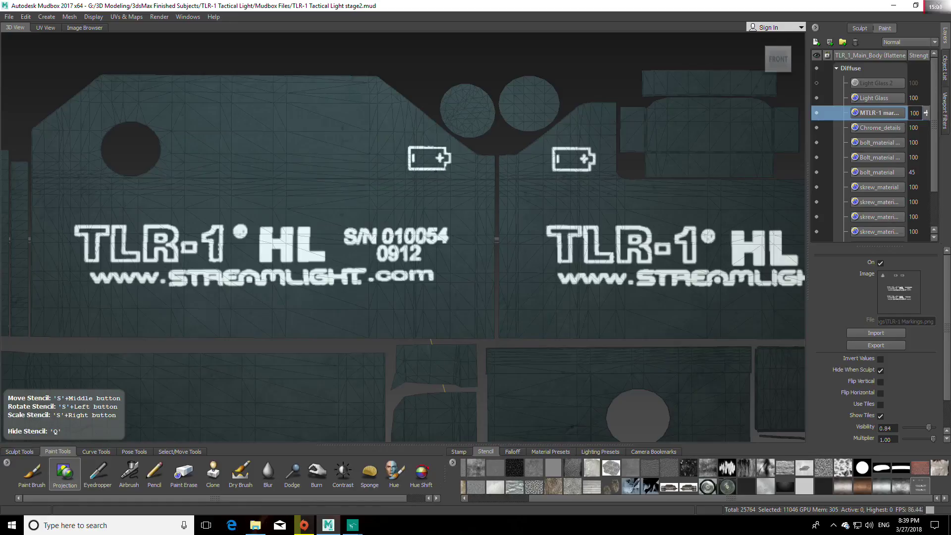
pyautogui.press('q')
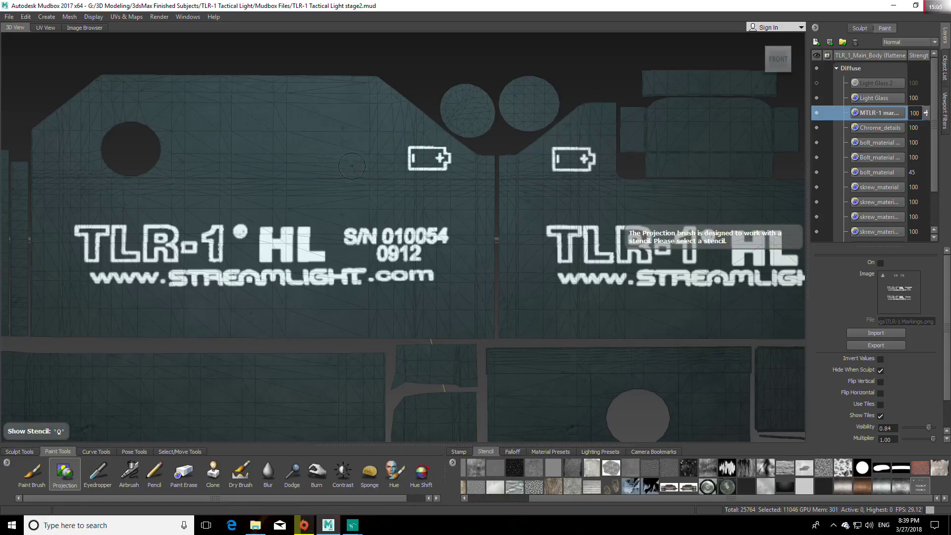
# Position the stencil's HOT warning symbol beside the round hole on the first body panel, project it and hide the stencil
pyautogui.press('q')
pyautogui.moveTo(339, 175); pyautogui.dragTo(165, 165, button='middle')
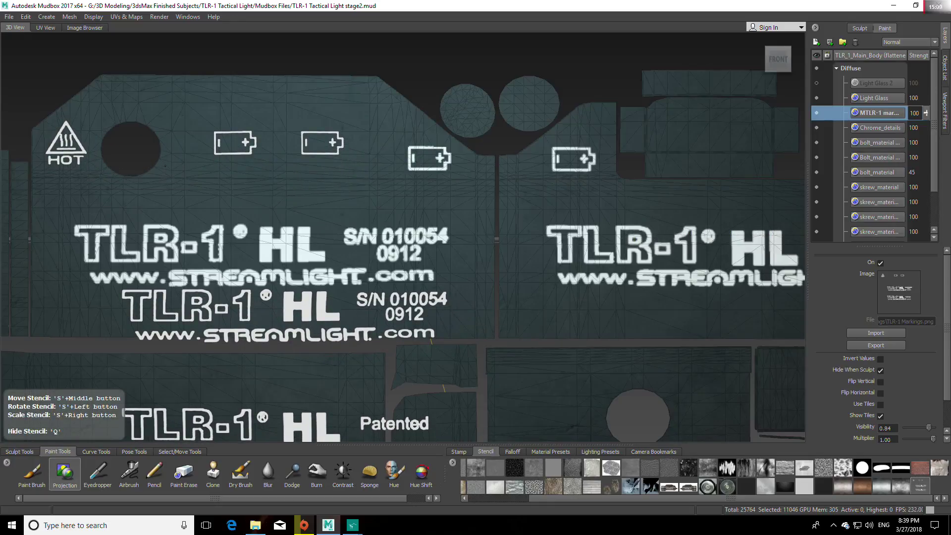
pyautogui.moveTo(66, 130)
pyautogui.mouseDown()
pyautogui.moveTo(57, 155)
pyautogui.moveTo(77, 151)
pyautogui.mouseUp()
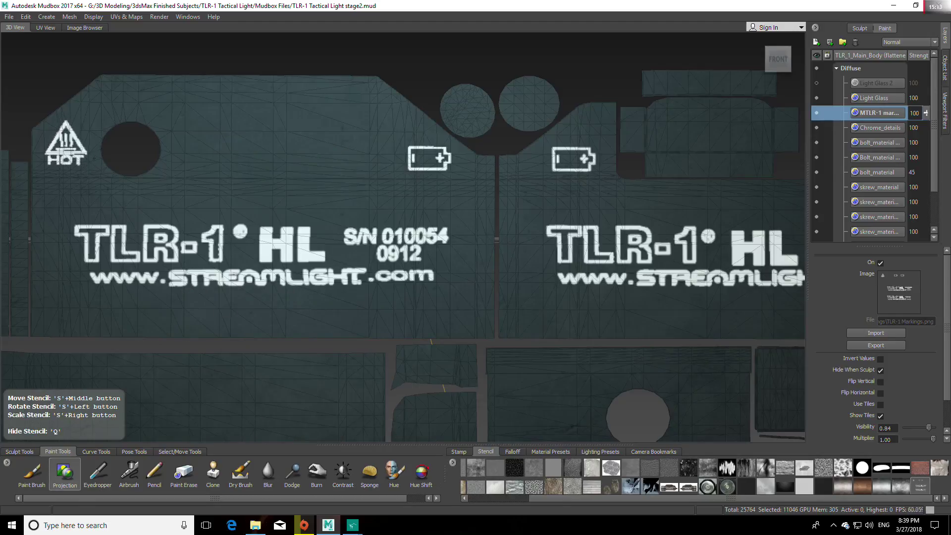
pyautogui.press('q')
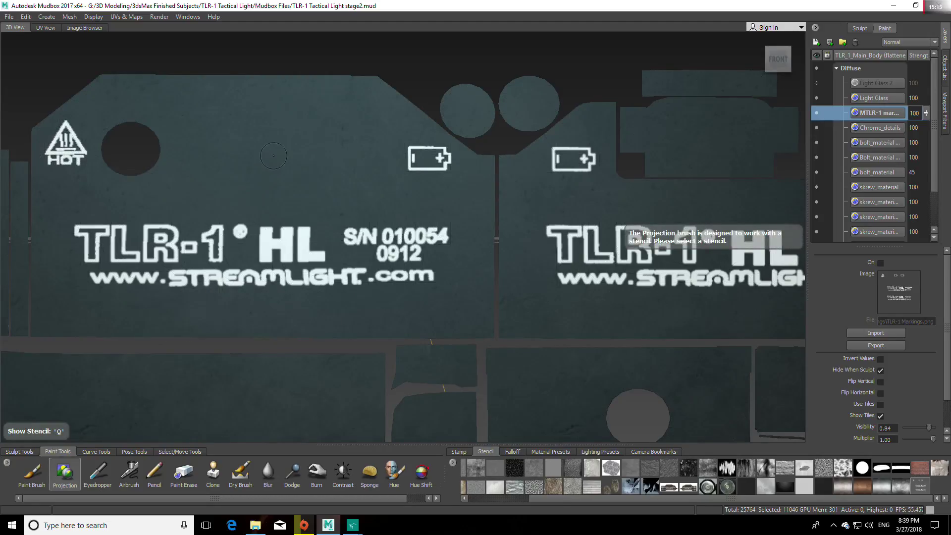
# Unflatten the main body from UV space and activate the Objects selection tool
pyautogui.click(70, 17)
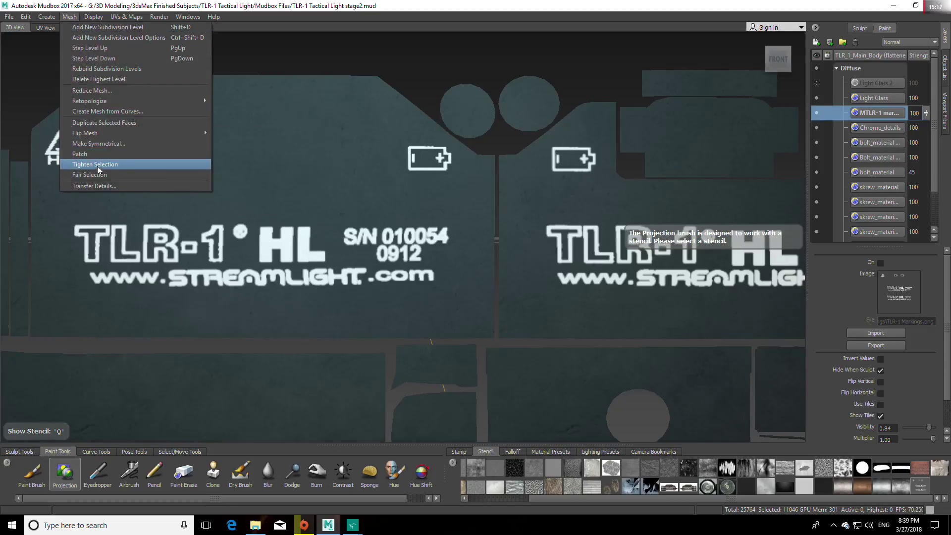
pyautogui.moveTo(126, 17)
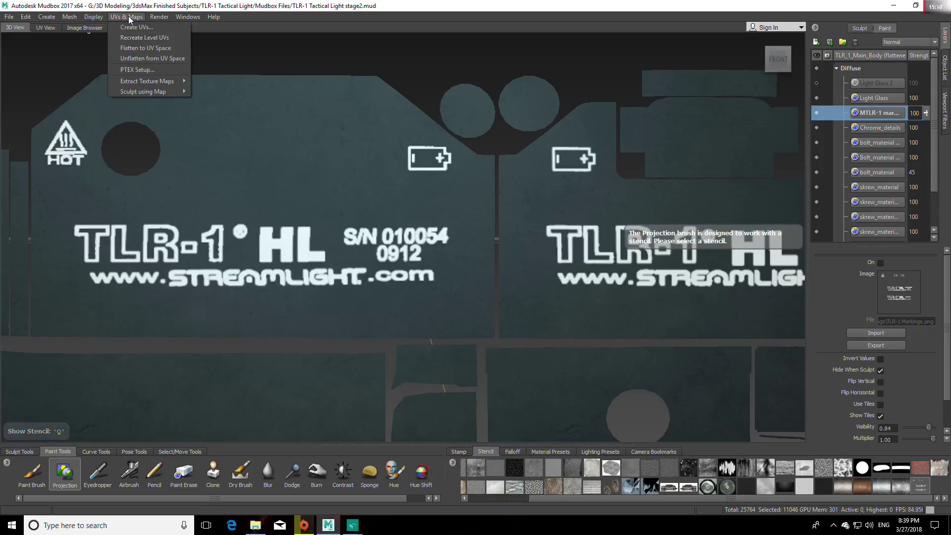
pyautogui.click(144, 58)
pyautogui.click(778, 63)
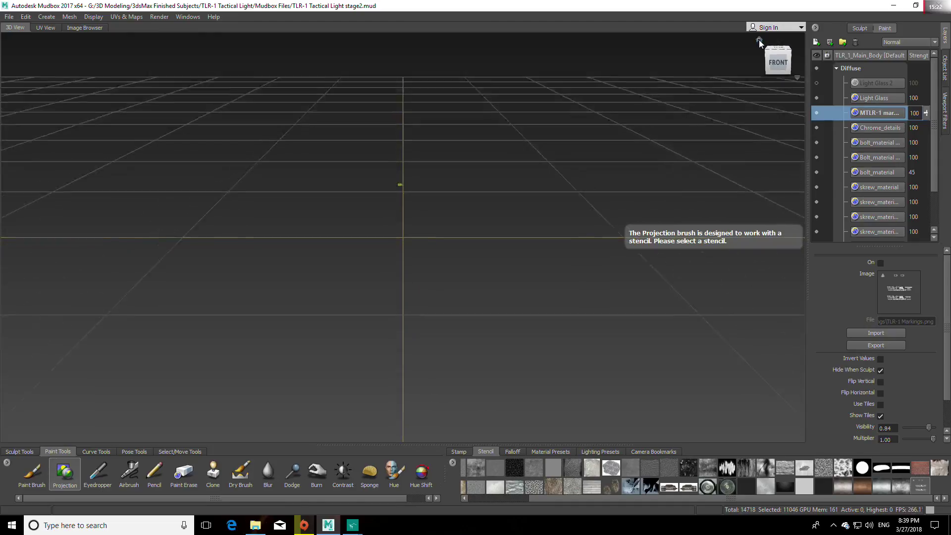
pyautogui.click(180, 451)
pyautogui.click(52, 473)
# Examine the projected HOT, battery, TLR-1 HL and website markings on the 3D flashlight body
pyautogui.keyDown('alt'); pyautogui.moveTo(441, 220); pyautogui.dragTo(448, 219, button='right'); pyautogui.keyUp('alt')
pyautogui.keyDown('alt'); pyautogui.moveTo(447, 218); pyautogui.dragTo(450, 254, button='middle'); pyautogui.keyUp('alt')
pyautogui.keyDown('alt'); pyautogui.moveTo(450, 254); pyautogui.dragTo(487, 255, button='right'); pyautogui.keyUp('alt')
pyautogui.keyDown('alt'); pyautogui.moveTo(487, 255); pyautogui.dragTo(461, 293, button='middle'); pyautogui.keyUp('alt')
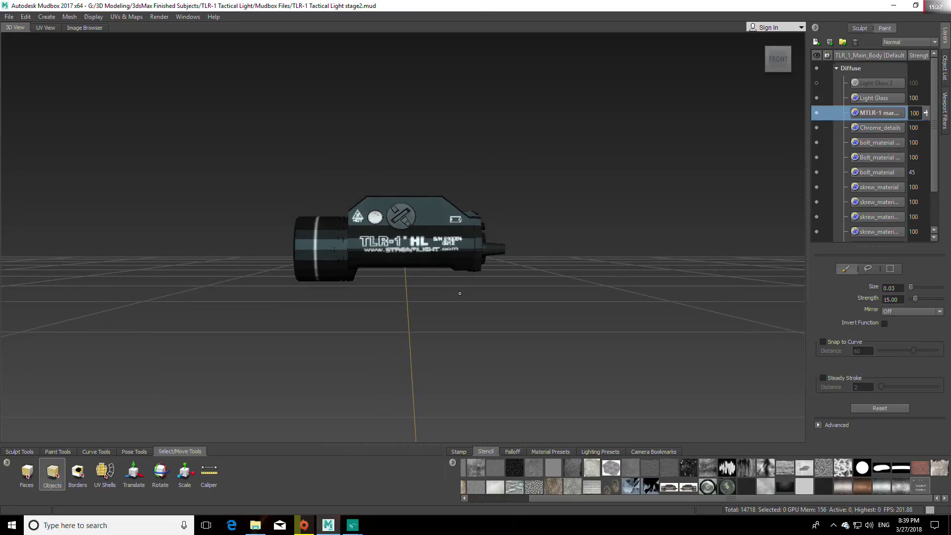
pyautogui.keyDown('alt'); pyautogui.moveTo(461, 293); pyautogui.dragTo(459, 316, button='right'); pyautogui.keyUp('alt')
pyautogui.keyDown('alt'); pyautogui.moveTo(458, 316); pyautogui.dragTo(497, 333); pyautogui.keyUp('alt')
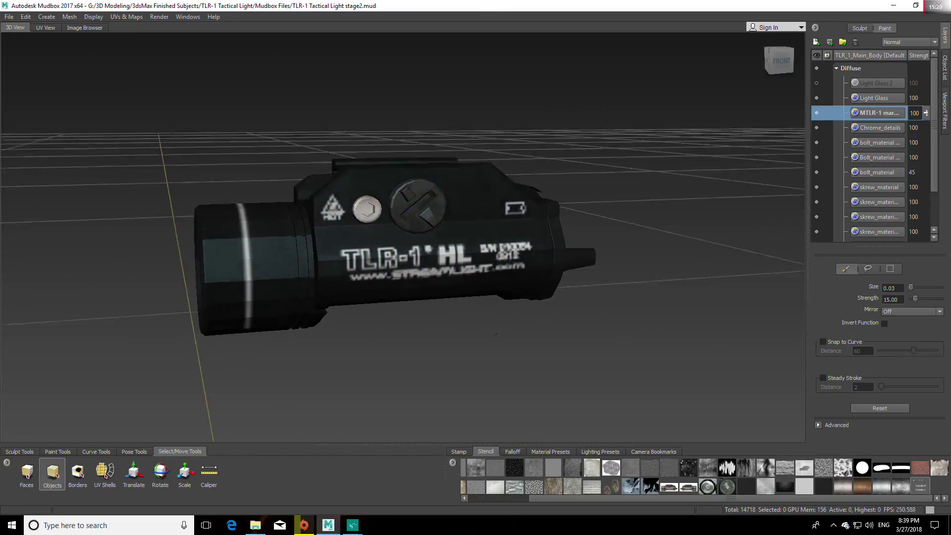
# Compare the markings on both sides of the 3D flashlight with the front reference photo in the photo viewer
pyautogui.keyDown('alt'); pyautogui.moveTo(497, 333); pyautogui.dragTo(504, 335, button='right'); pyautogui.keyUp('alt')
pyautogui.keyDown('alt'); pyautogui.moveTo(504, 336); pyautogui.dragTo(589, 372); pyautogui.keyUp('alt')
pyautogui.scroll(-5, 684, 344)
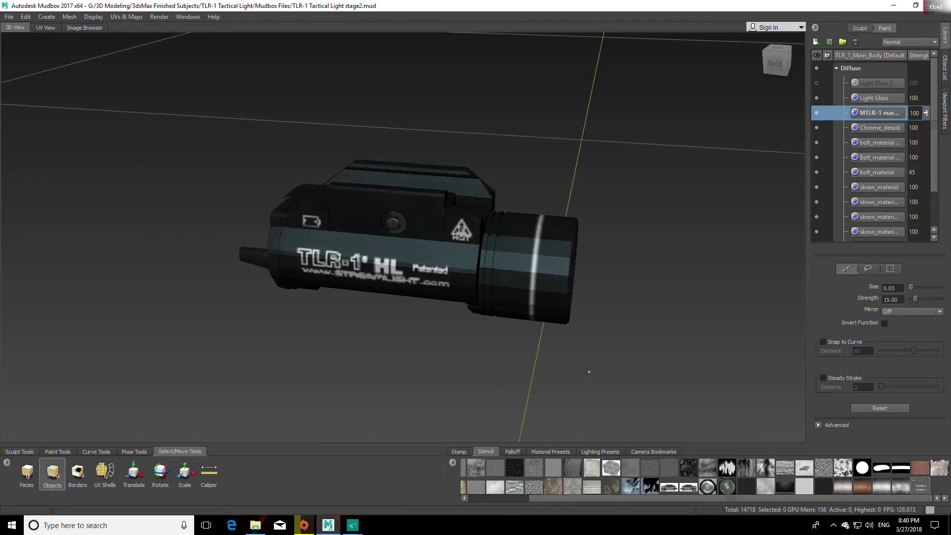
pyautogui.keyDown('alt'); pyautogui.moveTo(580, 350); pyautogui.dragTo(440, 331); pyautogui.keyUp('alt')
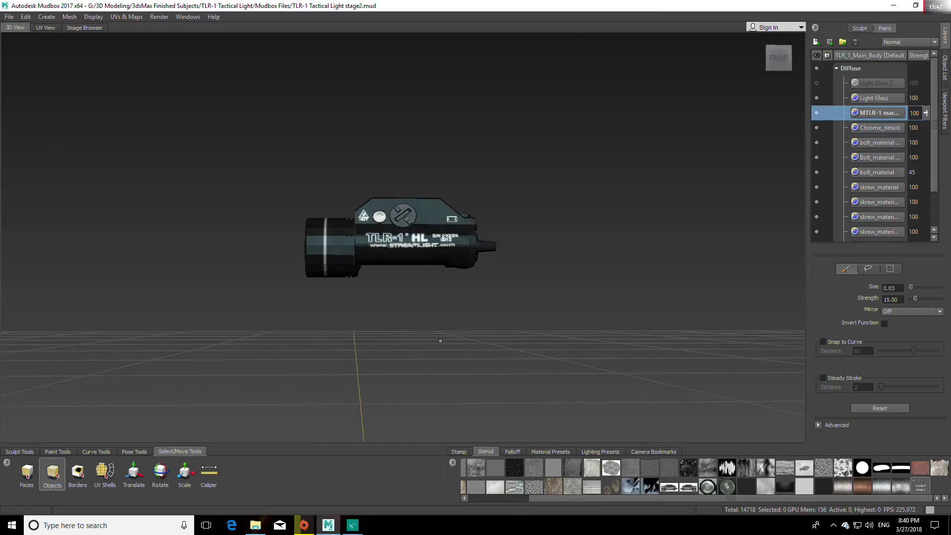
pyautogui.click(352, 525)
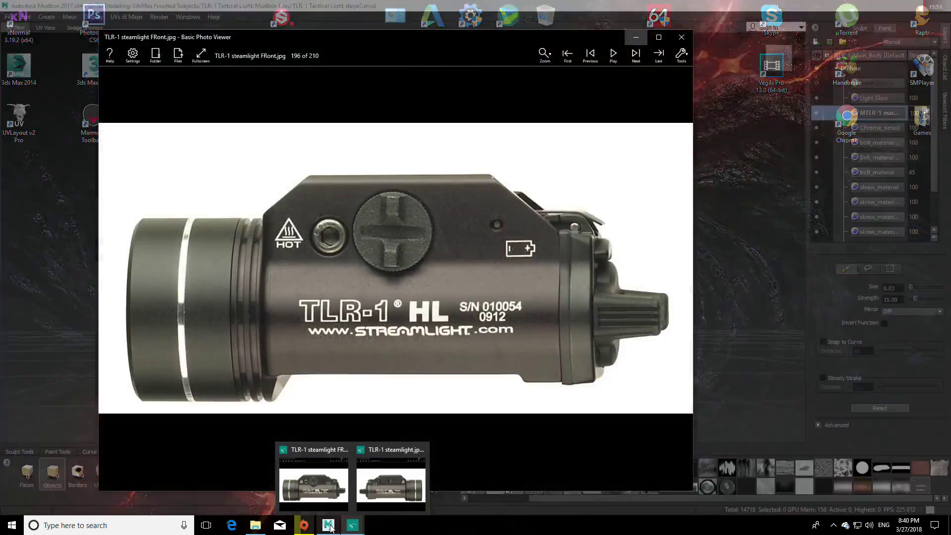
pyautogui.click(328, 525)
# Inspect the S/N side and the Patented side of the 3D flashlight up close for marking placement and sharpness
pyautogui.keyDown('alt'); pyautogui.moveTo(416, 411); pyautogui.dragTo(433, 379); pyautogui.keyUp('alt')
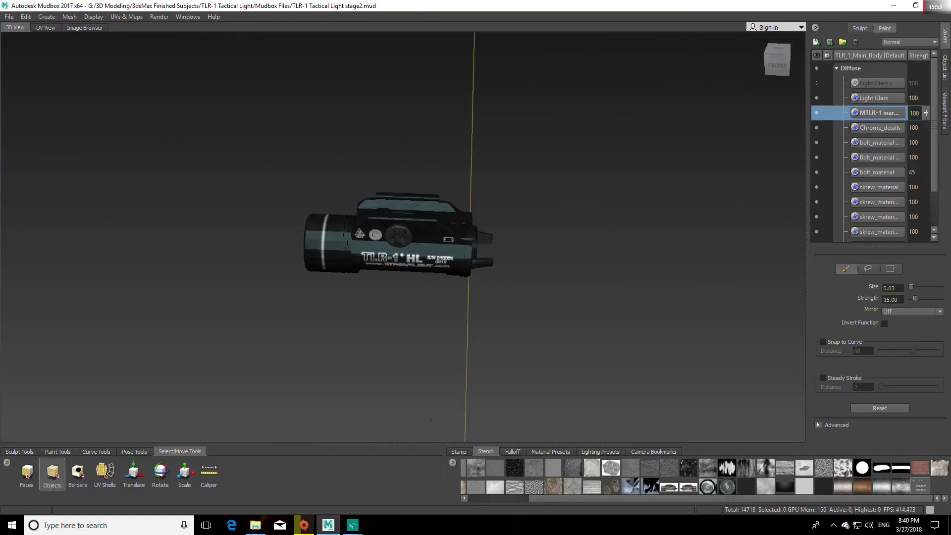
pyautogui.scroll(5, 441, 298)
pyautogui.keyDown('alt'); pyautogui.moveTo(442, 298); pyautogui.dragTo(387, 336); pyautogui.keyUp('alt')
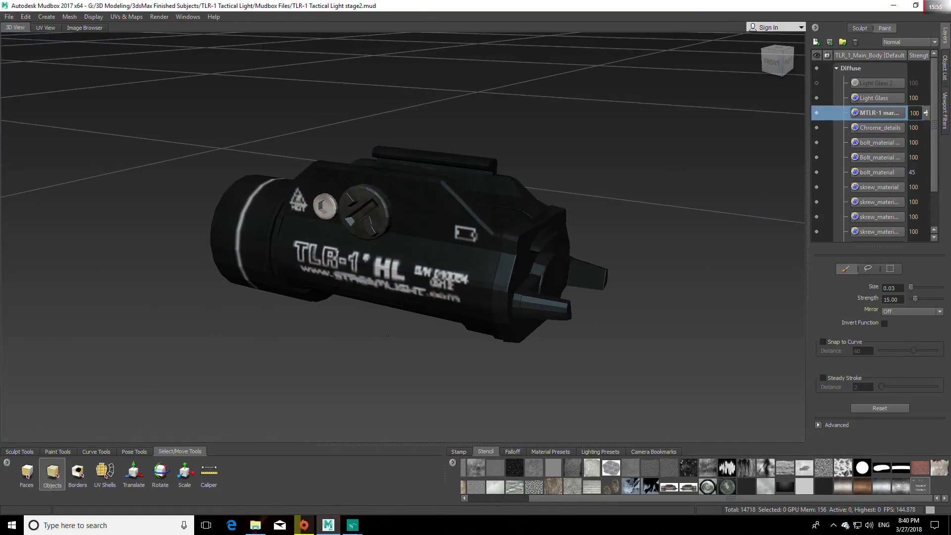
pyautogui.scroll(3, 411, 334)
pyautogui.keyDown('alt'); pyautogui.moveTo(430, 365); pyautogui.dragTo(533, 356); pyautogui.keyUp('alt')
pyautogui.scroll(2, 507, 342)
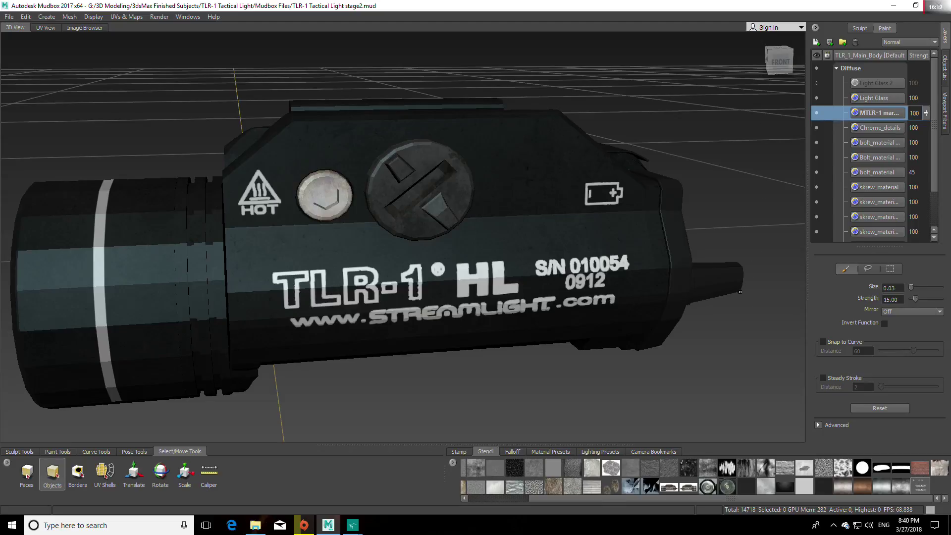
pyautogui.keyDown('alt'); pyautogui.moveTo(725, 345); pyautogui.dragTo(570, 349); pyautogui.keyUp('alt')
pyautogui.scroll(-2, 653, 314)
pyautogui.keyDown('alt'); pyautogui.moveTo(836, 349); pyautogui.dragTo(302, 348); pyautogui.keyUp('alt')
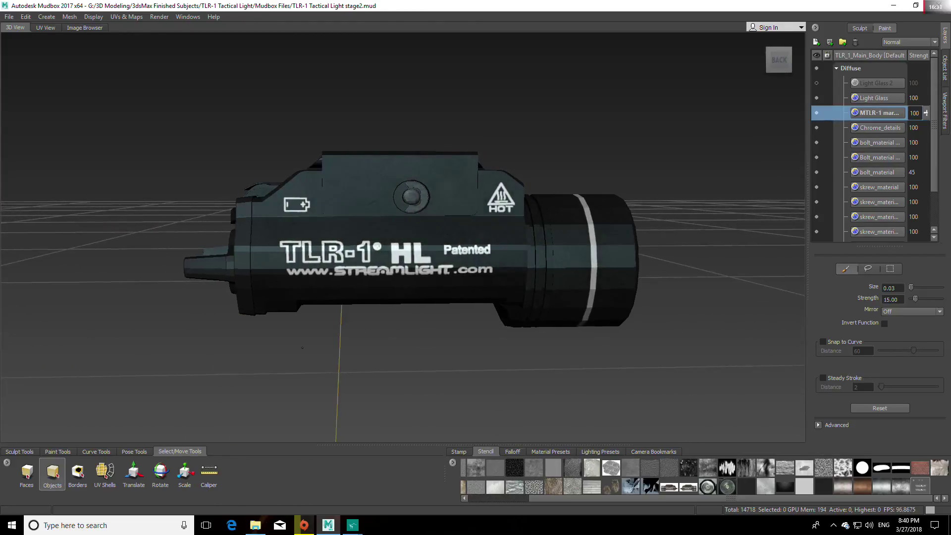
pyautogui.scroll(3, 244, 335)
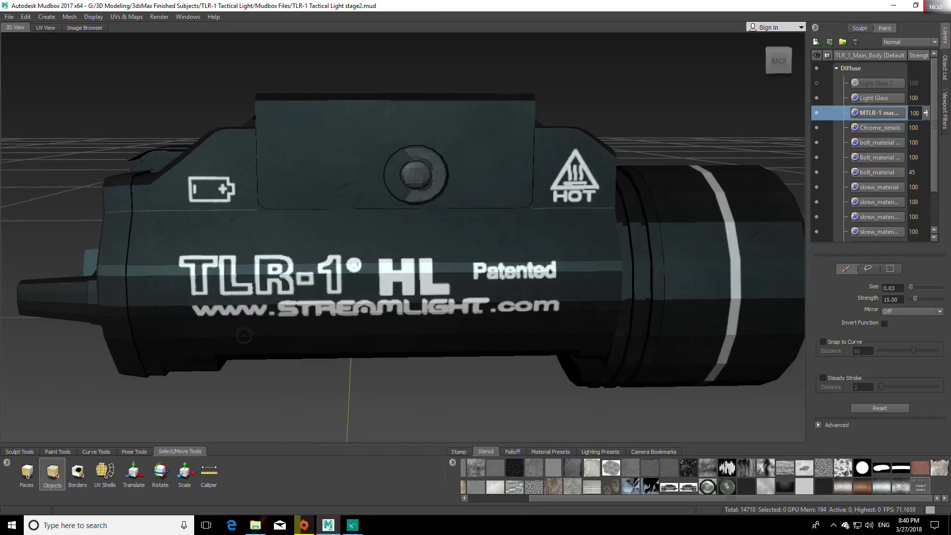
pyautogui.keyDown('alt'); pyautogui.moveTo(250, 335); pyautogui.dragTo(325, 341); pyautogui.keyUp('alt')
pyautogui.scroll(-3, 306, 333)
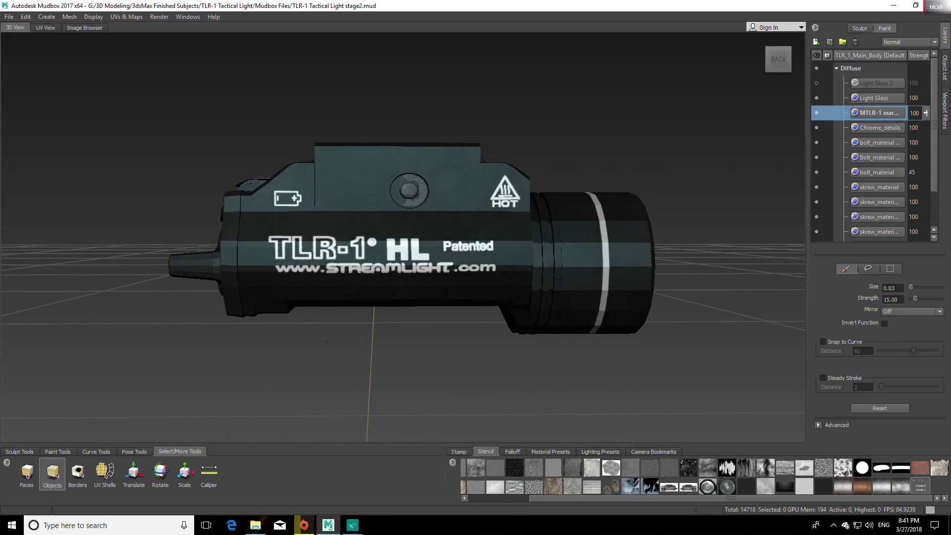
# Show the mesh wireframe and examine the battery symbol on the body's Patented side
pyautogui.press('w')
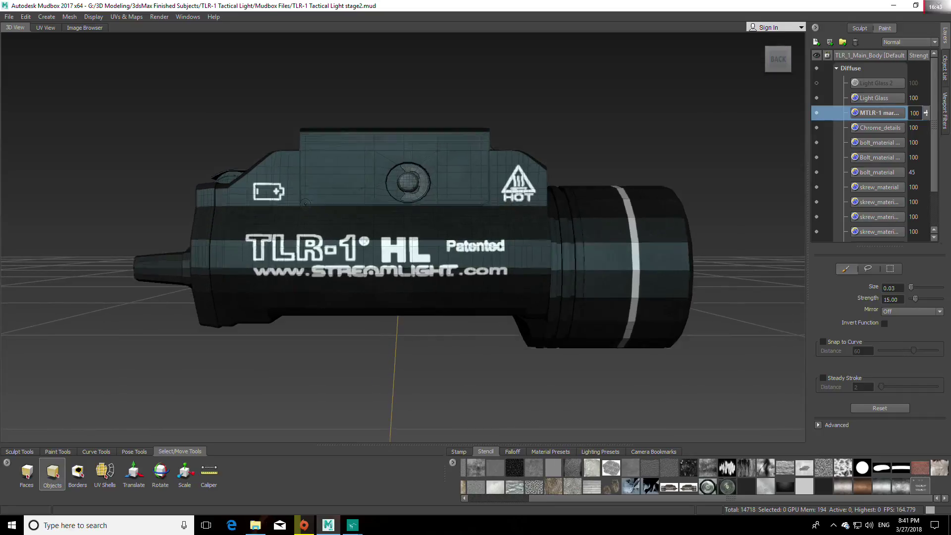
pyautogui.scroll(5, 309, 203)
pyautogui.keyDown('alt'); pyautogui.moveTo(309, 203); pyautogui.dragTo(364, 221, button='middle'); pyautogui.keyUp('alt')
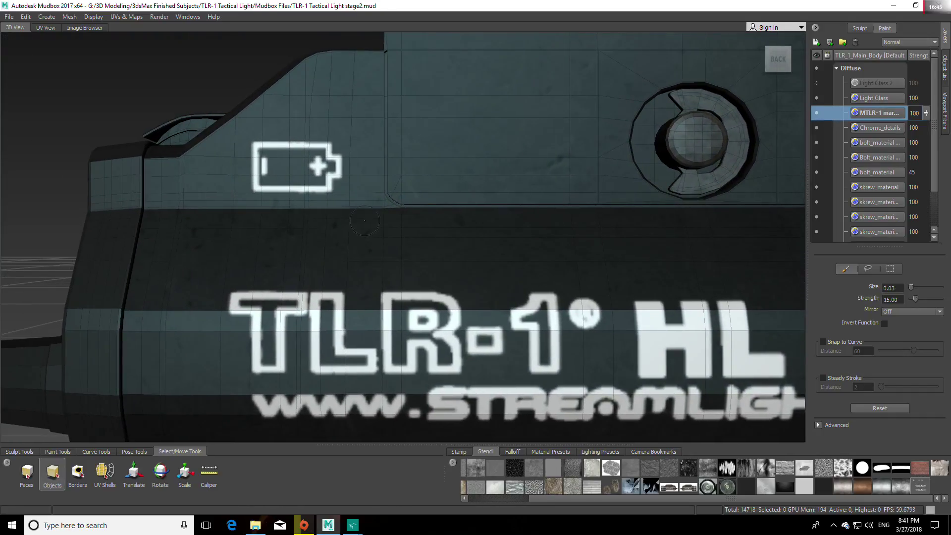
pyautogui.keyDown('alt'); pyautogui.moveTo(356, 228); pyautogui.dragTo(115, 241); pyautogui.keyUp('alt')
pyautogui.scroll(-3, 529, 226)
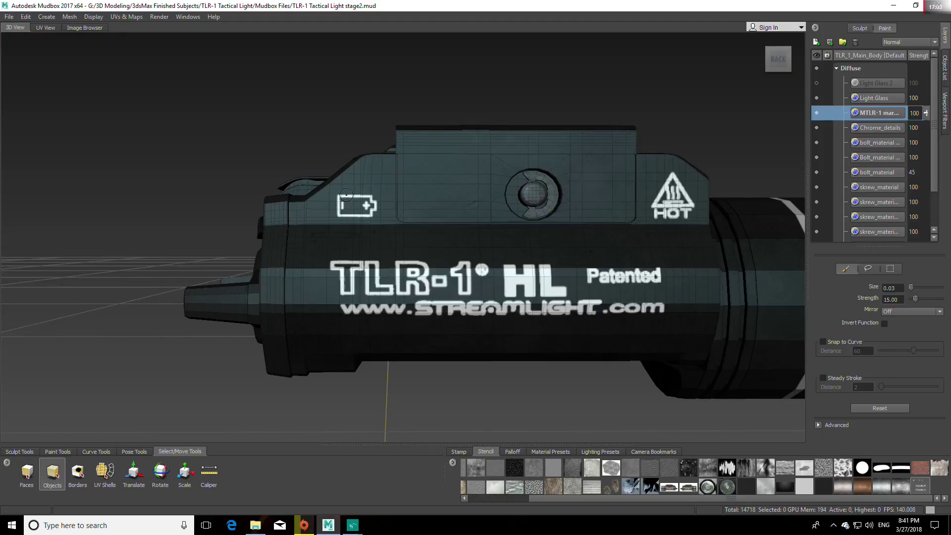
# Erase the battery symbol from the body's Patented side with the Paint Erase tool
pyautogui.click(59, 452)
pyautogui.click(185, 473)
pyautogui.moveTo(375, 198)
pyautogui.mouseDown()
pyautogui.moveTo(340, 201)
pyautogui.moveTo(345, 216)
pyautogui.moveTo(372, 211)
pyautogui.moveTo(364, 206)
pyautogui.mouseUp()
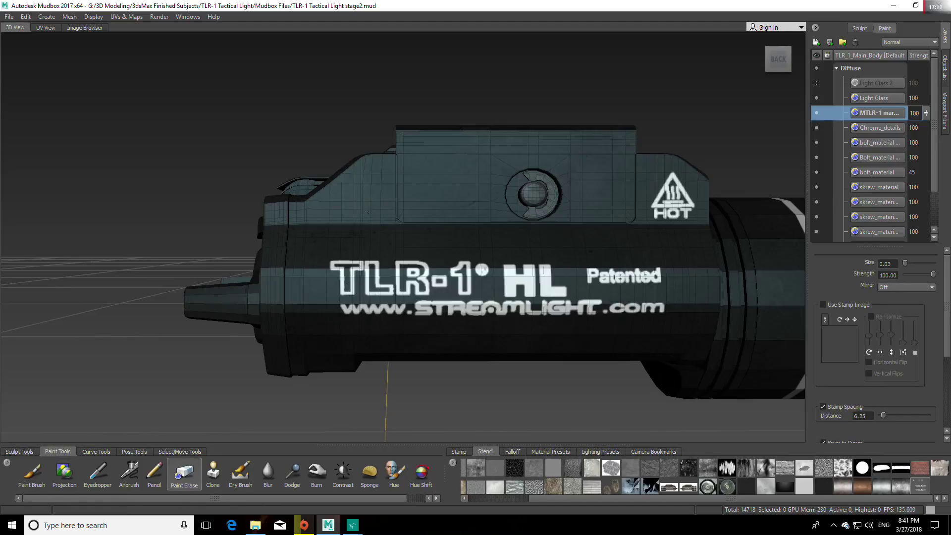
# Select the main body, flatten it to UV space and frame the flattened panels in the front view
pyautogui.click(179, 451)
pyautogui.click(52, 473)
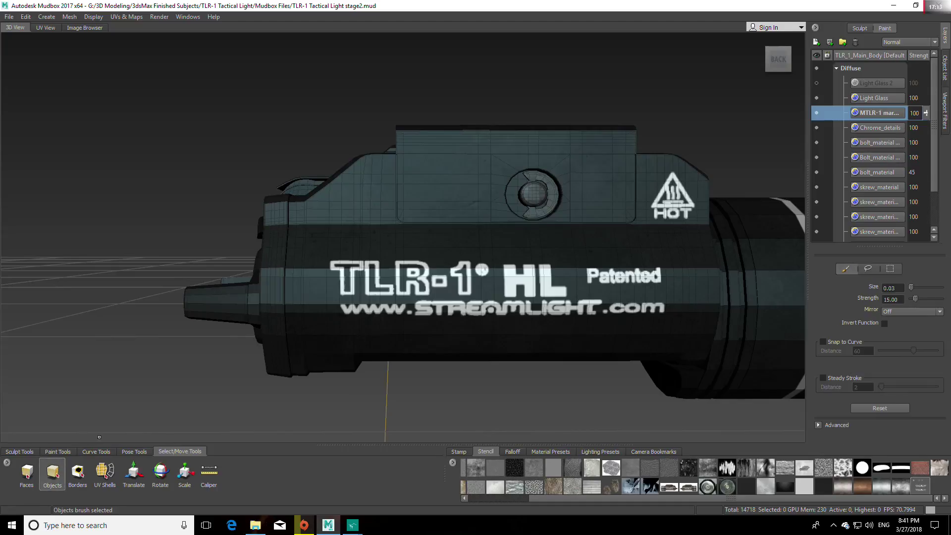
pyautogui.click(387, 182)
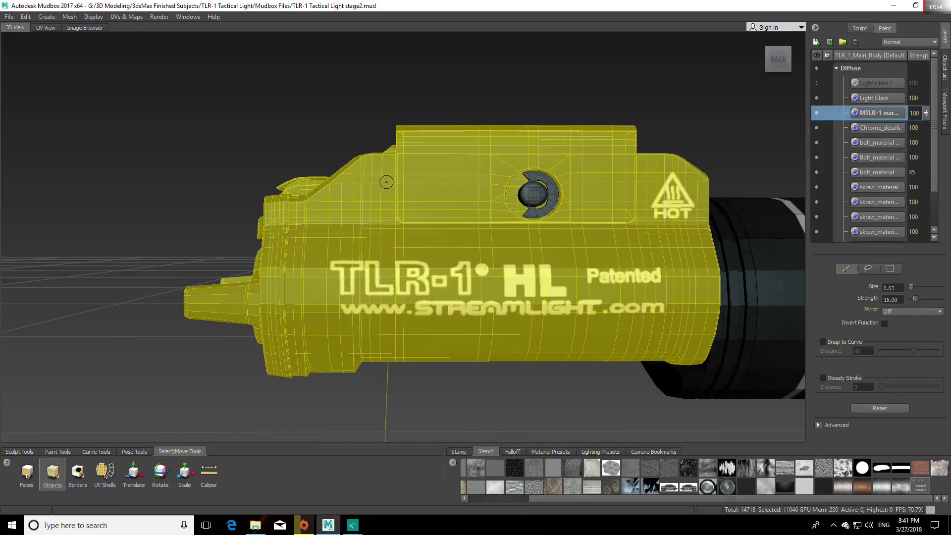
pyautogui.click(69, 16)
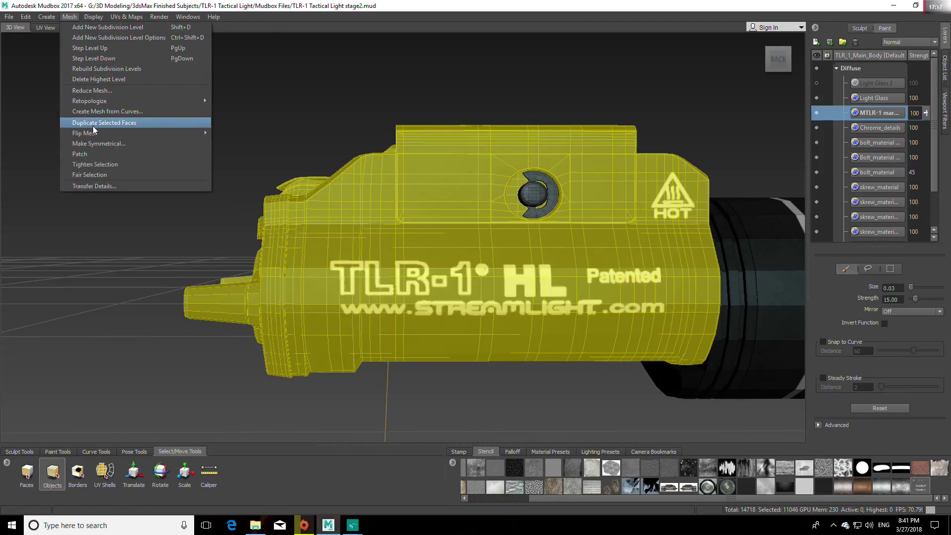
pyautogui.moveTo(135, 19)
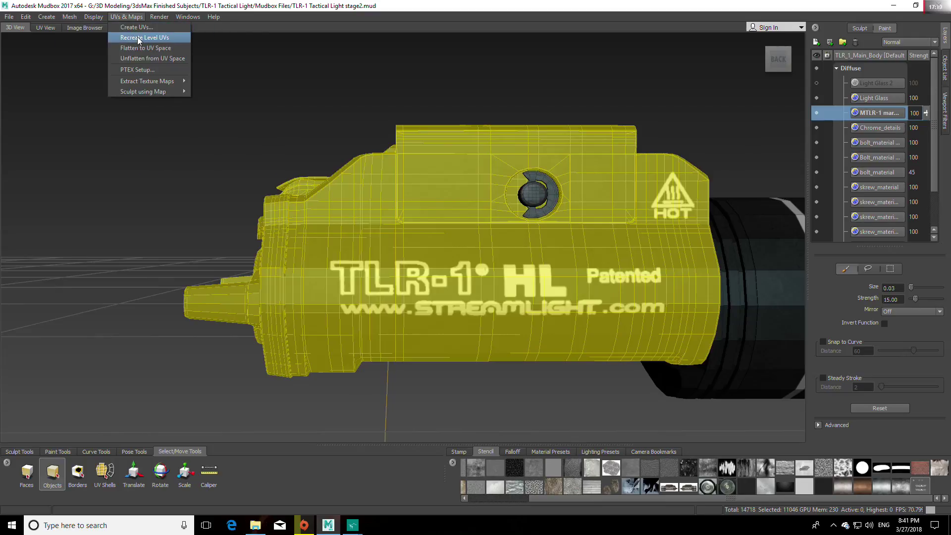
pyautogui.click(138, 37)
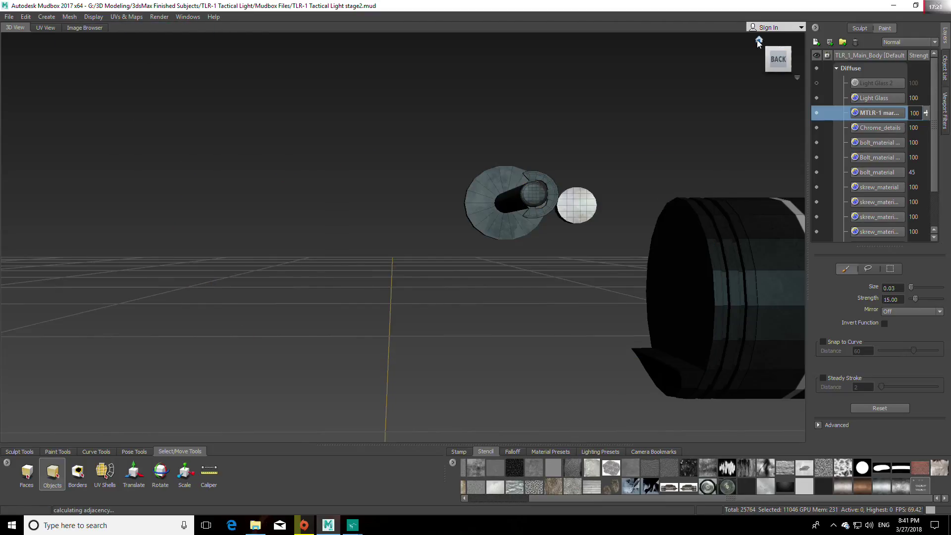
pyautogui.click(764, 53)
pyautogui.click(777, 63)
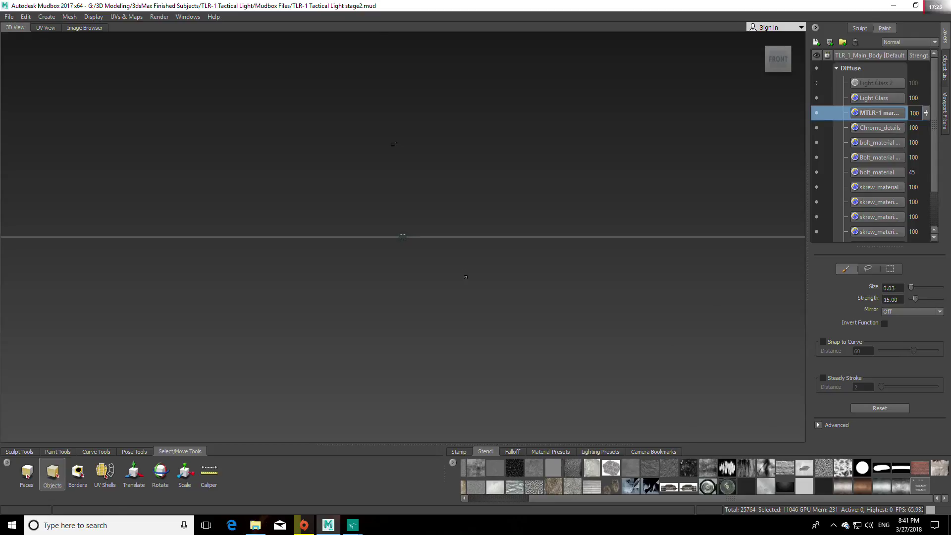
pyautogui.press('f')
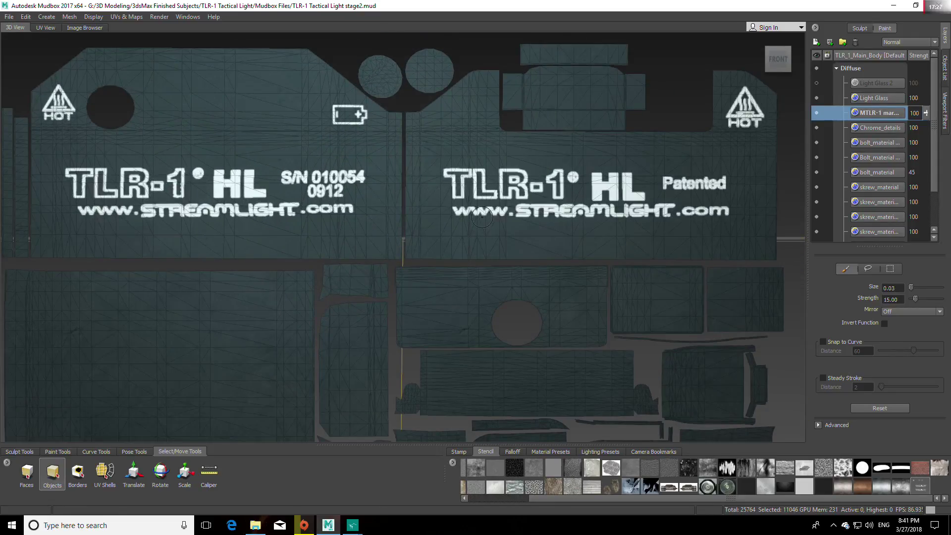
# Activate the Projection tool and scale the stencil so its right battery symbol matches the one painted on the S/N panel
pyautogui.keyDown('alt'); pyautogui.moveTo(482, 217); pyautogui.dragTo(357, 257, button='middle'); pyautogui.keyUp('alt')
pyautogui.keyDown('alt'); pyautogui.moveTo(357, 257); pyautogui.dragTo(546, 238, button='right'); pyautogui.keyUp('alt')
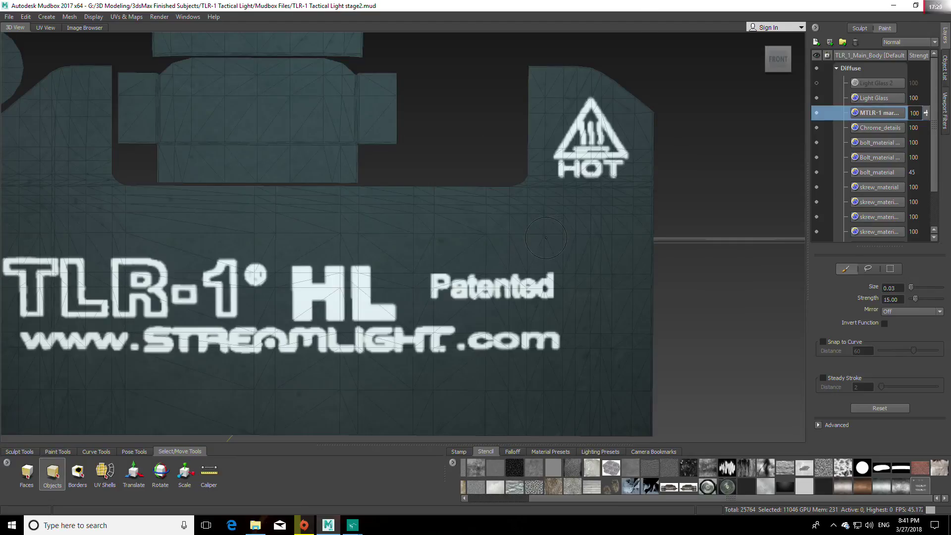
pyautogui.scroll(-1, 551, 242)
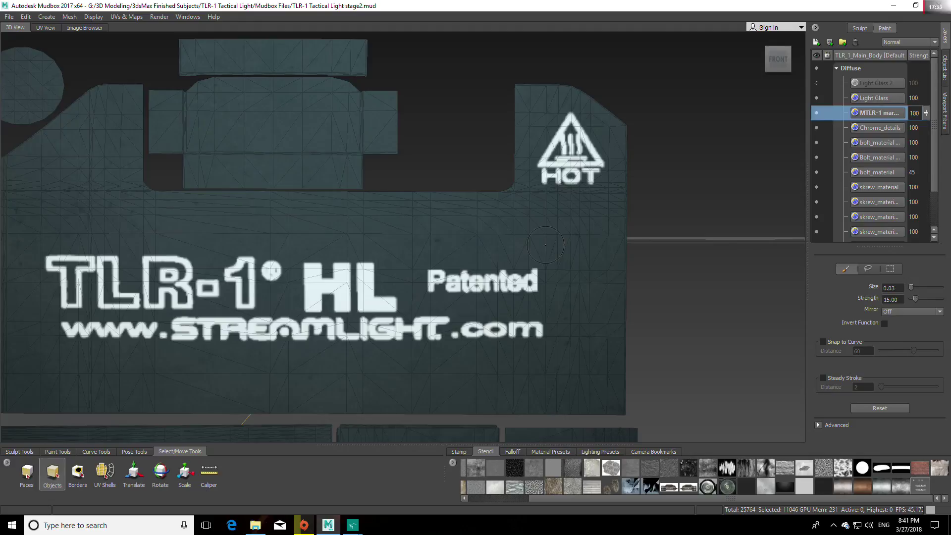
pyautogui.scroll(-5, 545, 245)
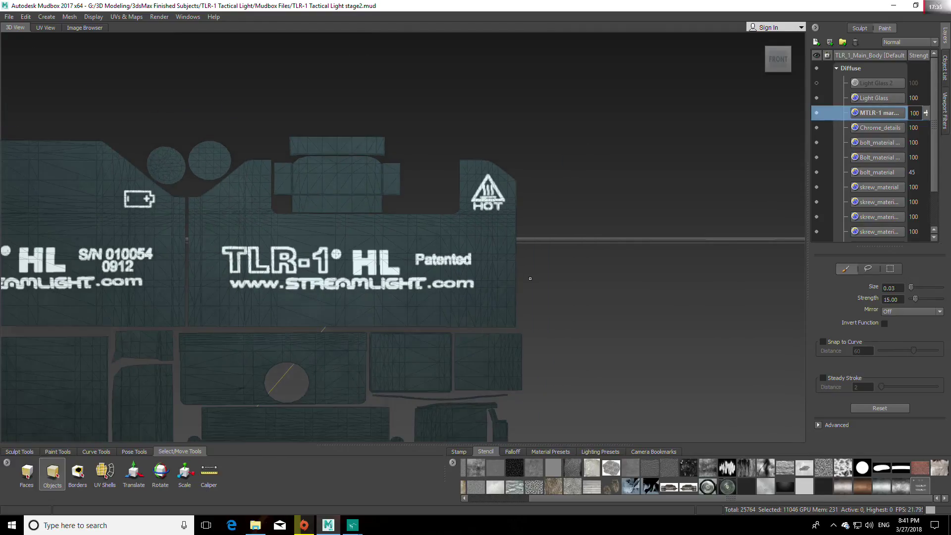
pyautogui.keyDown('alt'); pyautogui.moveTo(461, 316); pyautogui.dragTo(597, 315, button='middle'); pyautogui.keyUp('alt')
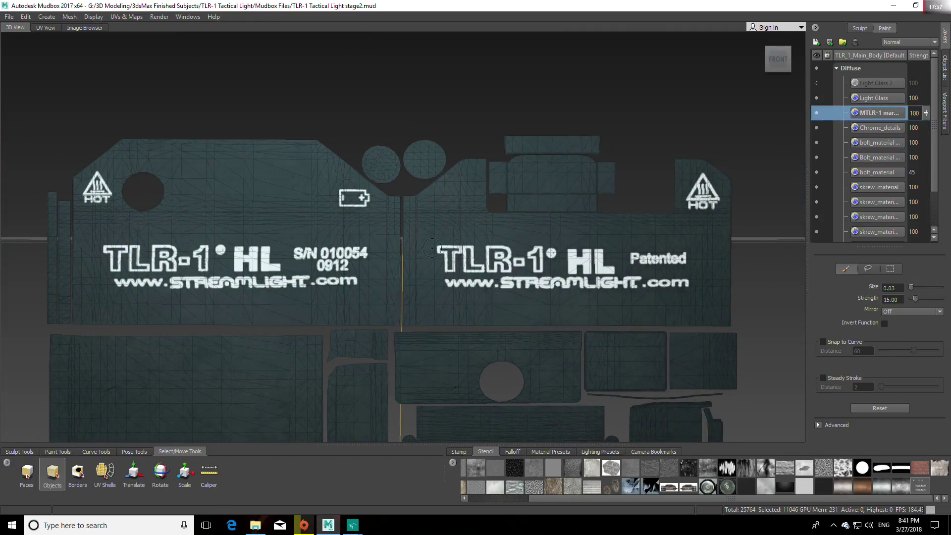
pyautogui.scroll(4, 401, 230)
pyautogui.click(57, 451)
pyautogui.click(65, 473)
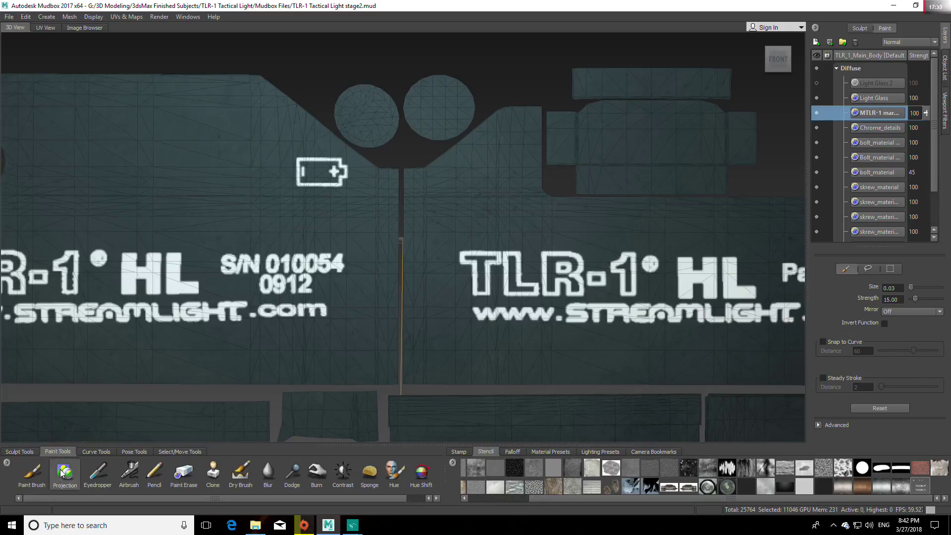
pyautogui.moveTo(355, 214); pyautogui.dragTo(356, 244, button='right')
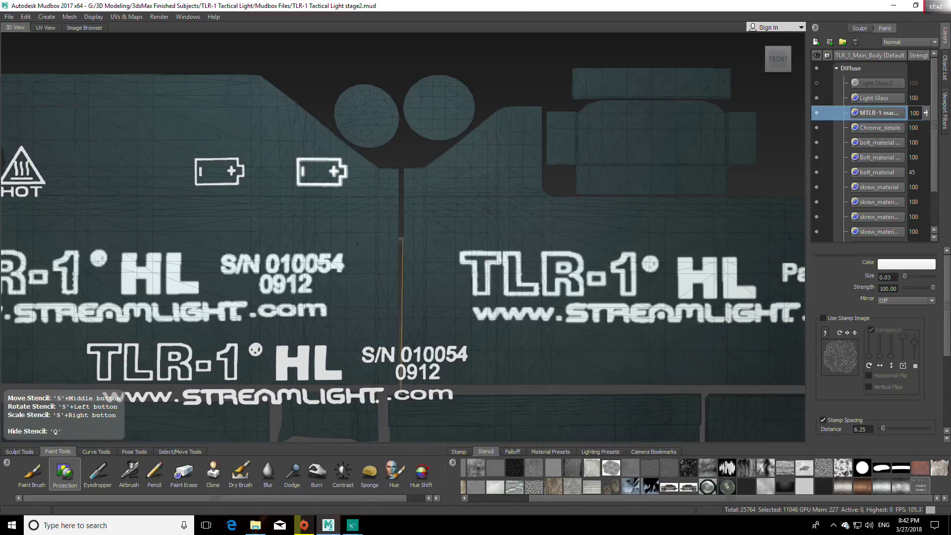
pyautogui.moveTo(357, 243); pyautogui.dragTo(364, 232, button='right')
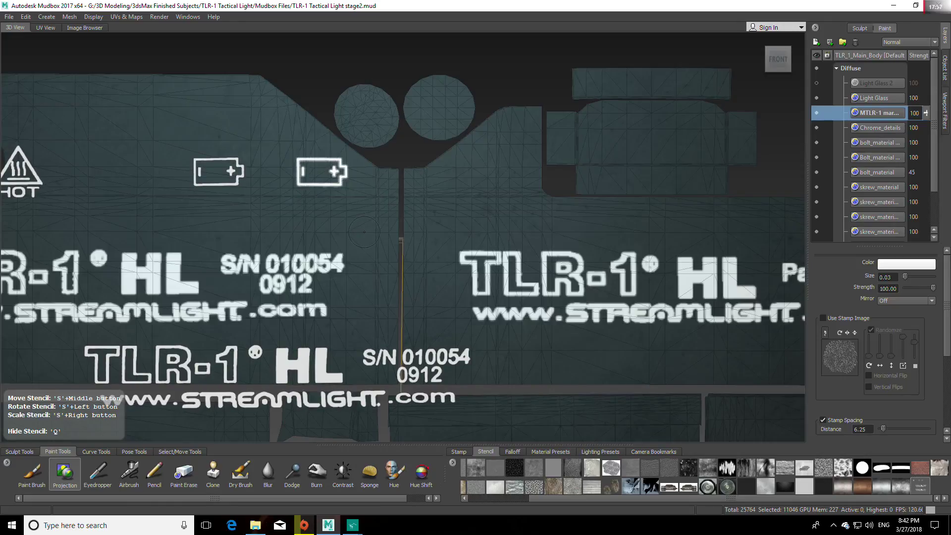
# Hide the stencil and erase the battery symbol from the S/N panel with the Paint Erase tool
pyautogui.press('q')
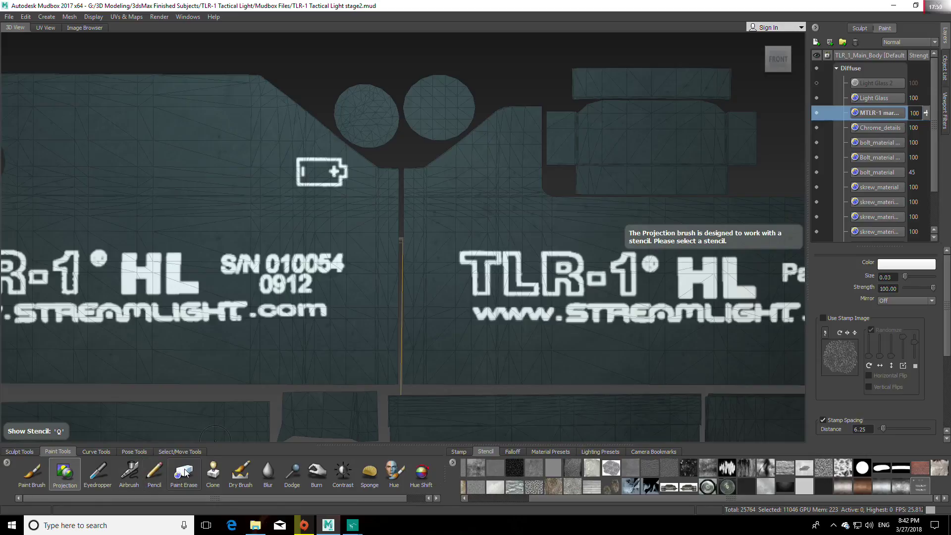
pyautogui.click(186, 472)
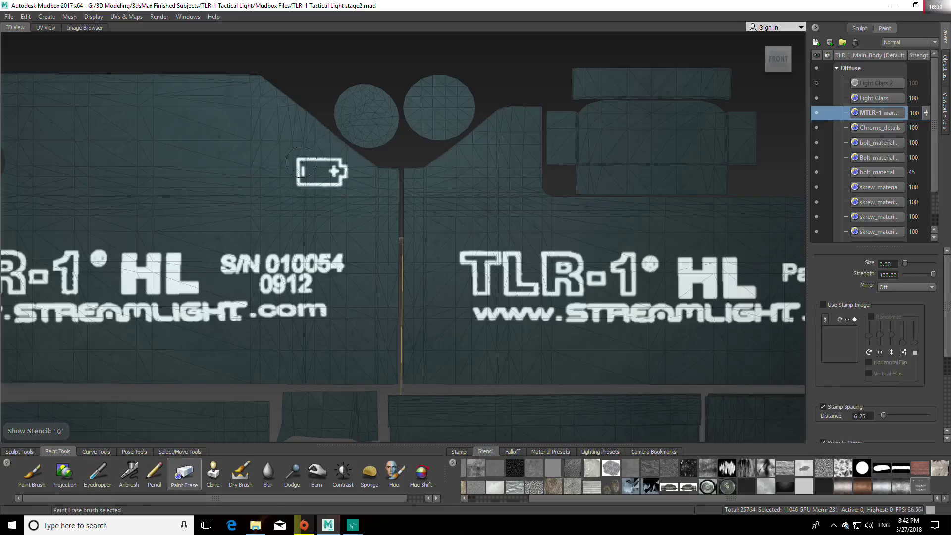
pyautogui.moveTo(347, 161)
pyautogui.mouseDown()
pyautogui.moveTo(303, 174)
pyautogui.moveTo(344, 176)
pyautogui.mouseUp()
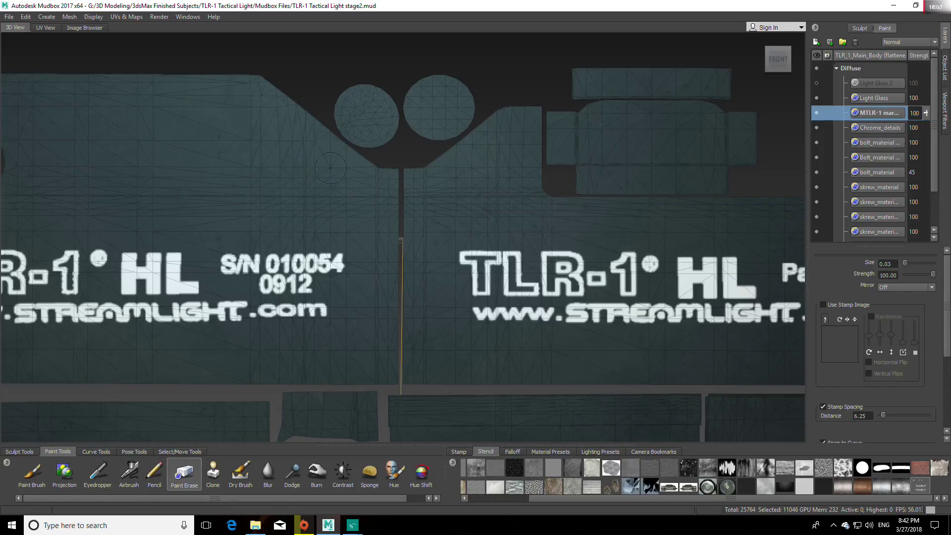
# Show the stencil, shift its right battery symbol slightly over the erased spot on the S/N panel and project it with the Projection tool
pyautogui.press('q')
pyautogui.click(64, 472)
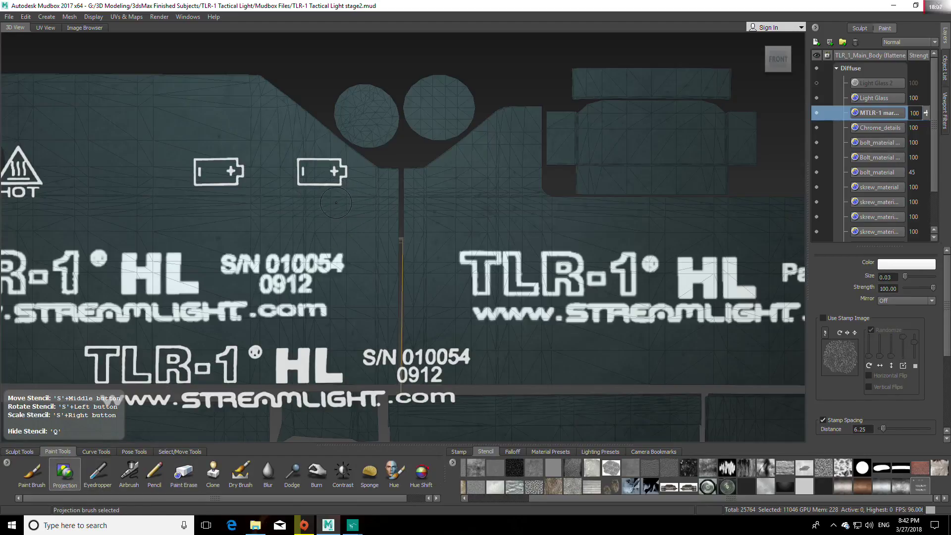
pyautogui.moveTo(337, 203); pyautogui.dragTo(331, 202, button='middle')
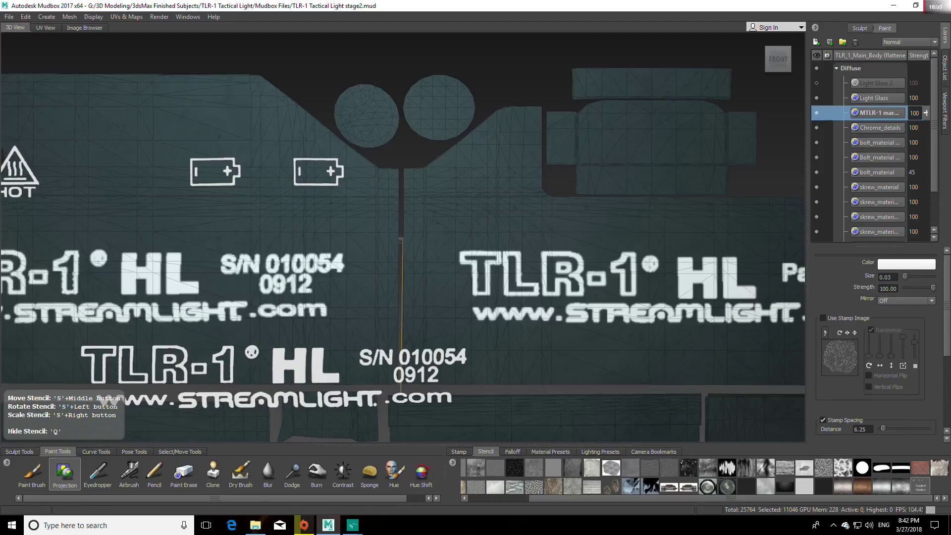
pyautogui.press('q')
pyautogui.moveTo(333, 171)
pyautogui.mouseDown()
pyautogui.moveTo(322, 184)
pyautogui.moveTo(296, 163)
pyautogui.moveTo(338, 178)
pyautogui.mouseUp()
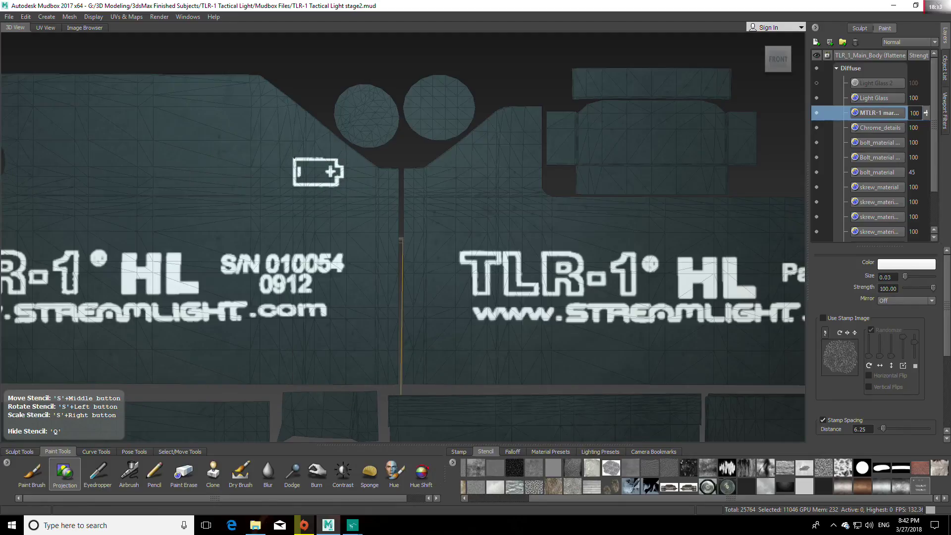
# Show the TLR-1 markings stencil again and make sure it is selected for the active Projection tool
pyautogui.press('q')
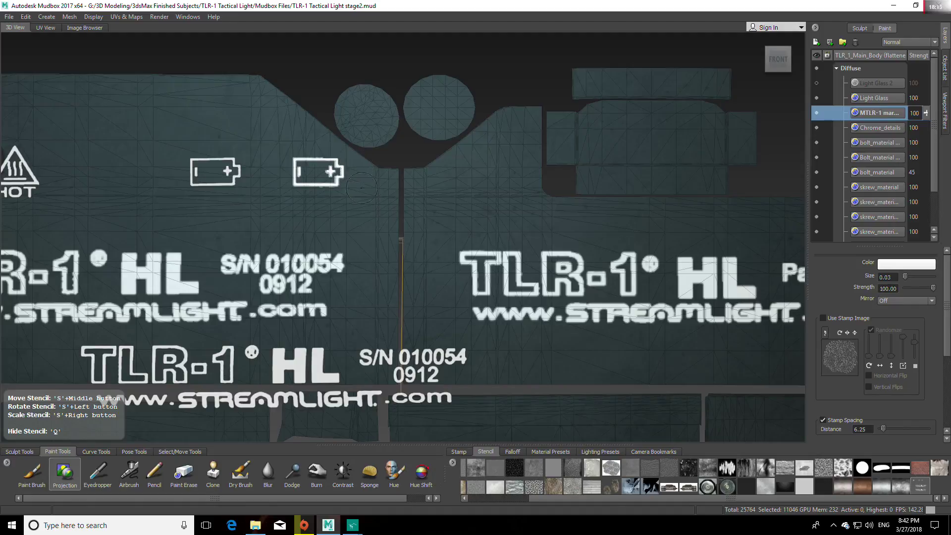
pyautogui.click(513, 451)
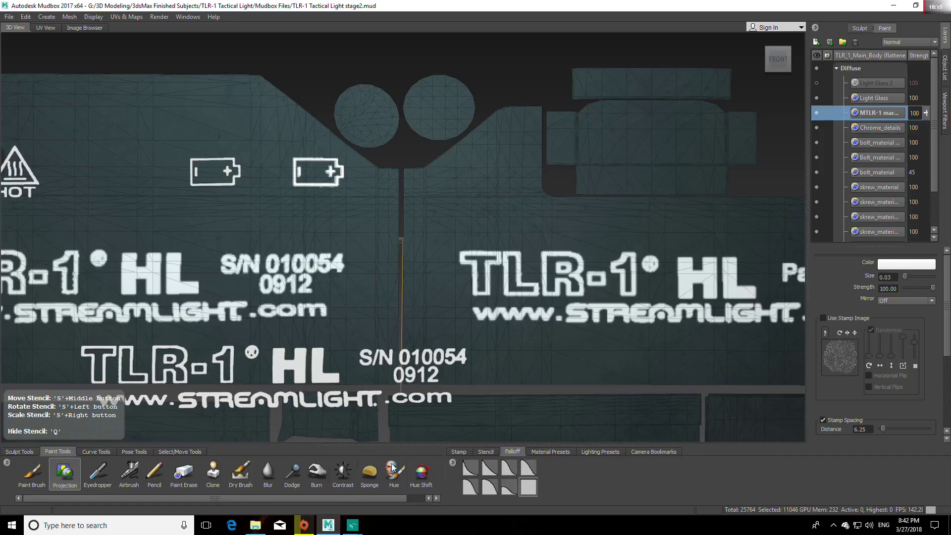
pyautogui.click(485, 451)
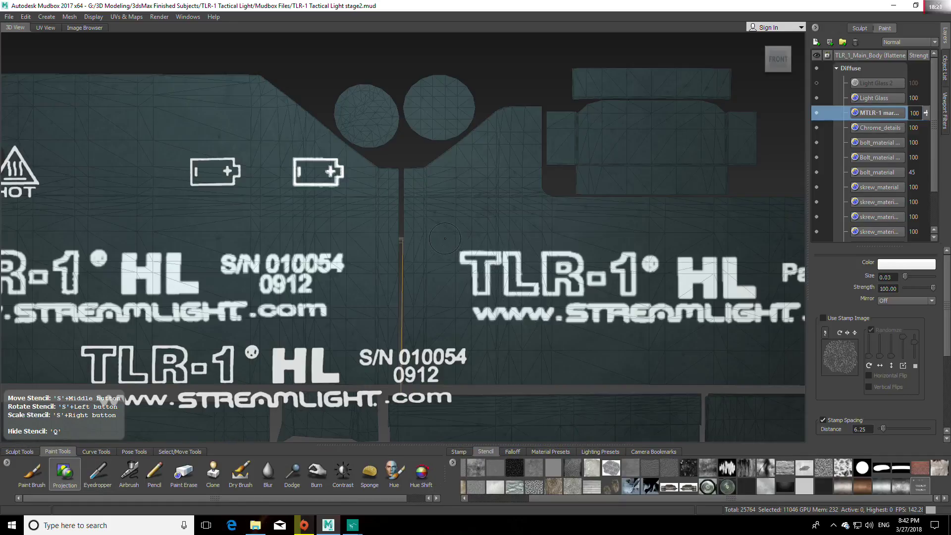
pyautogui.click(921, 488)
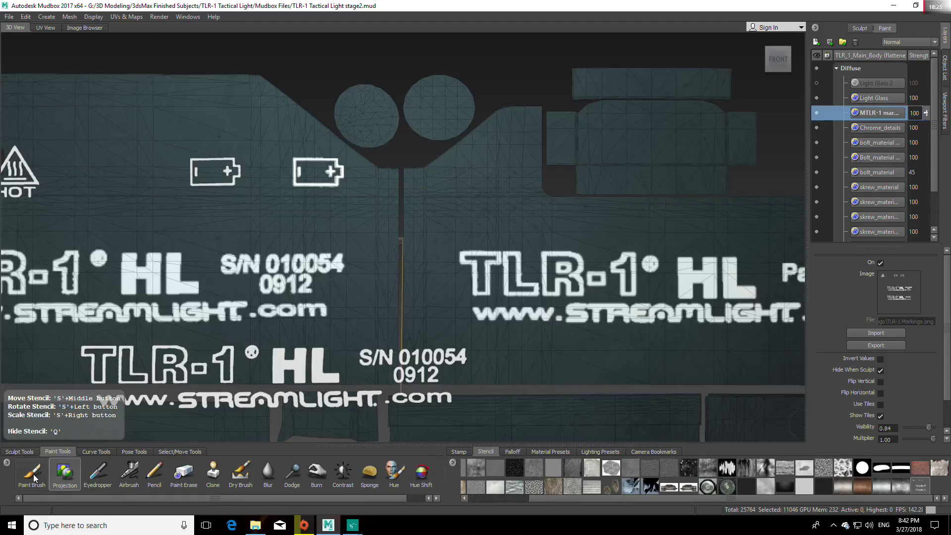
pyautogui.click(64, 473)
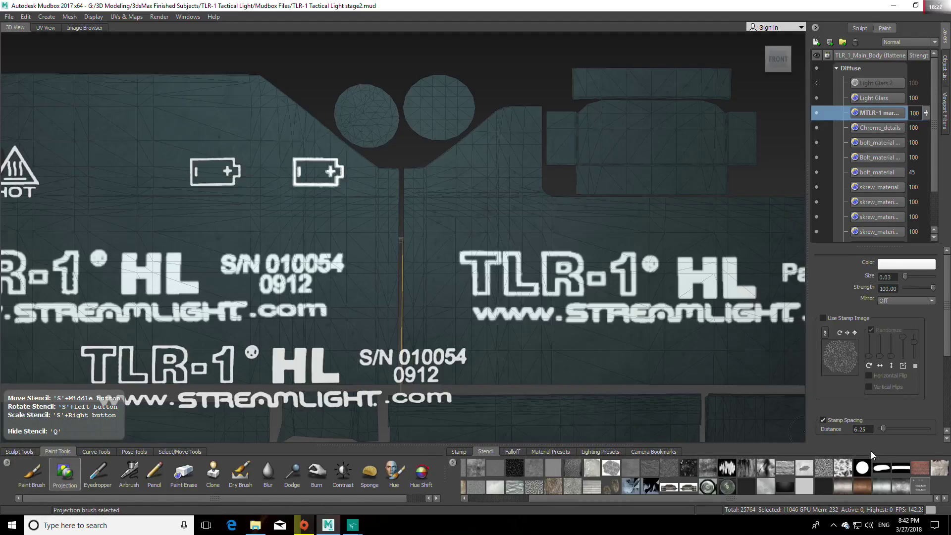
pyautogui.click(901, 487)
pyautogui.click(920, 487)
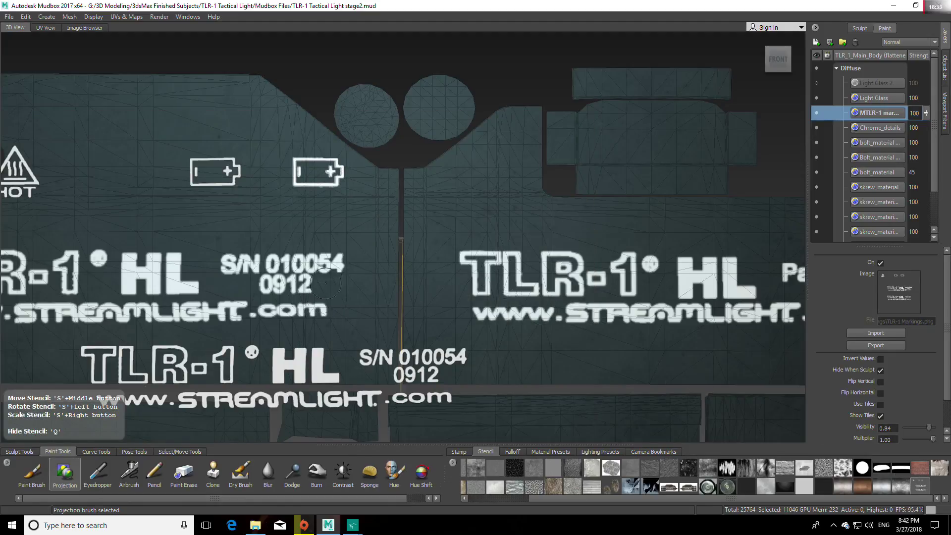
# Move the stencil's right battery symbol onto the Patented panel above its TLR-1 logo, project it there and hide the stencil
pyautogui.moveTo(326, 283)
pyautogui.keyDown('alt'); pyautogui.mouseDown(button='middle')
pyautogui.moveTo(351, 263)
pyautogui.moveTo(297, 239)
pyautogui.mouseUp(button='middle'); pyautogui.keyUp('alt')
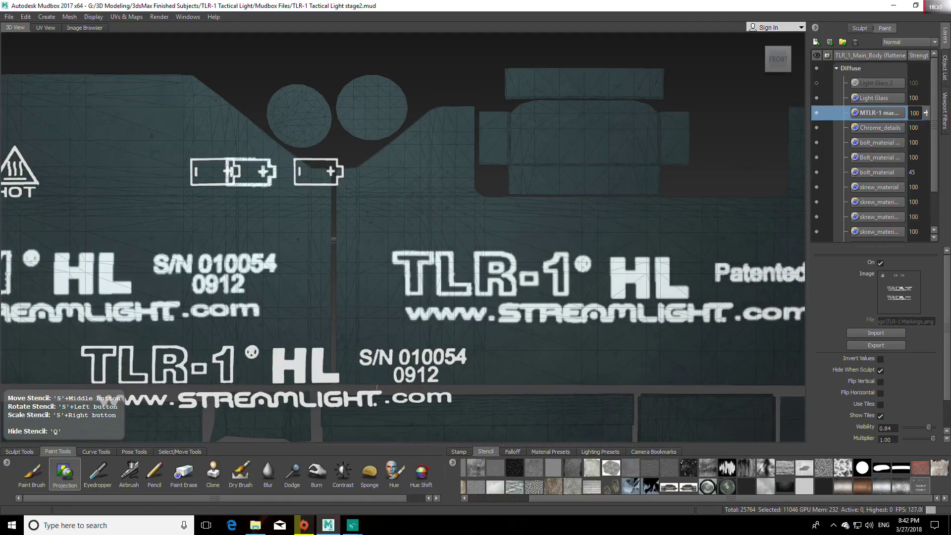
pyautogui.press('q')
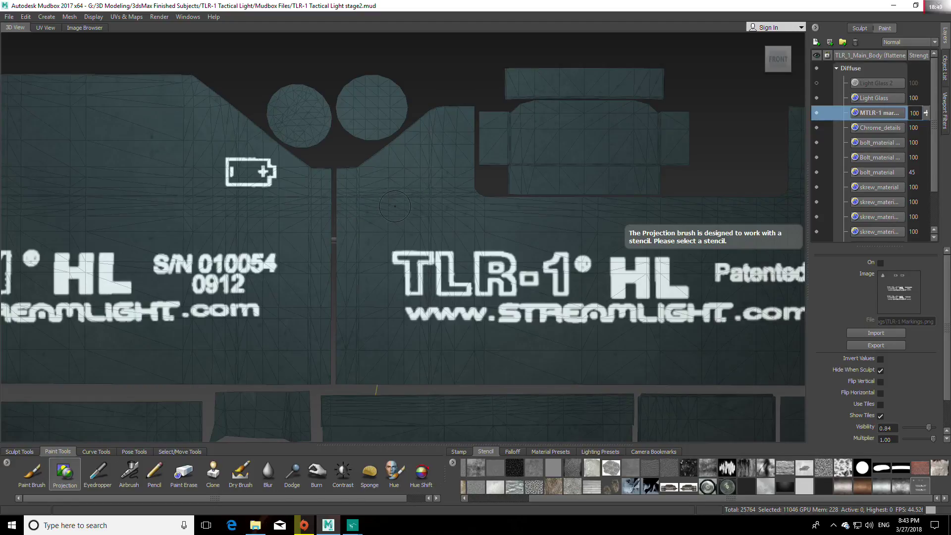
pyautogui.press('q')
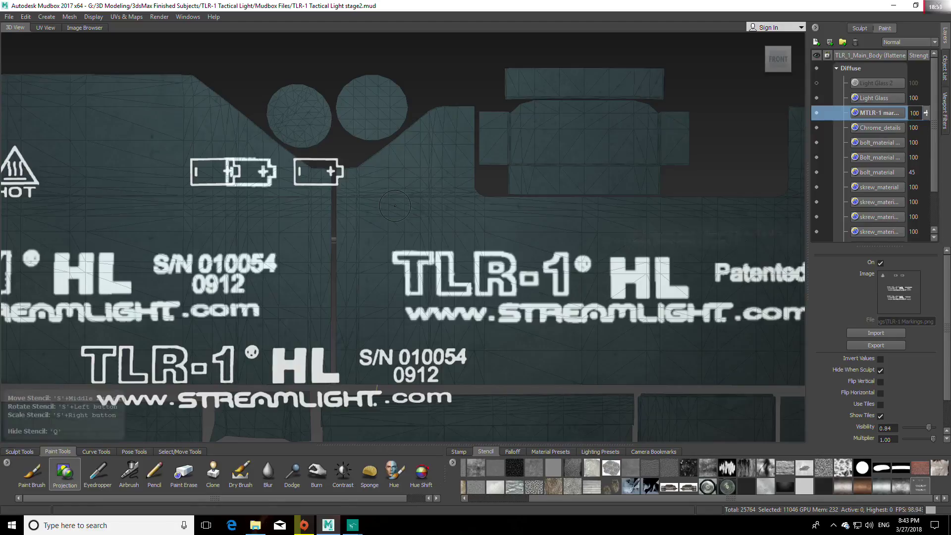
pyautogui.moveTo(395, 205); pyautogui.dragTo(469, 200, button='middle')
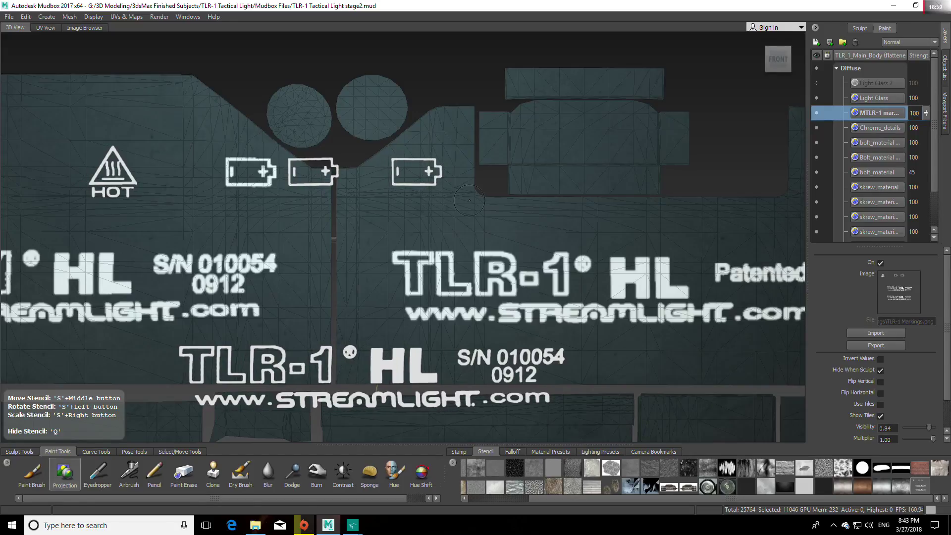
pyautogui.press('q')
pyautogui.press('q')
pyautogui.press('q')
pyautogui.press('q')
pyautogui.moveTo(464, 211); pyautogui.dragTo(465, 209, button='middle')
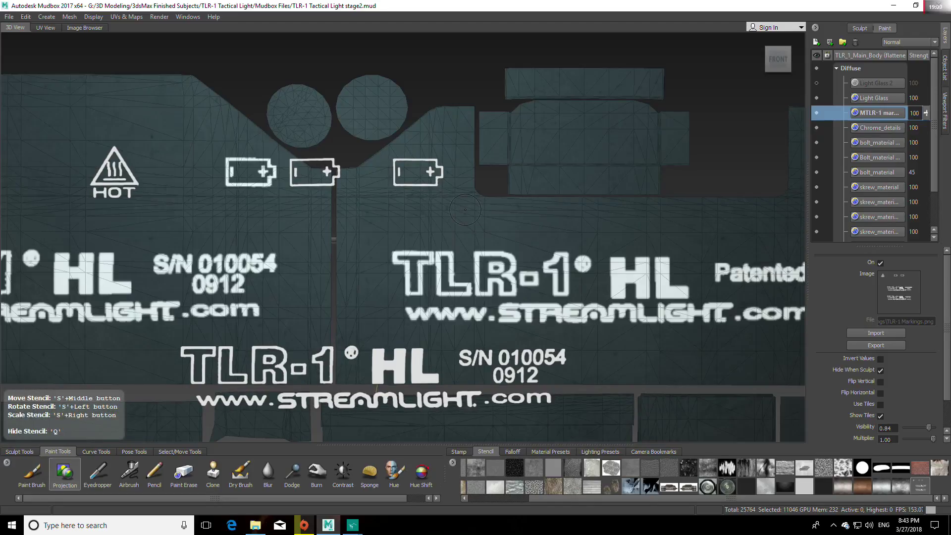
pyautogui.press('q')
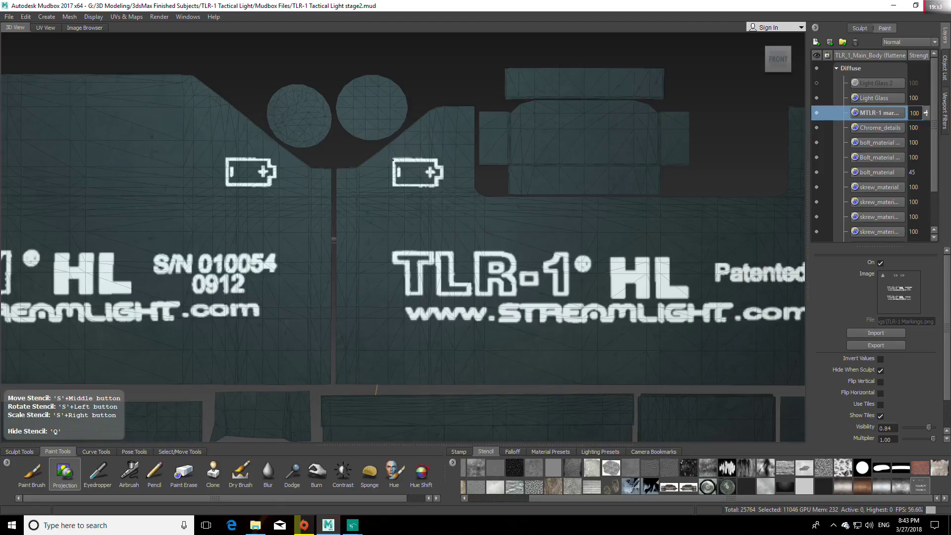
pyautogui.press('q')
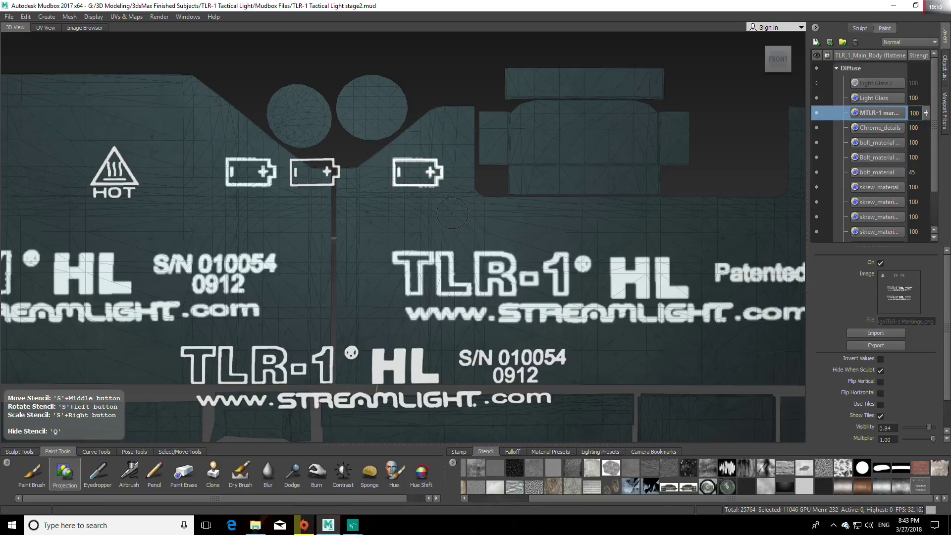
pyautogui.press('q')
# Compare the projected markings on the S/N panel with the front and back reference photos of the TLR-1
pyautogui.keyDown('alt'); pyautogui.moveTo(492, 215); pyautogui.dragTo(378, 214, button='middle'); pyautogui.keyUp('alt')
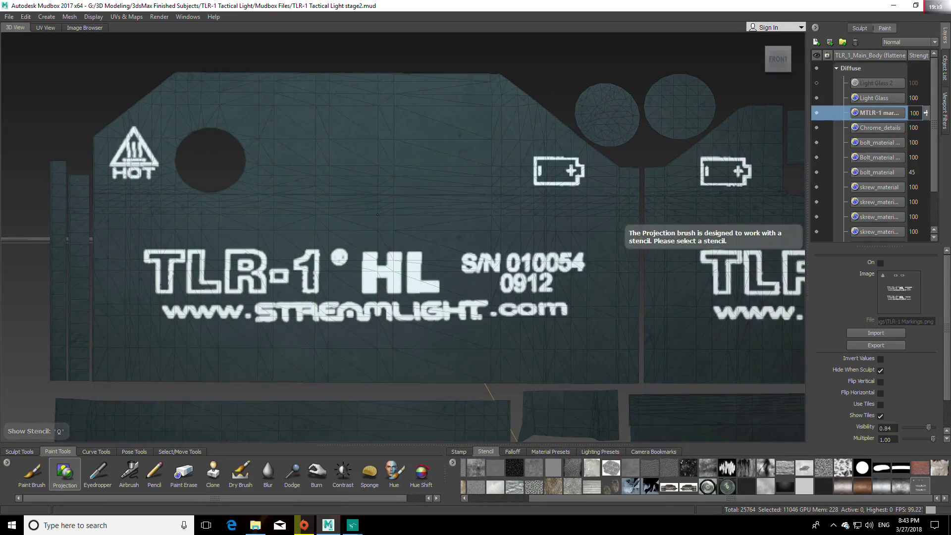
pyautogui.moveTo(352, 525)
pyautogui.moveTo(304, 450)
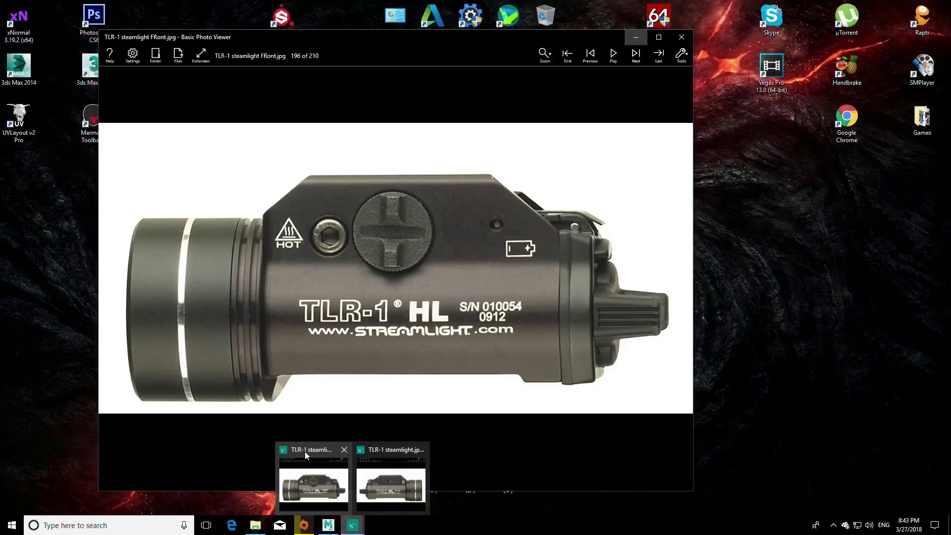
pyautogui.moveTo(391, 451)
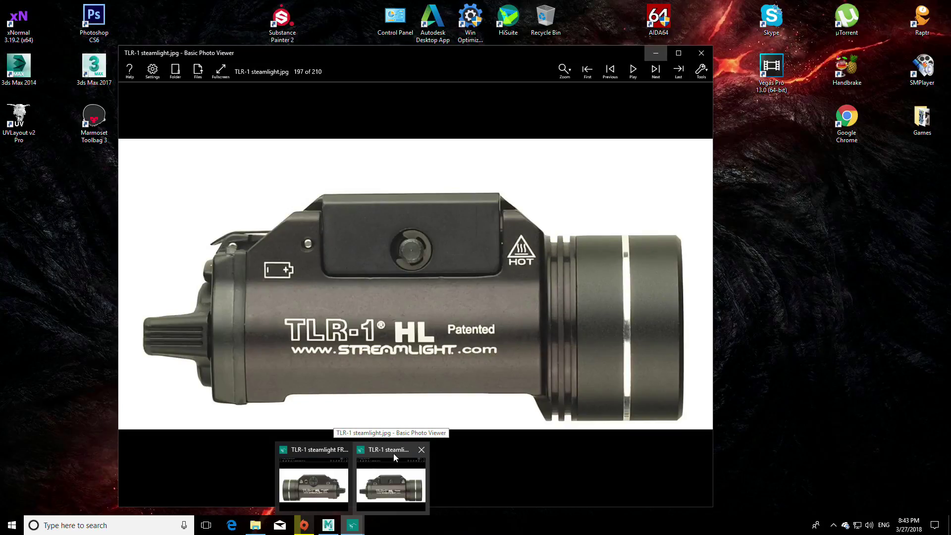
pyautogui.moveTo(337, 455)
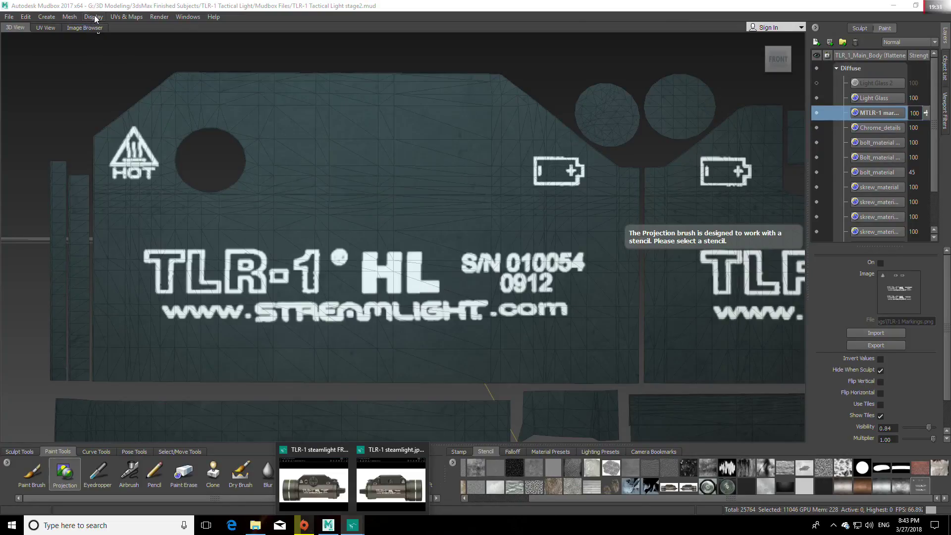
# Unflatten the main body from UV space, activate the Objects selection tool and check the markings on the Patented side
pyautogui.click(132, 17)
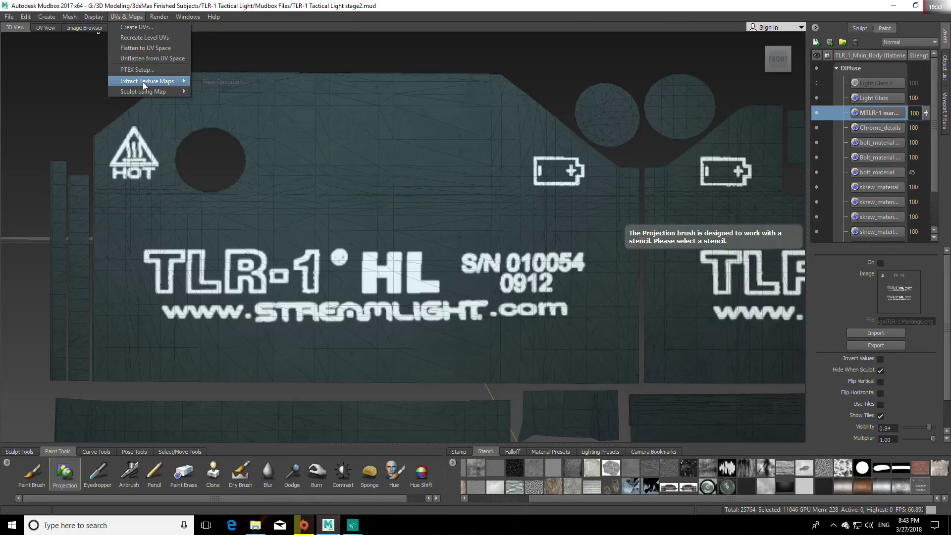
pyautogui.click(148, 59)
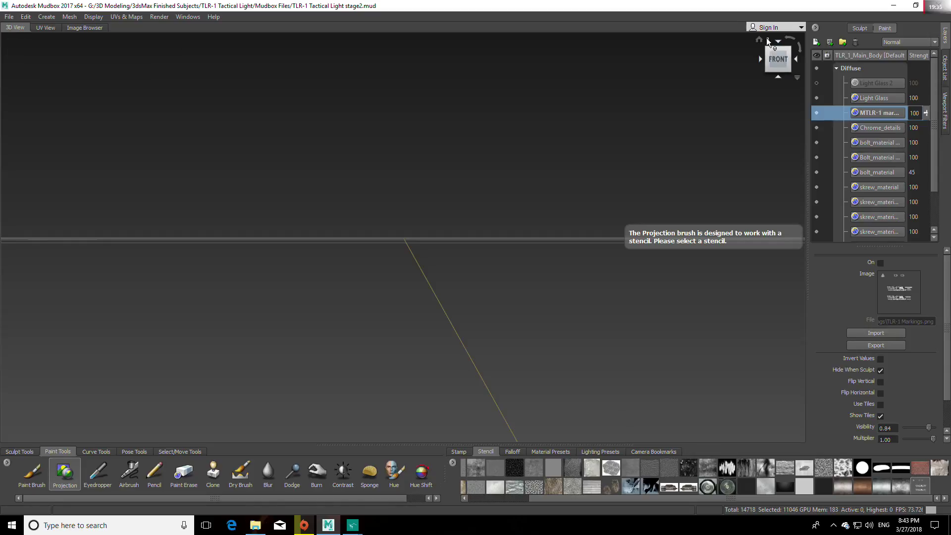
pyautogui.click(759, 40)
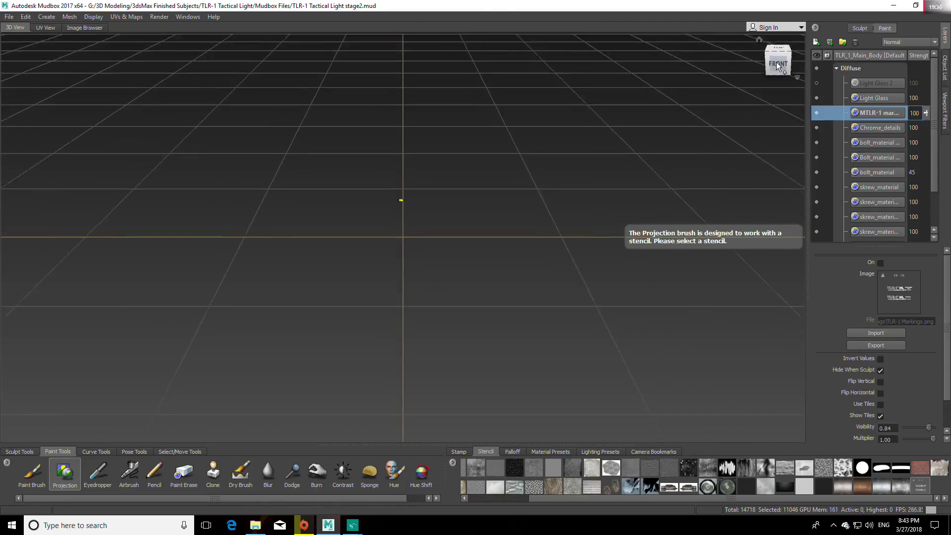
pyautogui.click(180, 452)
pyautogui.click(52, 472)
pyautogui.keyDown('alt'); pyautogui.moveTo(419, 296); pyautogui.dragTo(459, 282); pyautogui.keyUp('alt')
pyautogui.keyDown('alt'); pyautogui.moveTo(458, 282); pyautogui.dragTo(440, 336, button='right'); pyautogui.keyUp('alt')
pyautogui.keyDown('alt'); pyautogui.moveTo(440, 336); pyautogui.dragTo(30, 331); pyautogui.keyUp('alt')
pyautogui.keyDown('alt'); pyautogui.moveTo(357, 333); pyautogui.dragTo(218, 331); pyautogui.keyUp('alt')
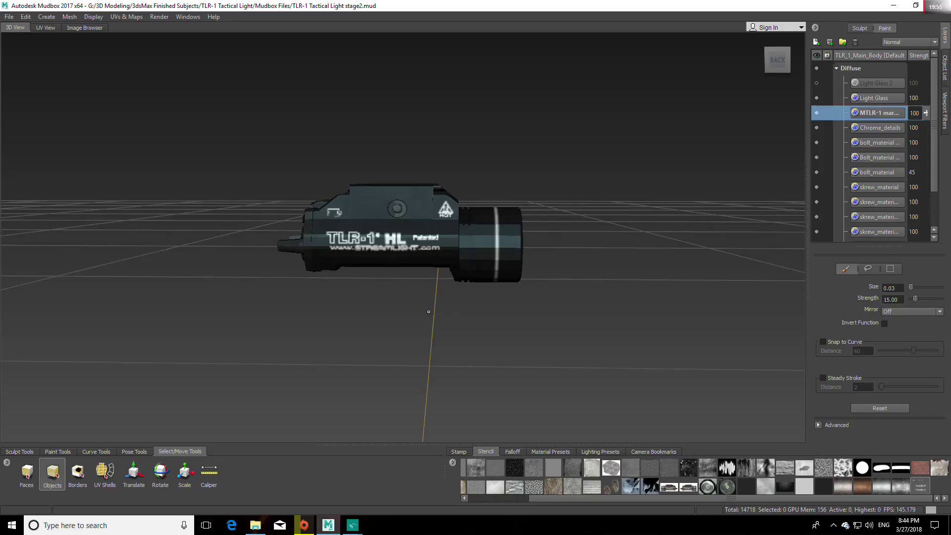
pyautogui.scroll(3, 424, 301)
# Flatten the main body to UV space again and examine the battery and HOT symbols on both side panels from the front
pyautogui.click(127, 17)
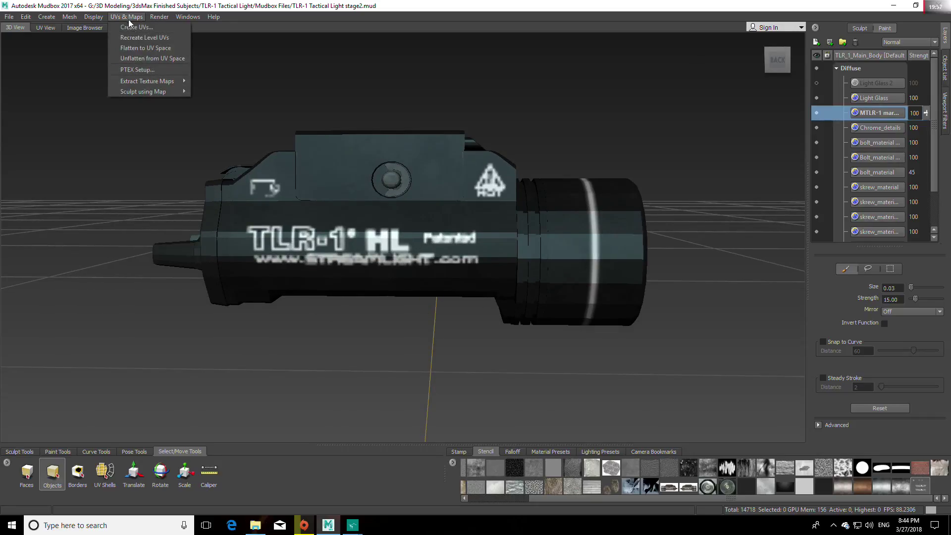
pyautogui.click(139, 47)
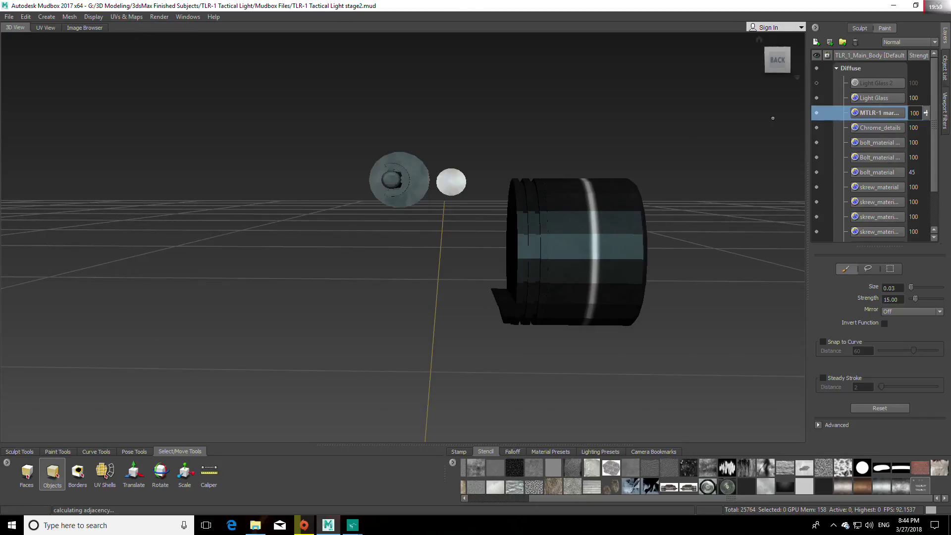
pyautogui.click(776, 59)
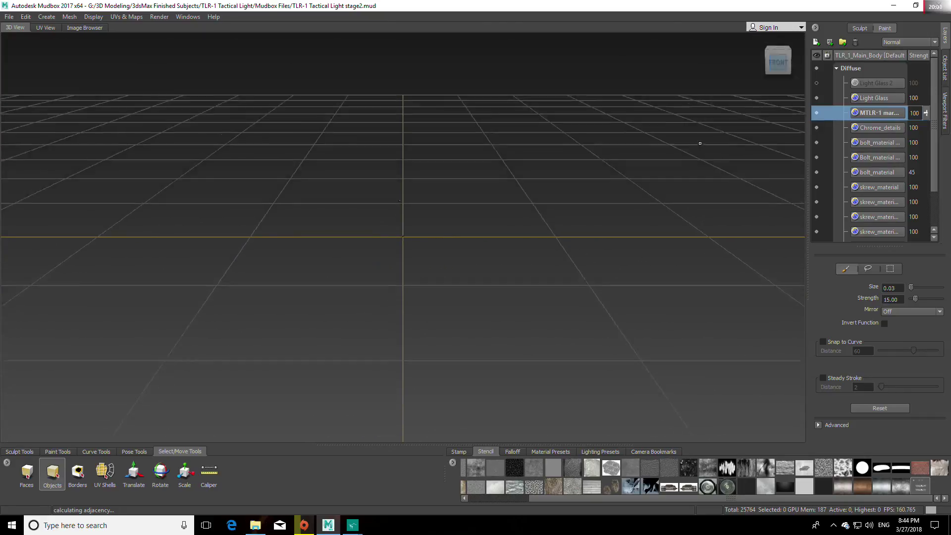
pyautogui.keyDown('alt'); pyautogui.moveTo(474, 165); pyautogui.dragTo(488, 221, button='right'); pyautogui.keyUp('alt')
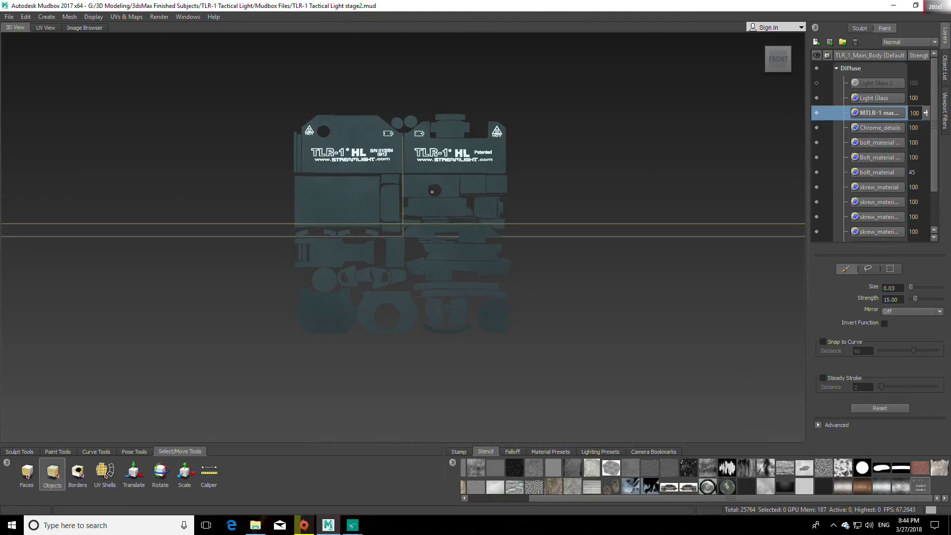
pyautogui.keyDown('alt'); pyautogui.moveTo(431, 191); pyautogui.dragTo(435, 171, button='right'); pyautogui.keyUp('alt')
pyautogui.keyDown('alt'); pyautogui.moveTo(435, 171); pyautogui.dragTo(408, 316, button='middle'); pyautogui.keyUp('alt')
pyautogui.keyDown('alt'); pyautogui.moveTo(408, 315); pyautogui.dragTo(428, 253, button='right'); pyautogui.keyUp('alt')
pyautogui.keyDown('alt'); pyautogui.moveTo(429, 253); pyautogui.dragTo(460, 284, button='middle'); pyautogui.keyUp('alt')
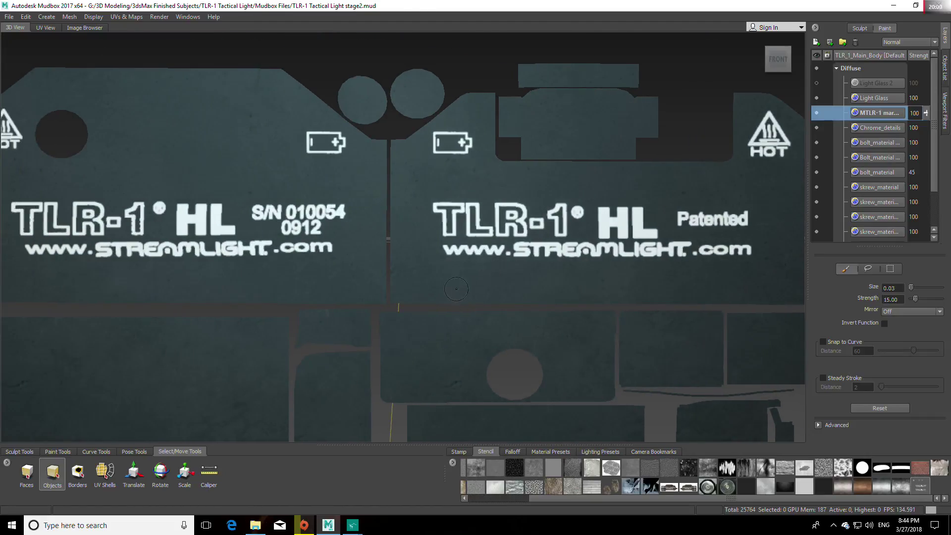
pyautogui.keyDown('alt'); pyautogui.moveTo(566, 345); pyautogui.dragTo(467, 340, button='middle'); pyautogui.keyUp('alt')
pyautogui.scroll(-3, 468, 339)
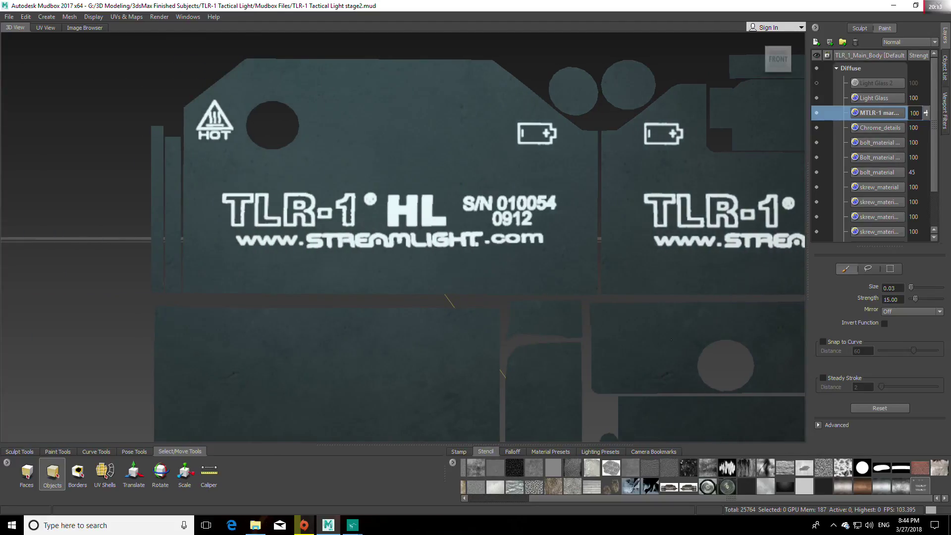
# Unflatten the main body from UV space and bring the assembled light into the front view
pyautogui.click(121, 17)
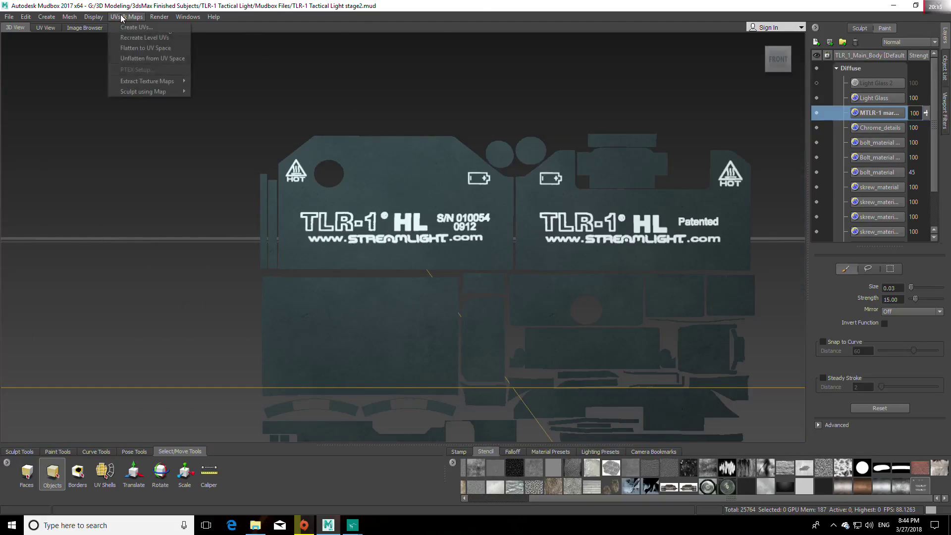
pyautogui.click(140, 58)
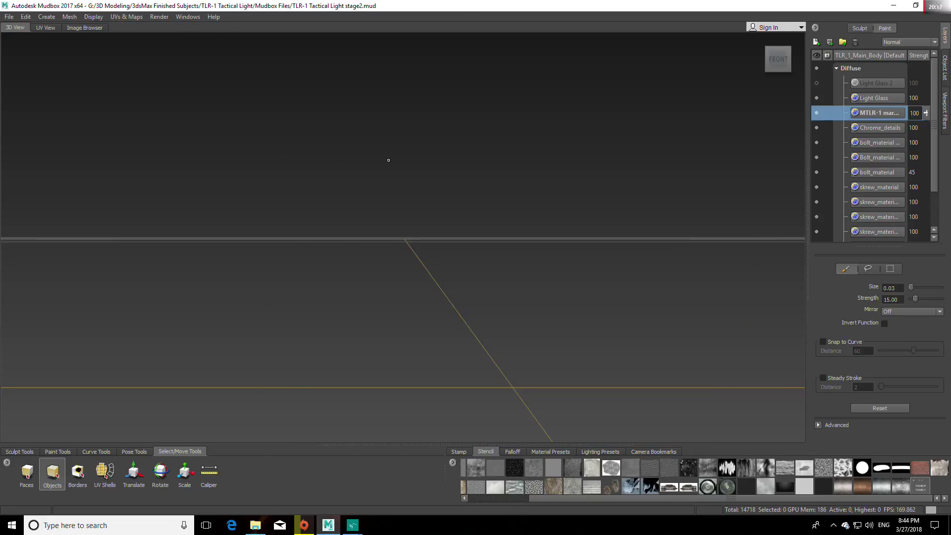
pyautogui.click(760, 40)
pyautogui.click(778, 64)
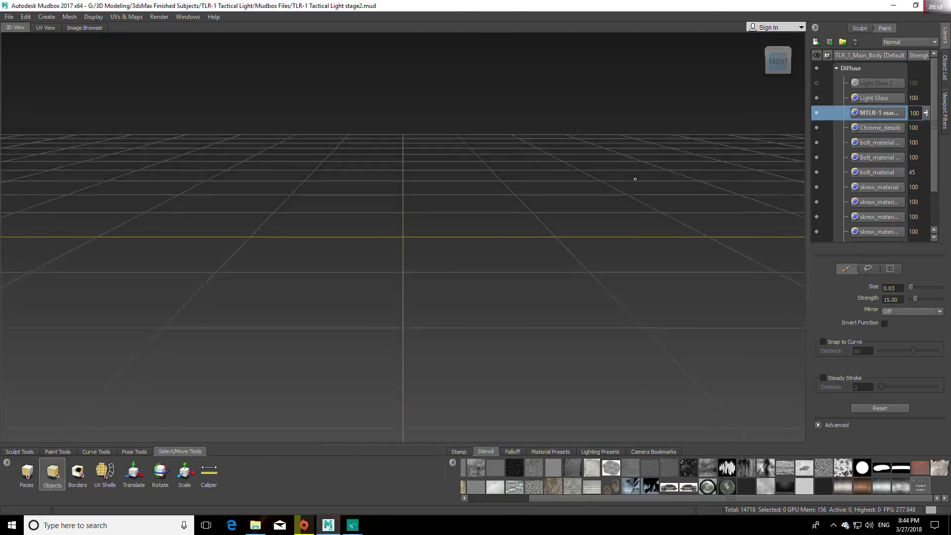
pyautogui.scroll(3, 508, 252)
pyautogui.keyDown('alt'); pyautogui.moveTo(497, 195); pyautogui.dragTo(491, 278, button='middle'); pyautogui.keyUp('alt')
pyautogui.scroll(6, 473, 284)
pyautogui.scroll(3, 488, 275)
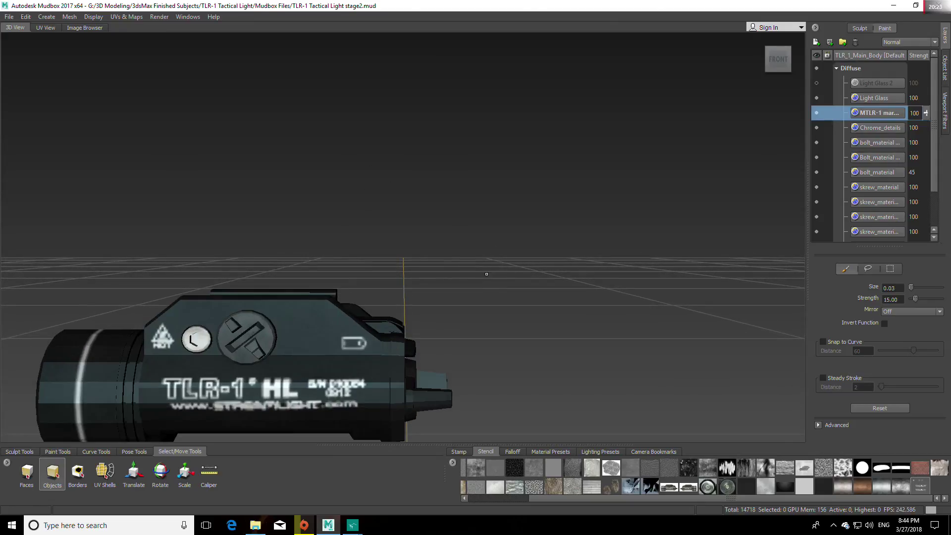
# Examine the markings on the S/N side of the assembled light from an angled lens-side view and from the front
pyautogui.keyDown('alt'); pyautogui.moveTo(487, 328); pyautogui.dragTo(497, 216, button='middle'); pyautogui.keyUp('alt')
pyautogui.scroll(2, 484, 284)
pyautogui.keyDown('alt'); pyautogui.moveTo(484, 284); pyautogui.dragTo(614, 305); pyautogui.keyUp('alt')
pyautogui.keyDown('alt'); pyautogui.moveTo(427, 352); pyautogui.dragTo(599, 283, button='middle'); pyautogui.keyUp('alt')
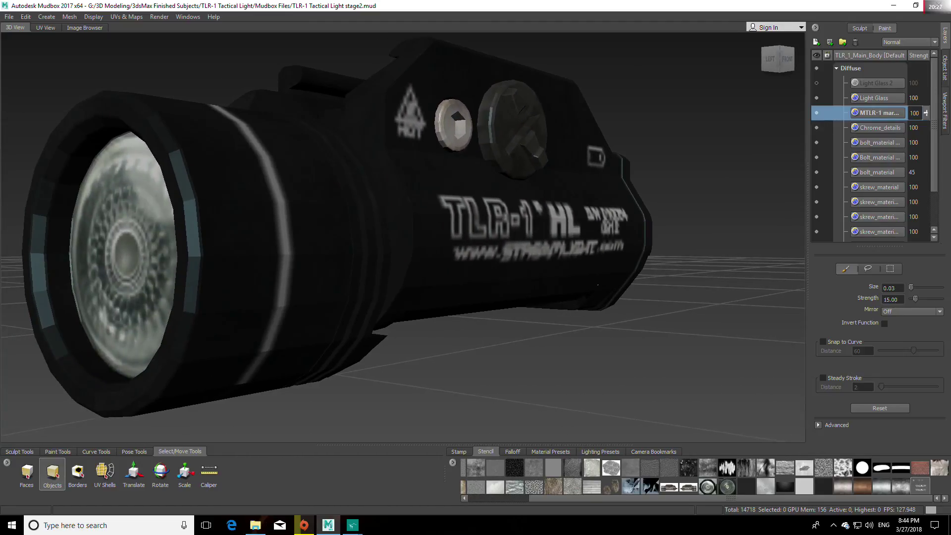
pyautogui.scroll(-3, 599, 283)
pyautogui.keyDown('alt'); pyautogui.moveTo(598, 283); pyautogui.dragTo(582, 327); pyautogui.keyUp('alt')
pyautogui.keyDown('alt'); pyautogui.moveTo(498, 331); pyautogui.dragTo(474, 318); pyautogui.keyUp('alt')
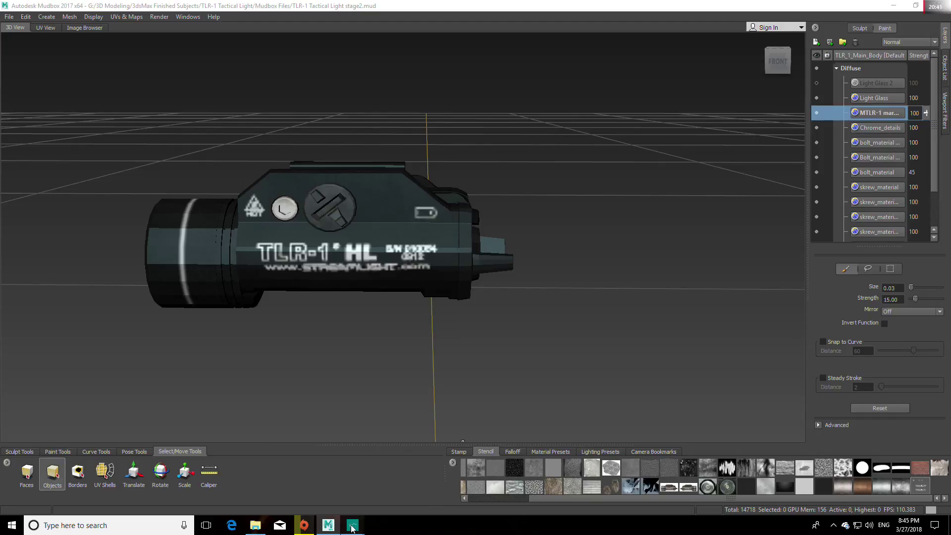
# Call up the reference photo previews and inspect the battery symbol and rear end of the light's S/N side close up
pyautogui.moveTo(352, 524)
pyautogui.moveTo(373, 451)
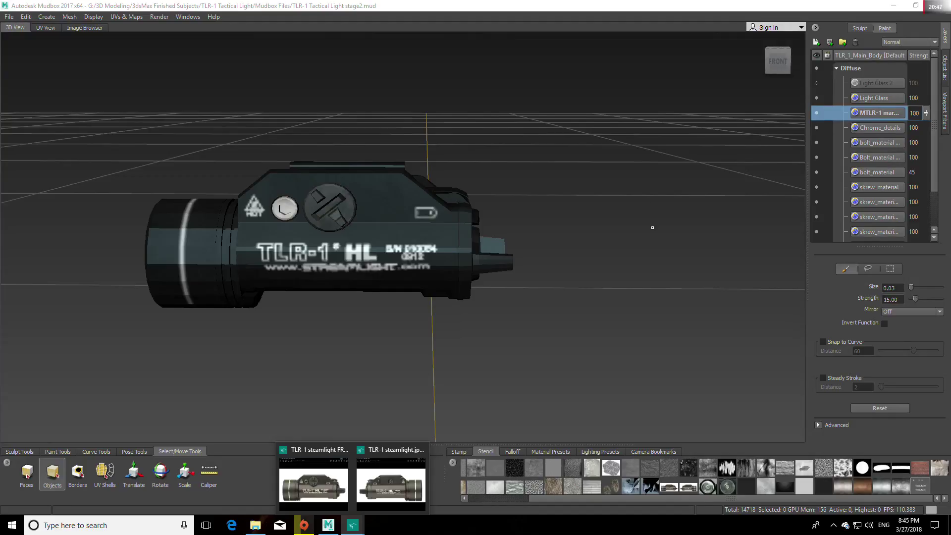
pyautogui.keyDown('alt'); pyautogui.moveTo(653, 243); pyautogui.dragTo(253, 243); pyautogui.keyUp('alt')
pyautogui.keyDown('alt'); pyautogui.moveTo(254, 242); pyautogui.dragTo(394, 208, button='right'); pyautogui.keyUp('alt')
pyautogui.keyDown('alt'); pyautogui.moveTo(394, 208); pyautogui.dragTo(545, 219); pyautogui.keyUp('alt')
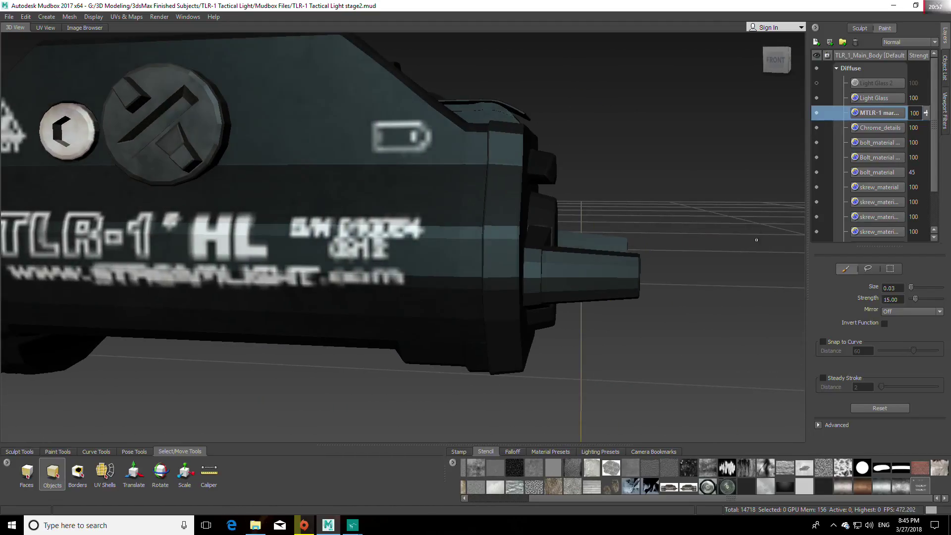
# Bring up the TLR-1 steamlight.jpg reference photo and study its HOT and battery symbols and lettering
pyautogui.click(353, 526)
pyautogui.moveTo(384, 450)
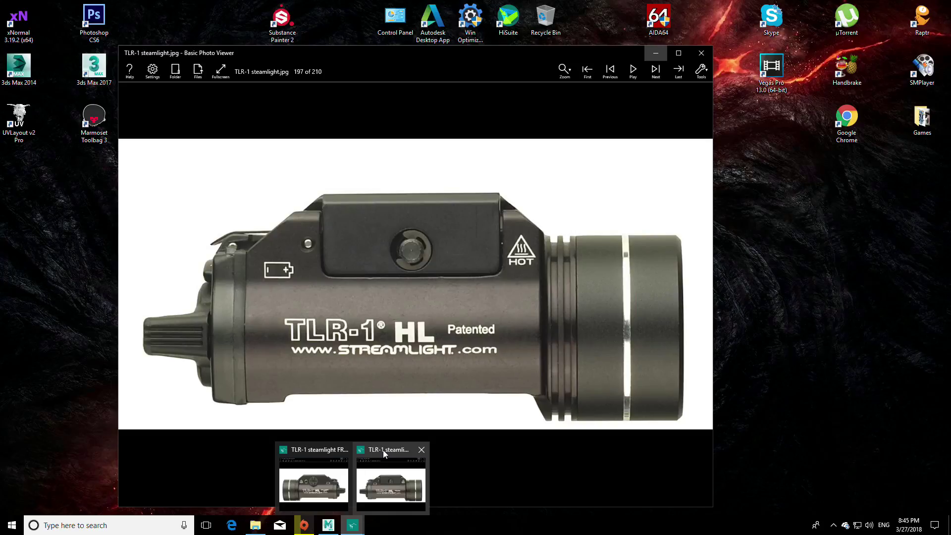
pyautogui.click(383, 450)
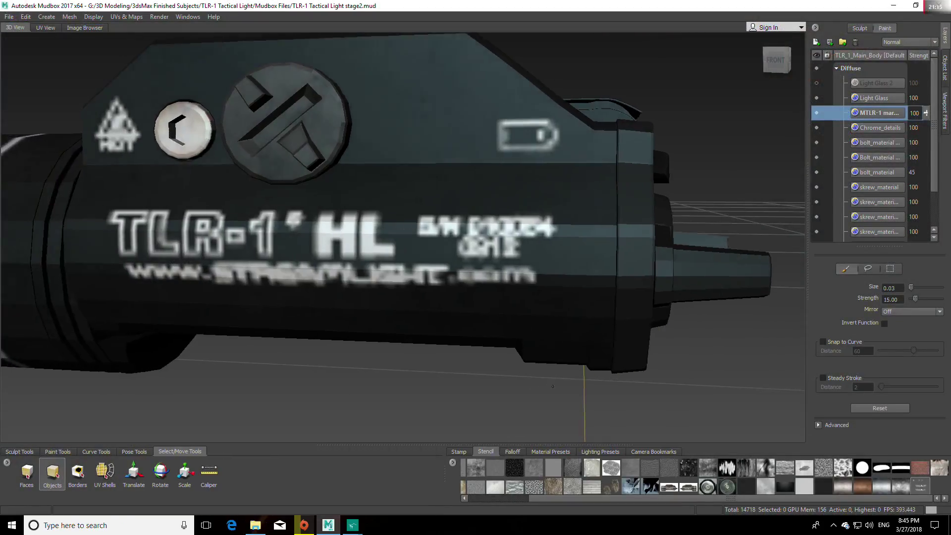
# Clean up the rough outline of the battery symbol on the S/N side using Paint Erase with a reduced brush size
pyautogui.press('a')
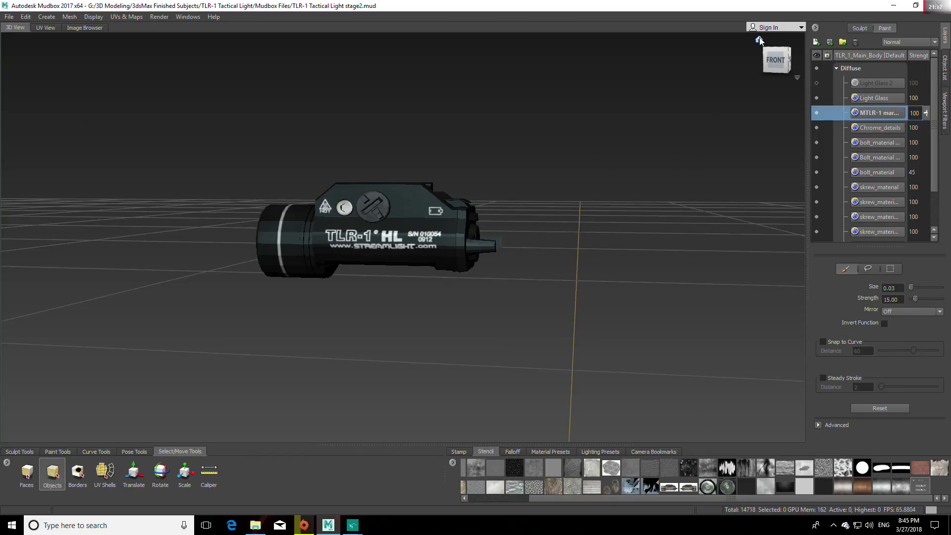
pyautogui.click(758, 40)
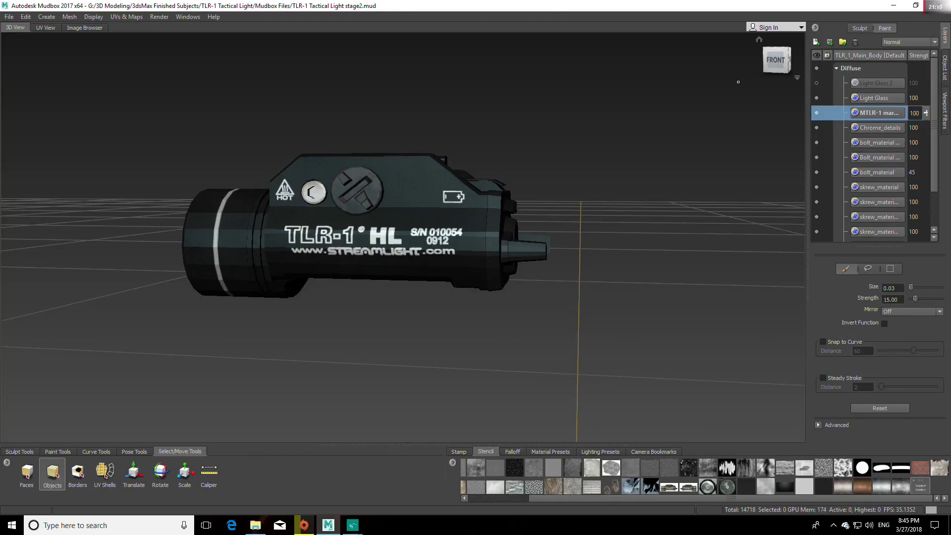
pyautogui.click(776, 59)
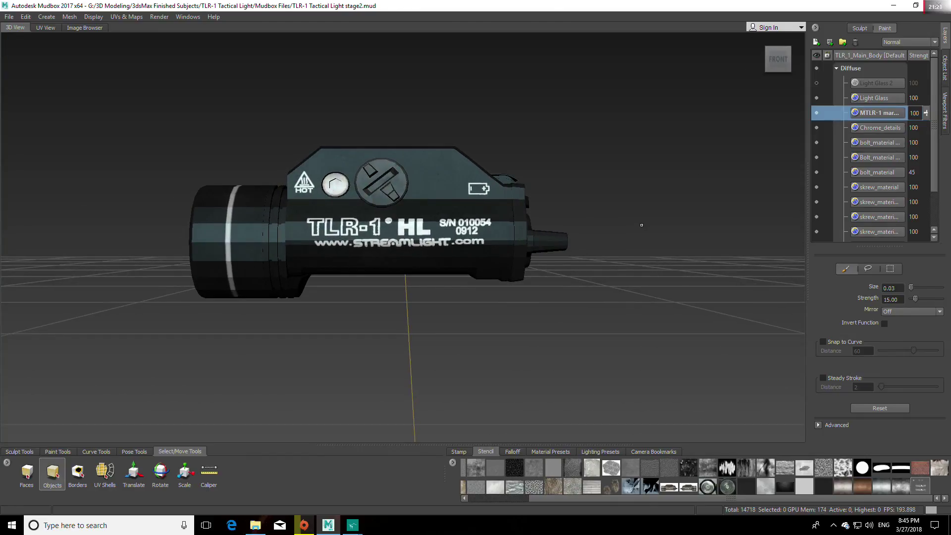
pyautogui.scroll(1, 642, 226)
pyautogui.keyDown('alt'); pyautogui.moveTo(664, 244); pyautogui.dragTo(607, 274, button='middle'); pyautogui.keyUp('alt')
pyautogui.scroll(3, 607, 263)
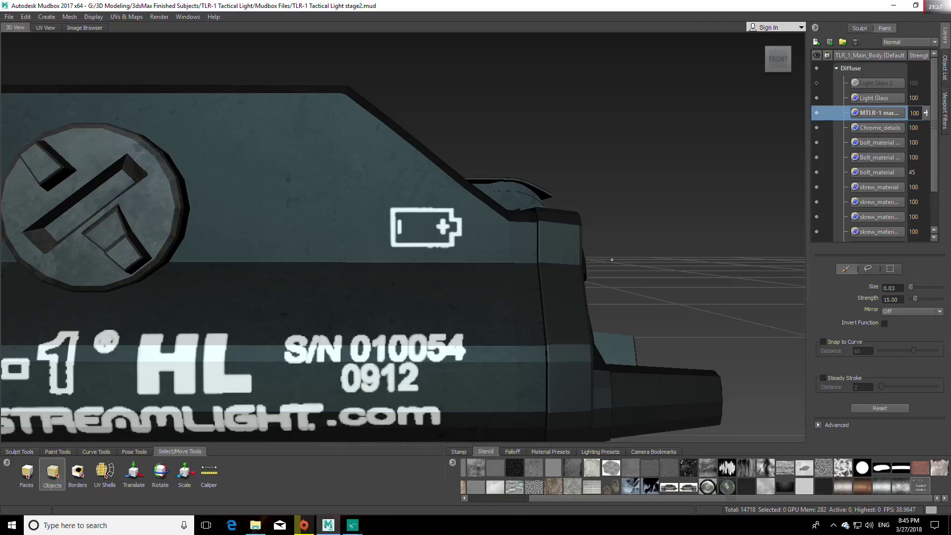
pyautogui.click(93, 454)
pyautogui.click(61, 450)
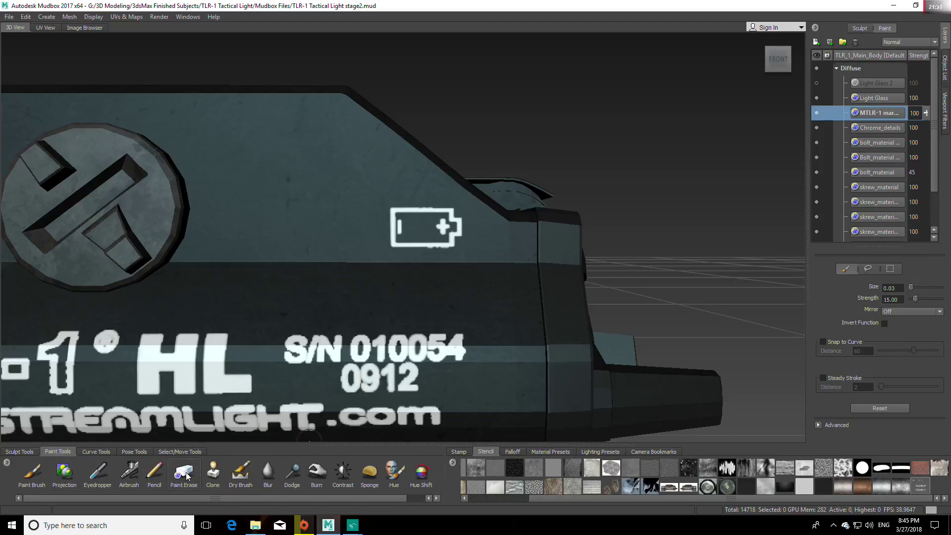
pyautogui.click(184, 473)
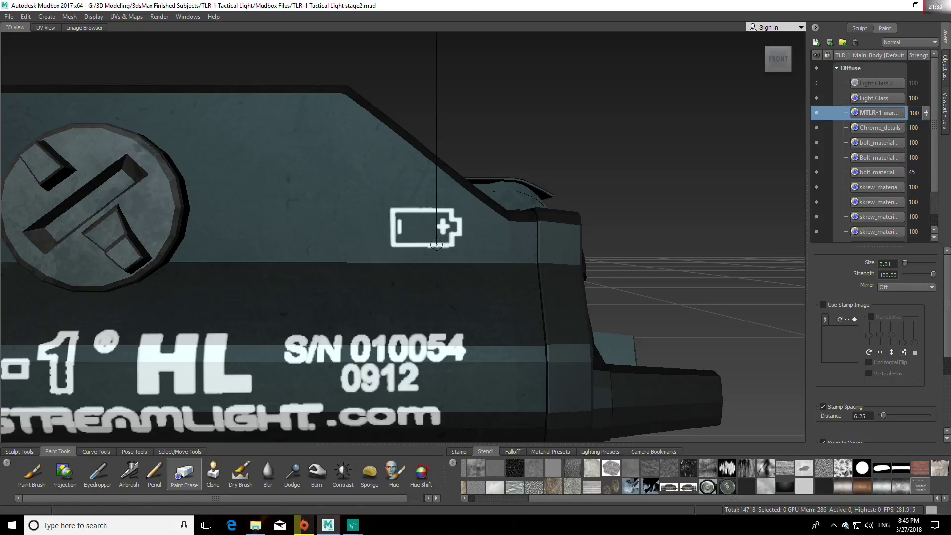
pyautogui.keyDown('alt'); pyautogui.moveTo(437, 245); pyautogui.dragTo(478, 256, button='right'); pyautogui.keyUp('alt')
pyautogui.scroll(-3, 477, 255)
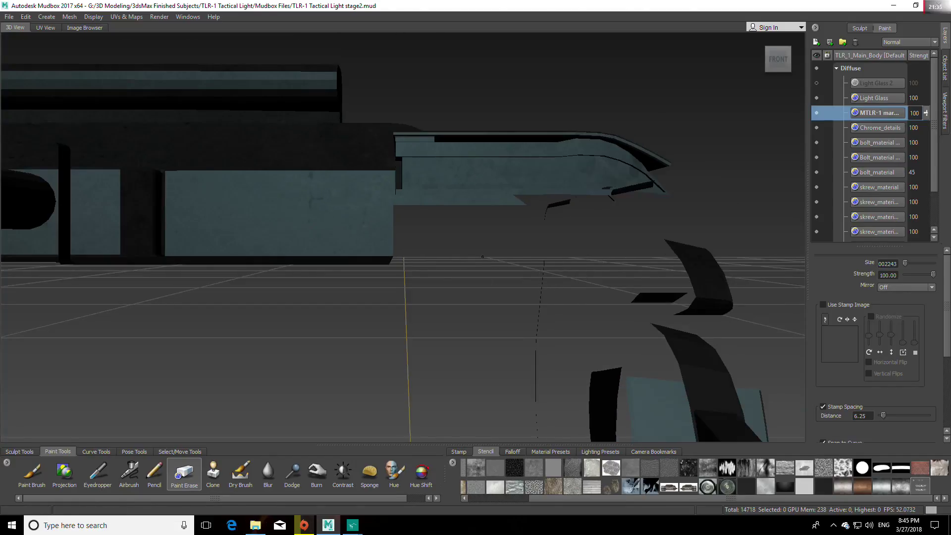
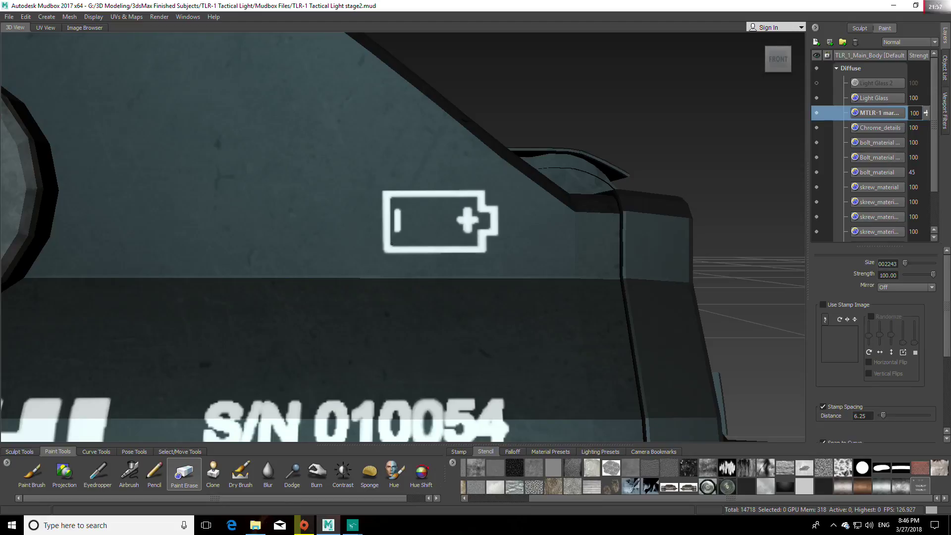
# Erase the uneven edges along the outline of the battery symbol on the opposite side panel, the one without the serial number
pyautogui.scroll(-5, 472, 287)
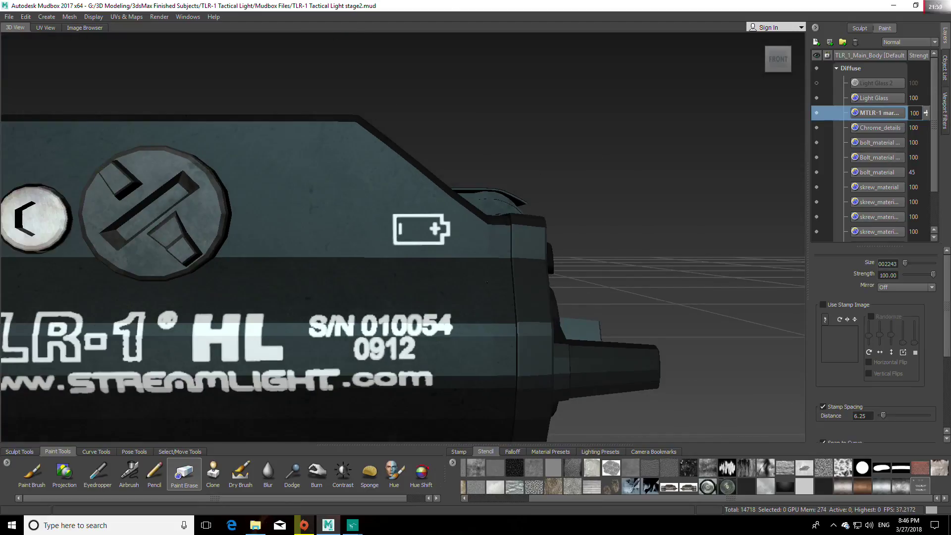
pyautogui.keyDown('alt'); pyautogui.moveTo(76, 256); pyautogui.dragTo(352, 255, button='middle'); pyautogui.keyUp('alt')
pyautogui.scroll(5, 352, 254)
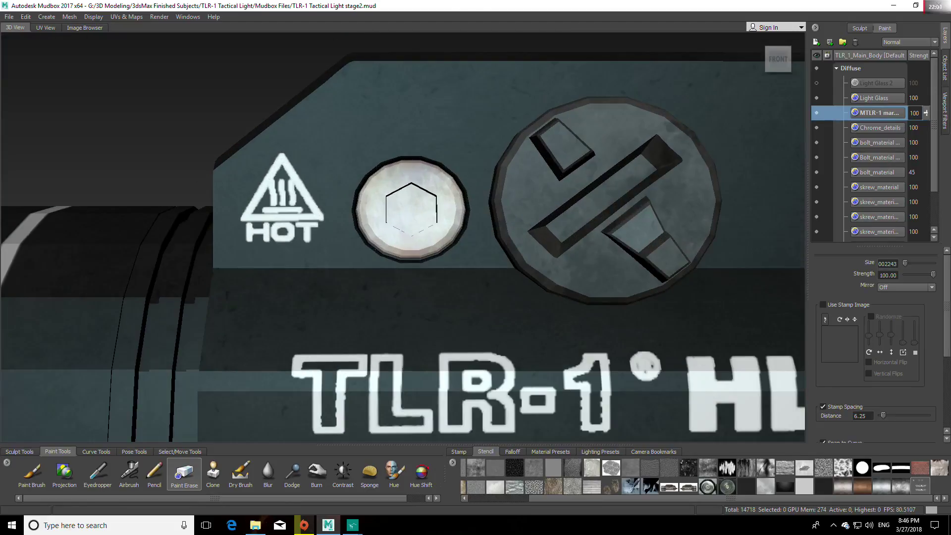
pyautogui.scroll(-6, 314, 253)
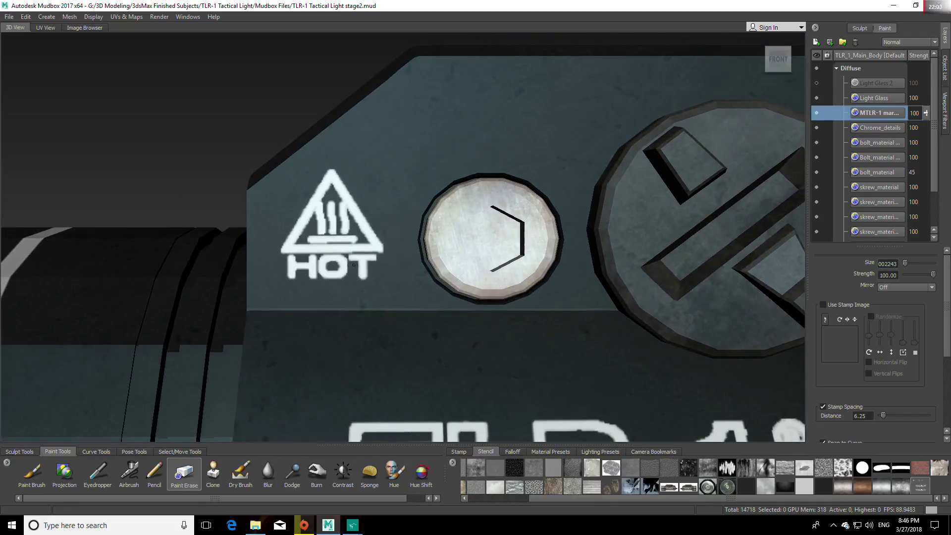
pyautogui.scroll(-2, 469, 289)
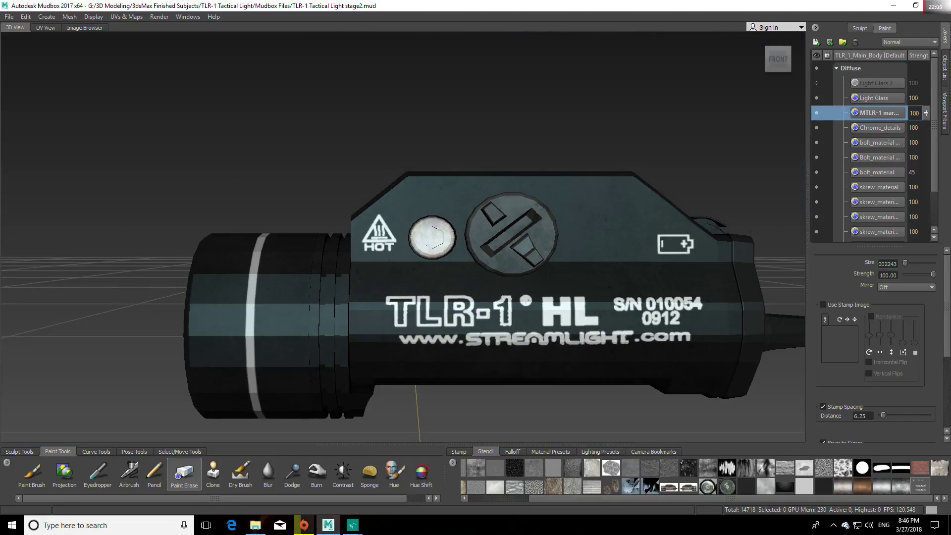
pyautogui.keyDown('alt'); pyautogui.moveTo(623, 336); pyautogui.dragTo(267, 289); pyautogui.keyUp('alt')
pyautogui.keyDown('alt'); pyautogui.moveTo(266, 288); pyautogui.dragTo(381, 312, button='right'); pyautogui.keyUp('alt')
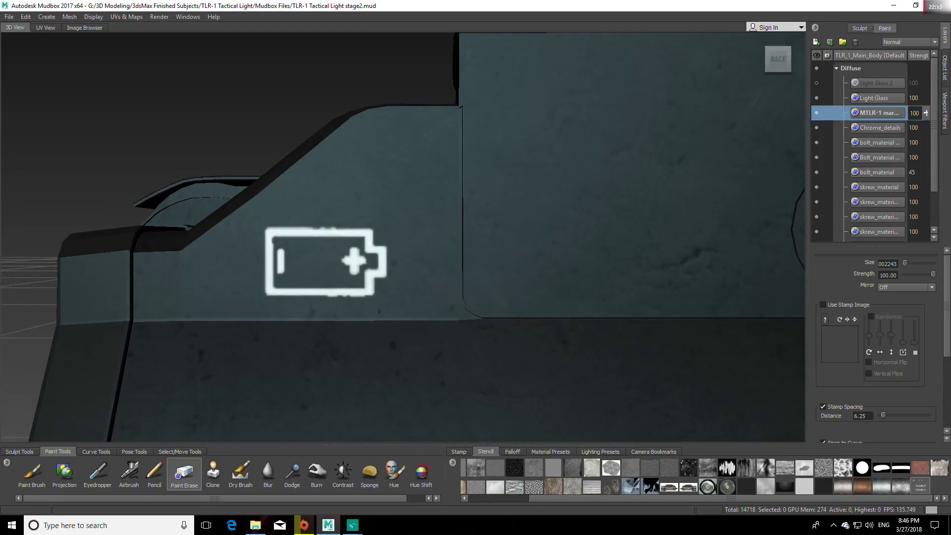
pyautogui.moveTo(369, 298); pyautogui.dragTo(327, 296)
pyautogui.moveTo(328, 227); pyautogui.dragTo(265, 227)
pyautogui.moveTo(274, 240); pyautogui.dragTo(273, 282)
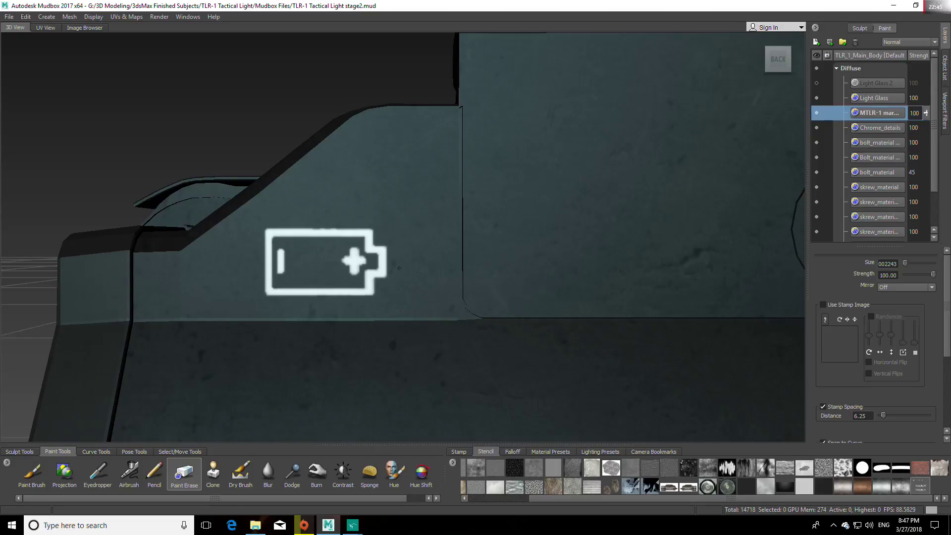
# Inspect the whole light with its cleaned-up markings from a distance, from the lens side and from the front
pyautogui.scroll(-10, 394, 268)
pyautogui.keyDown('alt'); pyautogui.moveTo(540, 343); pyautogui.dragTo(462, 339, button='middle'); pyautogui.keyUp('alt')
pyautogui.keyDown('alt'); pyautogui.moveTo(462, 339); pyautogui.dragTo(419, 330); pyautogui.keyUp('alt')
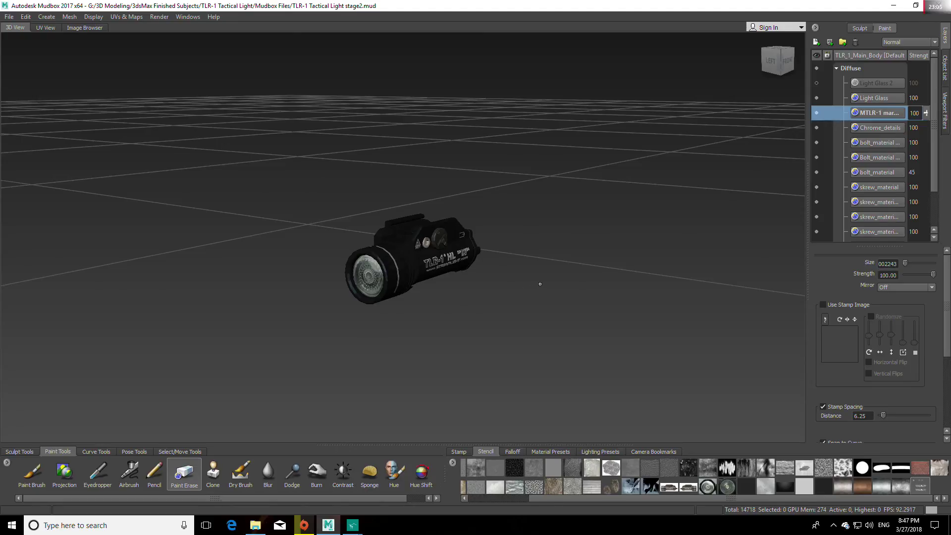
pyautogui.keyDown('alt'); pyautogui.moveTo(702, 94); pyautogui.dragTo(684, 208); pyautogui.keyUp('alt')
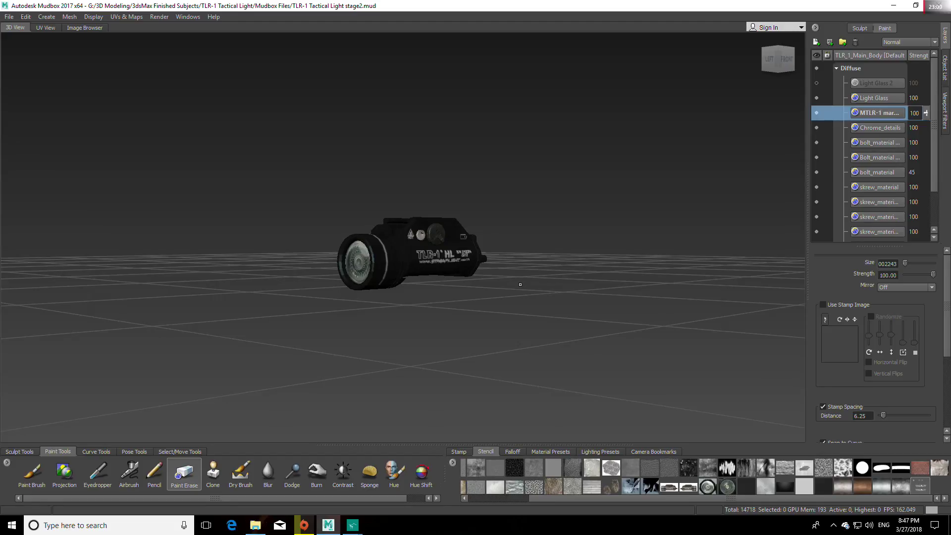
pyautogui.scroll(3, 520, 293)
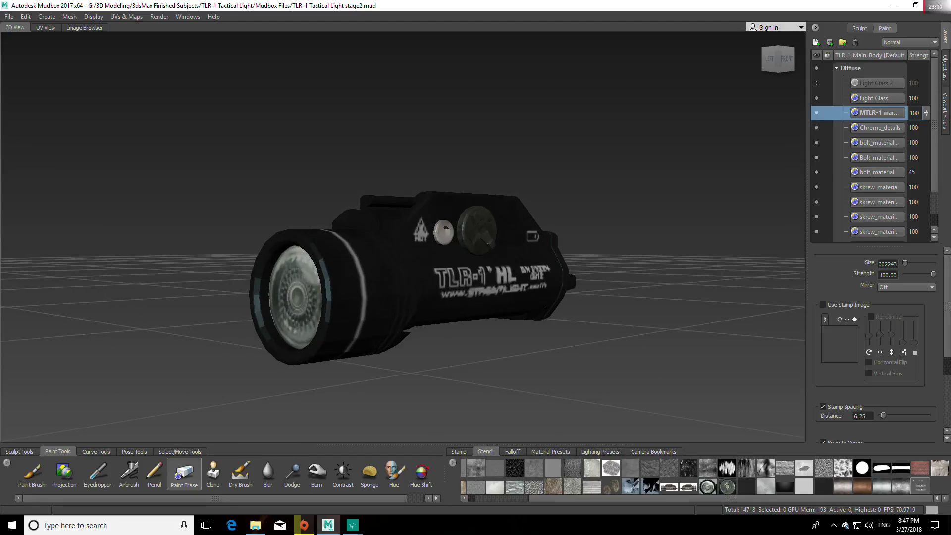
pyautogui.scroll(3, 547, 306)
pyautogui.keyDown('alt'); pyautogui.moveTo(547, 306); pyautogui.dragTo(432, 315); pyautogui.keyUp('alt')
pyautogui.scroll(2, 445, 324)
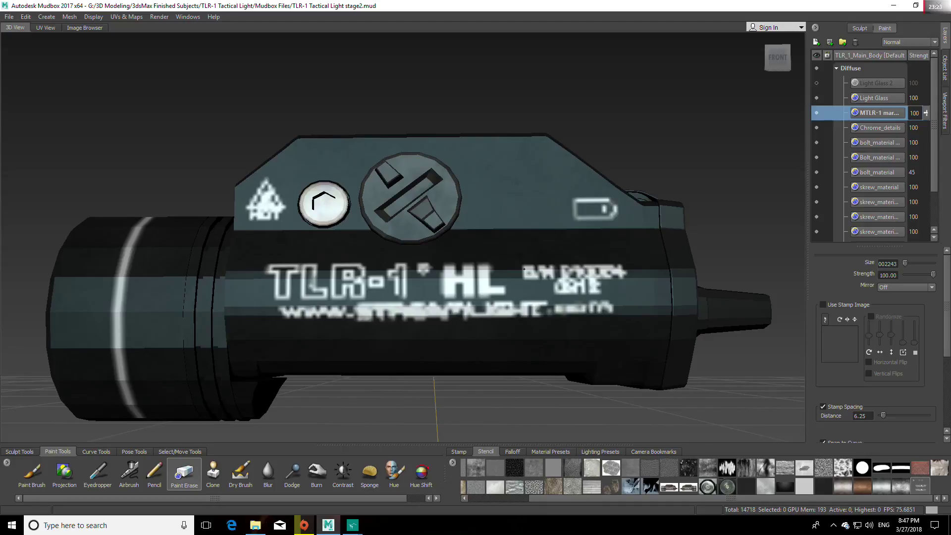
pyautogui.click(771, 55)
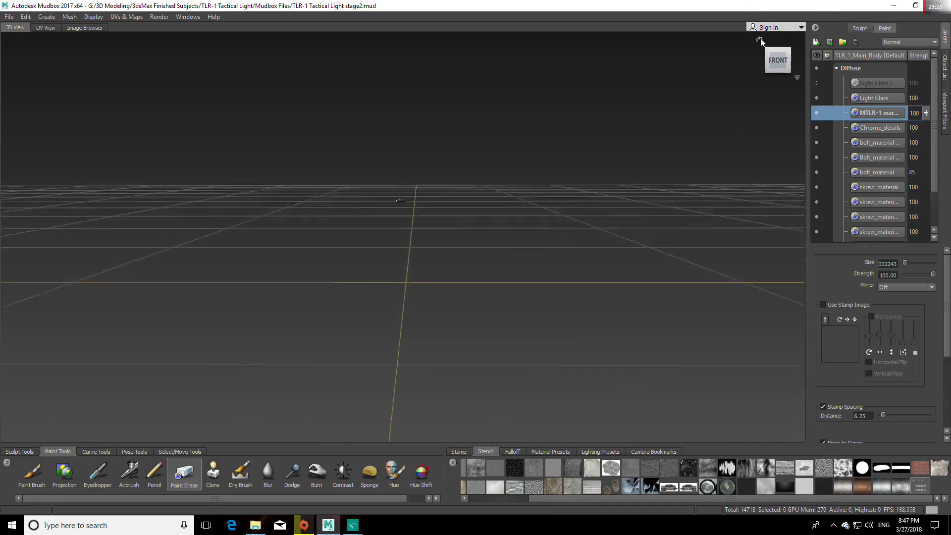
# Examine the front-side markings on the flashlight model and compare them with the TLR-1 reference photos
pyautogui.click(771, 56)
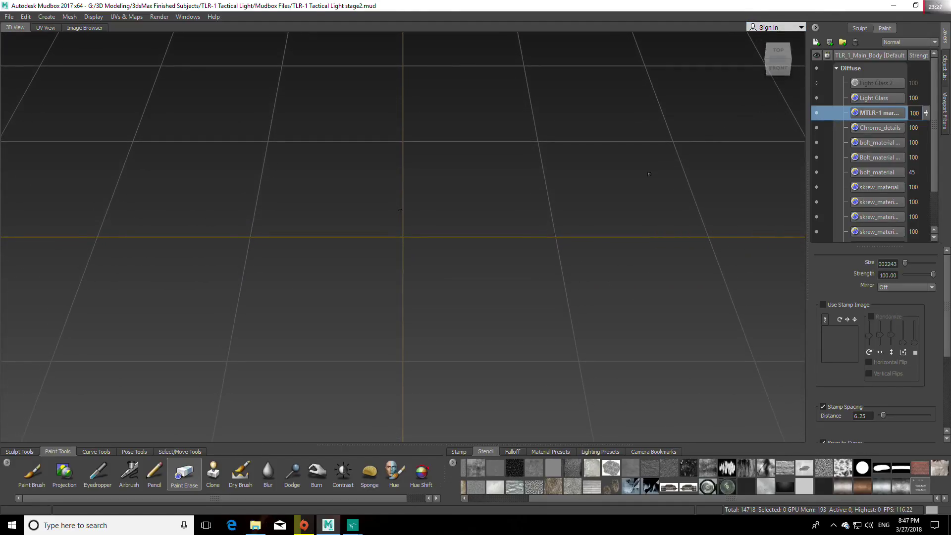
pyautogui.click(778, 68)
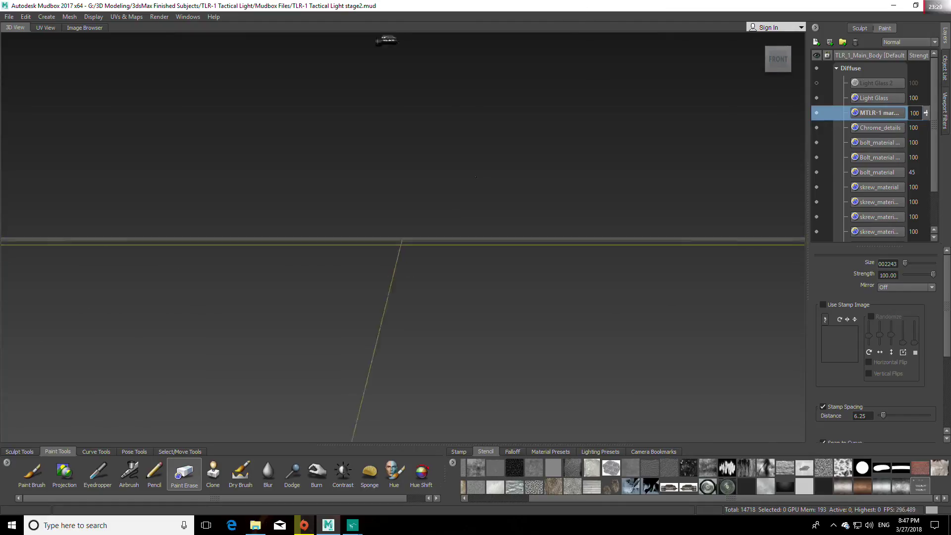
pyautogui.scroll(5, 441, 218)
pyautogui.keyDown('alt'); pyautogui.moveTo(459, 181); pyautogui.dragTo(461, 238, button='middle'); pyautogui.keyUp('alt')
pyautogui.scroll(6, 489, 209)
pyautogui.scroll(4, 460, 254)
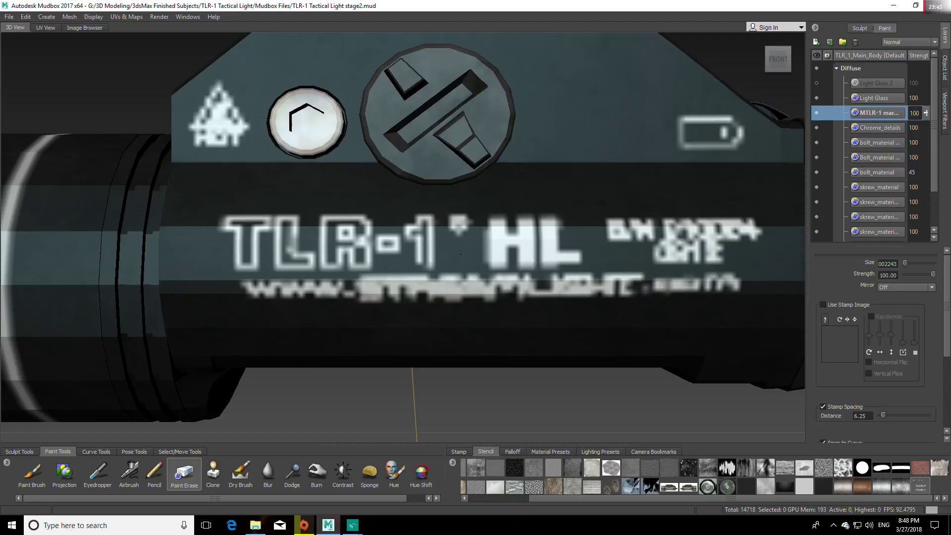
pyautogui.press('a')
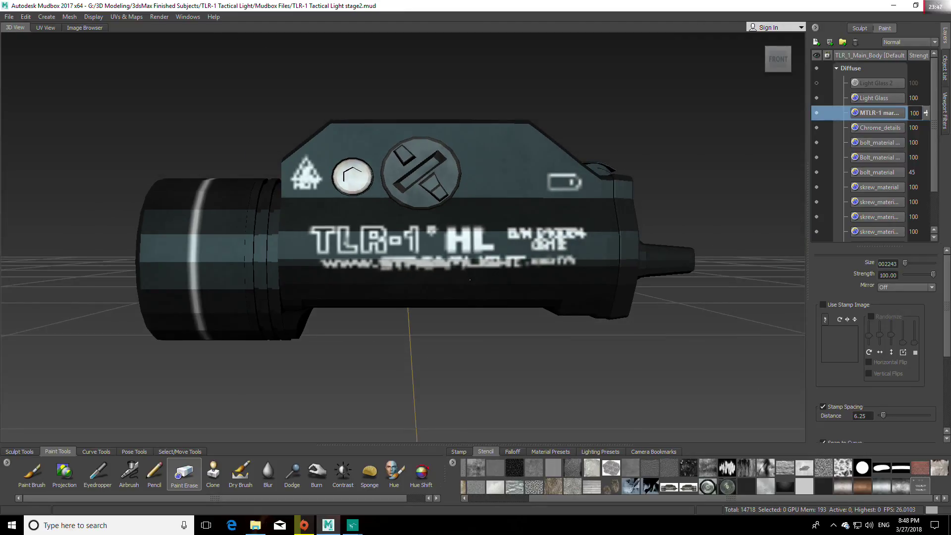
pyautogui.keyDown('alt'); pyautogui.moveTo(547, 315); pyautogui.dragTo(368, 288); pyautogui.keyUp('alt')
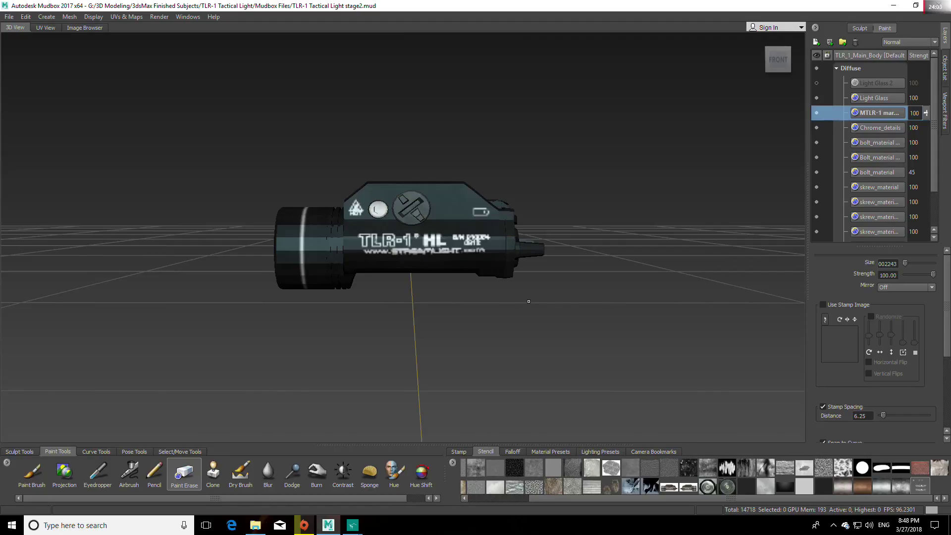
pyautogui.moveTo(353, 525)
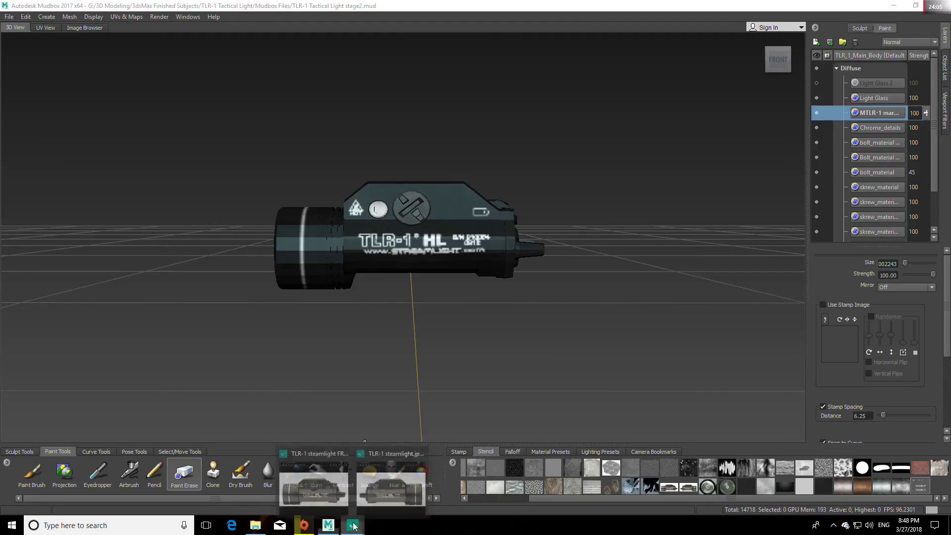
pyautogui.moveTo(325, 450)
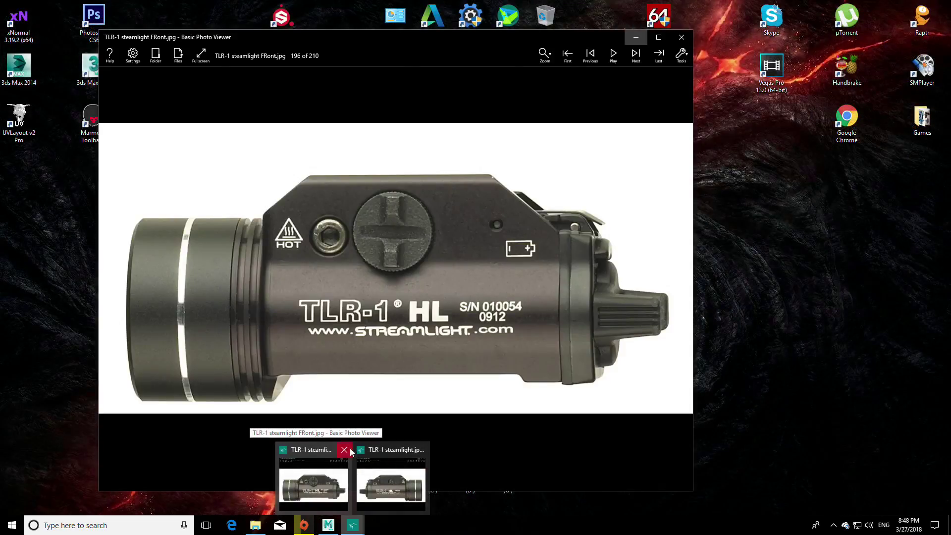
pyautogui.moveTo(384, 450)
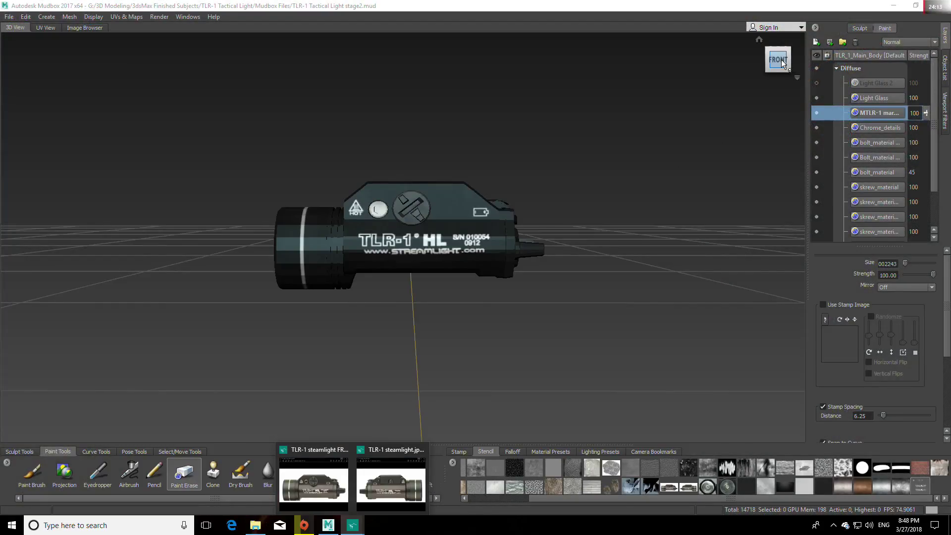
# Load the "TLR-1 steamlight FRont.jpg" image as a stencil over a close front view of the flashlight
pyautogui.click(781, 63)
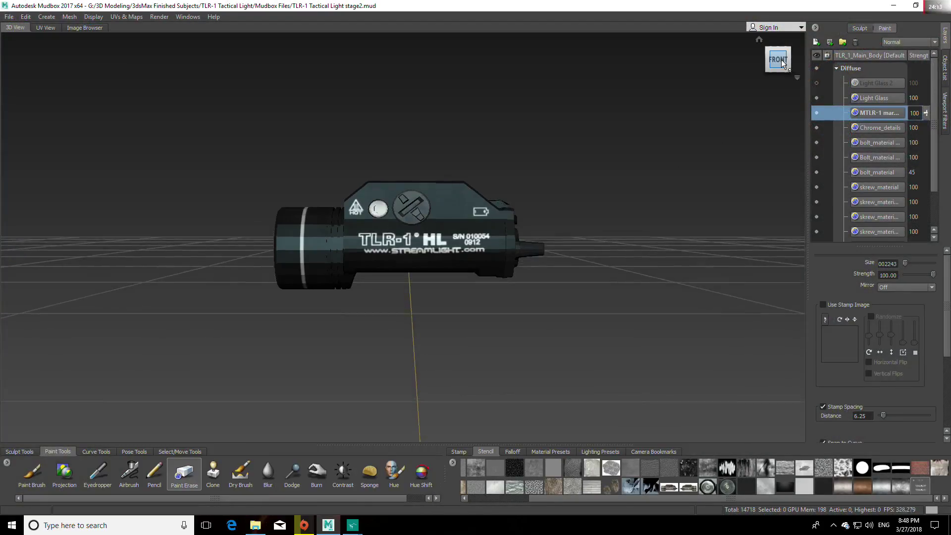
pyautogui.scroll(5, 530, 274)
pyautogui.scroll(4, 530, 274)
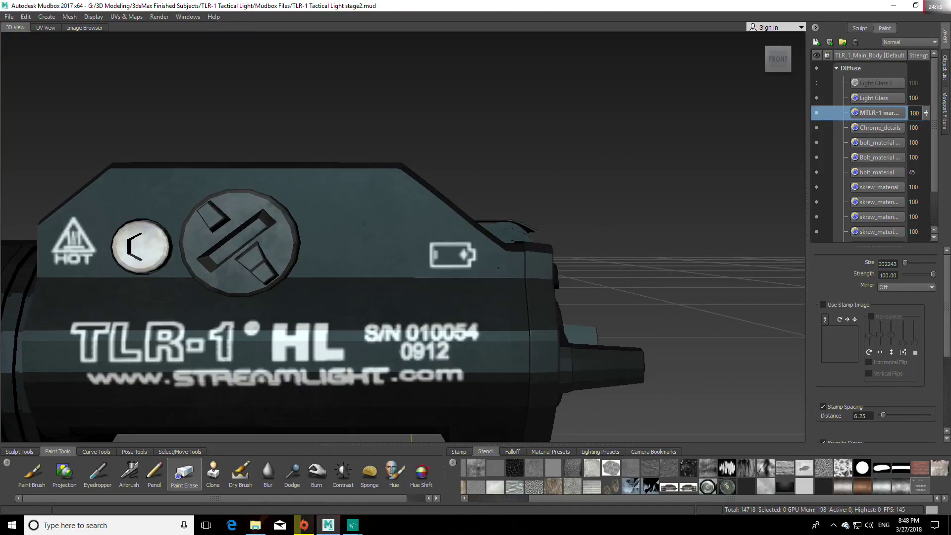
pyautogui.scroll(-5, 503, 287)
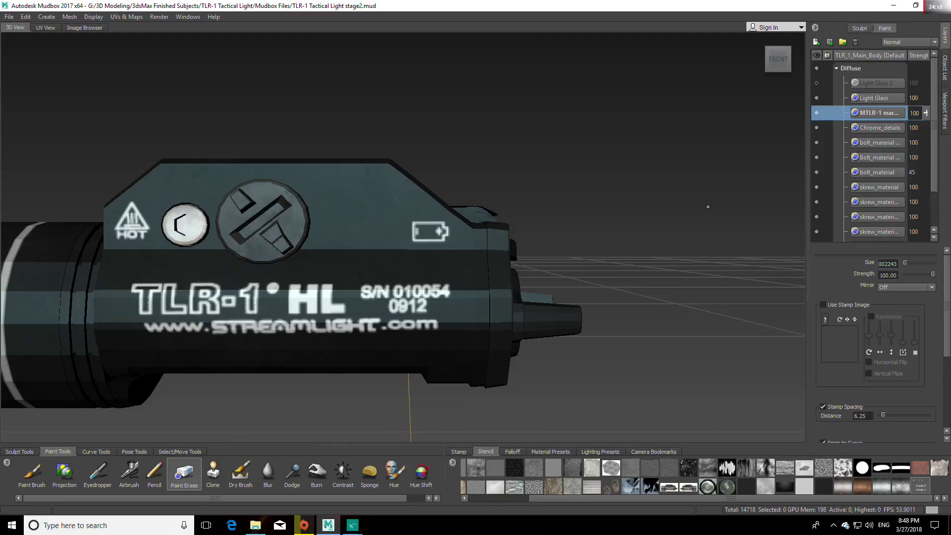
pyautogui.press('q')
pyautogui.press('q')
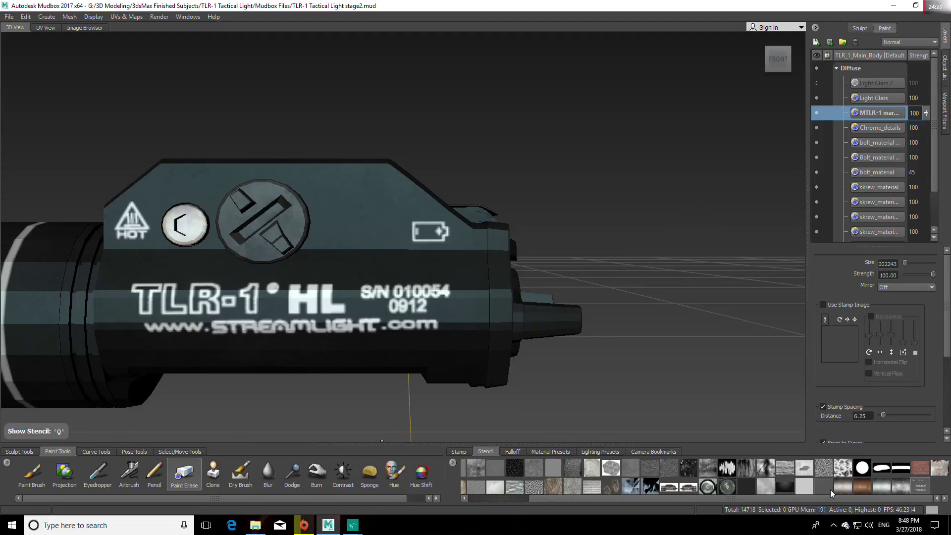
pyautogui.click(672, 489)
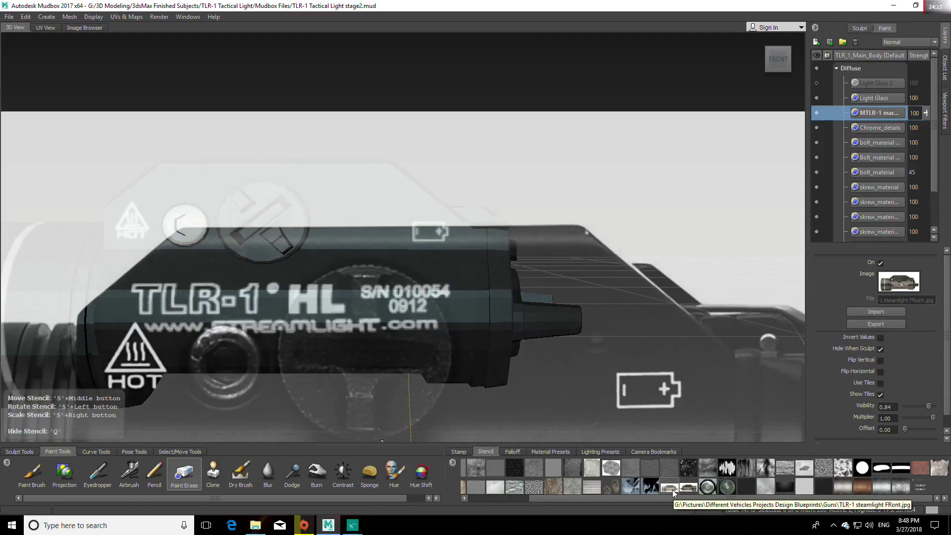
# Scale and move the stencil until its body outline and round dial roughly match the flashlight model
pyautogui.moveTo(599, 366); pyautogui.dragTo(490, 260, button='middle')
pyautogui.moveTo(489, 260); pyautogui.dragTo(438, 165, button='right')
pyautogui.moveTo(437, 165); pyautogui.dragTo(451, 92, button='middle')
pyautogui.moveTo(476, 242); pyautogui.dragTo(489, 243, button='middle')
pyautogui.moveTo(488, 243); pyautogui.dragTo(500, 263, button='right')
pyautogui.moveTo(500, 263); pyautogui.dragTo(479, 274, button='middle')
pyautogui.press('q')
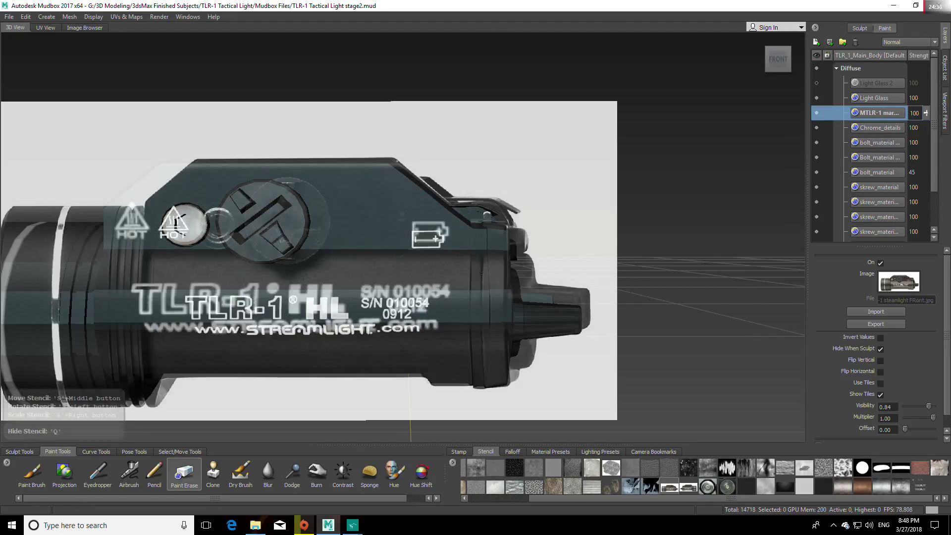
pyautogui.moveTo(485, 273); pyautogui.dragTo(457, 256, button='middle')
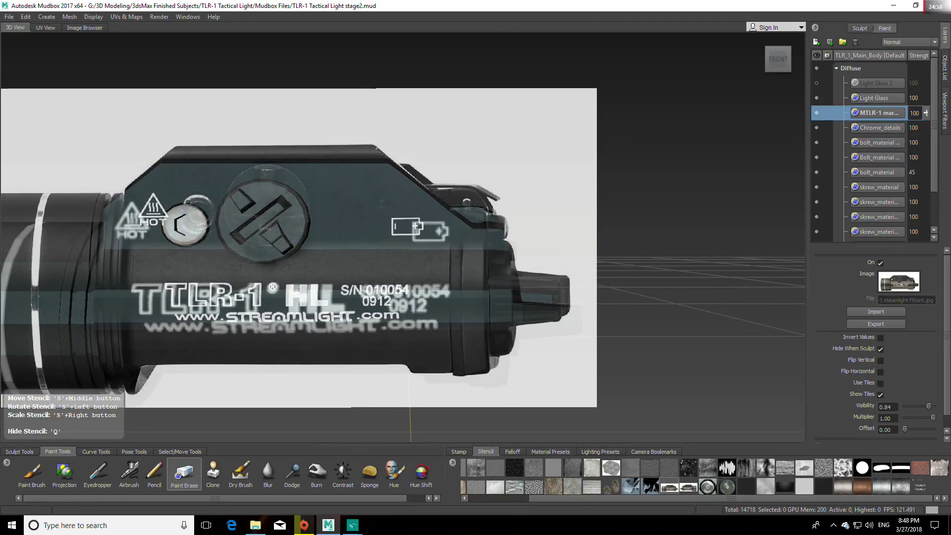
# Create a 4096 Diffuse paint layer named "mark", saved as Targa [8 bit, RGBA]
pyautogui.click(816, 42)
pyautogui.moveTo(472, 234); pyautogui.dragTo(418, 234)
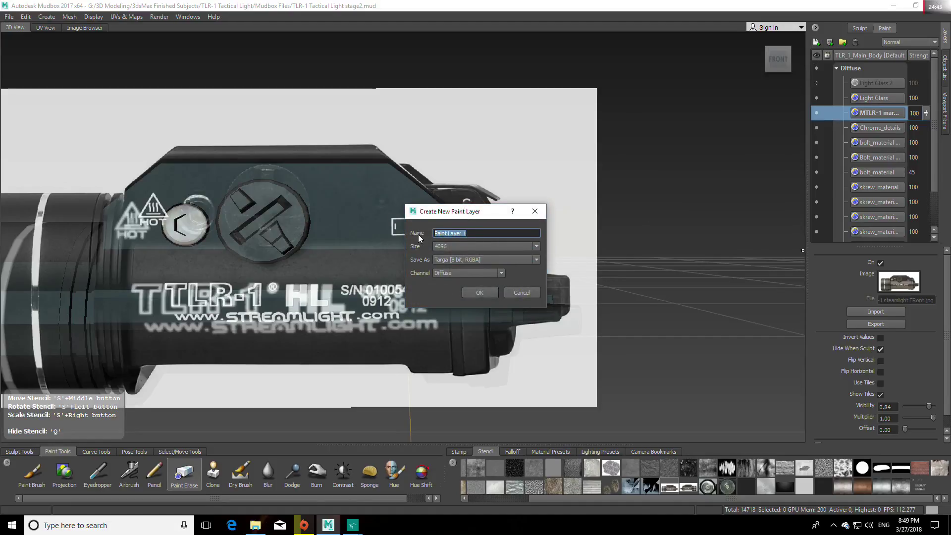
pyautogui.write('mark')
pyautogui.click(489, 293)
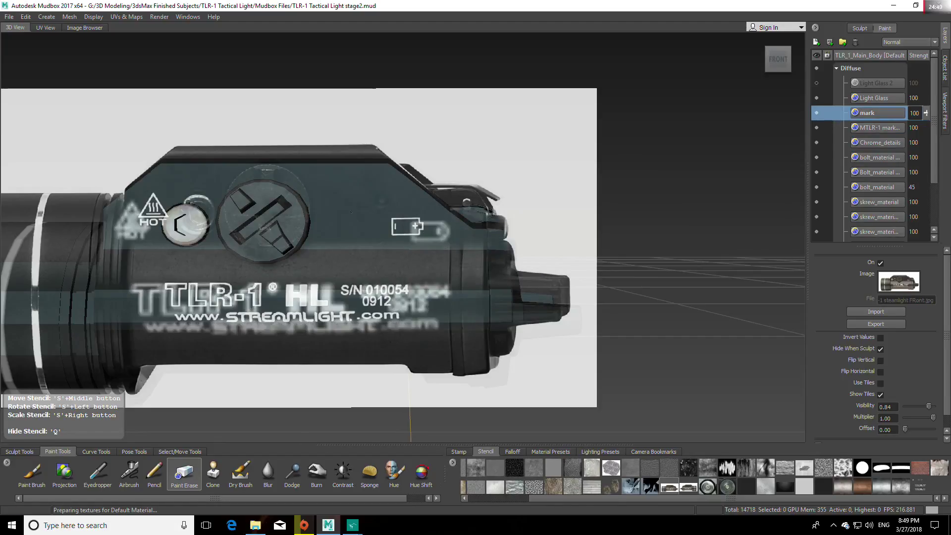
# Try to project the stencil's small round hole, above the battery symbol, onto the upper body with the Projection brush
pyautogui.click(64, 472)
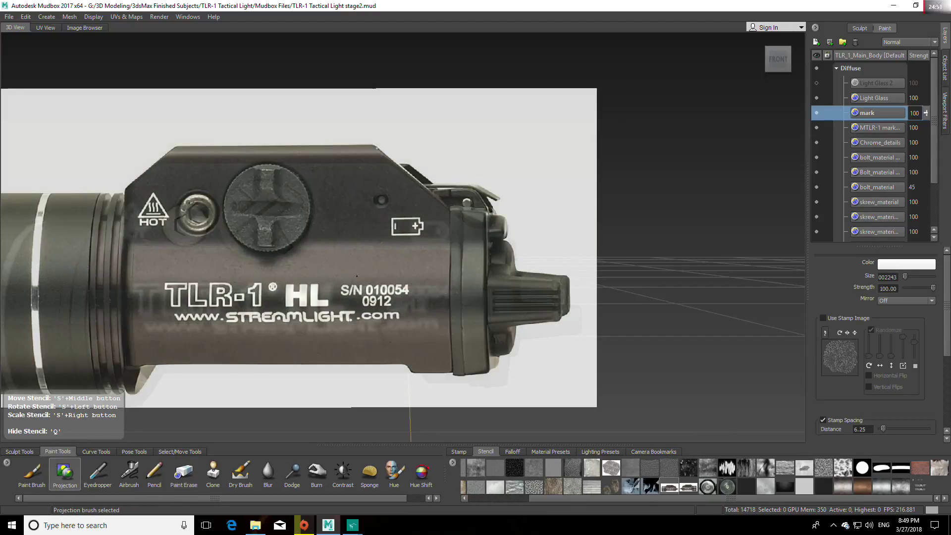
pyautogui.moveTo(380, 204); pyautogui.dragTo(385, 204)
pyautogui.press('q')
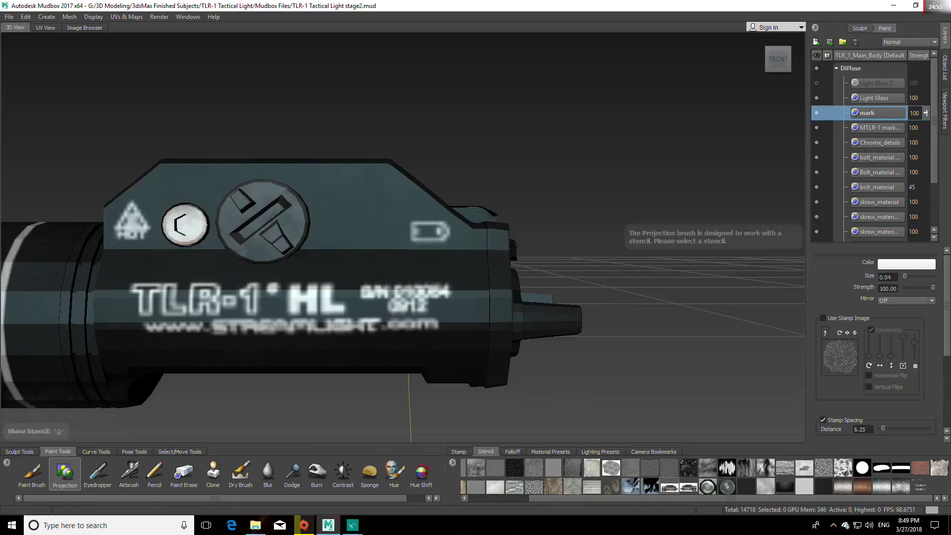
pyautogui.press('q')
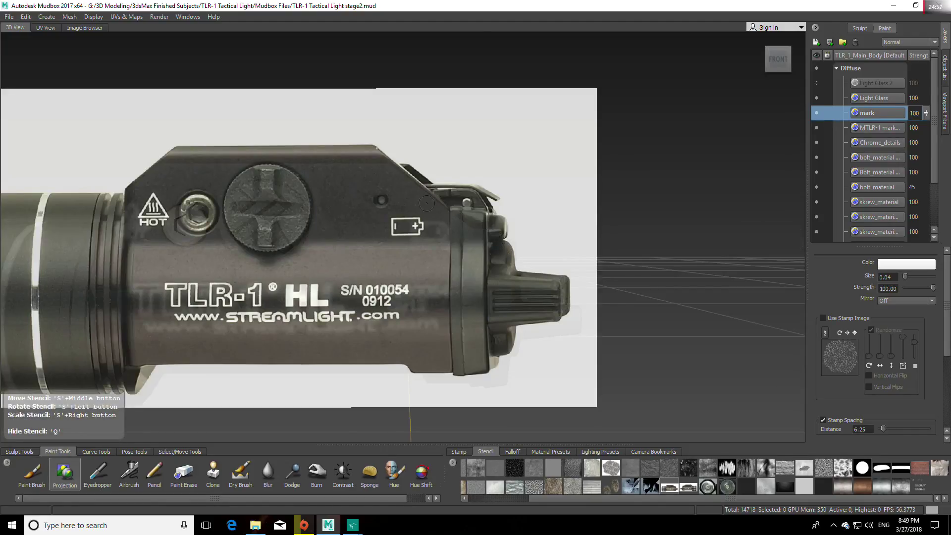
pyautogui.press('q')
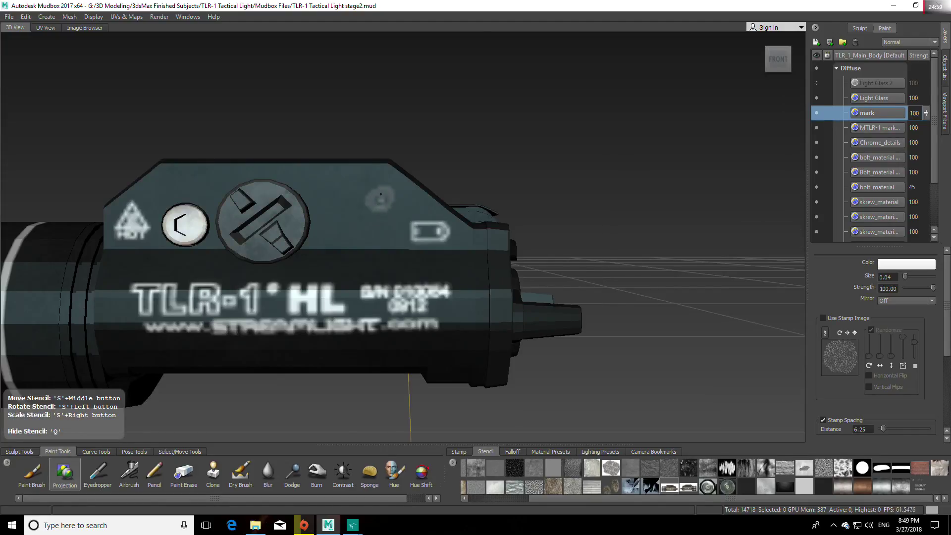
pyautogui.press('q')
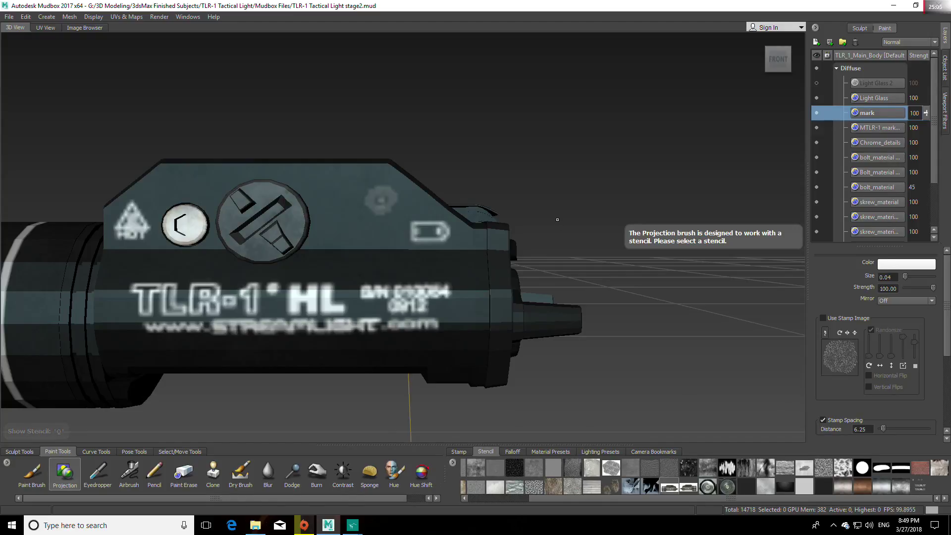
# Undo the projected hole detail, reset the front view and hide the stencil
pyautogui.hotkey('ctrl', 'z')
pyautogui.press('q')
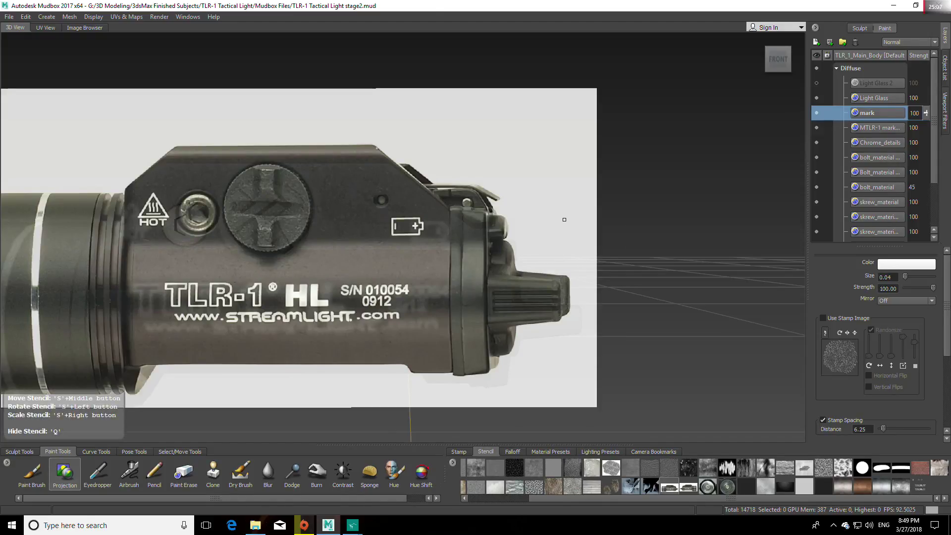
pyautogui.press('q')
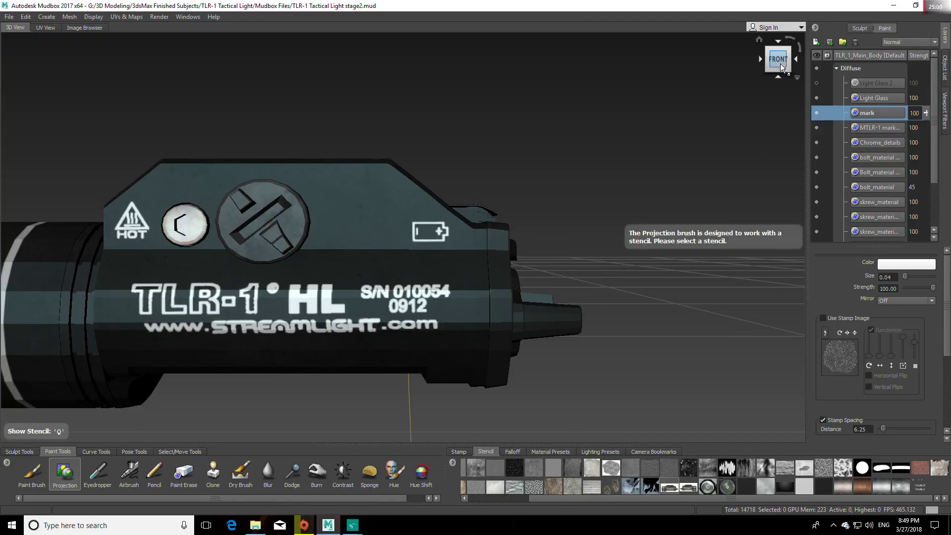
pyautogui.click(781, 68)
pyautogui.press('q')
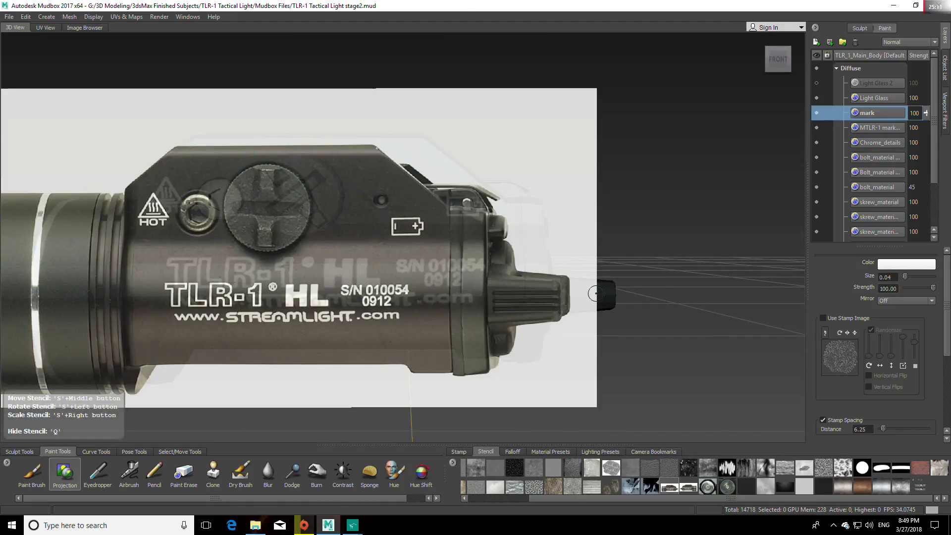
pyautogui.press('q')
pyautogui.scroll(-5, 596, 293)
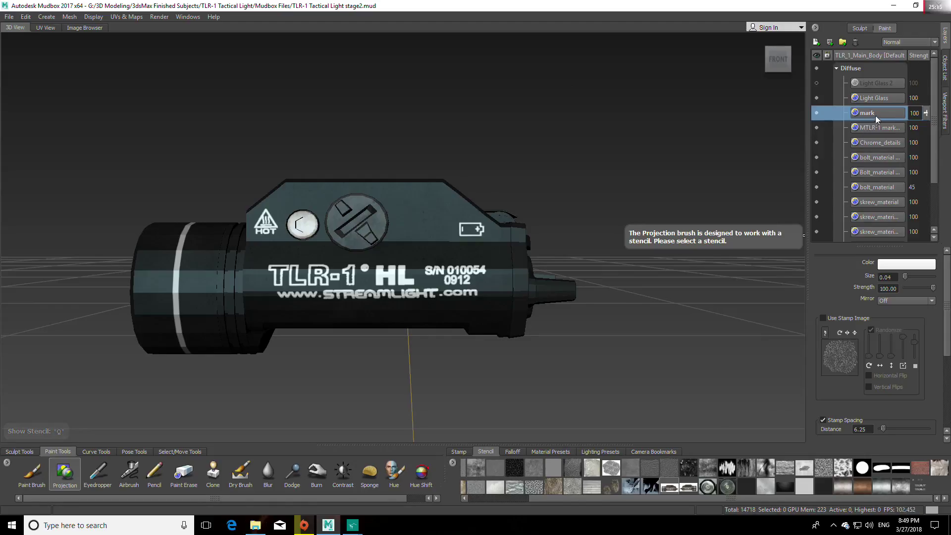
pyautogui.moveTo(935, 122); pyautogui.dragTo(935, 171)
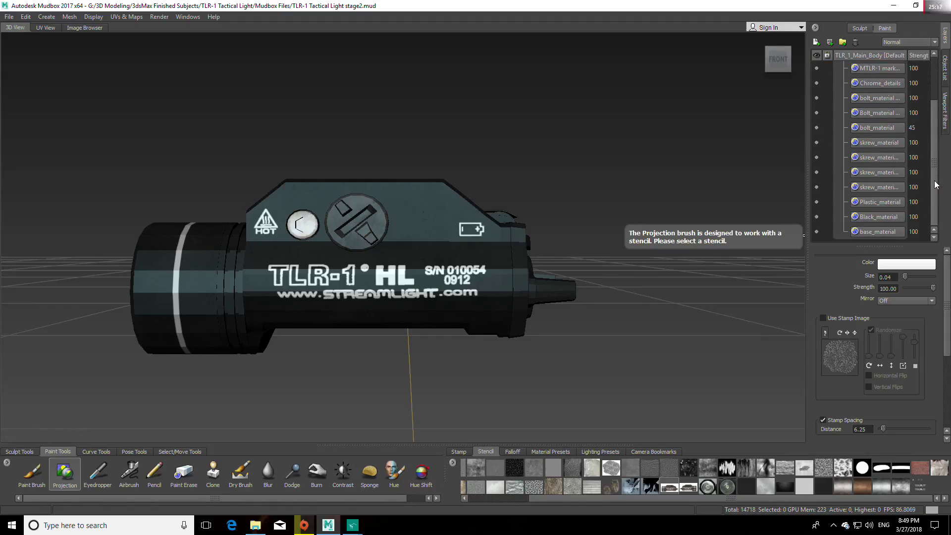
pyautogui.rightClick(877, 217)
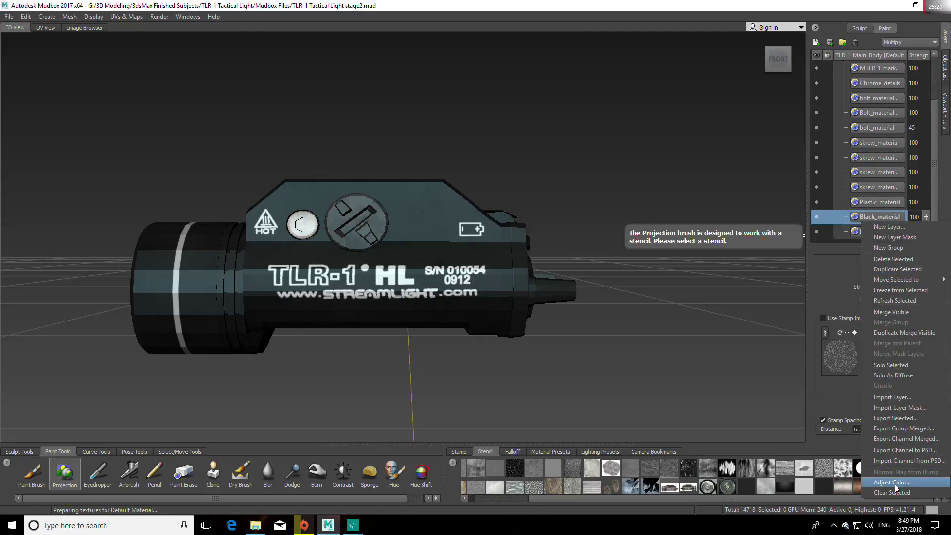
pyautogui.click(815, 450)
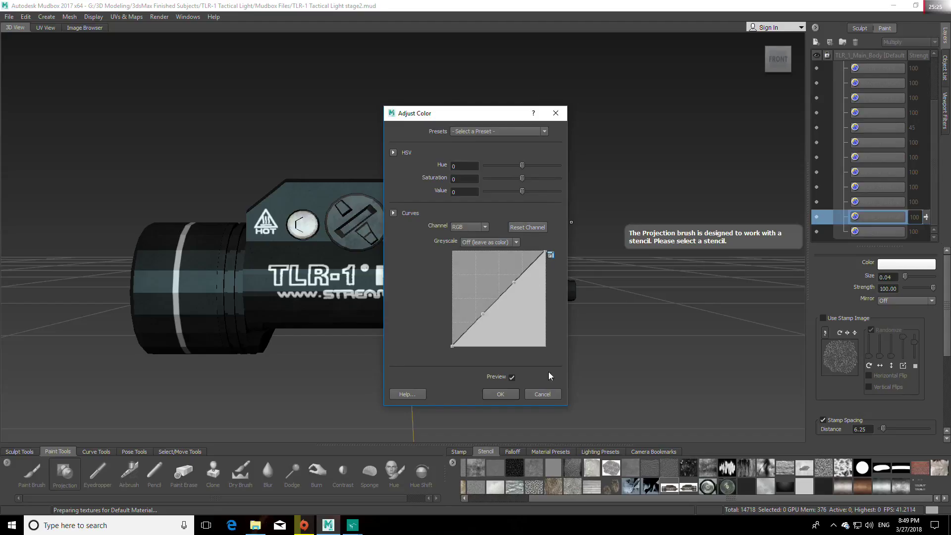
pyautogui.click(545, 393)
# Create a 4096 Diffuse paint layer named "Brown_material" above Black_material, saved as Targa [8 bit, RGBA]
pyautogui.click(817, 41)
pyautogui.moveTo(474, 235); pyautogui.dragTo(399, 233)
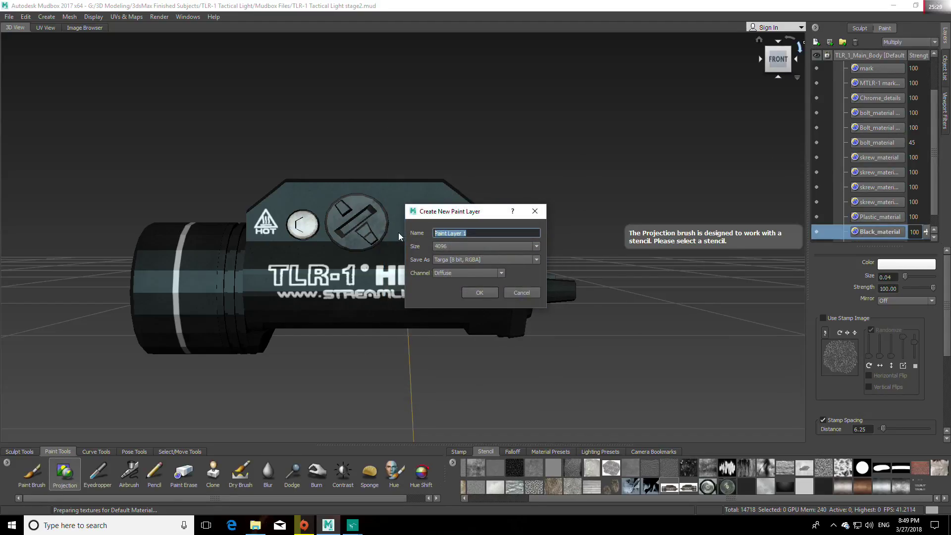
pyautogui.write('Brown_material')
pyautogui.click(475, 291)
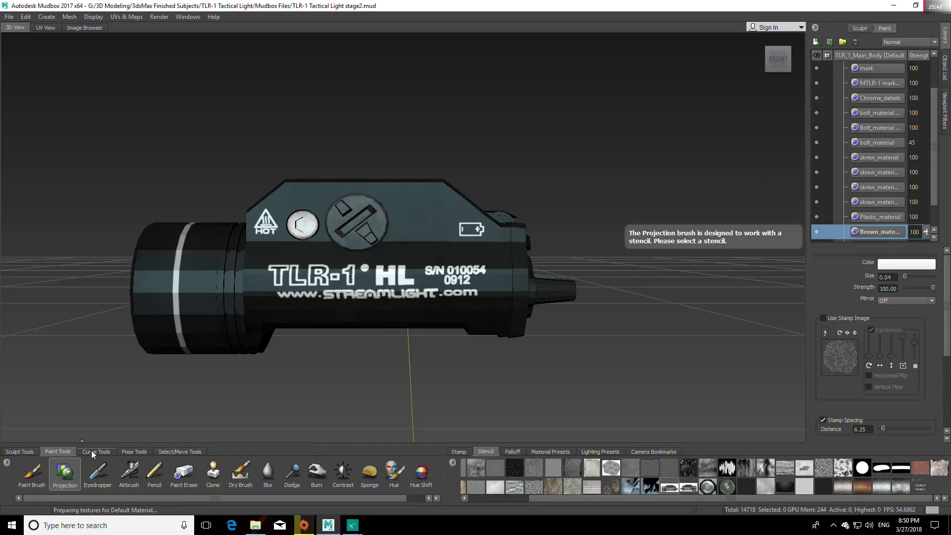
# Select the flashlight's main body objects with the Objects tool, leaving the round dial and the bolt unselected
pyautogui.moveTo(352, 524)
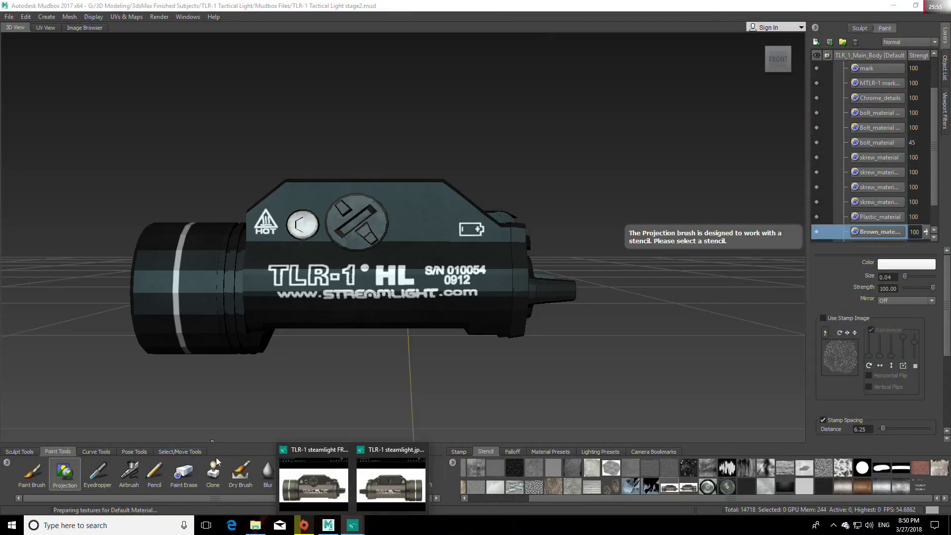
pyautogui.click(179, 452)
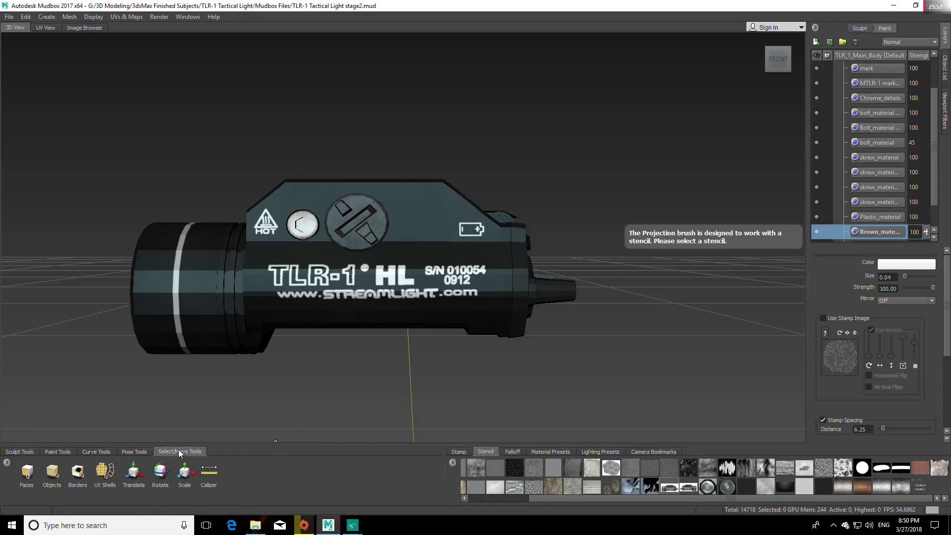
pyautogui.click(52, 473)
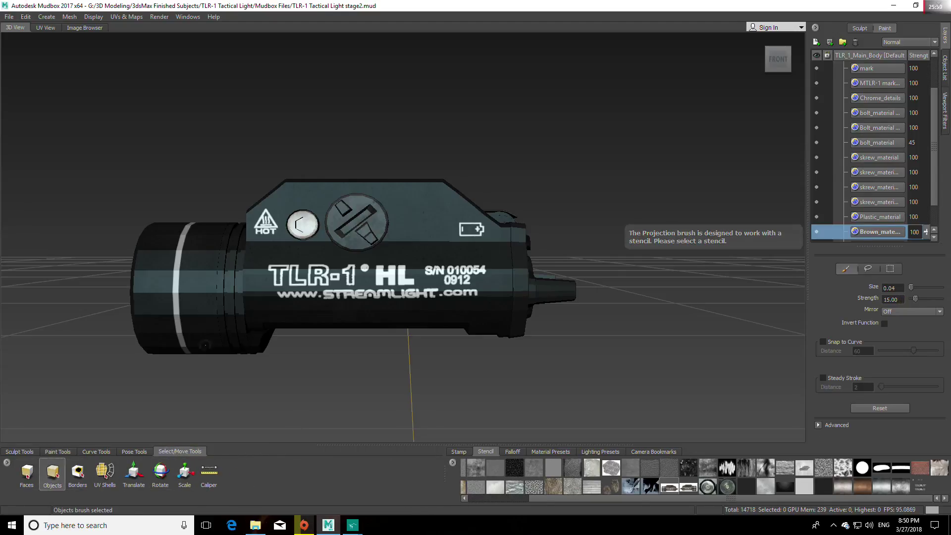
pyautogui.click(242, 274)
pyautogui.keyDown('shift'); pyautogui.click(325, 181); pyautogui.keyUp('shift')
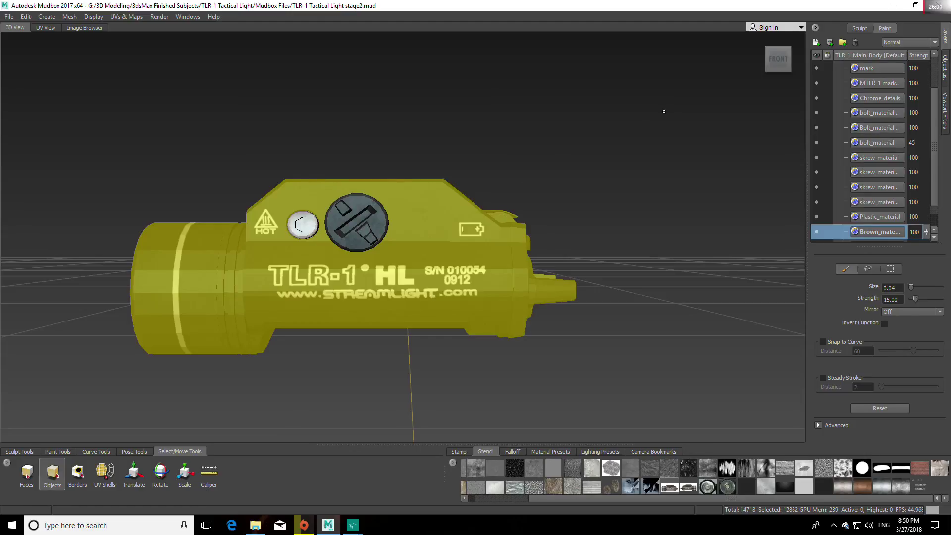
# Flatten the selected body objects to UV space with their wireframe shown, and hide the MTLR-1 markings layer
pyautogui.click(127, 16)
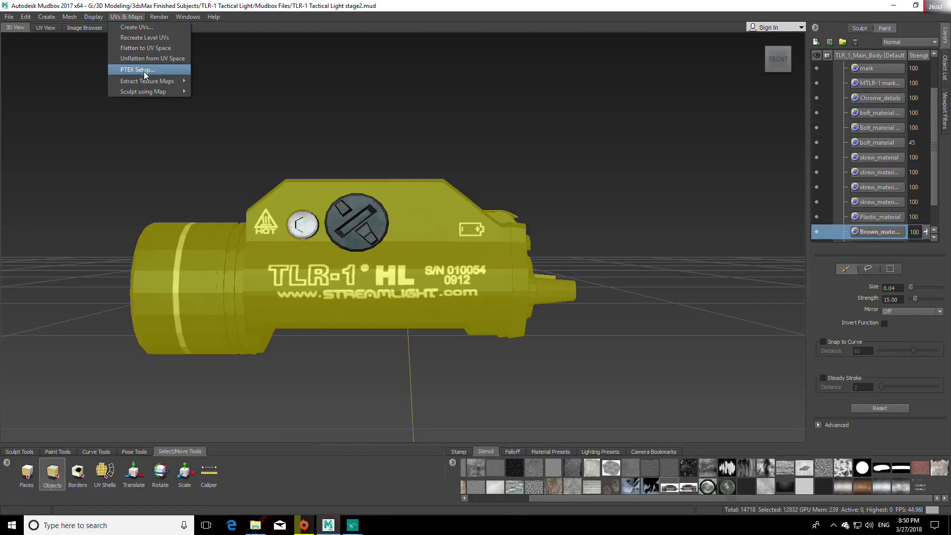
pyautogui.click(145, 48)
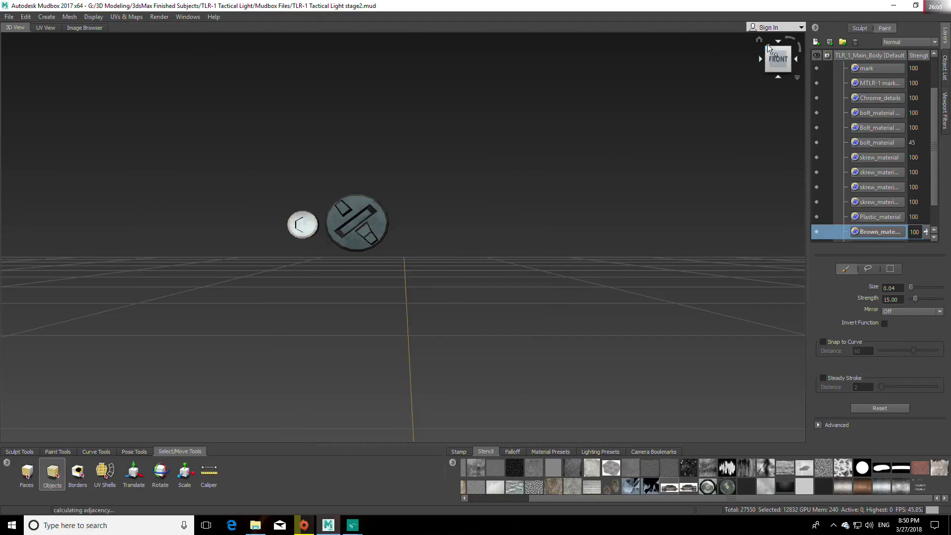
pyautogui.click(780, 65)
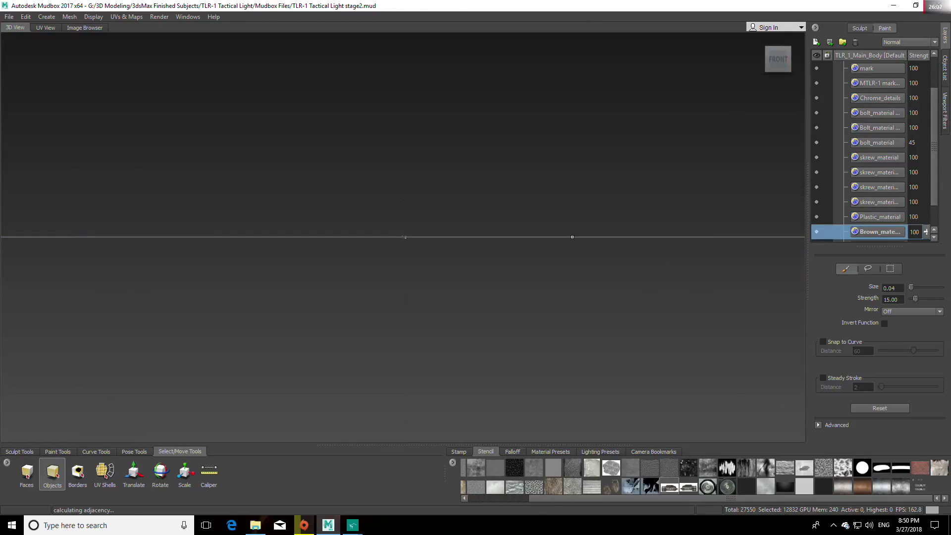
pyautogui.scroll(10, 499, 250)
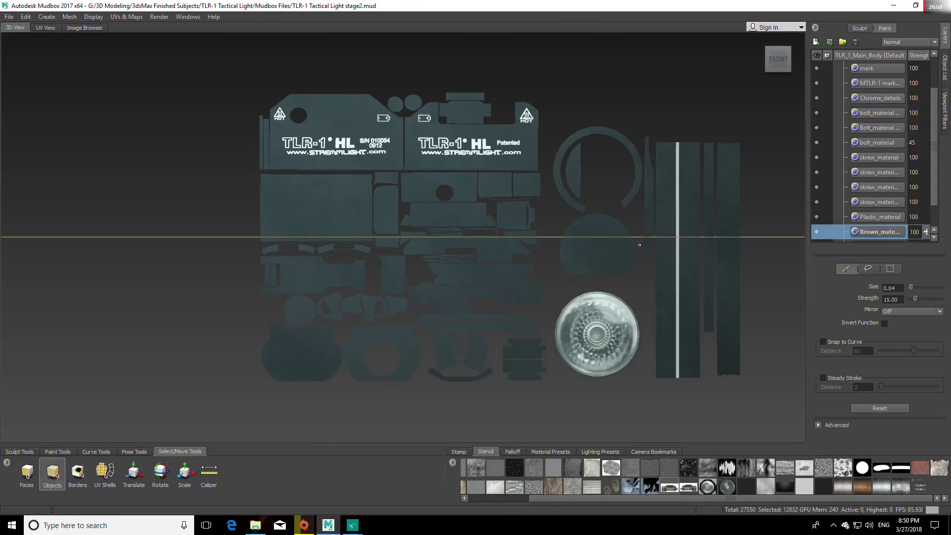
pyautogui.press('w')
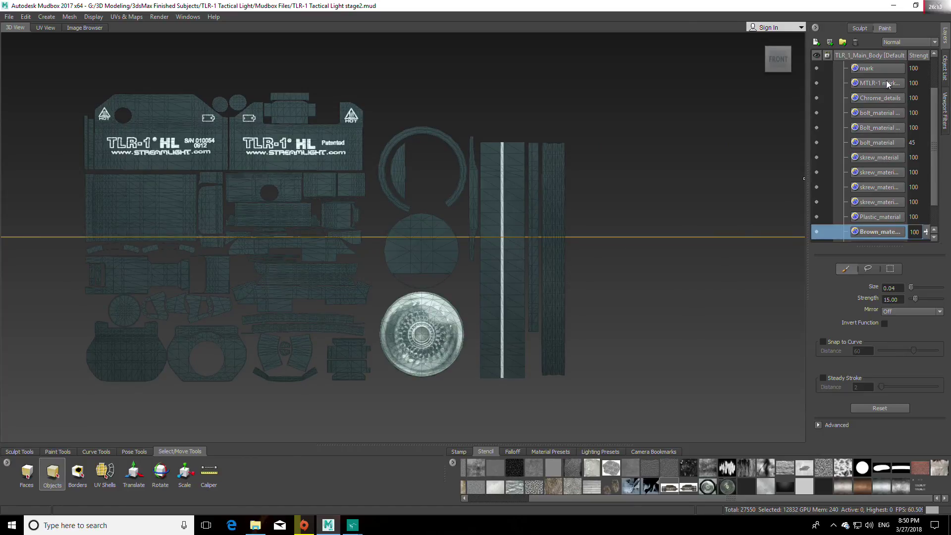
pyautogui.click(816, 83)
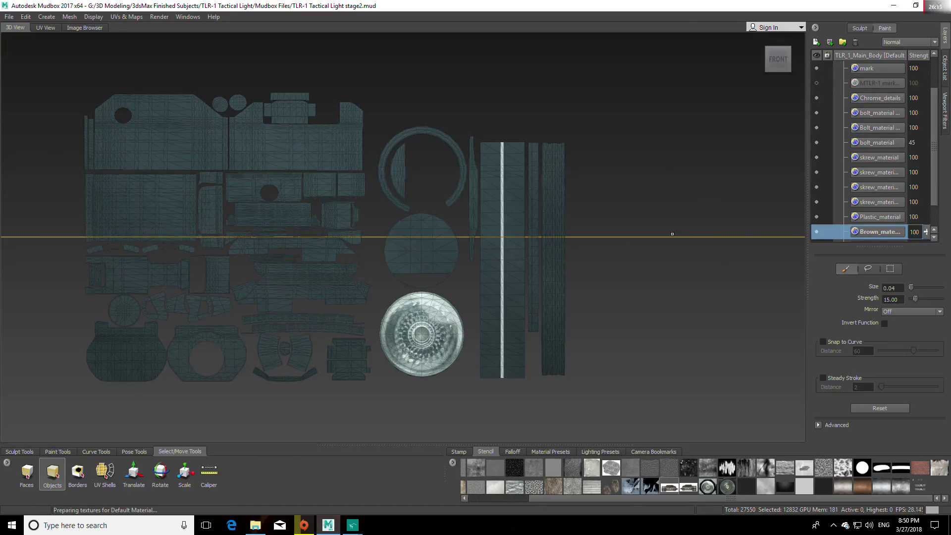
# Add misto 1.jpg from the Metal gradient seamless textures folder as a stencil and activate it with Use Tiles on
pyautogui.rightClick(451, 462)
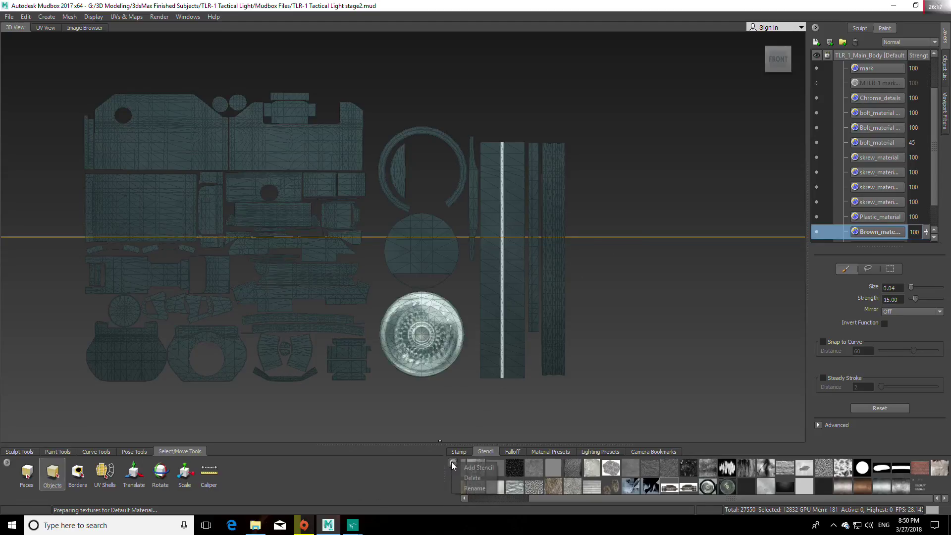
pyautogui.click(479, 468)
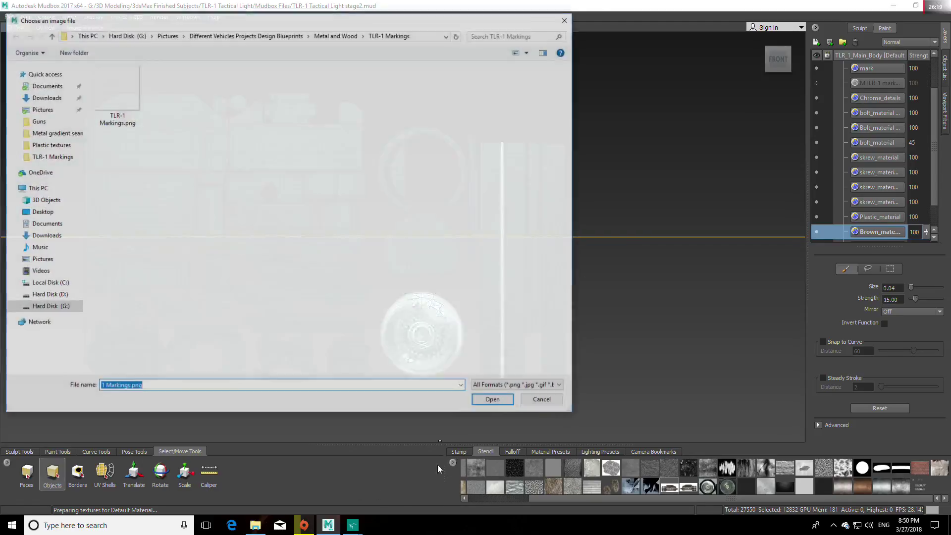
pyautogui.click(50, 34)
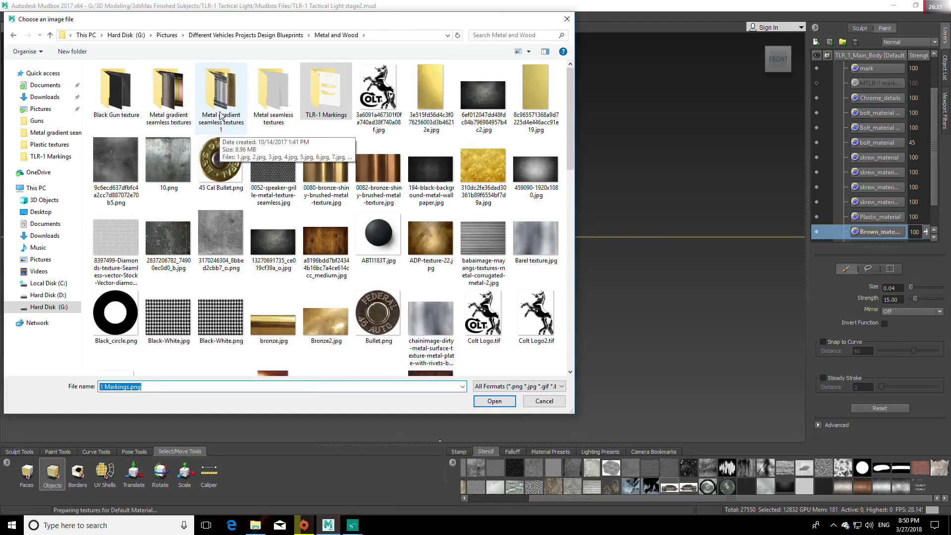
pyautogui.doubleClick(164, 97)
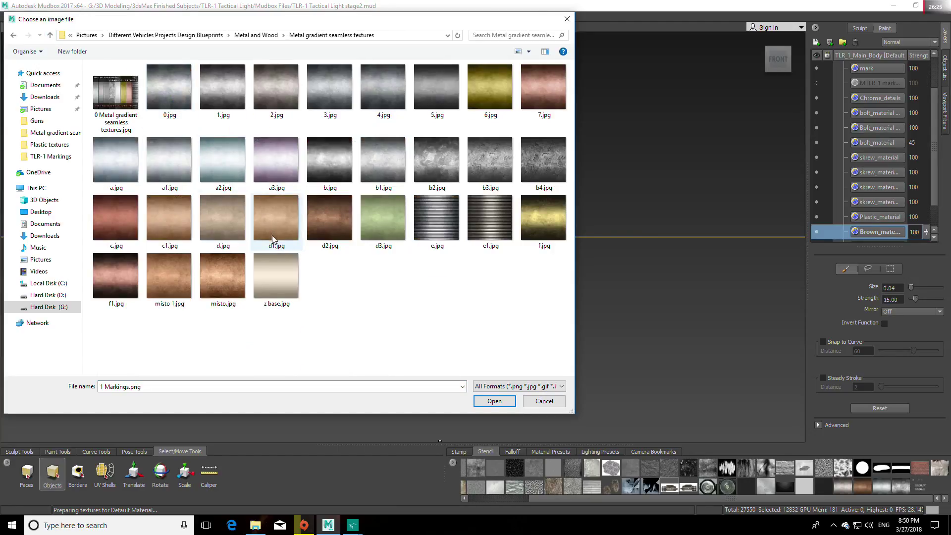
pyautogui.click(171, 280)
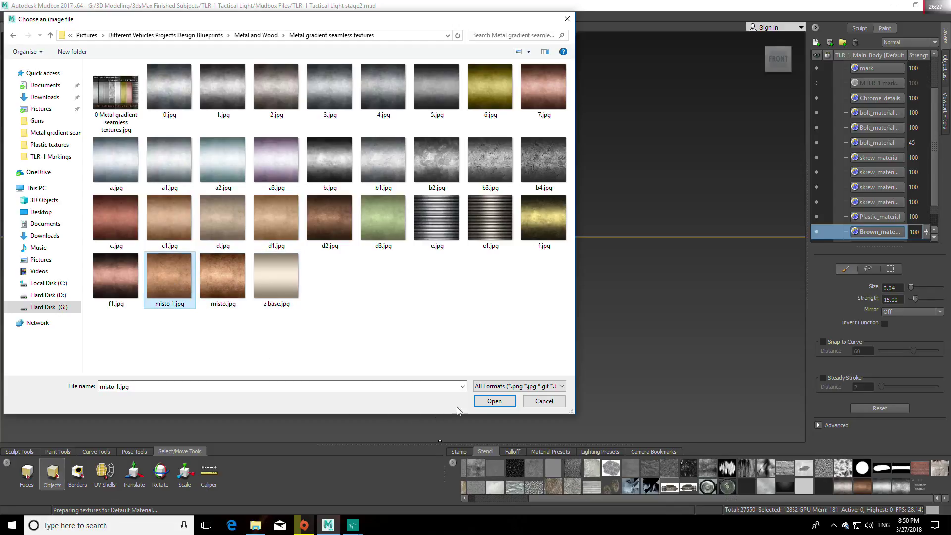
pyautogui.click(494, 402)
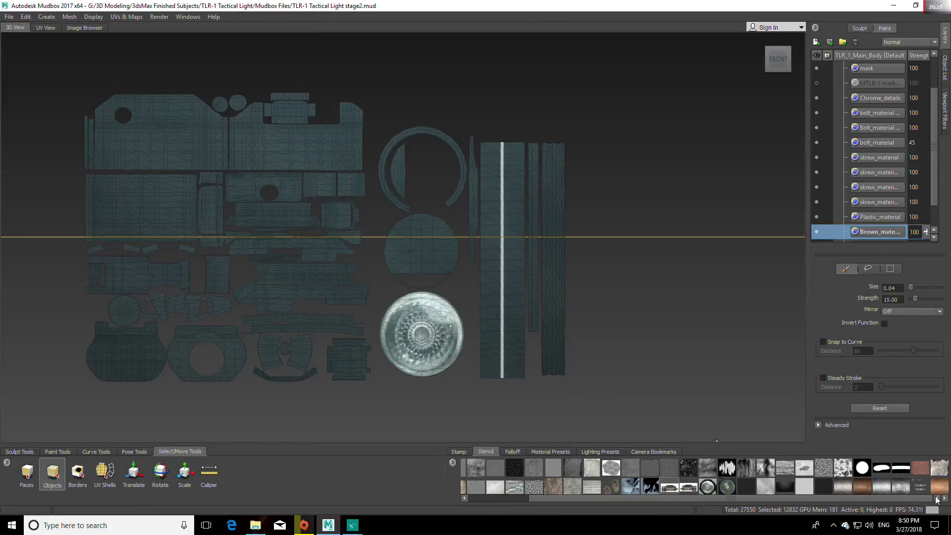
pyautogui.click(937, 490)
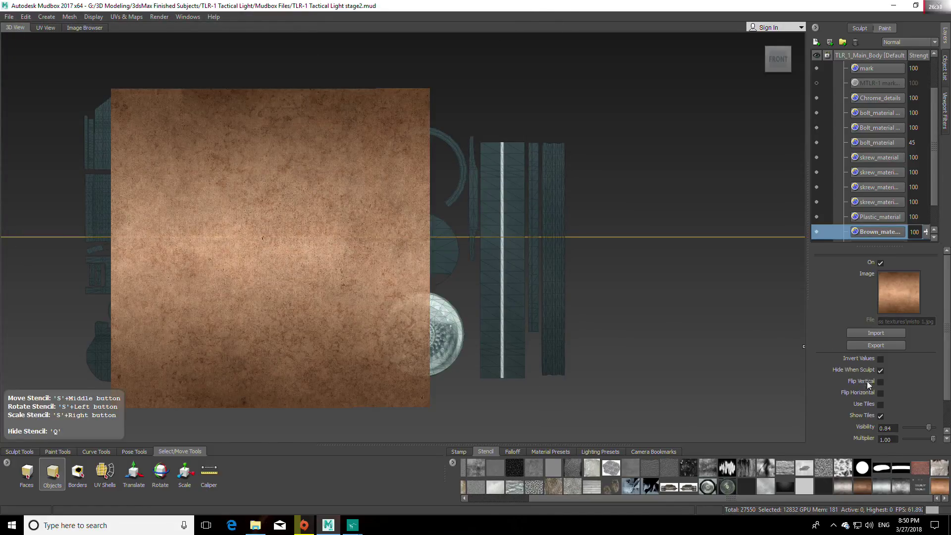
pyautogui.click(879, 404)
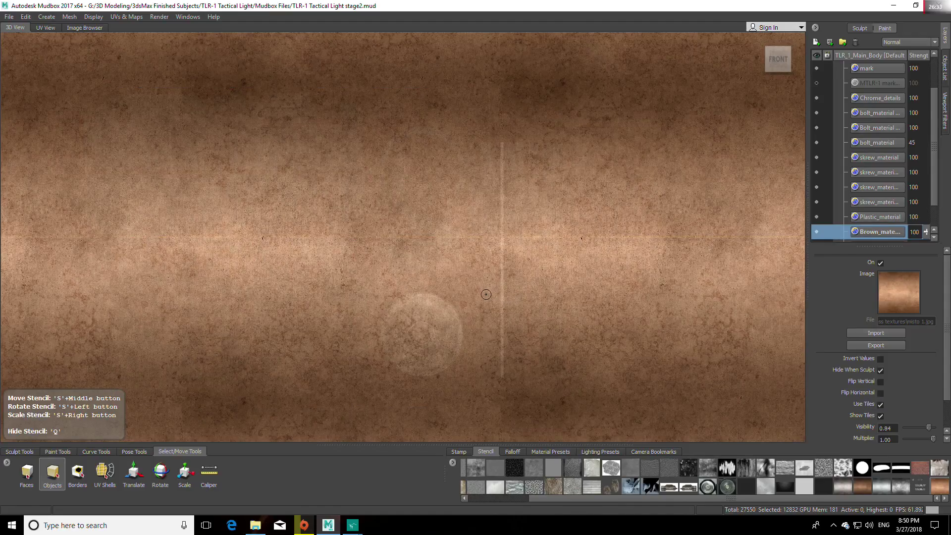
# Scale the tiled brown stencil down over the UV layout and set its visibility to 0.49
pyautogui.press('q')
pyautogui.keyDown('alt'); pyautogui.moveTo(309, 258); pyautogui.dragTo(411, 268, button='middle'); pyautogui.keyUp('alt')
pyautogui.scroll(1, 411, 268)
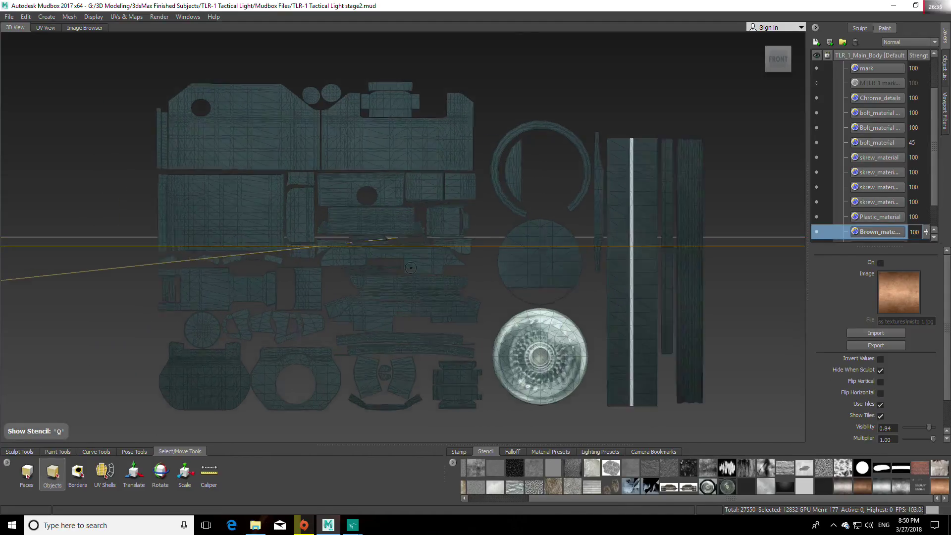
pyautogui.scroll(3, 411, 268)
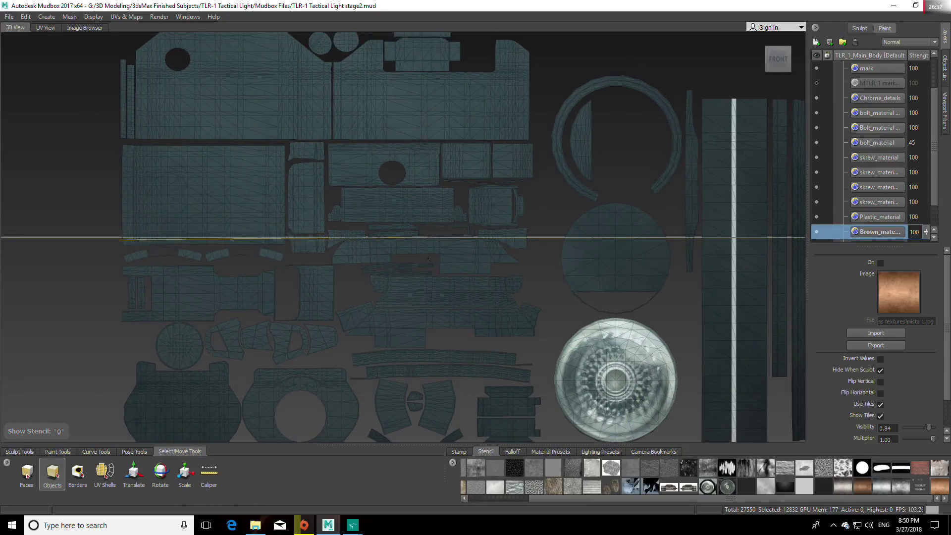
pyautogui.scroll(-1, 427, 258)
pyautogui.press('q')
pyautogui.moveTo(398, 231); pyautogui.dragTo(276, 125, button='right')
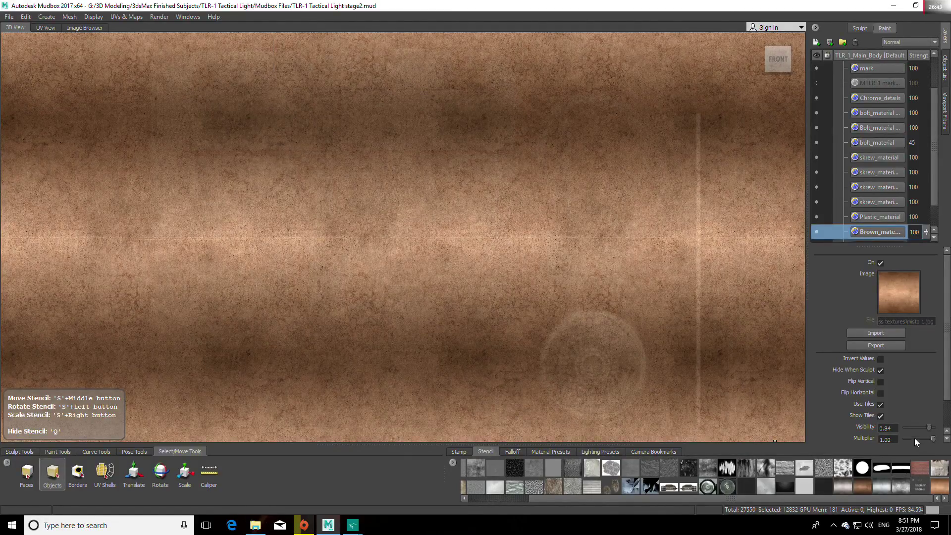
pyautogui.moveTo(932, 429); pyautogui.dragTo(920, 429)
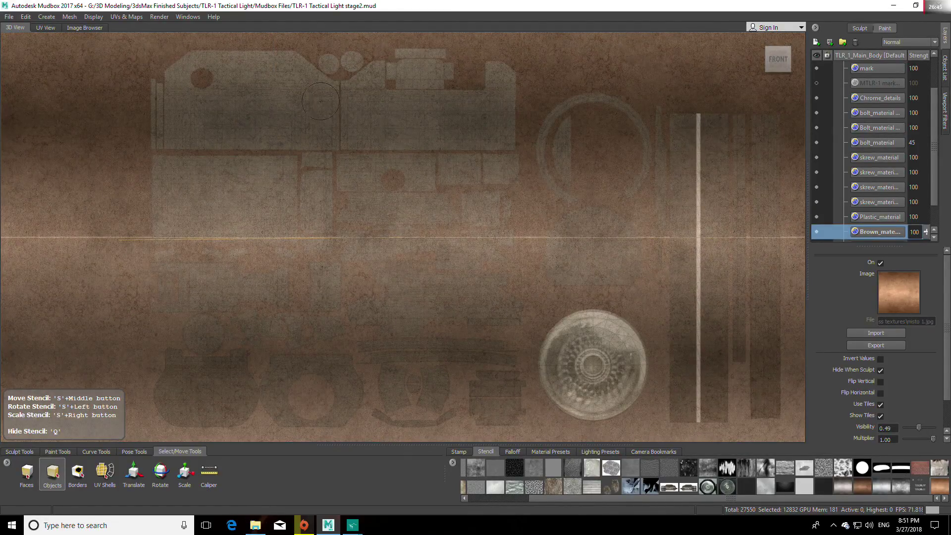
# Project the brown stencil onto the two large side shells and the big rectangular shell below them with the Projection brush
pyautogui.click(251, 69)
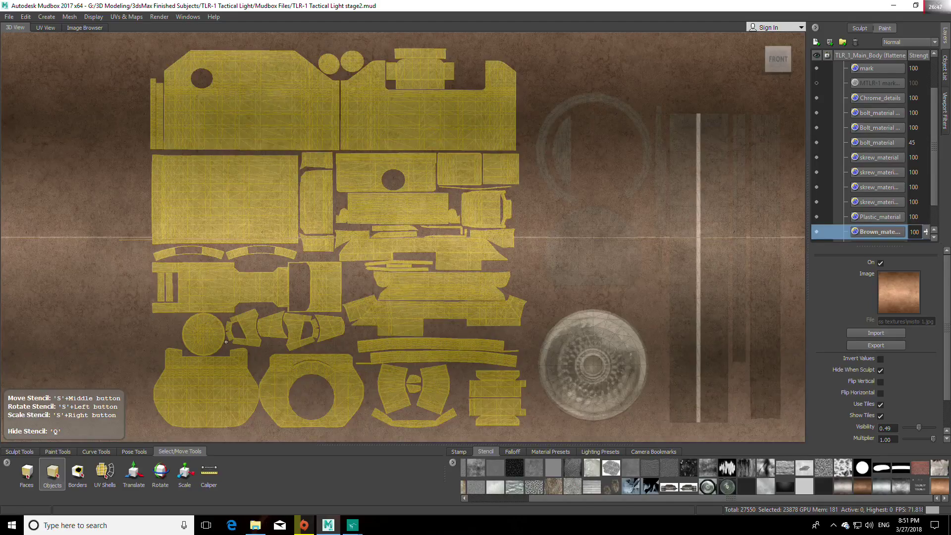
pyautogui.click(120, 256)
pyautogui.click(57, 451)
pyautogui.click(65, 473)
pyautogui.moveTo(275, 213)
pyautogui.mouseDown()
pyautogui.moveTo(158, 213)
pyautogui.moveTo(279, 238)
pyautogui.moveTo(287, 158)
pyautogui.moveTo(198, 191)
pyautogui.moveTo(246, 196)
pyautogui.moveTo(267, 166)
pyautogui.mouseUp()
pyautogui.moveTo(304, 112)
pyautogui.mouseDown()
pyautogui.moveTo(198, 111)
pyautogui.moveTo(156, 94)
pyautogui.moveTo(151, 125)
pyautogui.moveTo(309, 142)
pyautogui.moveTo(347, 119)
pyautogui.moveTo(342, 94)
pyautogui.moveTo(315, 68)
pyautogui.moveTo(213, 64)
pyautogui.moveTo(179, 86)
pyautogui.moveTo(263, 91)
pyautogui.moveTo(350, 66)
pyautogui.moveTo(452, 69)
pyautogui.moveTo(436, 56)
pyautogui.moveTo(396, 141)
pyautogui.moveTo(513, 143)
pyautogui.moveTo(500, 69)
pyautogui.moveTo(480, 93)
pyautogui.moveTo(478, 120)
pyautogui.mouseUp()
pyautogui.press('q')
pyautogui.press('q')
pyautogui.moveTo(353, 166); pyautogui.dragTo(341, 195)
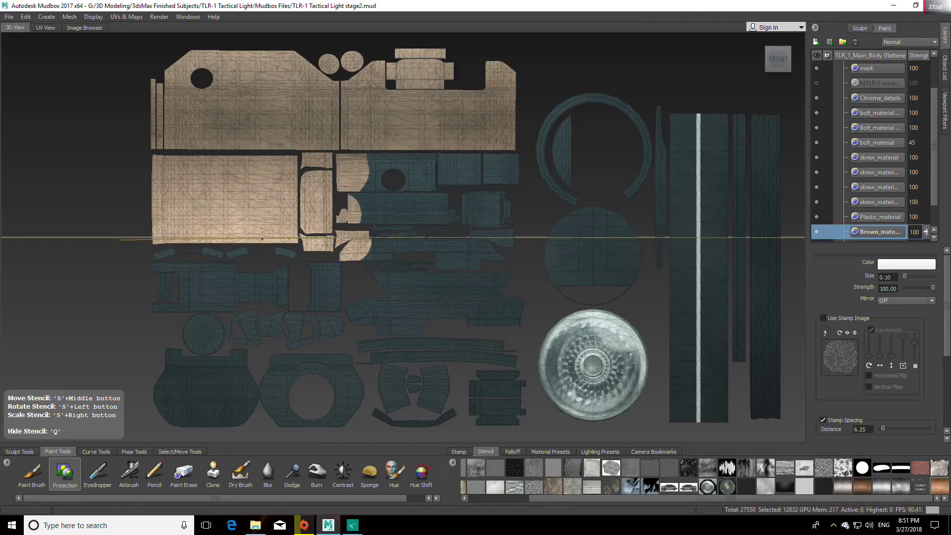
# Project the brown stencil onto the stepped shell below the big rectangle and the cluster of mid-height body shells beside it
pyautogui.moveTo(275, 262); pyautogui.dragTo(296, 254)
pyautogui.moveTo(228, 277)
pyautogui.mouseDown()
pyautogui.moveTo(189, 284)
pyautogui.moveTo(184, 295)
pyautogui.moveTo(317, 273)
pyautogui.moveTo(322, 302)
pyautogui.moveTo(337, 295)
pyautogui.mouseUp()
pyautogui.moveTo(416, 238)
pyautogui.mouseDown()
pyautogui.moveTo(387, 255)
pyautogui.moveTo(374, 221)
pyautogui.mouseUp()
pyautogui.moveTo(426, 257)
pyautogui.mouseDown()
pyautogui.moveTo(495, 250)
pyautogui.moveTo(387, 273)
pyautogui.mouseUp()
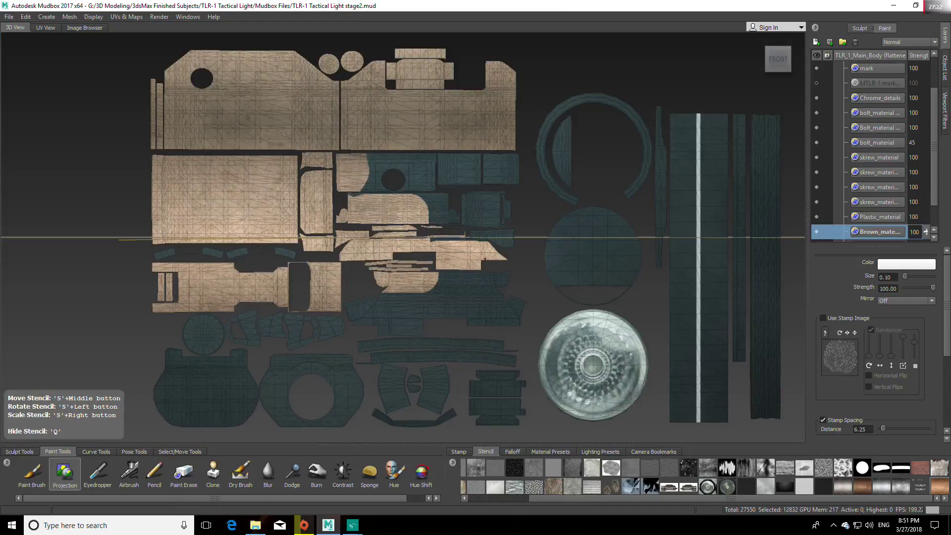
pyautogui.moveTo(484, 259)
pyautogui.mouseDown()
pyautogui.moveTo(461, 214)
pyautogui.moveTo(495, 213)
pyautogui.moveTo(505, 200)
pyautogui.moveTo(411, 183)
pyautogui.moveTo(446, 163)
pyautogui.moveTo(375, 169)
pyautogui.moveTo(505, 164)
pyautogui.mouseUp()
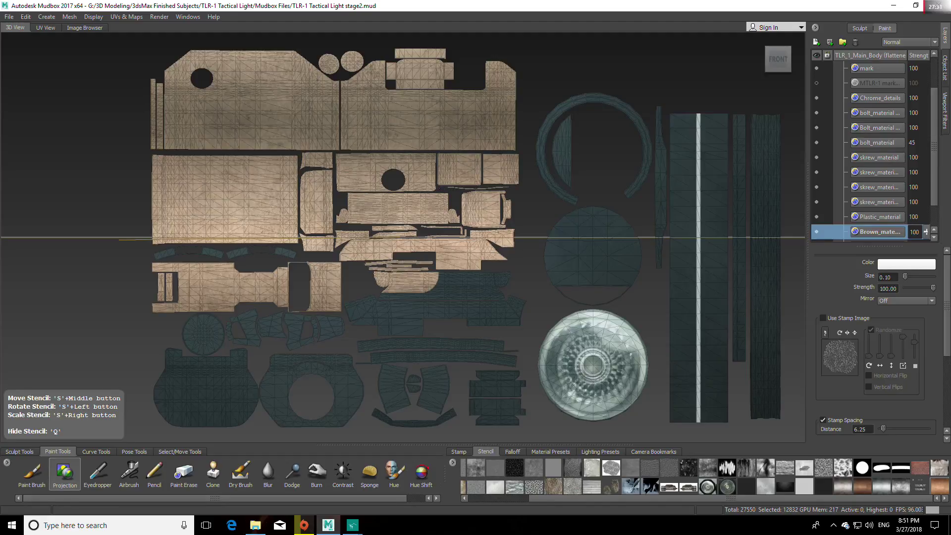
# Cover the two wide stepped shells beneath the middle cluster with the projected brown texture
pyautogui.press('q')
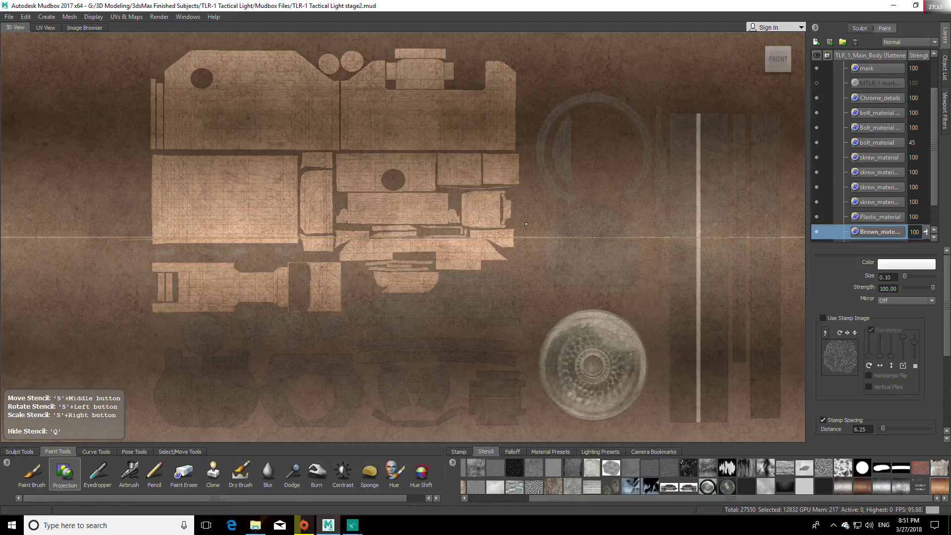
pyautogui.press('q')
pyautogui.moveTo(390, 315)
pyautogui.mouseDown()
pyautogui.moveTo(414, 317)
pyautogui.moveTo(460, 282)
pyautogui.moveTo(488, 279)
pyautogui.mouseUp()
pyautogui.moveTo(446, 317); pyautogui.dragTo(527, 312)
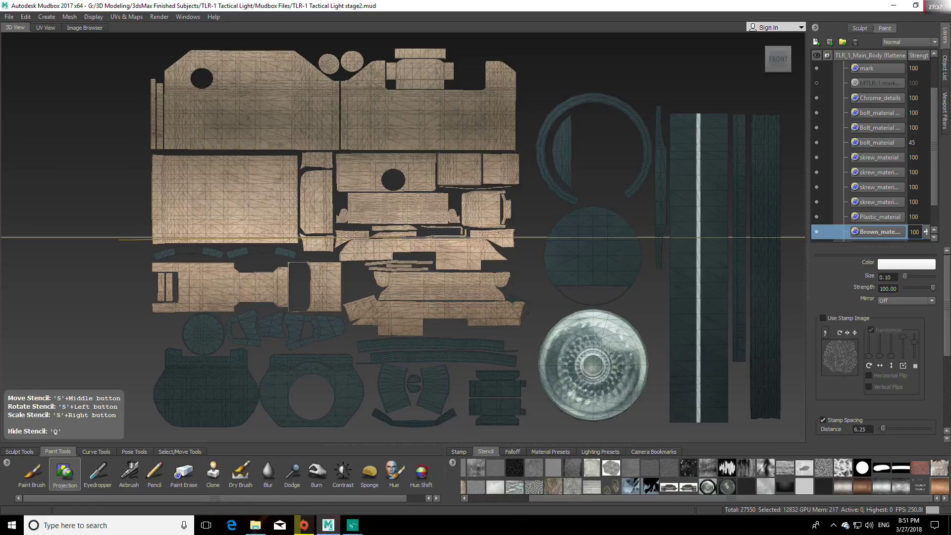
# Project the brown stencil onto the solid rounded shell in the bottom row, beside the one with the round hole
pyautogui.press('q')
pyautogui.press('q')
pyautogui.press('q')
pyautogui.press('q')
pyautogui.press('q')
pyautogui.press('q')
pyautogui.press('q')
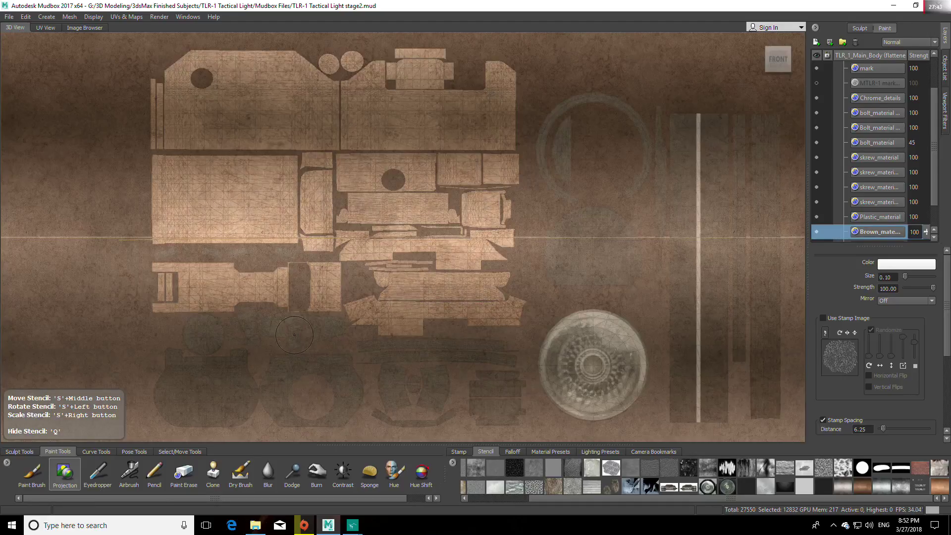
pyautogui.press('q')
pyautogui.press('q')
pyautogui.press('q')
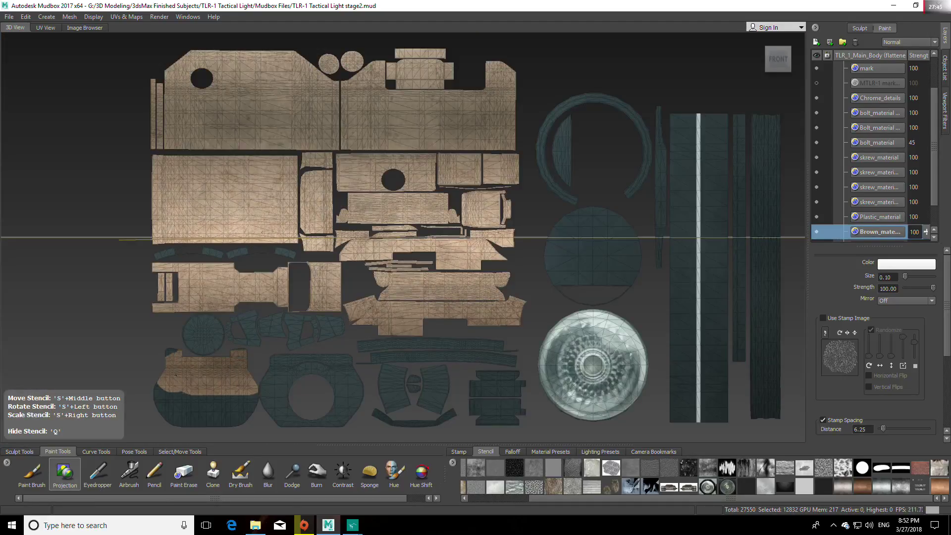
pyautogui.moveTo(181, 396)
pyautogui.mouseDown()
pyautogui.moveTo(230, 411)
pyautogui.moveTo(158, 418)
pyautogui.moveTo(242, 411)
pyautogui.mouseUp()
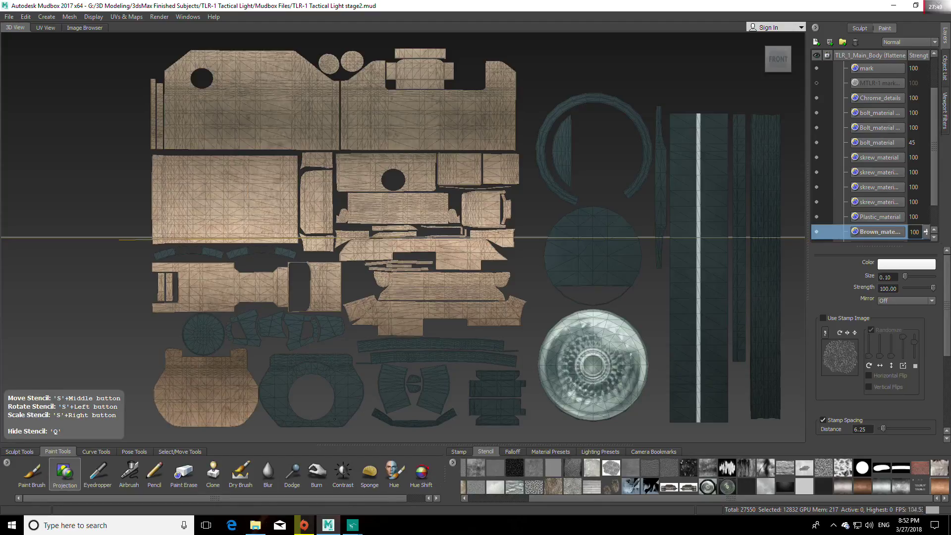
# Project the brown texture onto the bottom row's curved strip and the small stacked shells next to it
pyautogui.press('q')
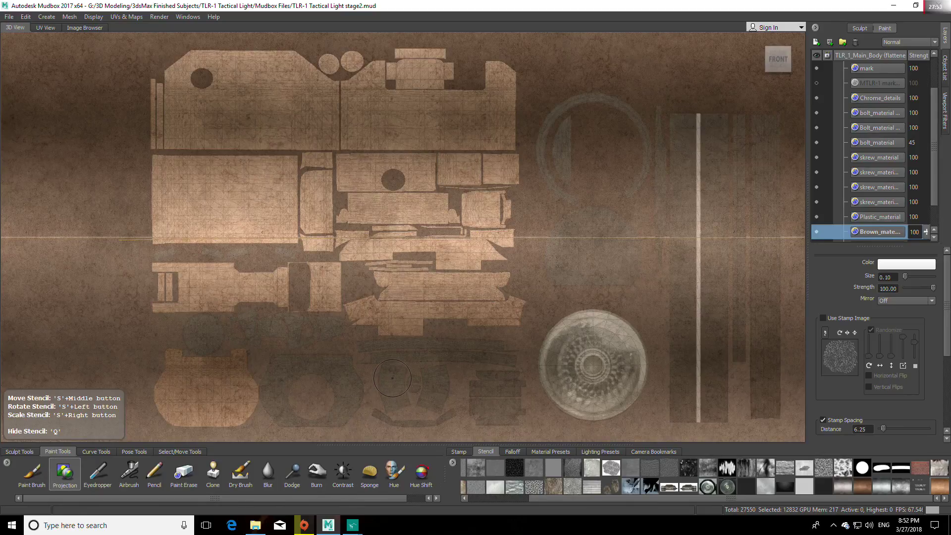
pyautogui.press('q')
pyautogui.moveTo(392, 384)
pyautogui.mouseDown()
pyautogui.moveTo(448, 416)
pyautogui.moveTo(518, 411)
pyautogui.moveTo(508, 383)
pyautogui.mouseUp()
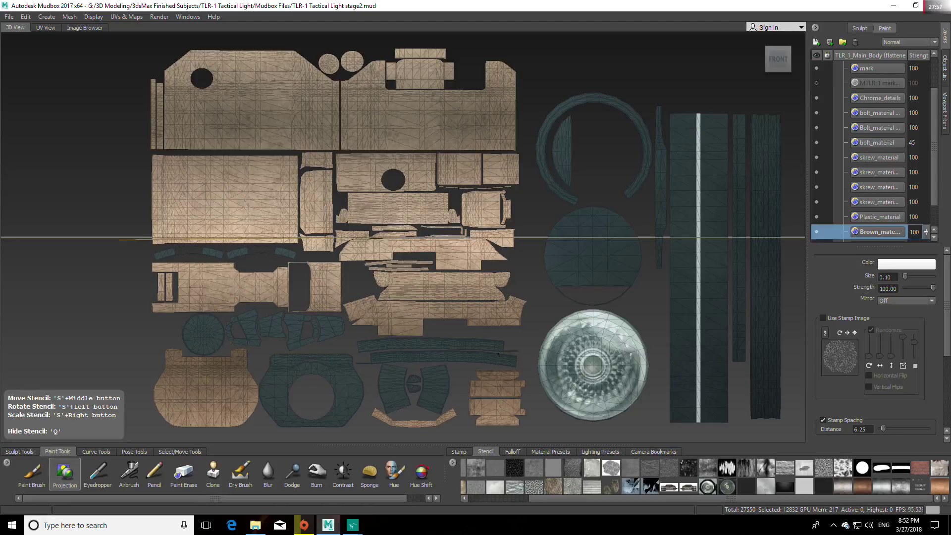
# Project the brown stencil onto the large open ring, its half-moon shell and the adjacent narrow tapered strip, shifting the stencil partway around the ring
pyautogui.press('q')
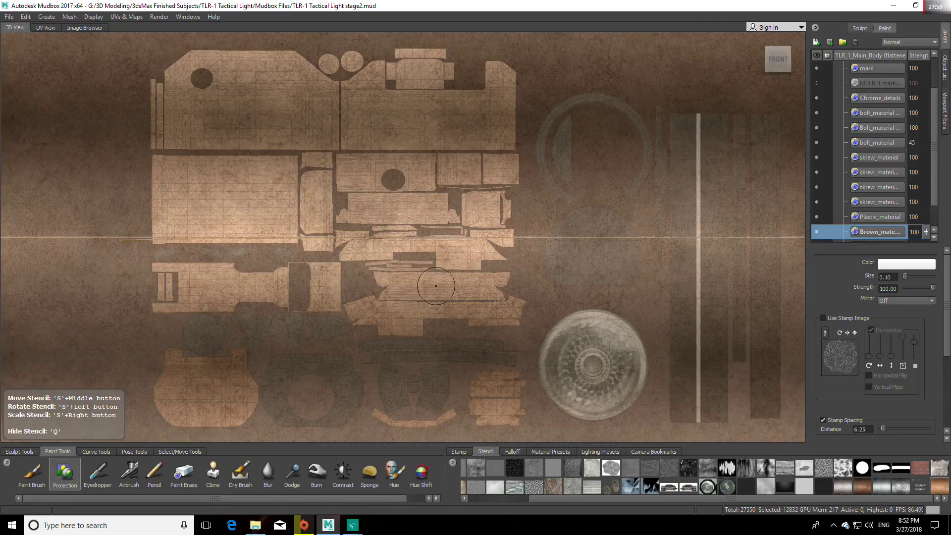
pyautogui.press('q')
pyautogui.moveTo(560, 121); pyautogui.dragTo(540, 156)
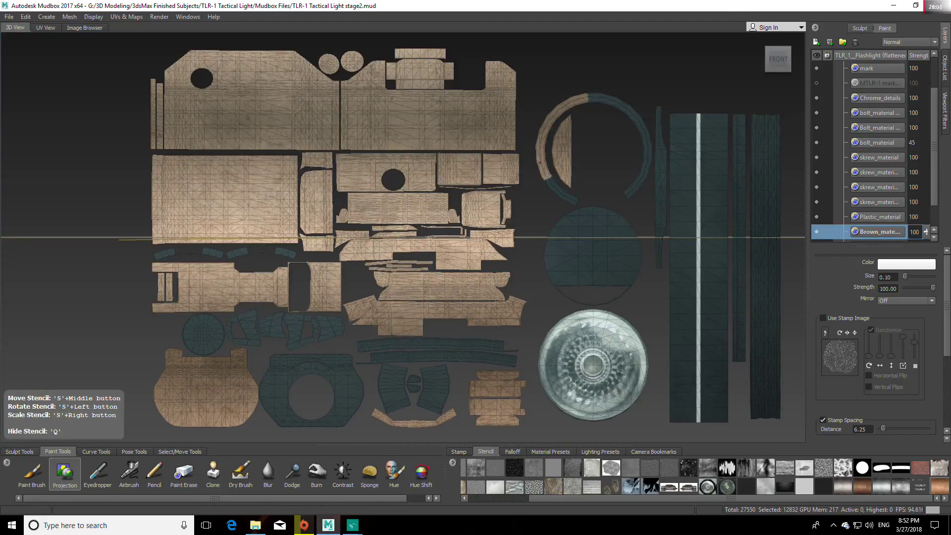
pyautogui.press('q')
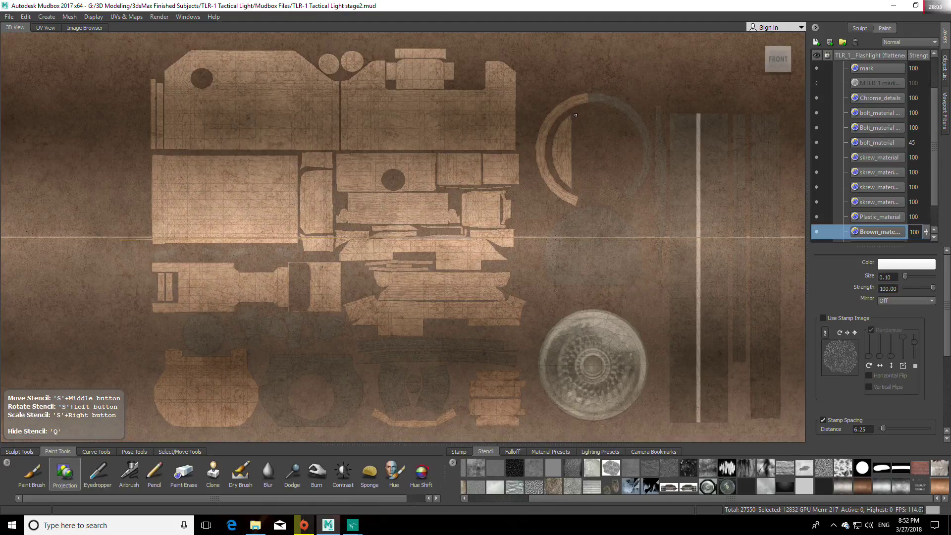
pyautogui.moveTo(560, 244); pyautogui.dragTo(798, 244, button='middle')
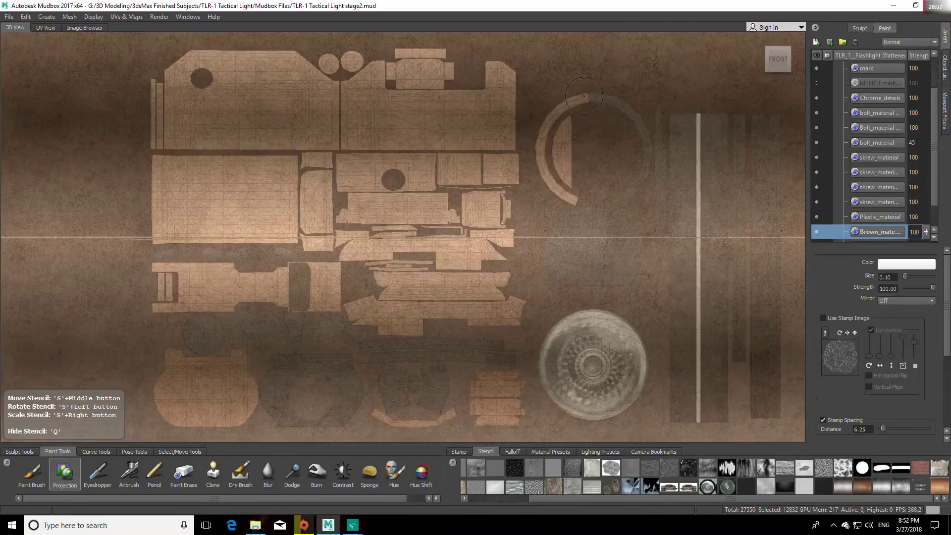
pyautogui.press('q')
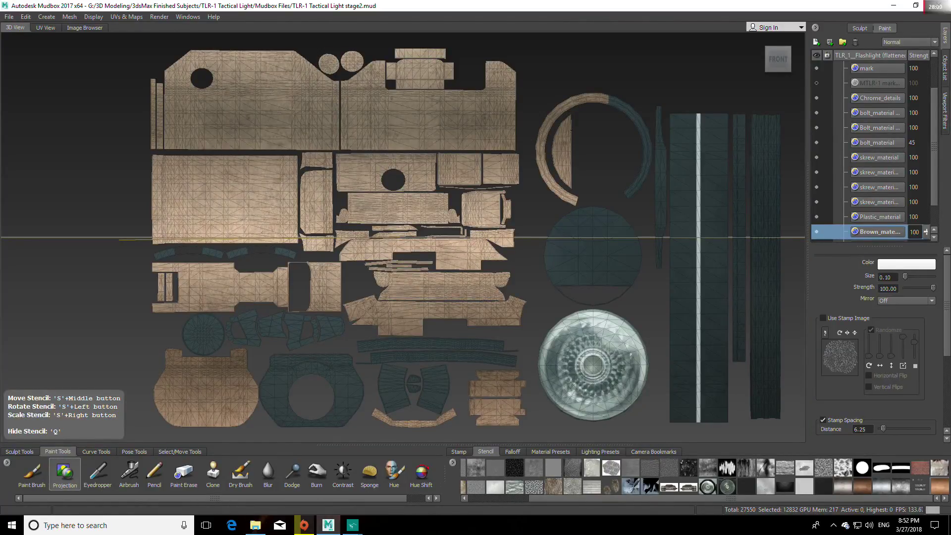
pyautogui.moveTo(610, 97)
pyautogui.mouseDown()
pyautogui.moveTo(644, 129)
pyautogui.moveTo(645, 168)
pyautogui.moveTo(659, 183)
pyautogui.moveTo(659, 124)
pyautogui.moveTo(655, 221)
pyautogui.mouseUp()
pyautogui.press('q')
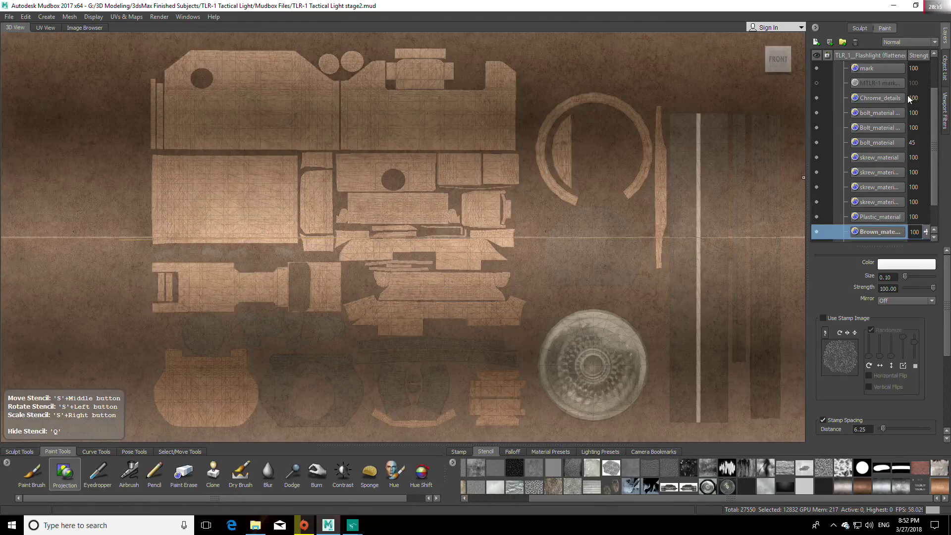
# Hide the Chrome_details layer and project the brown stencil onto the widest long strip and the round disc above the reflector
pyautogui.click(816, 97)
pyautogui.press('q')
pyautogui.moveTo(683, 168)
pyautogui.mouseDown()
pyautogui.moveTo(703, 115)
pyautogui.moveTo(719, 121)
pyautogui.moveTo(715, 420)
pyautogui.moveTo(678, 411)
pyautogui.moveTo(678, 162)
pyautogui.moveTo(701, 252)
pyautogui.moveTo(701, 404)
pyautogui.mouseUp()
pyautogui.press('q')
pyautogui.press('q')
pyautogui.moveTo(621, 229)
pyautogui.mouseDown()
pyautogui.moveTo(594, 232)
pyautogui.moveTo(619, 257)
pyautogui.moveTo(584, 270)
pyautogui.moveTo(612, 278)
pyautogui.mouseUp()
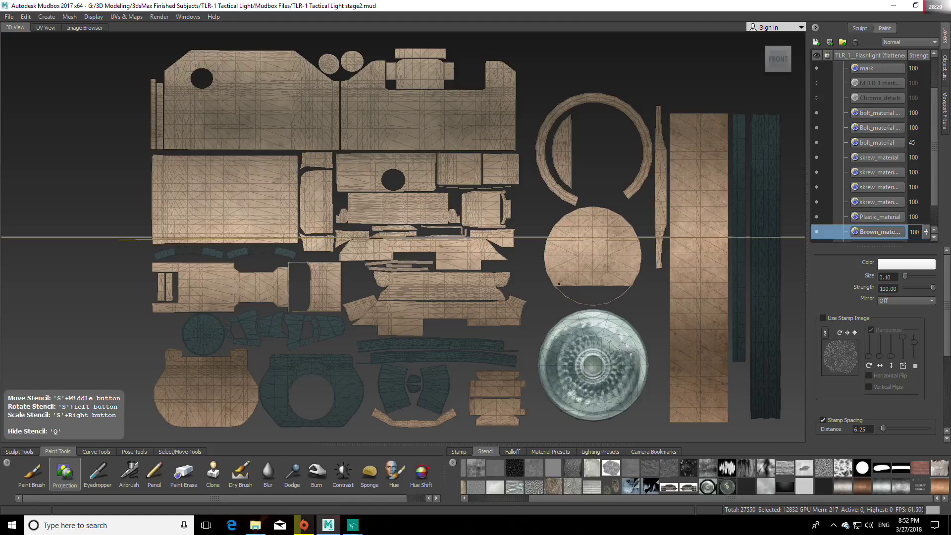
# Project the brown stencil along the full length of the two narrower long strips
pyautogui.press('q')
pyautogui.press('q')
pyautogui.moveTo(737, 124); pyautogui.dragTo(739, 363)
pyautogui.press('q')
pyautogui.press('q')
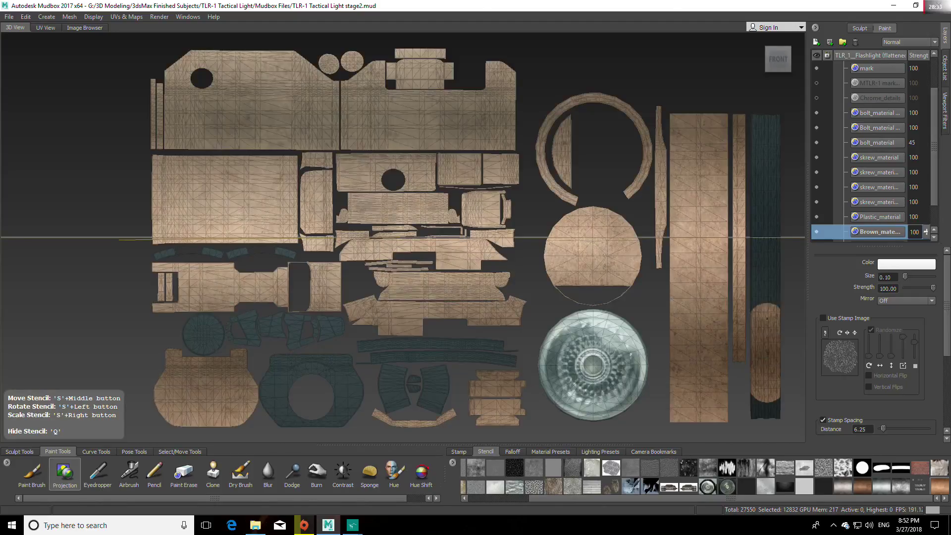
pyautogui.moveTo(766, 318)
pyautogui.mouseDown()
pyautogui.moveTo(766, 118)
pyautogui.moveTo(766, 407)
pyautogui.mouseUp()
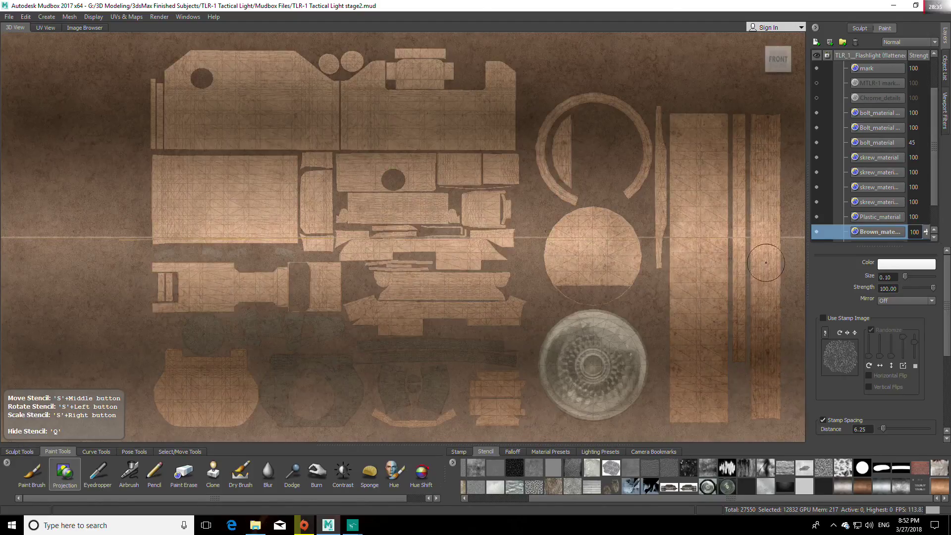
pyautogui.press('q')
pyautogui.click(762, 177)
# Try another brown stencil pass over the large chamfered shell with the round hole and its upper neighbour
pyautogui.keyDown('alt'); pyautogui.moveTo(743, 200); pyautogui.dragTo(717, 308, button='middle'); pyautogui.keyUp('alt')
pyautogui.press('q')
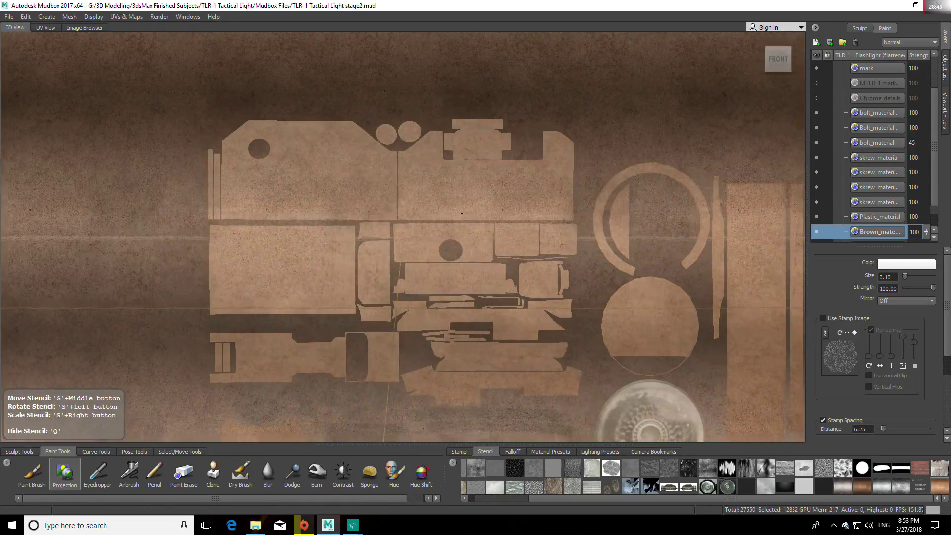
pyautogui.moveTo(349, 143)
pyautogui.mouseDown()
pyautogui.moveTo(285, 144)
pyautogui.moveTo(232, 165)
pyautogui.moveTo(231, 206)
pyautogui.mouseUp()
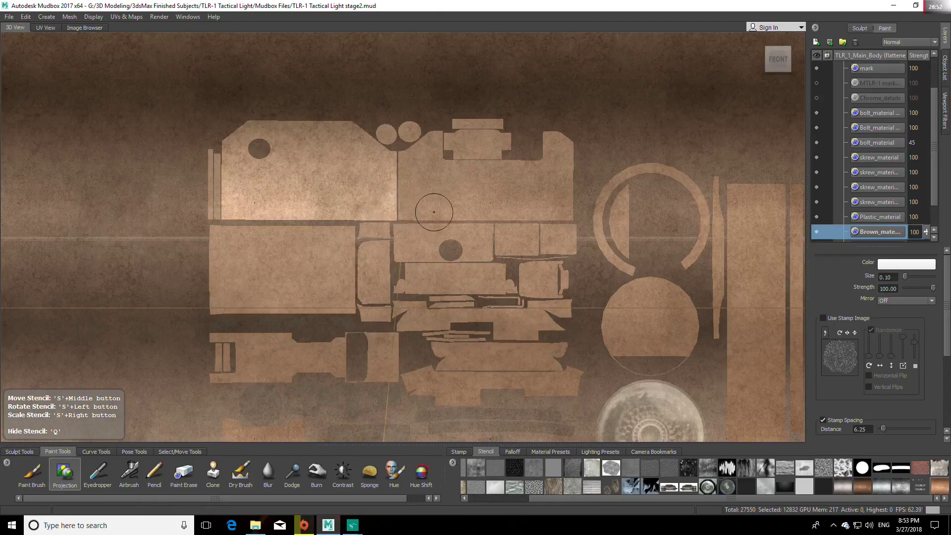
pyautogui.press('q')
pyautogui.keyDown('alt'); pyautogui.moveTo(591, 312); pyautogui.dragTo(465, 246, button='middle'); pyautogui.keyUp('alt')
pyautogui.press('q')
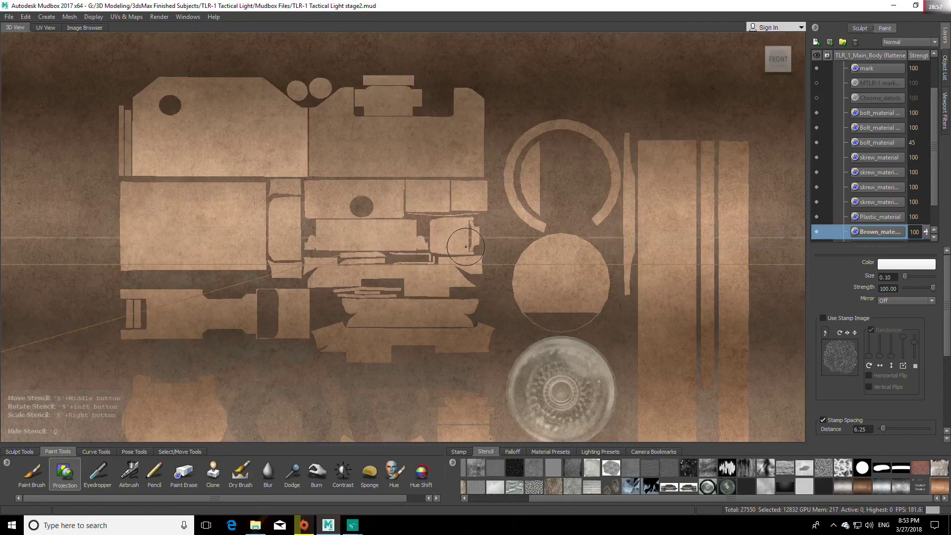
pyautogui.press('q')
pyautogui.press('q')
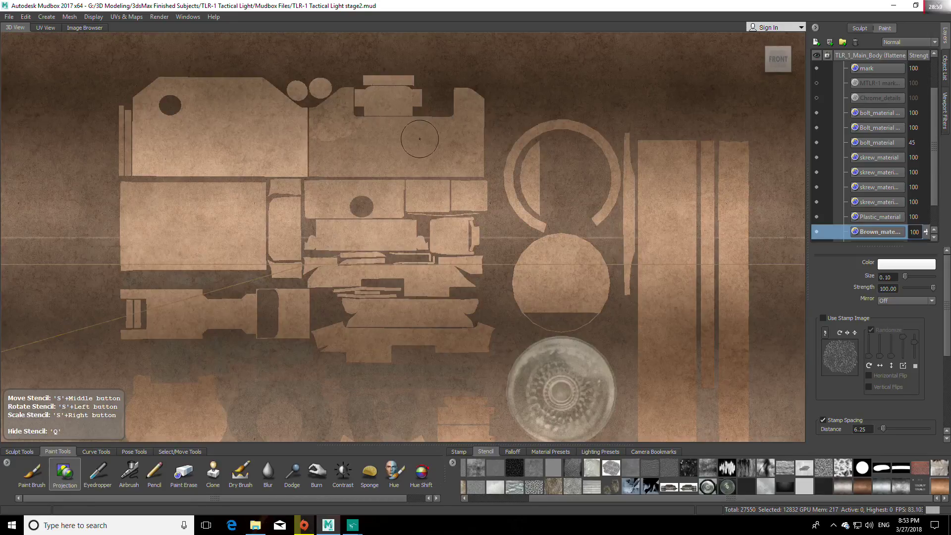
pyautogui.press('q')
pyautogui.press('q')
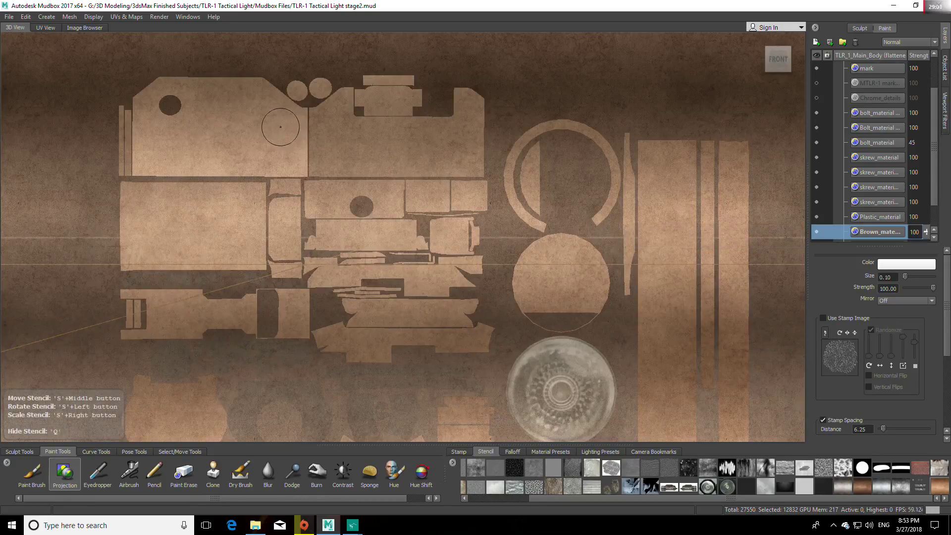
pyautogui.keyDown('alt'); pyautogui.moveTo(282, 127); pyautogui.dragTo(434, 166, button='middle'); pyautogui.keyUp('alt')
pyautogui.press('q')
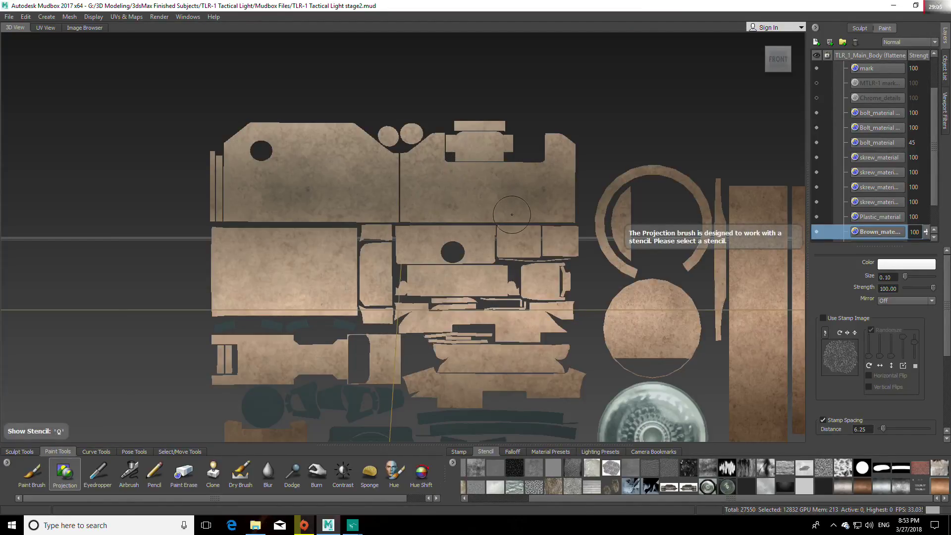
# Try another brown stencil pass on the large rectangular shell below the chamfered one
pyautogui.keyDown('alt'); pyautogui.moveTo(534, 260); pyautogui.dragTo(486, 161, button='middle'); pyautogui.keyUp('alt')
pyautogui.press('q')
pyautogui.press('q')
pyautogui.press('q')
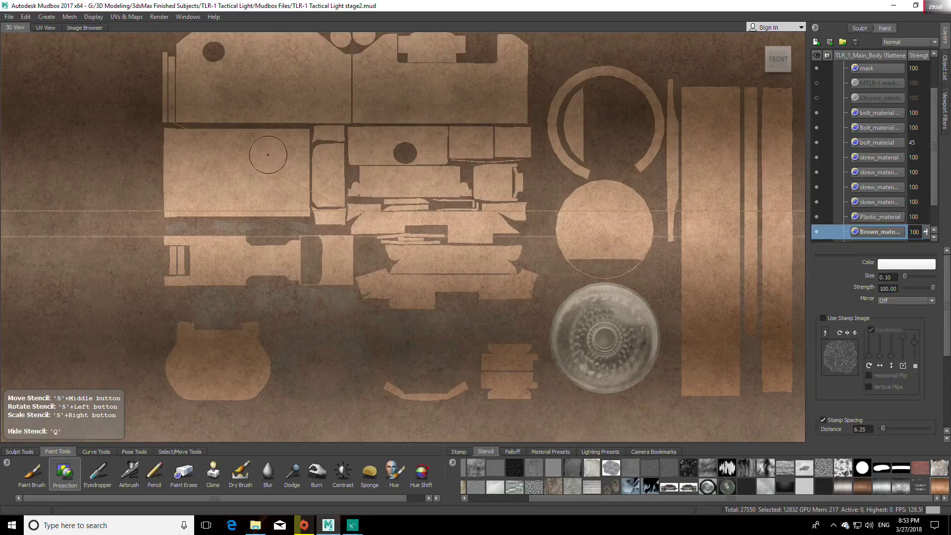
pyautogui.press('q')
pyautogui.moveTo(268, 155)
pyautogui.mouseDown()
pyautogui.moveTo(292, 149)
pyautogui.moveTo(293, 178)
pyautogui.moveTo(256, 170)
pyautogui.mouseUp()
pyautogui.press('q')
pyautogui.press('q')
pyautogui.click(482, 220)
# Try another brown stencil pass across the upper part of the solid rounded shell in the bottom row
pyautogui.keyDown('alt'); pyautogui.moveTo(513, 261); pyautogui.dragTo(691, 99, button='middle'); pyautogui.keyUp('alt')
pyautogui.press('q')
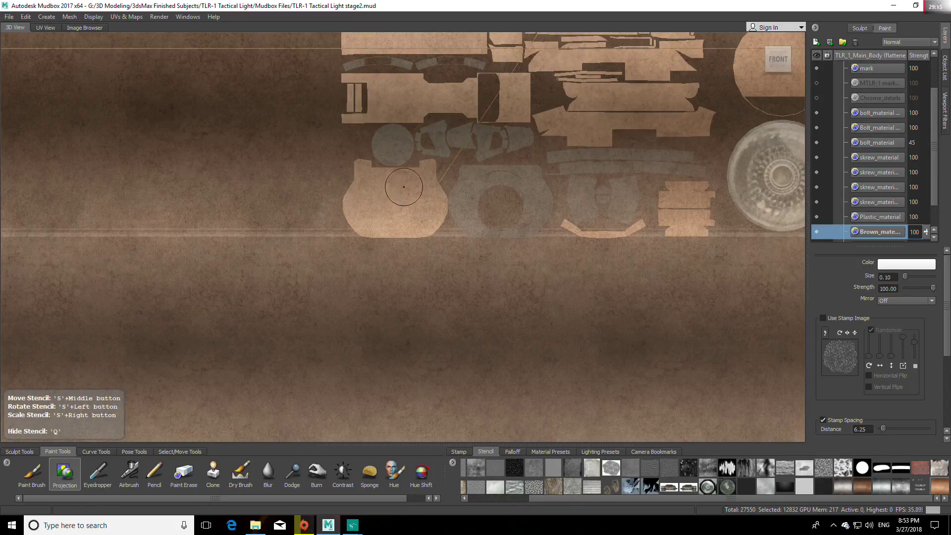
pyautogui.moveTo(403, 188); pyautogui.dragTo(354, 181)
pyautogui.keyDown('alt'); pyautogui.moveTo(406, 208); pyautogui.dragTo(396, 222, button='middle'); pyautogui.keyUp('alt')
pyautogui.press('q')
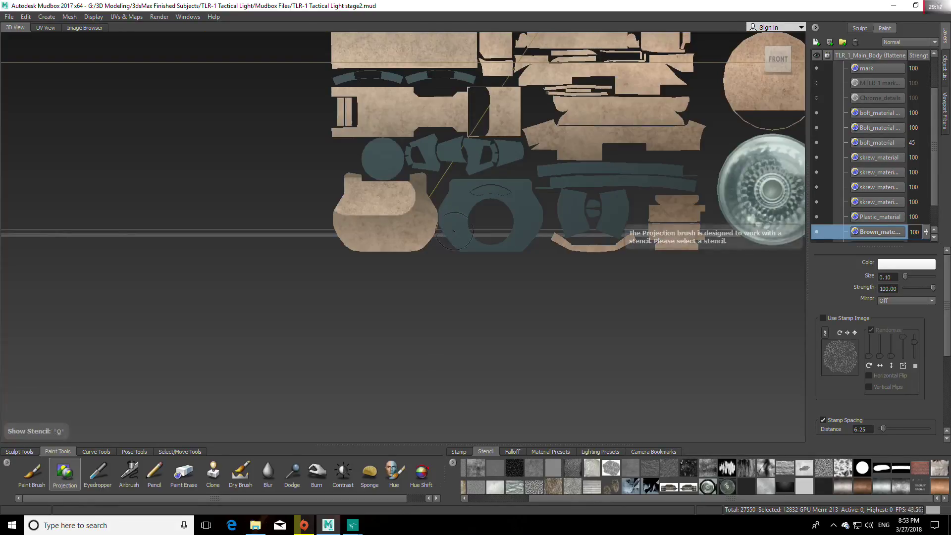
pyautogui.press('q')
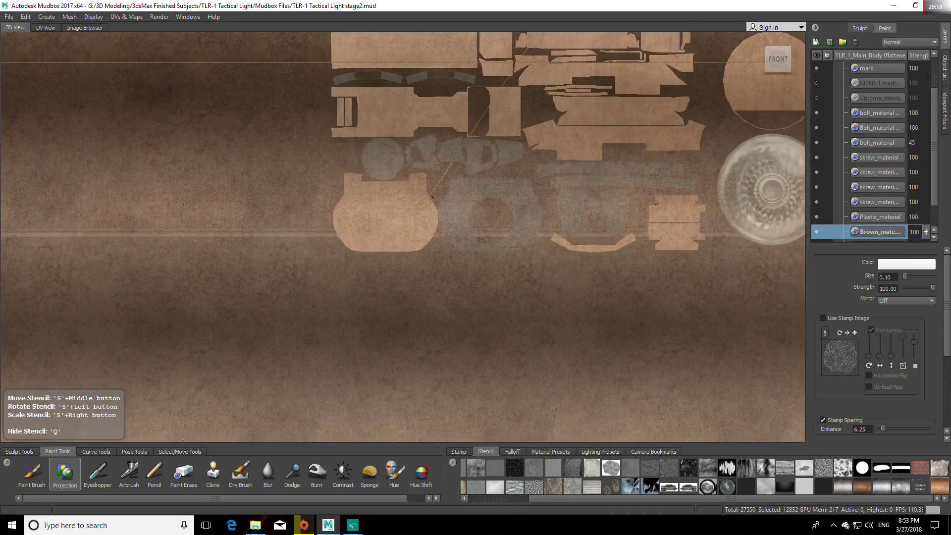
pyautogui.moveTo(419, 190); pyautogui.dragTo(418, 191)
pyautogui.moveTo(352, 190); pyautogui.dragTo(351, 190)
pyautogui.press('q')
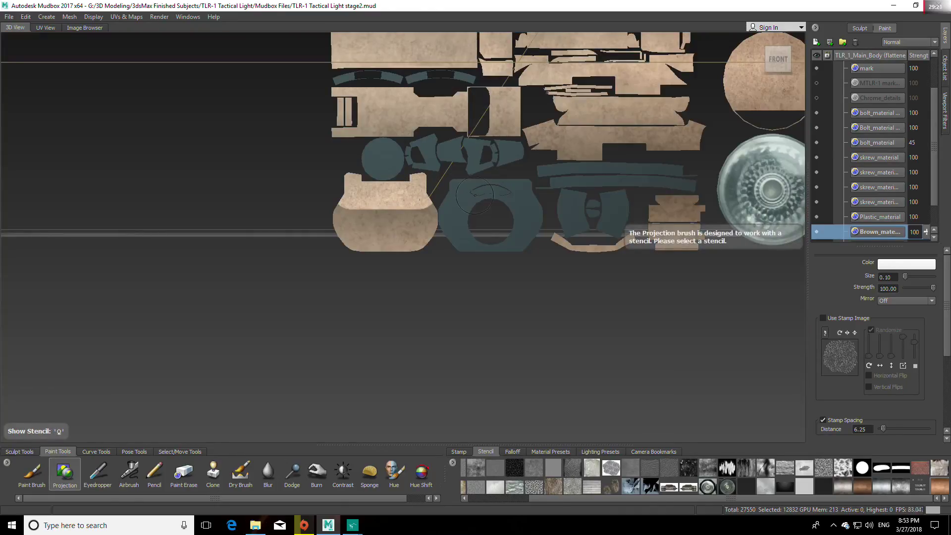
# Reproject the brown stencil over the entire solid rounded shell in the bottom row, realigning it with the lighter area of the stencil
pyautogui.keyDown('alt'); pyautogui.moveTo(489, 184); pyautogui.dragTo(465, 202, button='middle'); pyautogui.keyUp('alt')
pyautogui.moveTo(442, 235)
pyautogui.keyDown('alt'); pyautogui.mouseDown(button='middle')
pyautogui.moveTo(462, 257)
pyautogui.moveTo(518, 214)
pyautogui.moveTo(514, 198)
pyautogui.moveTo(447, 172)
pyautogui.mouseUp(button='middle'); pyautogui.keyUp('alt')
pyautogui.press('q')
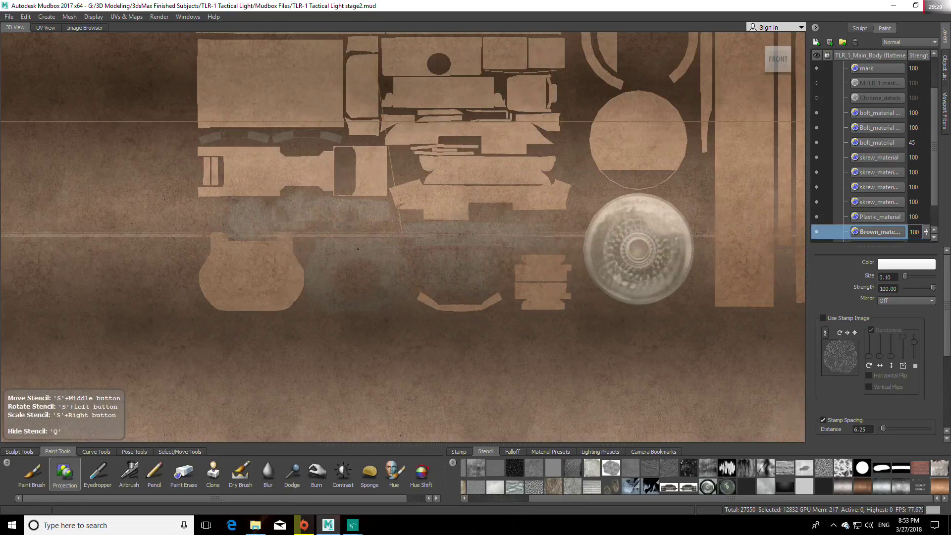
pyautogui.press('q')
pyautogui.moveTo(221, 246)
pyautogui.mouseDown()
pyautogui.moveTo(233, 283)
pyautogui.moveTo(259, 287)
pyautogui.moveTo(286, 310)
pyautogui.mouseUp()
pyautogui.press('q')
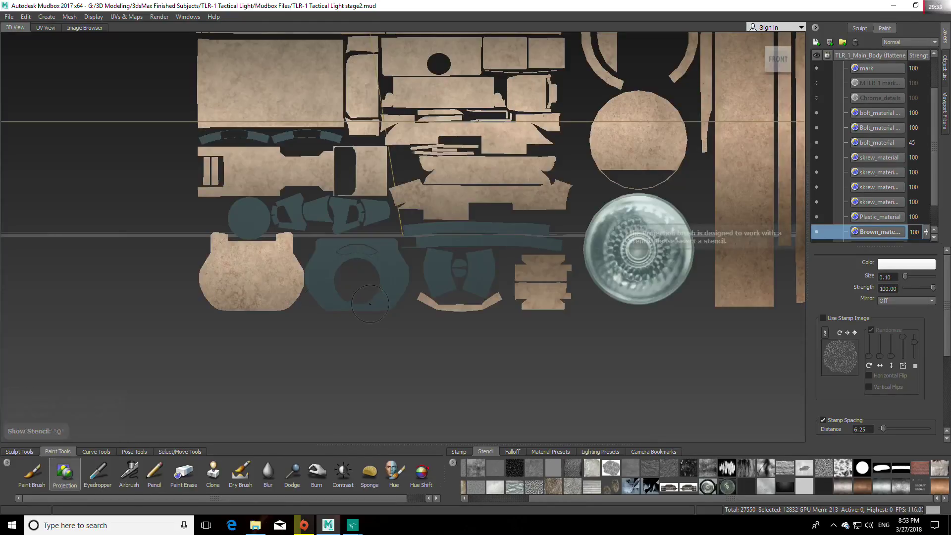
pyautogui.moveTo(404, 195)
pyautogui.keyDown('alt'); pyautogui.mouseDown(button='middle')
pyautogui.moveTo(429, 289)
pyautogui.moveTo(424, 312)
pyautogui.moveTo(423, 207)
pyautogui.mouseUp(button='middle'); pyautogui.keyUp('alt')
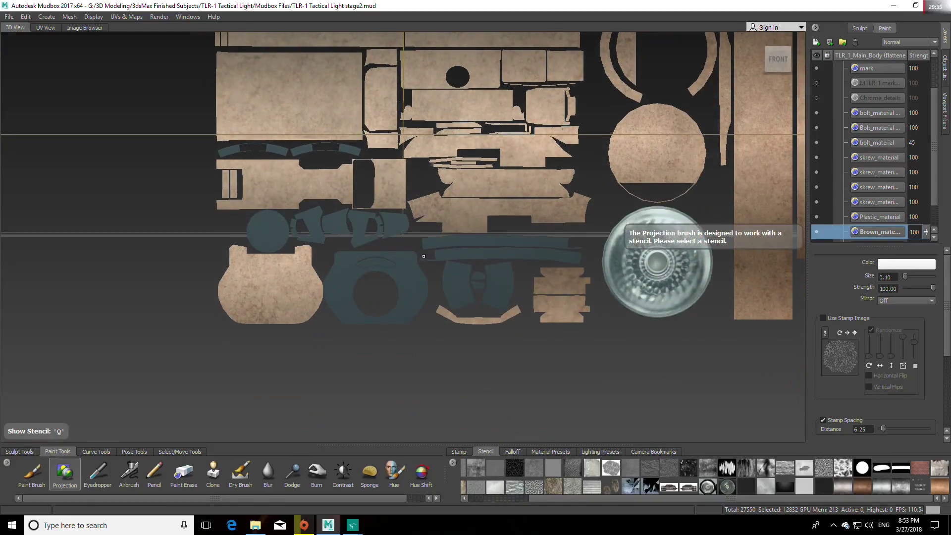
pyautogui.press('q')
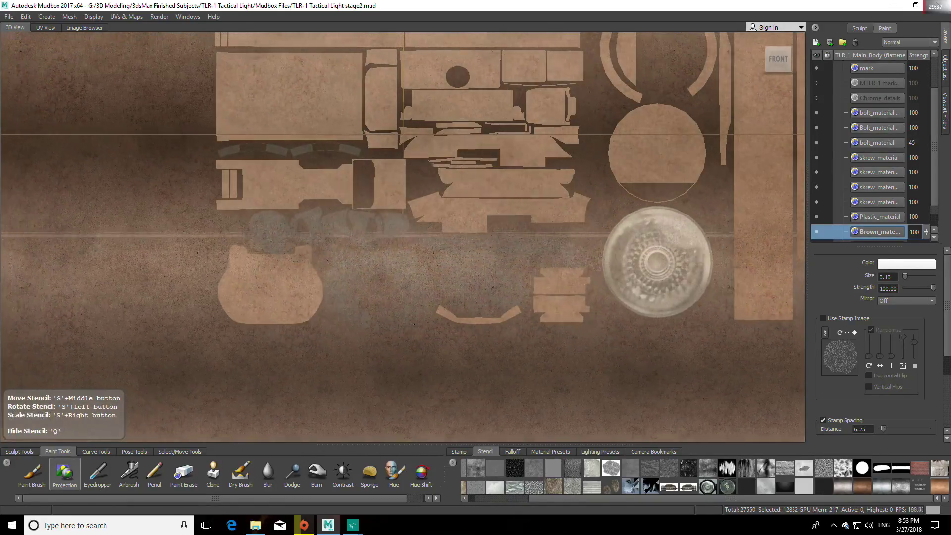
pyautogui.moveTo(278, 285)
pyautogui.mouseDown()
pyautogui.moveTo(233, 283)
pyautogui.moveTo(296, 271)
pyautogui.mouseUp()
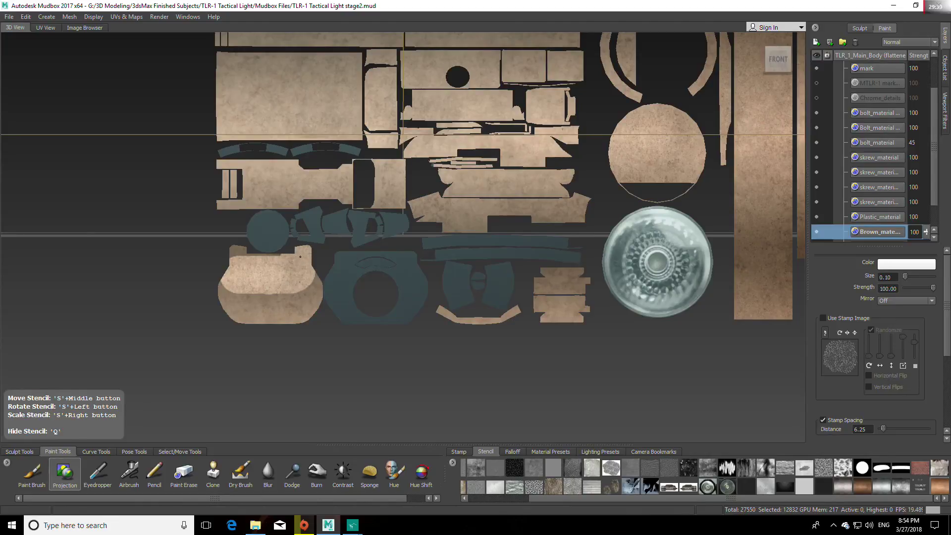
pyautogui.moveTo(235, 255)
pyautogui.mouseDown()
pyautogui.moveTo(282, 319)
pyautogui.moveTo(304, 312)
pyautogui.moveTo(319, 278)
pyautogui.moveTo(306, 322)
pyautogui.mouseUp()
pyautogui.press('q')
# Reproject the brown stencil evenly over both large upper shells and the small stepped shell in the notch
pyautogui.moveTo(430, 218)
pyautogui.keyDown('alt'); pyautogui.mouseDown(button='middle')
pyautogui.moveTo(434, 371)
pyautogui.moveTo(444, 309)
pyautogui.moveTo(356, 304)
pyautogui.moveTo(355, 329)
pyautogui.moveTo(414, 362)
pyautogui.mouseUp(button='middle'); pyautogui.keyUp('alt')
pyautogui.press('q')
pyautogui.moveTo(256, 170)
pyautogui.mouseDown()
pyautogui.moveTo(217, 169)
pyautogui.moveTo(229, 118)
pyautogui.moveTo(184, 141)
pyautogui.moveTo(251, 189)
pyautogui.moveTo(322, 148)
pyautogui.moveTo(257, 118)
pyautogui.mouseUp()
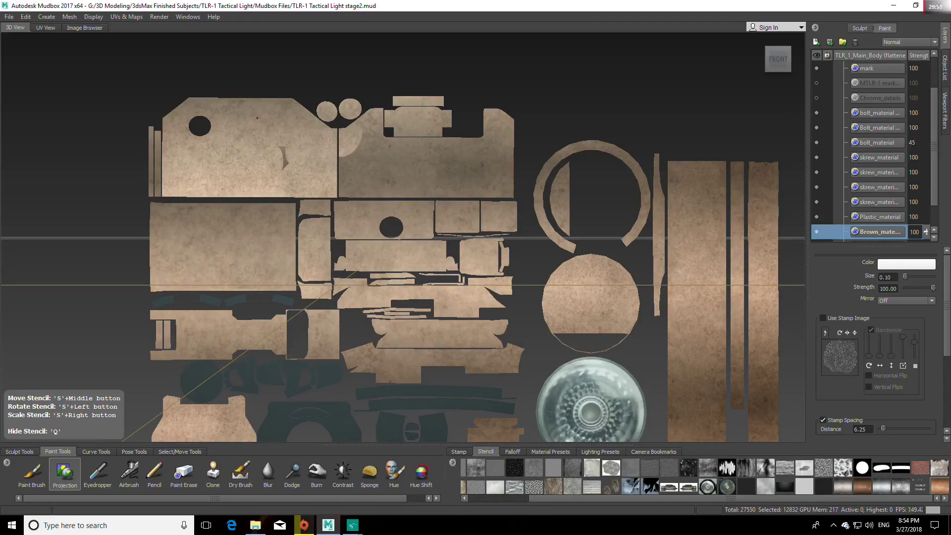
pyautogui.moveTo(326, 173); pyautogui.dragTo(315, 179)
pyautogui.press('q')
pyautogui.press('q')
pyautogui.press('q')
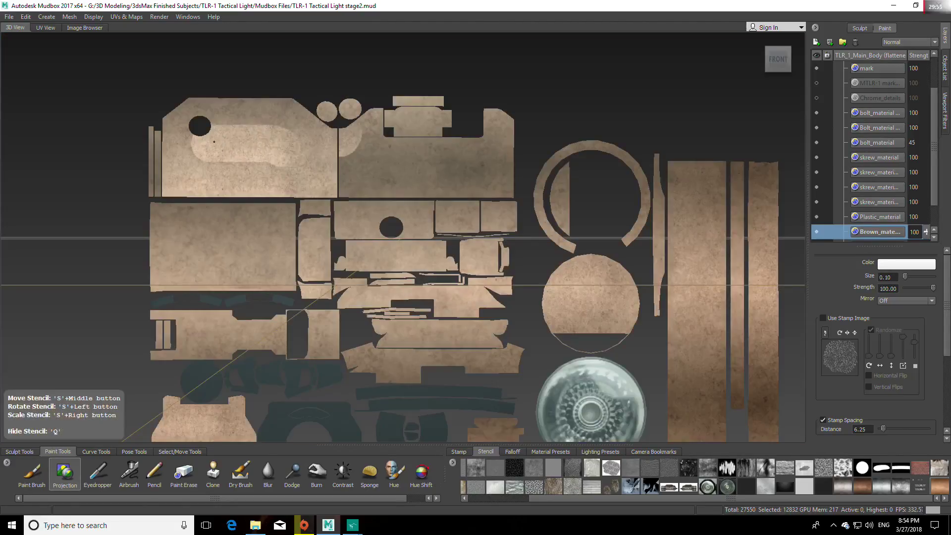
pyautogui.moveTo(141, 139)
pyautogui.mouseDown()
pyautogui.moveTo(158, 165)
pyautogui.moveTo(149, 173)
pyautogui.moveTo(228, 183)
pyautogui.moveTo(193, 176)
pyautogui.mouseUp()
pyautogui.moveTo(286, 162)
pyautogui.mouseDown()
pyautogui.moveTo(294, 116)
pyautogui.moveTo(329, 176)
pyautogui.moveTo(330, 113)
pyautogui.moveTo(391, 185)
pyautogui.moveTo(470, 183)
pyautogui.moveTo(506, 171)
pyautogui.moveTo(503, 115)
pyautogui.mouseUp()
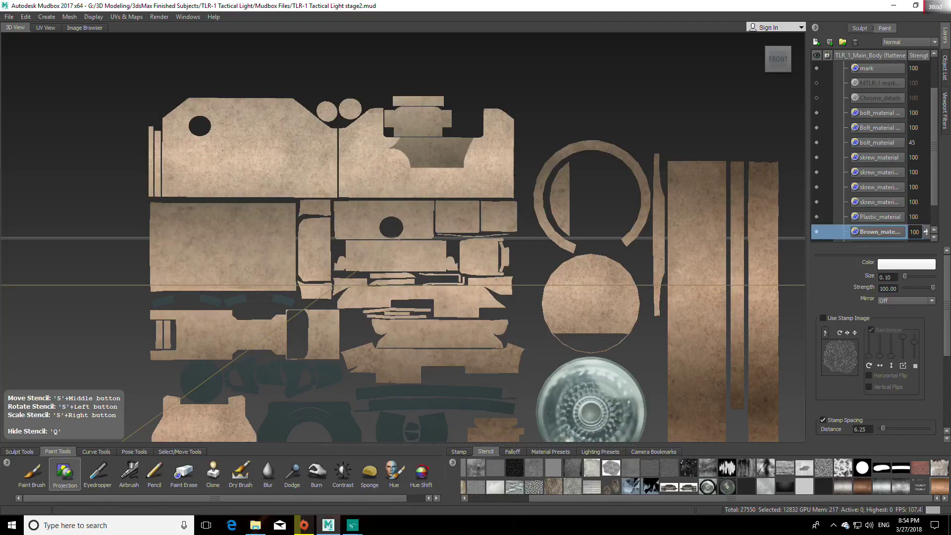
pyautogui.moveTo(507, 155)
pyautogui.mouseDown()
pyautogui.moveTo(426, 151)
pyautogui.moveTo(435, 119)
pyautogui.moveTo(405, 128)
pyautogui.mouseUp()
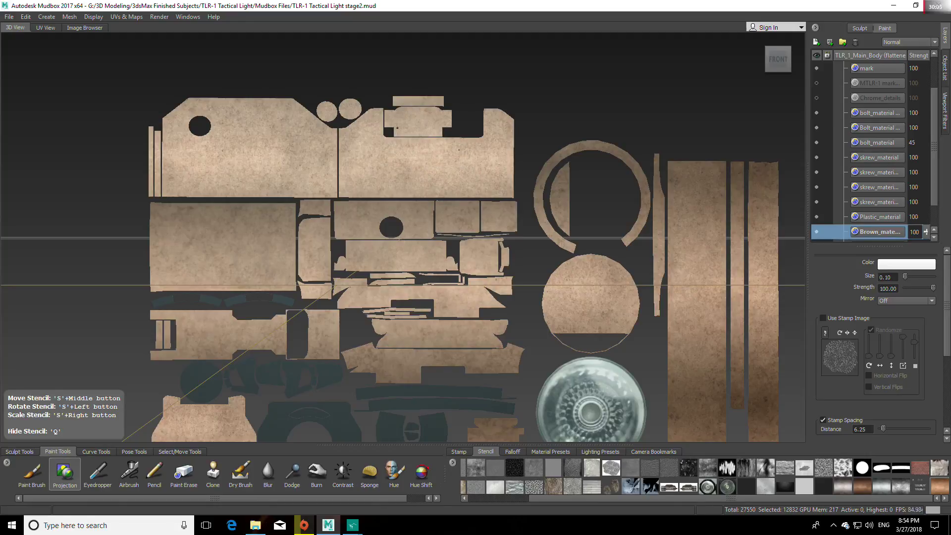
# Reproject the brown stencil over the small discs, the large rectangular shell, its narrow neighbour and the middle row's holed shell
pyautogui.moveTo(346, 107)
pyautogui.mouseDown()
pyautogui.moveTo(347, 183)
pyautogui.moveTo(317, 223)
pyautogui.moveTo(208, 223)
pyautogui.moveTo(263, 212)
pyautogui.moveTo(170, 228)
pyautogui.moveTo(223, 275)
pyautogui.moveTo(248, 270)
pyautogui.moveTo(218, 277)
pyautogui.moveTo(188, 237)
pyautogui.moveTo(186, 208)
pyautogui.moveTo(287, 218)
pyautogui.moveTo(290, 252)
pyautogui.moveTo(269, 277)
pyautogui.mouseUp()
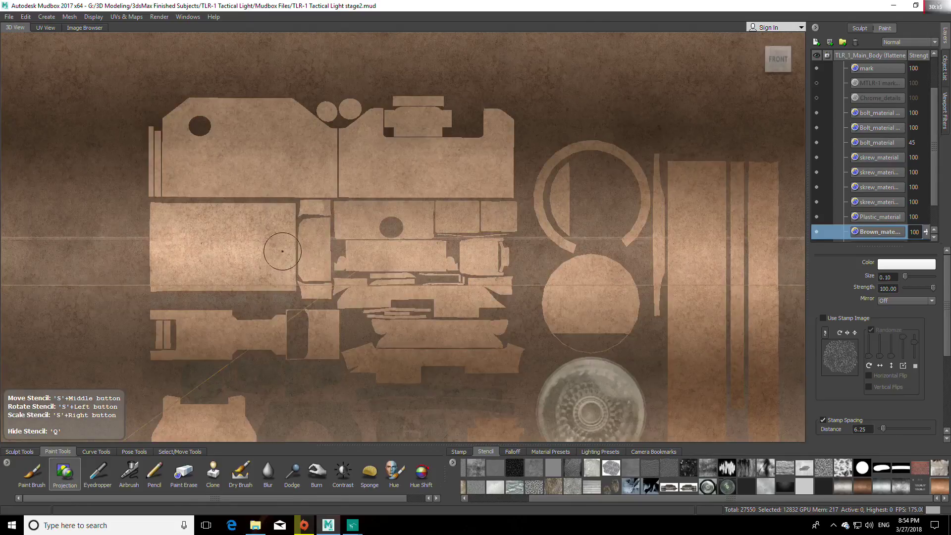
pyautogui.moveTo(327, 201)
pyautogui.mouseDown()
pyautogui.moveTo(309, 292)
pyautogui.moveTo(322, 293)
pyautogui.mouseUp()
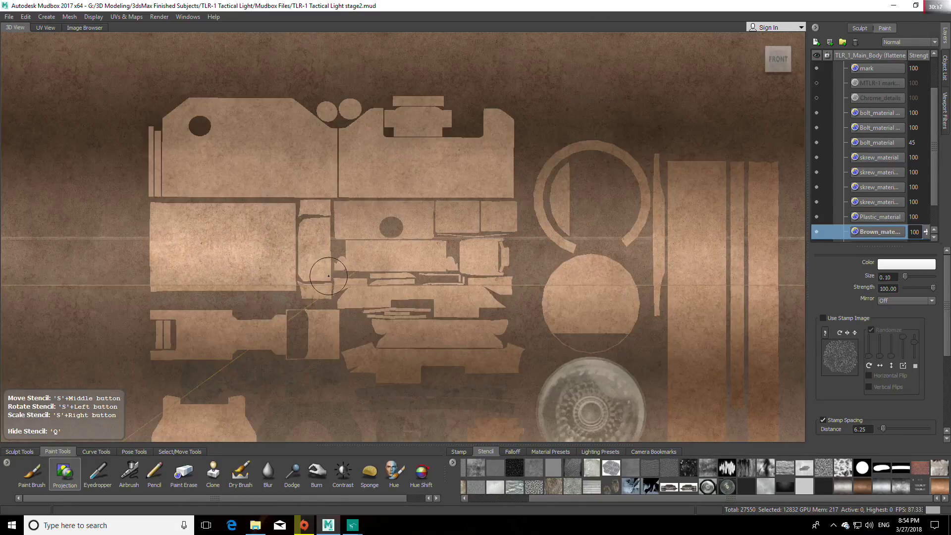
pyautogui.moveTo(427, 213)
pyautogui.mouseDown()
pyautogui.moveTo(343, 213)
pyautogui.moveTo(386, 233)
pyautogui.moveTo(476, 214)
pyautogui.moveTo(513, 218)
pyautogui.moveTo(473, 287)
pyautogui.moveTo(505, 248)
pyautogui.moveTo(502, 267)
pyautogui.mouseUp()
# Shift the stencil relative to the shells and reproject brown over the middle cluster's small blocks and thin stacked strips
pyautogui.moveTo(408, 259); pyautogui.dragTo(413, 304, button='middle')
pyautogui.moveTo(413, 303)
pyautogui.mouseDown()
pyautogui.moveTo(378, 282)
pyautogui.moveTo(391, 262)
pyautogui.moveTo(378, 258)
pyautogui.mouseUp()
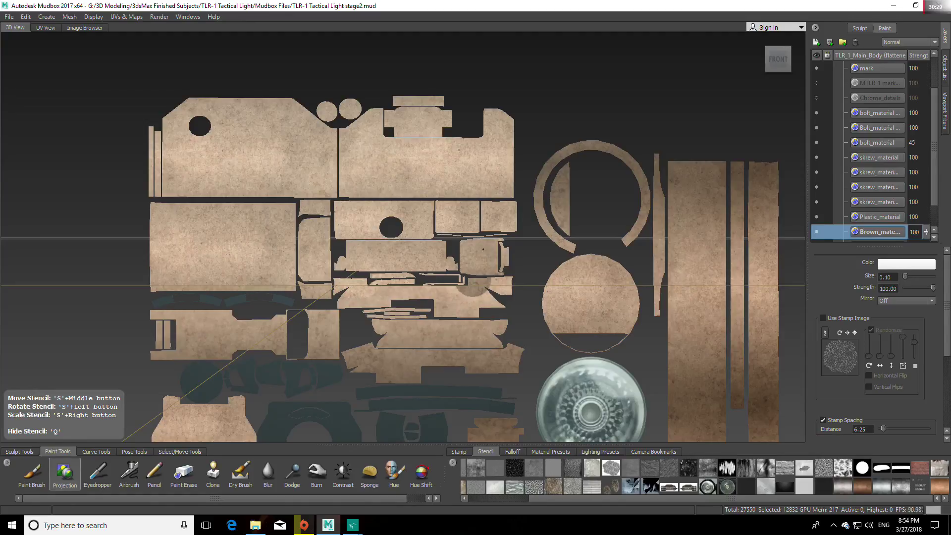
pyautogui.moveTo(483, 268); pyautogui.dragTo(501, 268)
pyautogui.moveTo(501, 268); pyautogui.dragTo(448, 225, button='middle')
pyautogui.moveTo(485, 255); pyautogui.dragTo(505, 257)
pyautogui.moveTo(488, 291); pyautogui.dragTo(328, 302)
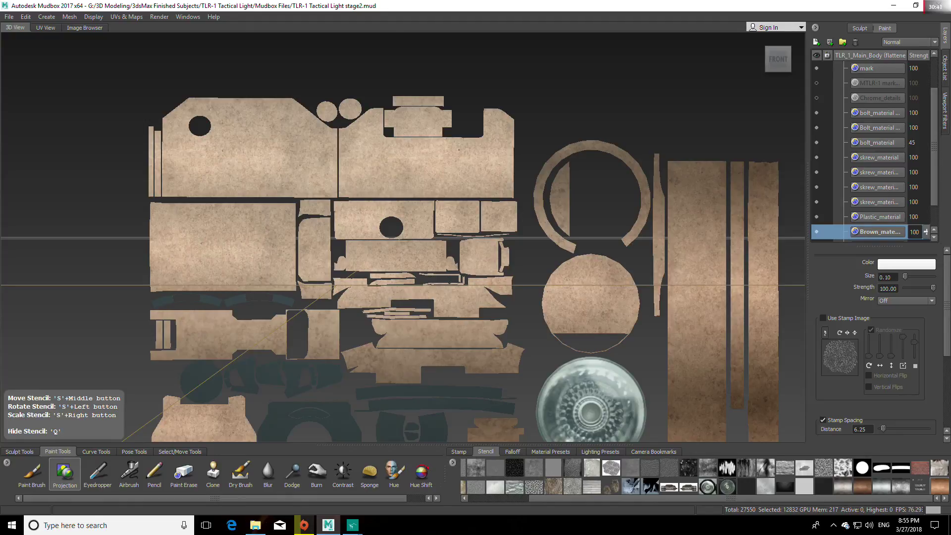
pyautogui.moveTo(449, 283); pyautogui.dragTo(470, 287)
# Shift the stencil again and reproject brown over the two wide stepped shells beneath the middle cluster
pyautogui.moveTo(487, 315); pyautogui.dragTo(473, 359, button='middle')
pyautogui.moveTo(475, 340); pyautogui.dragTo(387, 335)
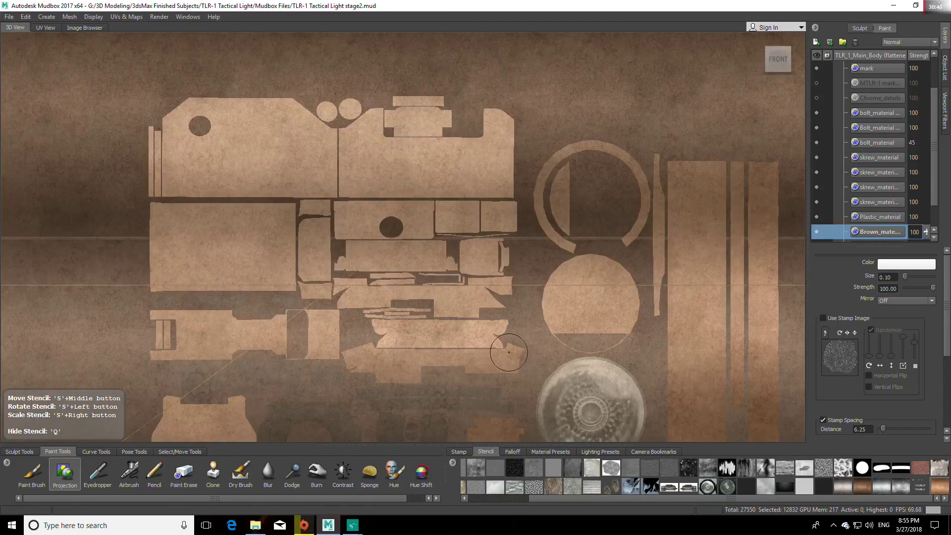
pyautogui.moveTo(495, 350)
pyautogui.mouseDown()
pyautogui.moveTo(343, 353)
pyautogui.moveTo(408, 374)
pyautogui.moveTo(483, 379)
pyautogui.mouseUp()
# Reproject the brown stencil over the bottom row's curved strip and the small stacked shells beside it
pyautogui.moveTo(489, 385)
pyautogui.mouseDown(button='middle')
pyautogui.moveTo(458, 301)
pyautogui.moveTo(455, 170)
pyautogui.mouseUp(button='middle')
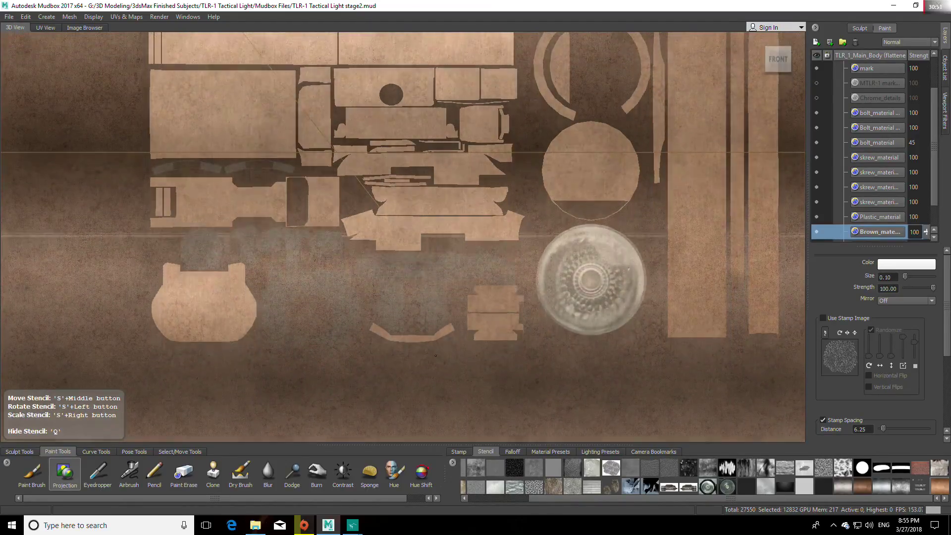
pyautogui.press('q')
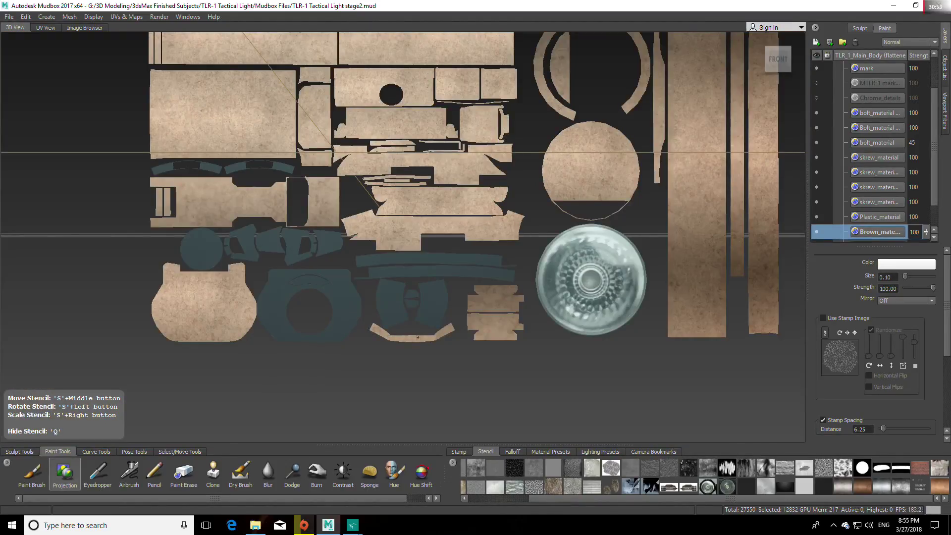
pyautogui.press('q')
pyautogui.moveTo(515, 297)
pyautogui.mouseDown()
pyautogui.moveTo(473, 309)
pyautogui.moveTo(516, 339)
pyautogui.mouseUp()
pyautogui.press('q')
pyautogui.press('q')
# Realign the stencil and reproject brown around the large open ring and its half-moon shell
pyautogui.keyDown('alt'); pyautogui.moveTo(618, 341); pyautogui.dragTo(438, 474, button='middle'); pyautogui.keyUp('alt')
pyautogui.press('q')
pyautogui.moveTo(455, 257); pyautogui.dragTo(460, 174, button='middle')
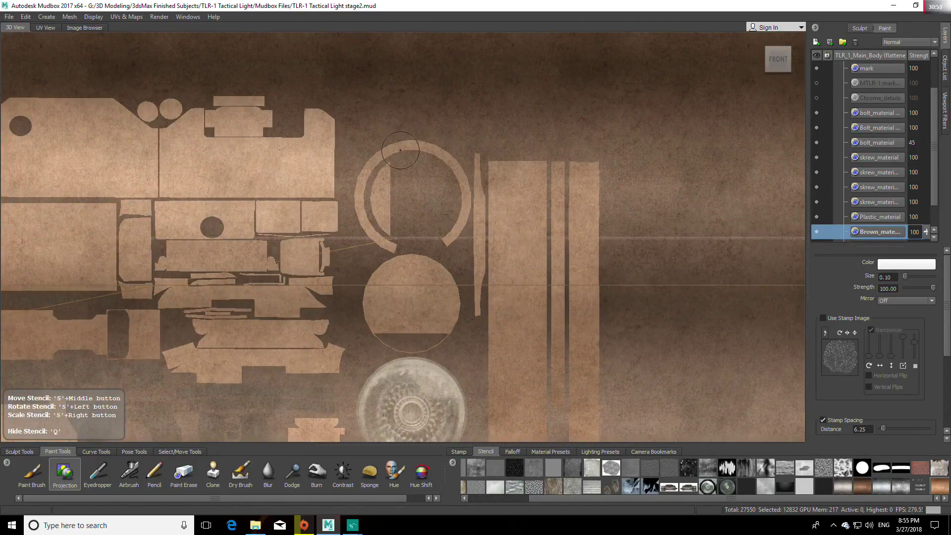
pyautogui.press('q')
pyautogui.press('q')
pyautogui.press('q')
pyautogui.moveTo(407, 141); pyautogui.dragTo(463, 155)
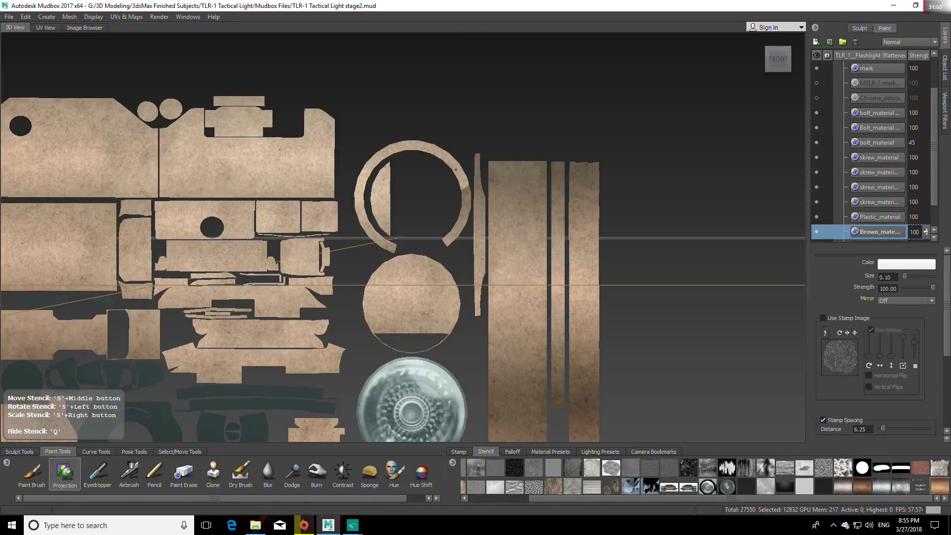
pyautogui.moveTo(458, 196); pyautogui.dragTo(466, 217)
pyautogui.press('q')
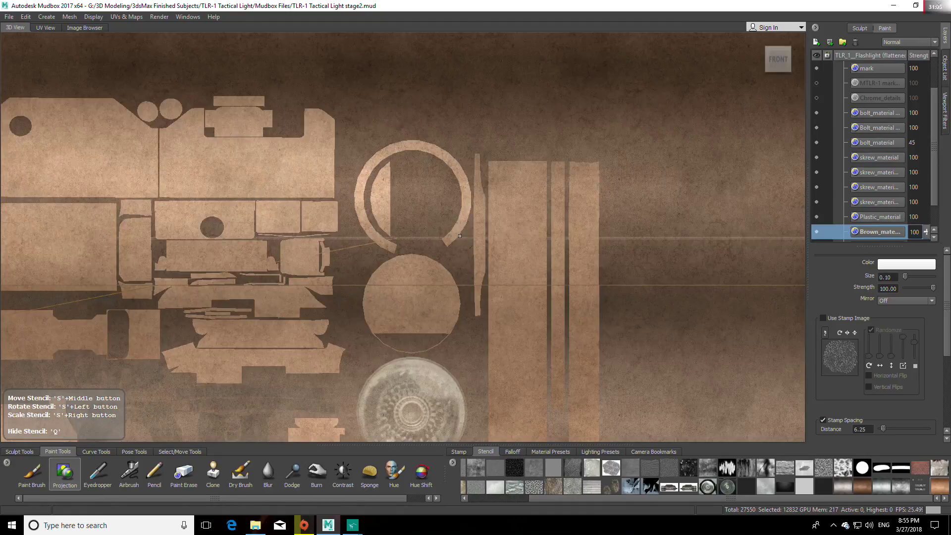
pyautogui.press('q')
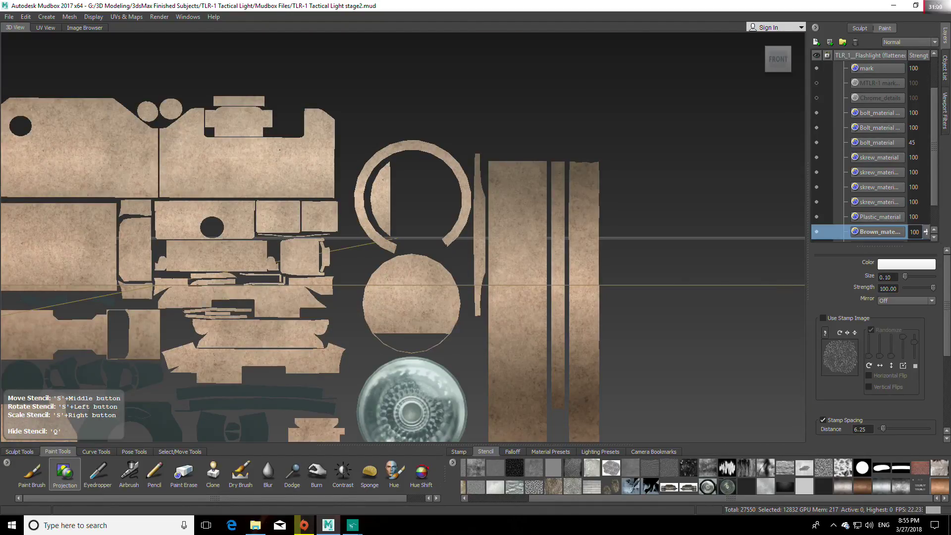
pyautogui.press('q')
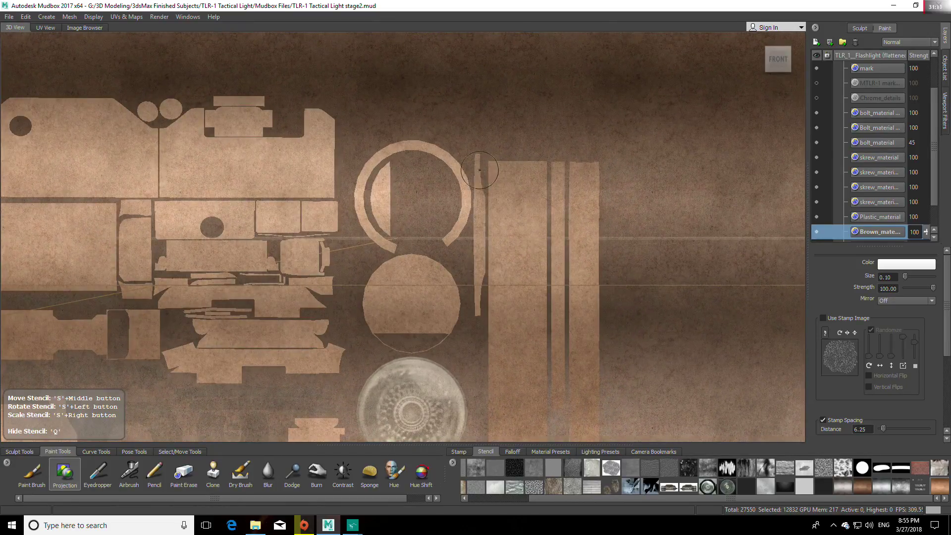
# Reproject brown over the thin tapered strip between the open ring and the tall rectangular shells
pyautogui.press('q')
pyautogui.press('q')
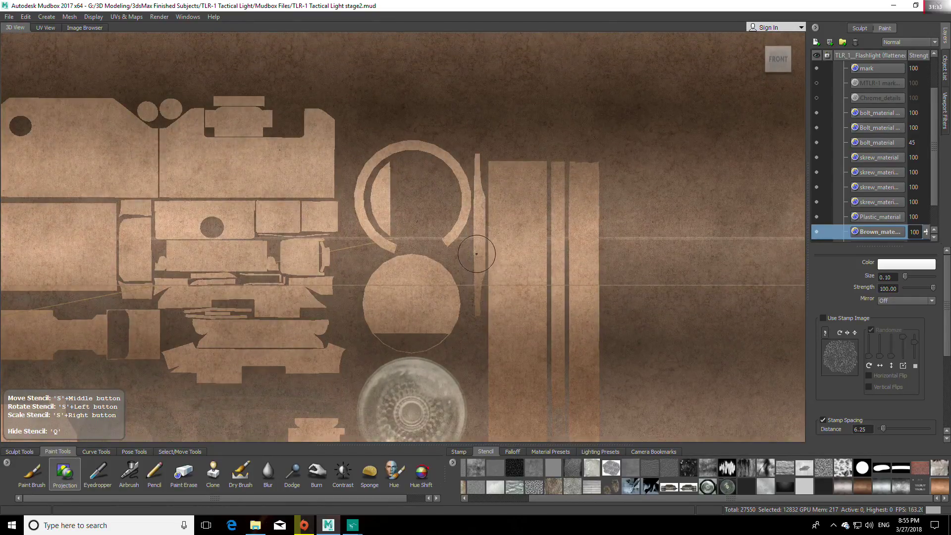
pyautogui.press('q')
pyautogui.moveTo(478, 156); pyautogui.dragTo(478, 159)
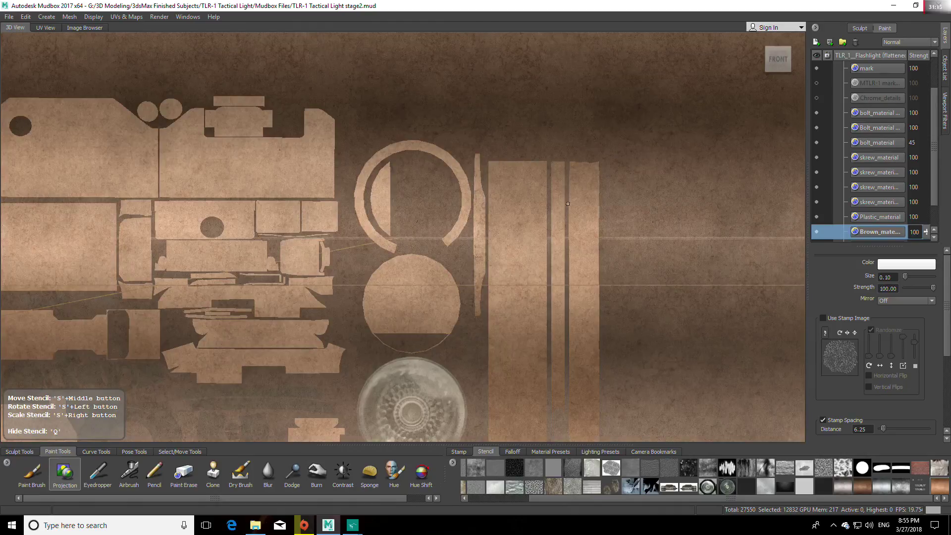
pyautogui.press('q')
# Reproject the brown stencil over the edges of the long notched shell beneath the large rectangle, and hide the stencil
pyautogui.moveTo(638, 353)
pyautogui.keyDown('alt'); pyautogui.mouseDown(button='middle')
pyautogui.moveTo(569, 157)
pyautogui.moveTo(540, 311)
pyautogui.mouseUp(button='middle'); pyautogui.keyUp('alt')
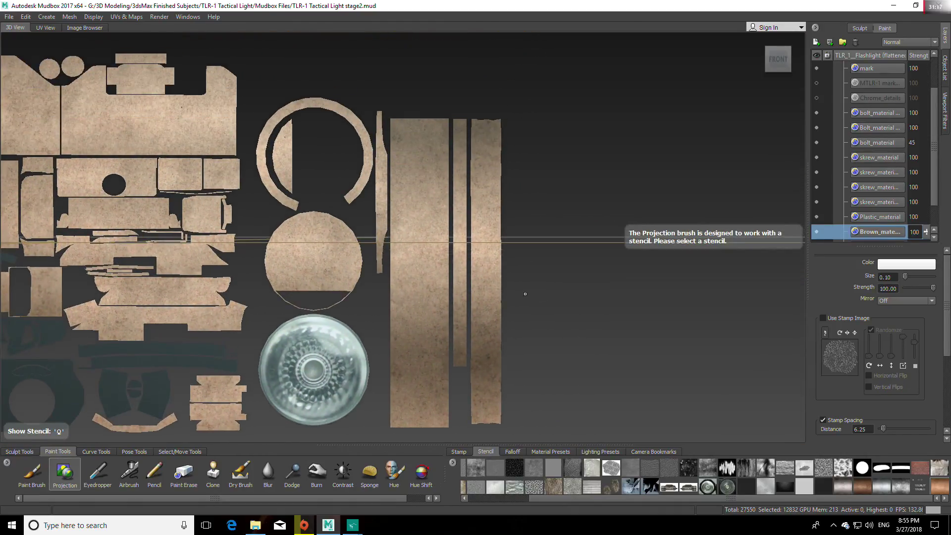
pyautogui.keyDown('alt'); pyautogui.moveTo(489, 280); pyautogui.dragTo(604, 271, button='middle'); pyautogui.keyUp('alt')
pyautogui.press('q')
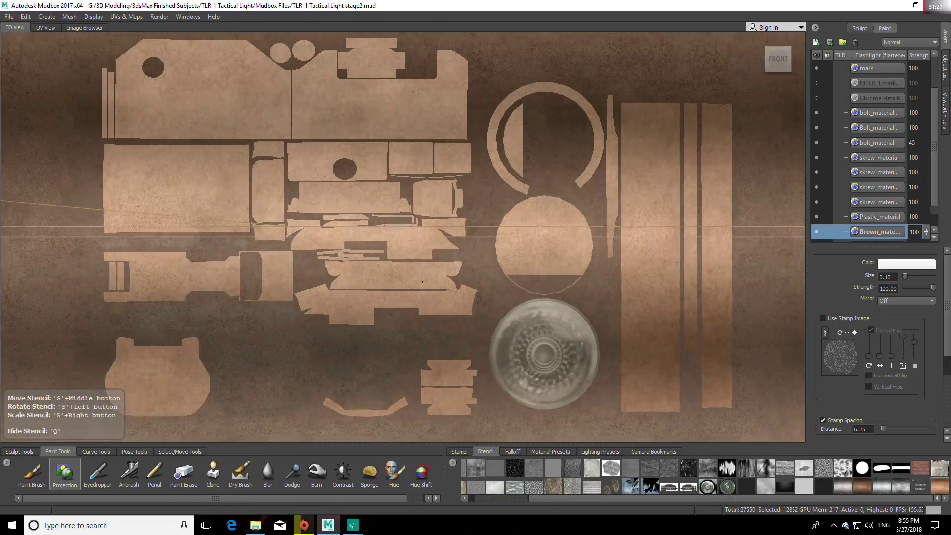
pyautogui.moveTo(157, 300)
pyautogui.mouseDown()
pyautogui.moveTo(176, 252)
pyautogui.moveTo(146, 283)
pyautogui.mouseUp()
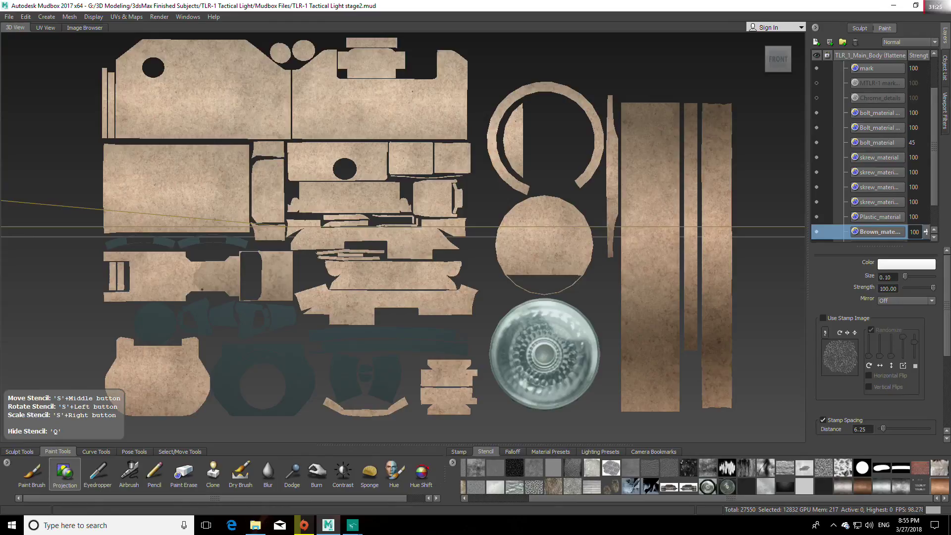
pyautogui.moveTo(202, 289); pyautogui.dragTo(207, 276)
pyautogui.moveTo(275, 261)
pyautogui.mouseDown()
pyautogui.moveTo(286, 274)
pyautogui.moveTo(280, 289)
pyautogui.mouseUp()
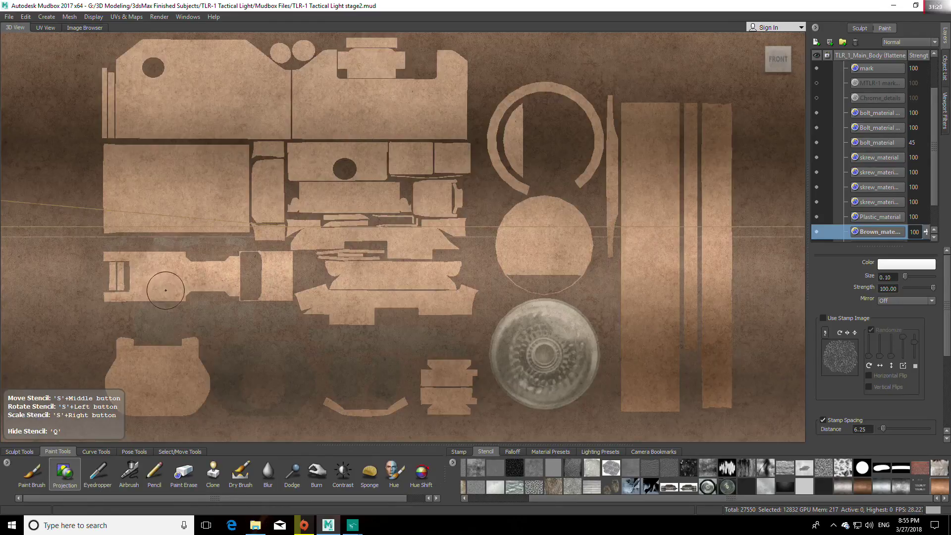
pyautogui.press('q')
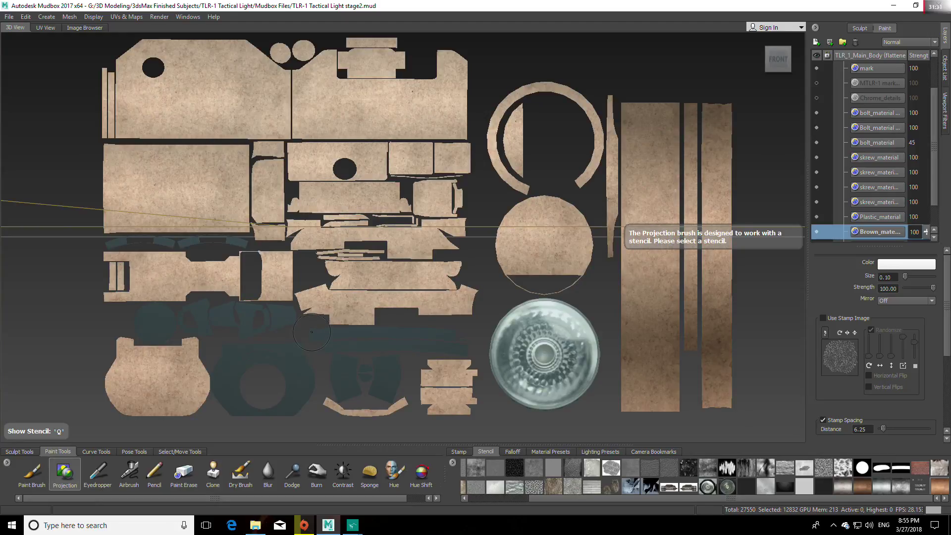
# Unflatten the model from UV space, restore the home view, and clear the object selection
pyautogui.keyDown('alt'); pyautogui.moveTo(376, 218); pyautogui.dragTo(316, 240, button='middle'); pyautogui.keyUp('alt')
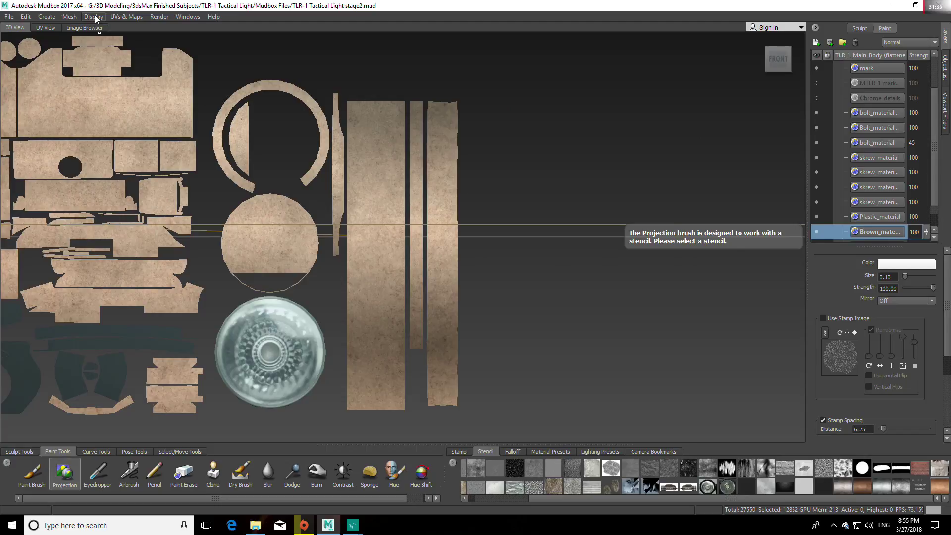
pyautogui.click(126, 16)
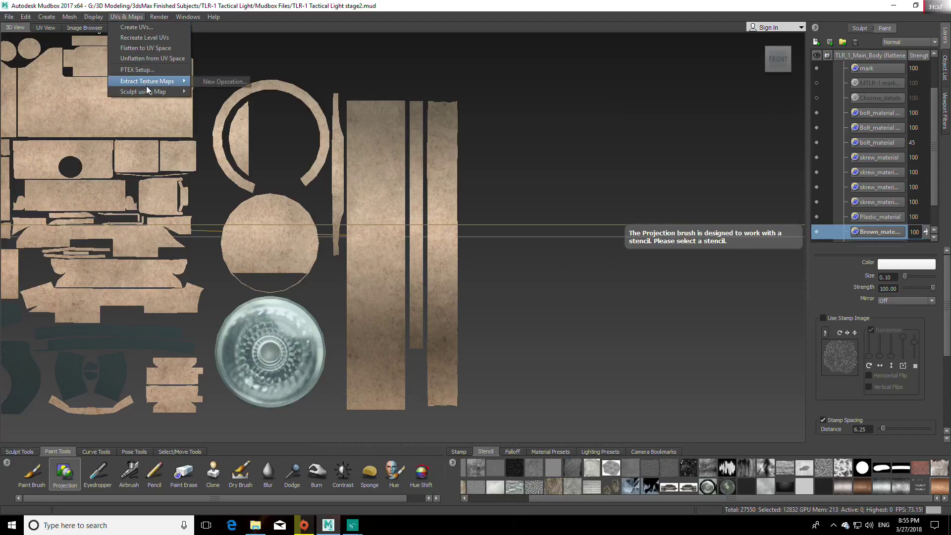
pyautogui.click(143, 59)
pyautogui.click(759, 40)
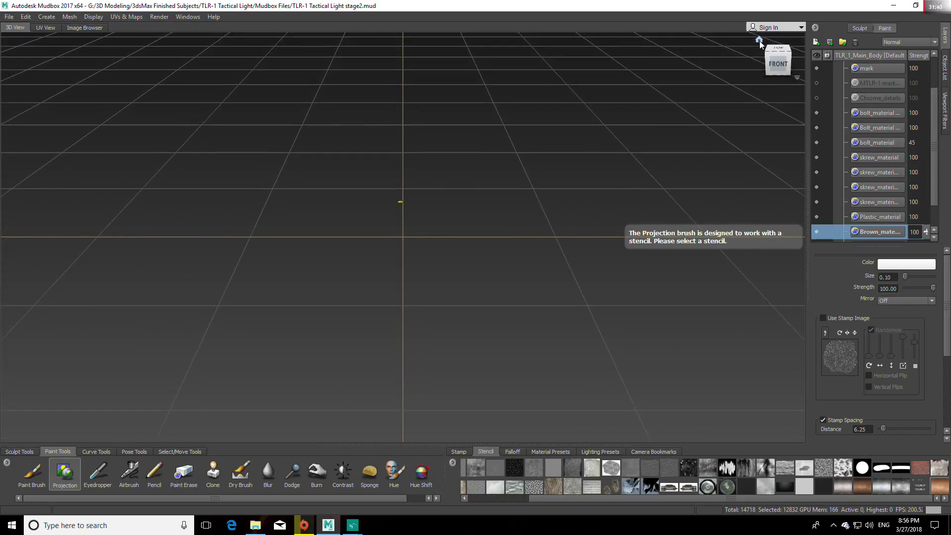
pyautogui.click(169, 452)
pyautogui.click(52, 471)
pyautogui.click(297, 280)
# Examine the brown material on the assembled flashlight from the side, top, rail and rear
pyautogui.keyDown('alt'); pyautogui.moveTo(447, 179); pyautogui.dragTo(450, 246, button='middle'); pyautogui.keyUp('alt')
pyautogui.scroll(5, 451, 246)
pyautogui.scroll(6, 451, 246)
pyautogui.keyDown('alt'); pyautogui.moveTo(452, 246); pyautogui.dragTo(448, 166); pyautogui.keyUp('alt')
pyautogui.keyDown('alt'); pyautogui.moveTo(447, 166); pyautogui.dragTo(449, 278, button='middle'); pyautogui.keyUp('alt')
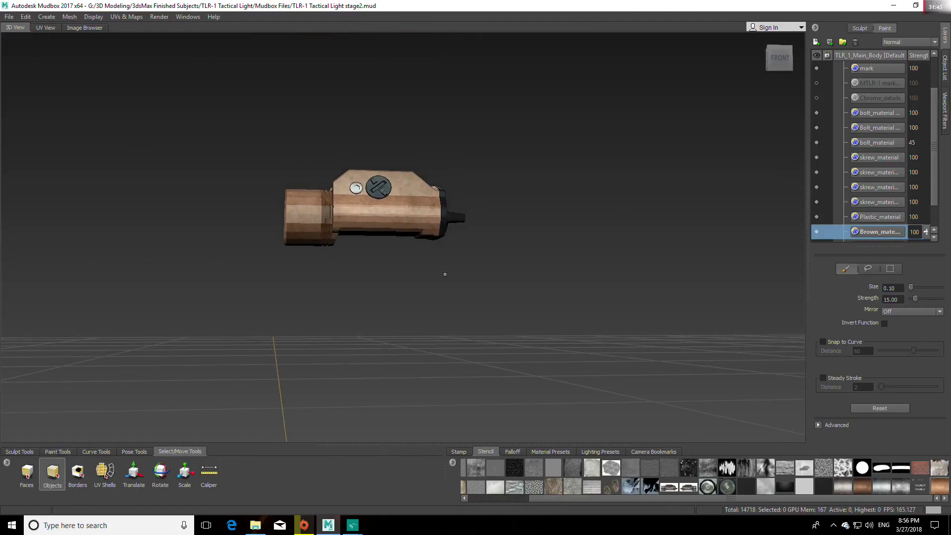
pyautogui.scroll(5, 450, 278)
pyautogui.scroll(-5, 424, 285)
pyautogui.keyDown('alt'); pyautogui.moveTo(423, 286); pyautogui.dragTo(351, 325); pyautogui.keyUp('alt')
pyautogui.keyDown('alt'); pyautogui.moveTo(350, 324); pyautogui.dragTo(403, 335, button='middle'); pyautogui.keyUp('alt')
pyautogui.scroll(3, 409, 324)
pyautogui.scroll(5, 409, 324)
pyautogui.keyDown('alt'); pyautogui.moveTo(495, 318); pyautogui.dragTo(560, 303); pyautogui.keyUp('alt')
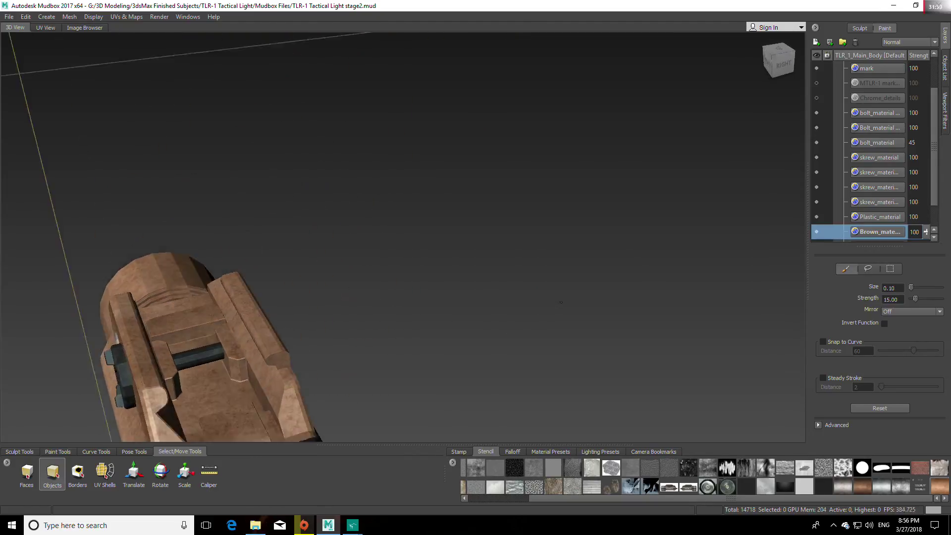
pyautogui.scroll(-5, 569, 287)
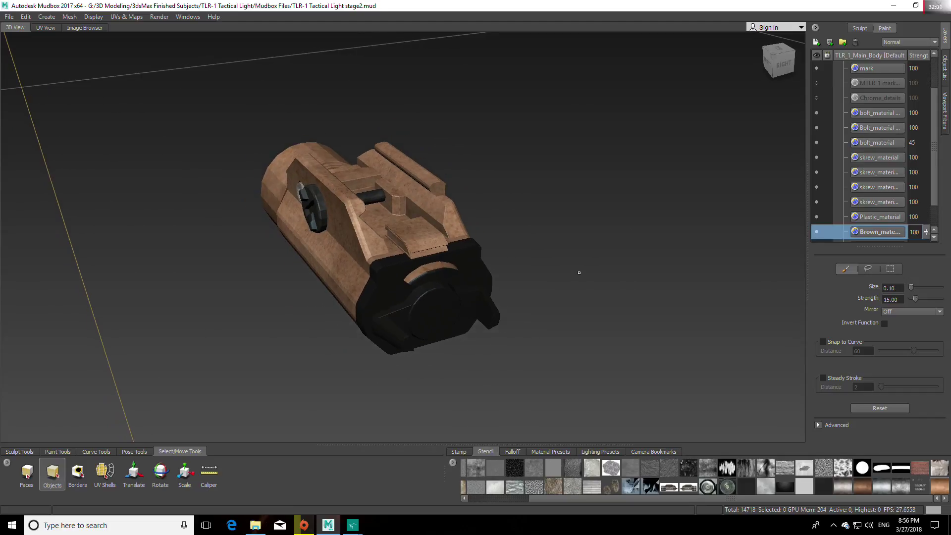
pyautogui.keyDown('alt'); pyautogui.moveTo(561, 327); pyautogui.dragTo(639, 277); pyautogui.keyUp('alt')
pyautogui.keyDown('alt'); pyautogui.moveTo(456, 391); pyautogui.dragTo(595, 269, button='middle'); pyautogui.keyUp('alt')
pyautogui.moveTo(537, 336)
pyautogui.keyDown('alt'); pyautogui.mouseDown()
pyautogui.moveTo(561, 331)
pyautogui.moveTo(548, 331)
pyautogui.mouseUp(); pyautogui.keyUp('alt')
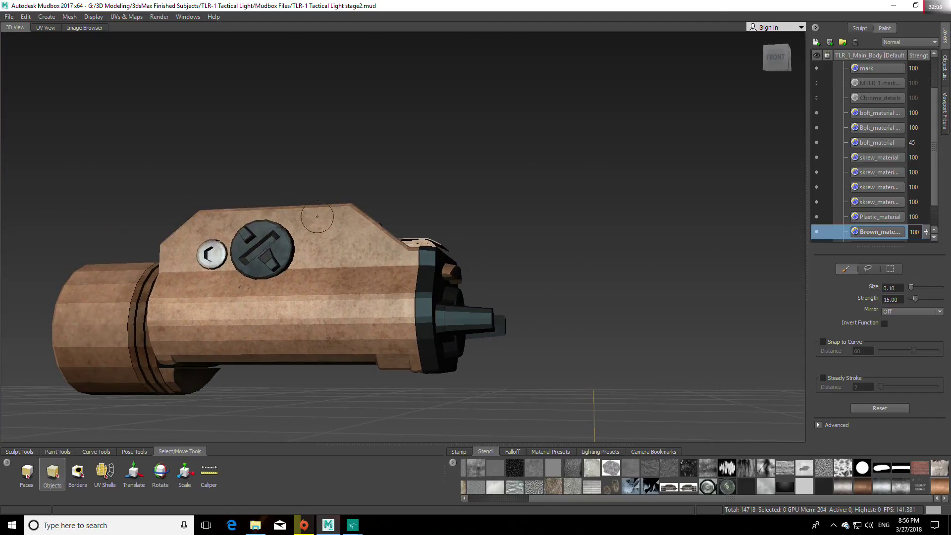
pyautogui.click(127, 18)
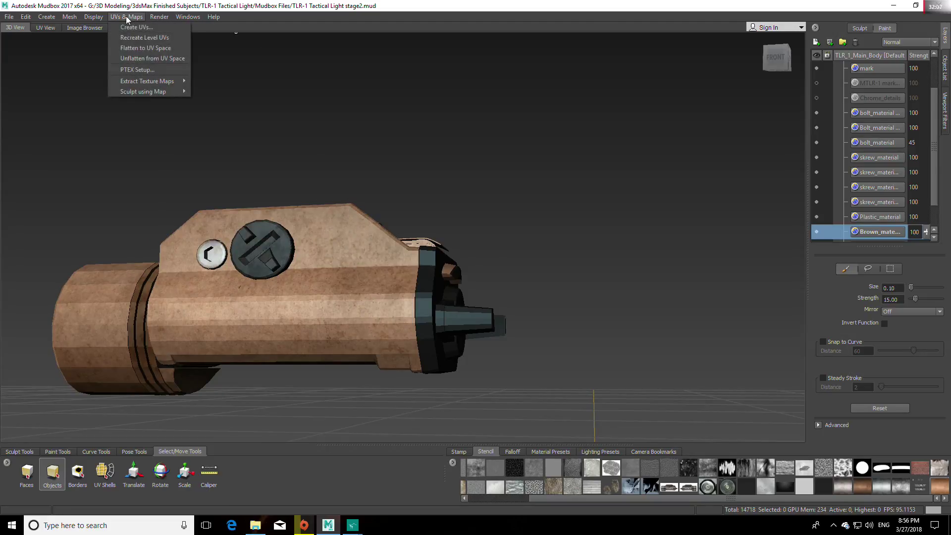
pyautogui.click(151, 49)
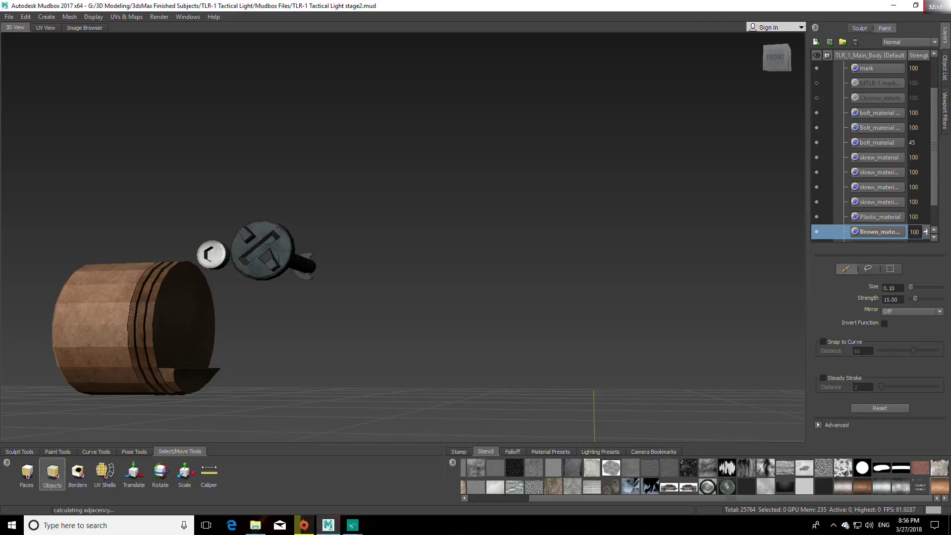
pyautogui.click(132, 354)
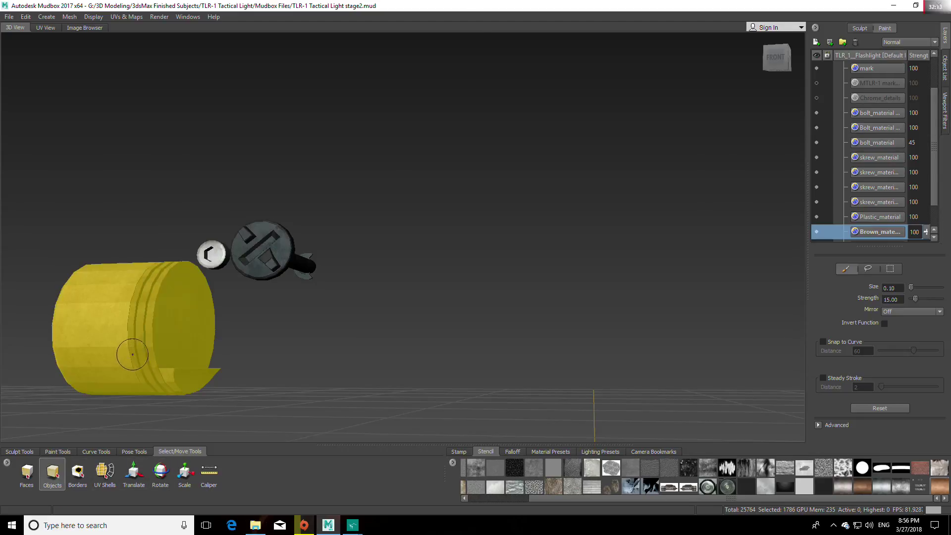
pyautogui.click(129, 17)
pyautogui.click(536, 86)
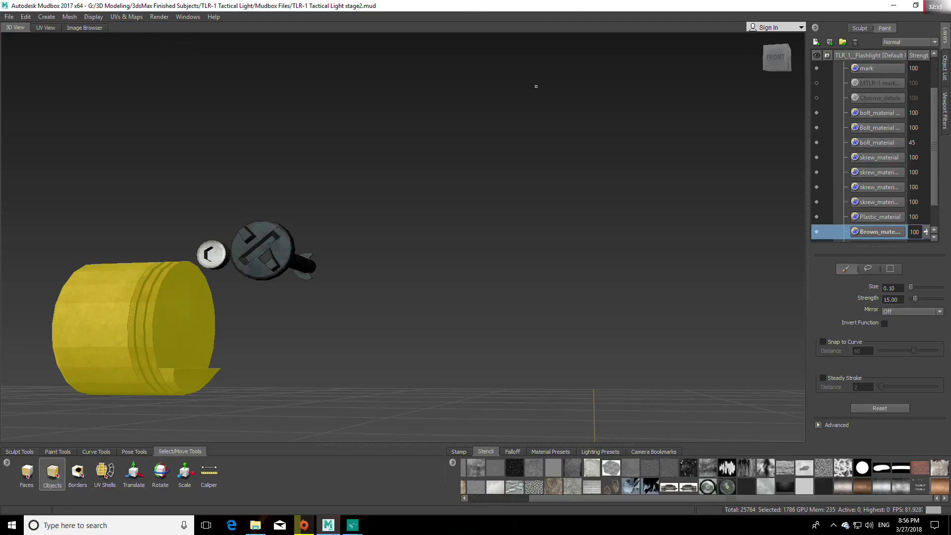
pyautogui.click(126, 16)
pyautogui.click(134, 57)
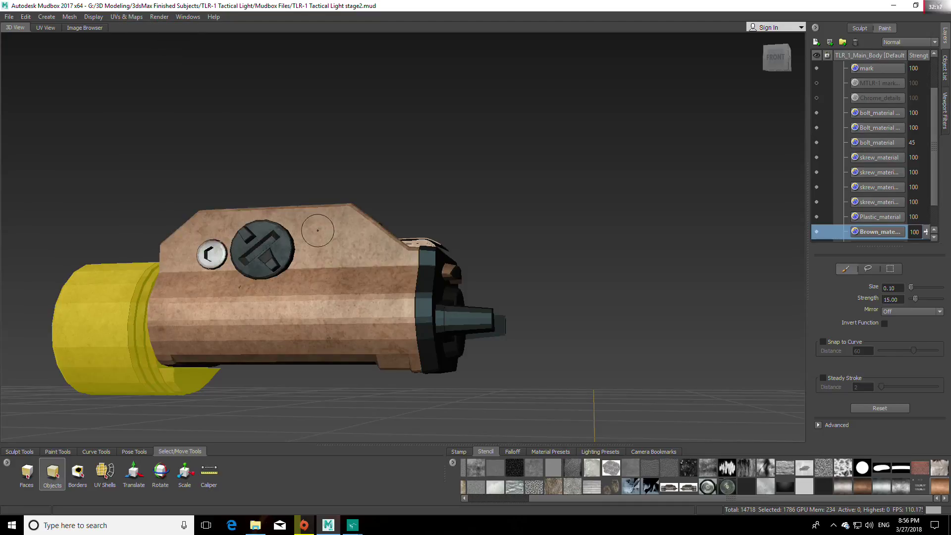
# Select both the main body and the flashlight head, flatten them to UV space, and show the front view
pyautogui.click(342, 242)
pyautogui.click(126, 17)
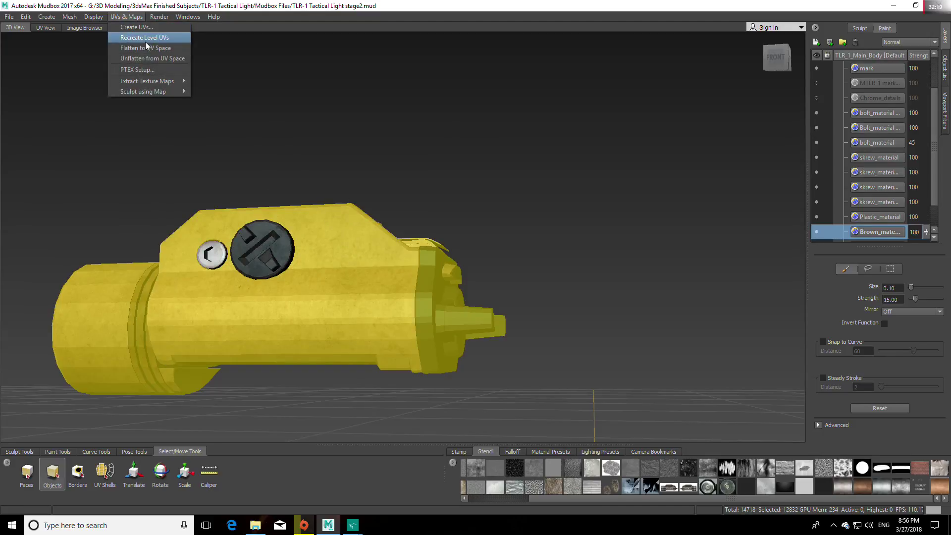
pyautogui.click(132, 33)
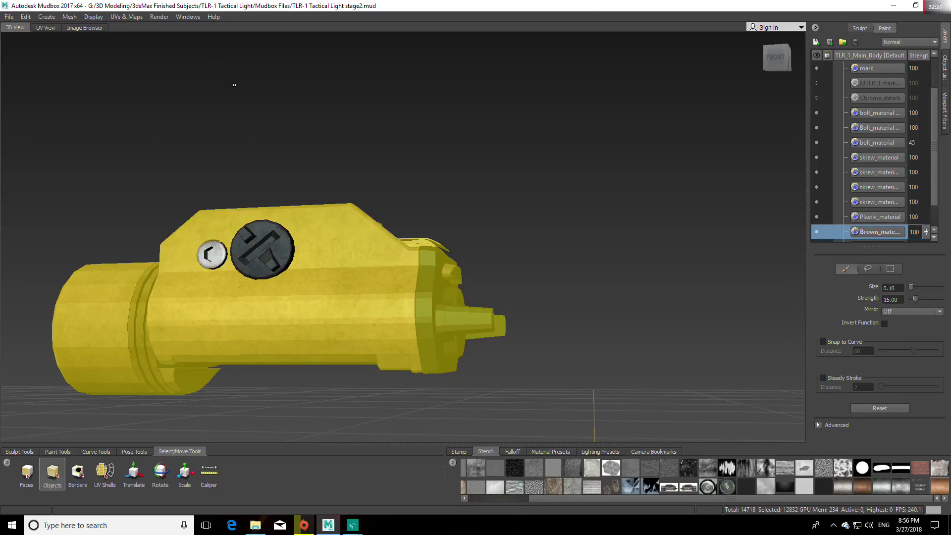
pyautogui.hotkey('ctrl', 'z')
pyautogui.click(338, 227)
pyautogui.click(127, 17)
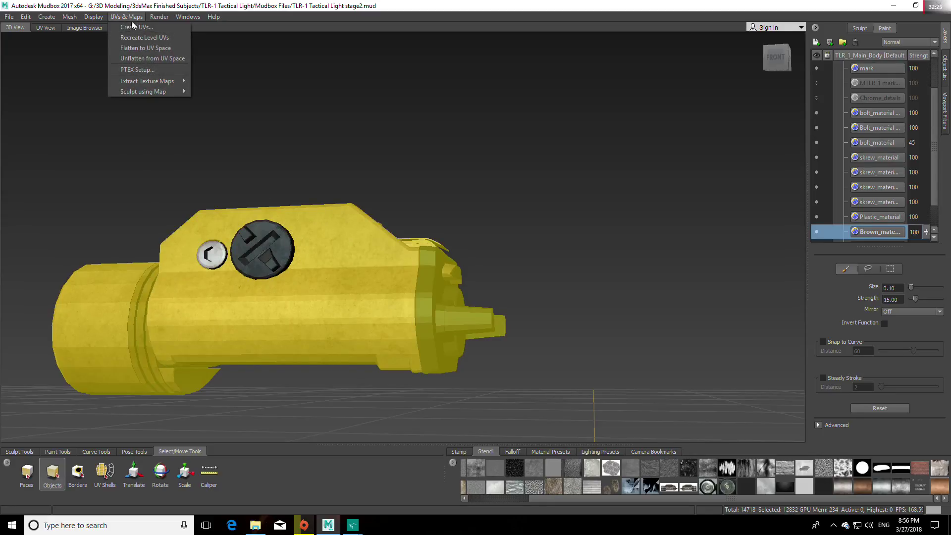
pyautogui.click(137, 45)
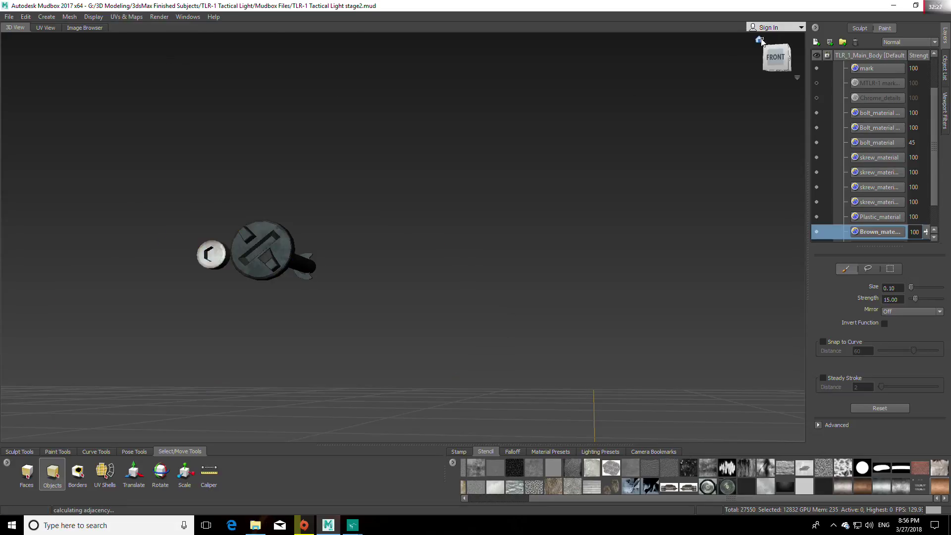
pyautogui.click(776, 61)
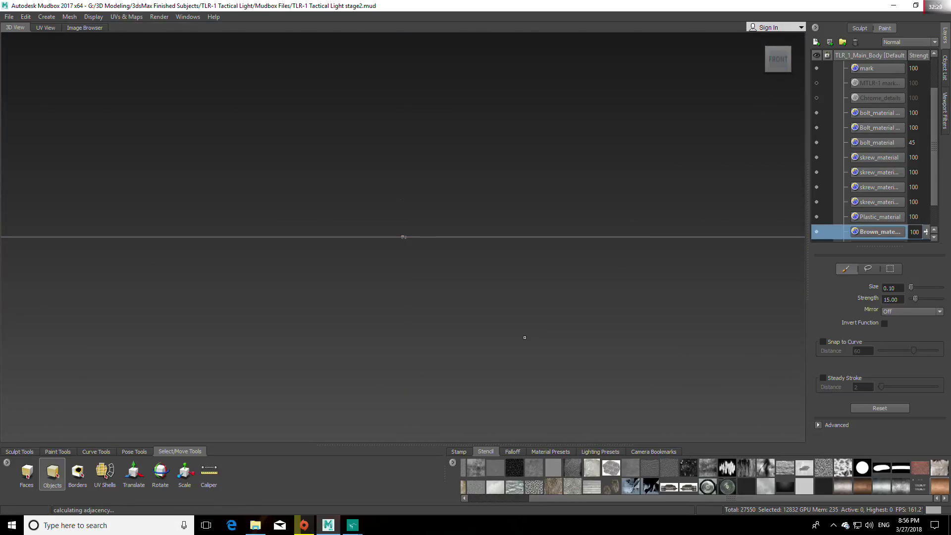
pyautogui.scroll(10, 500, 275)
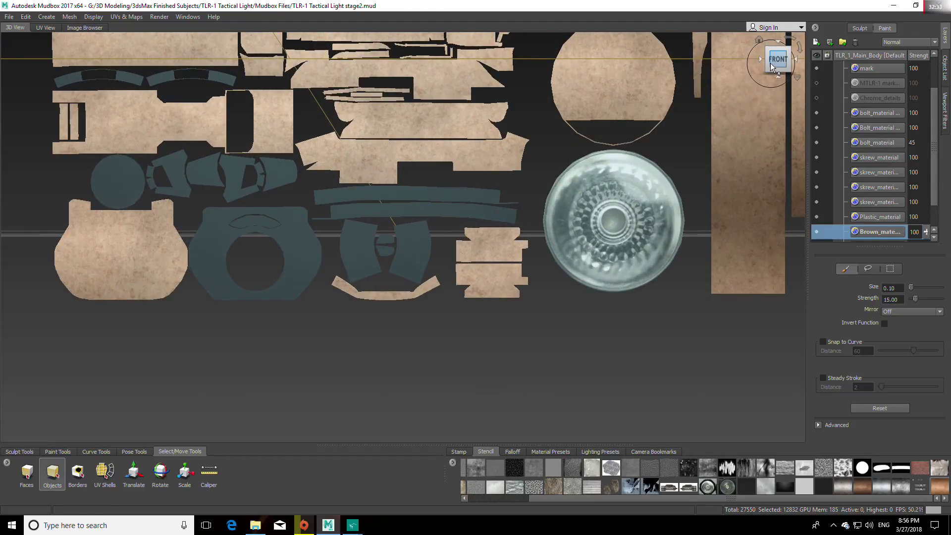
# Reduce the brush size to 0.03 and erase the brown paint from the curved strip in the bottom row
pyautogui.press('b')
pyautogui.moveTo(396, 299); pyautogui.dragTo(395, 293)
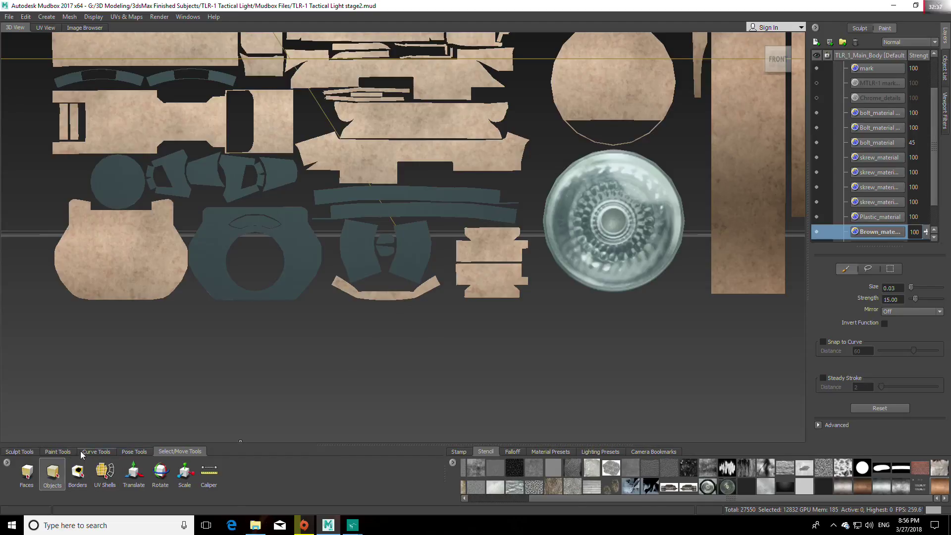
pyautogui.click(62, 451)
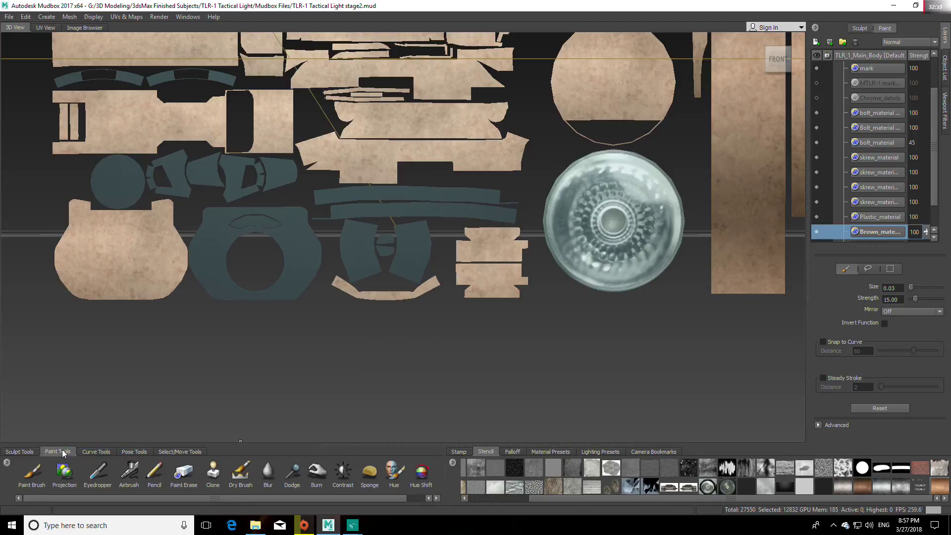
pyautogui.click(184, 475)
pyautogui.moveTo(356, 295)
pyautogui.mouseDown()
pyautogui.moveTo(338, 284)
pyautogui.moveTo(395, 292)
pyautogui.mouseUp()
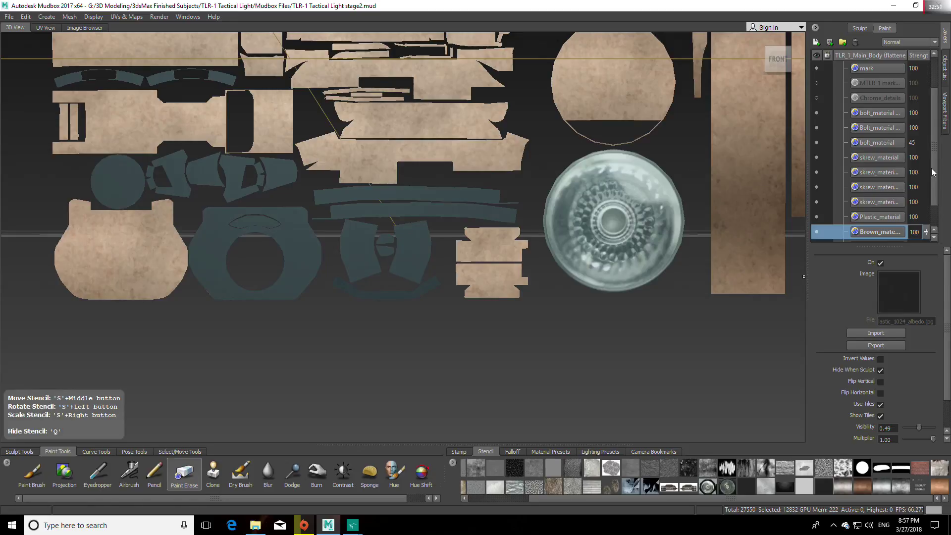
# Project the dark plastic stencil over the bottom row's curved strip on the Plastic_material layer, and hide the stencil
pyautogui.moveTo(933, 172); pyautogui.dragTo(937, 196)
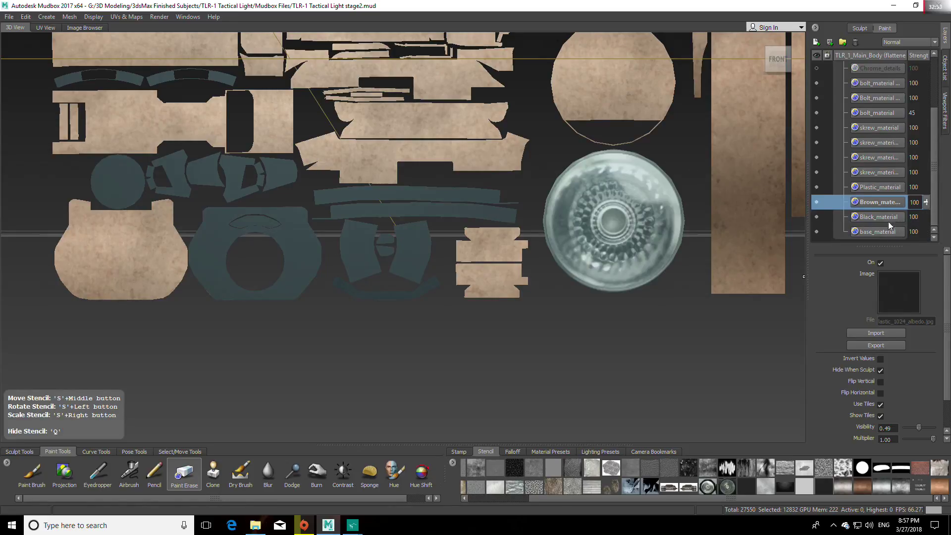
pyautogui.click(887, 189)
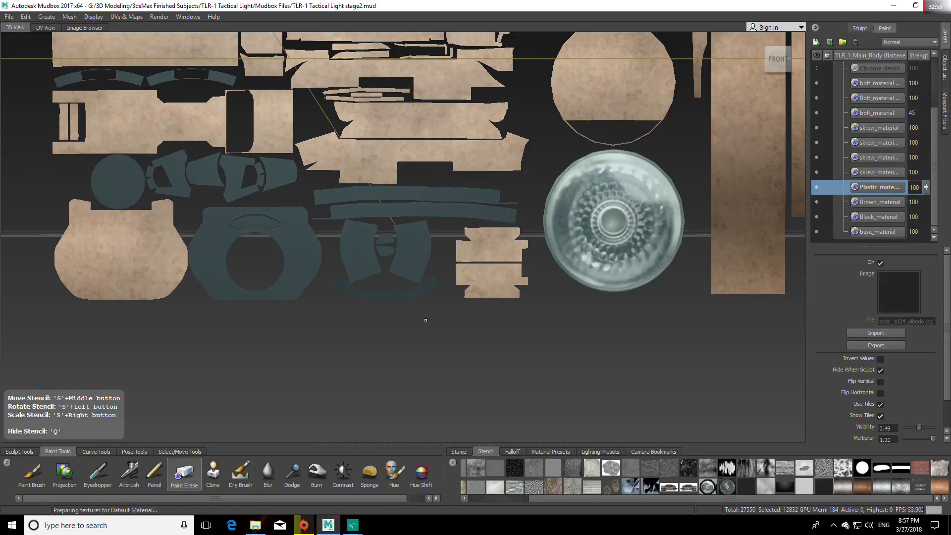
pyautogui.click(64, 472)
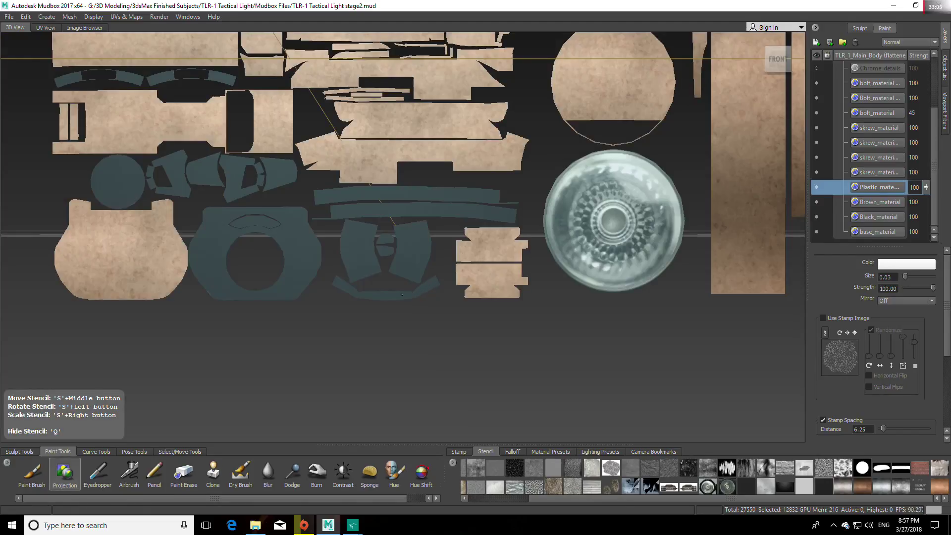
pyautogui.press('q')
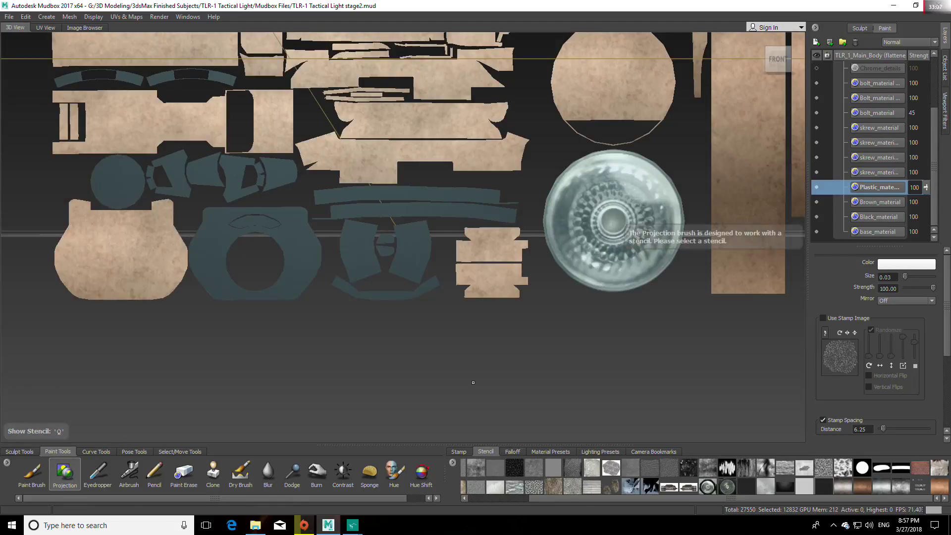
# Activate the Brown_material layer, check the tall strips' wireframe, and load the brown metal stencil over them
pyautogui.click(883, 203)
pyautogui.keyDown('alt'); pyautogui.moveTo(634, 344); pyautogui.dragTo(470, 358, button='middle'); pyautogui.keyUp('alt')
pyautogui.scroll(-1, 471, 359)
pyautogui.press('w')
pyautogui.keyDown('alt'); pyautogui.moveTo(554, 286); pyautogui.dragTo(498, 340, button='middle'); pyautogui.keyUp('alt')
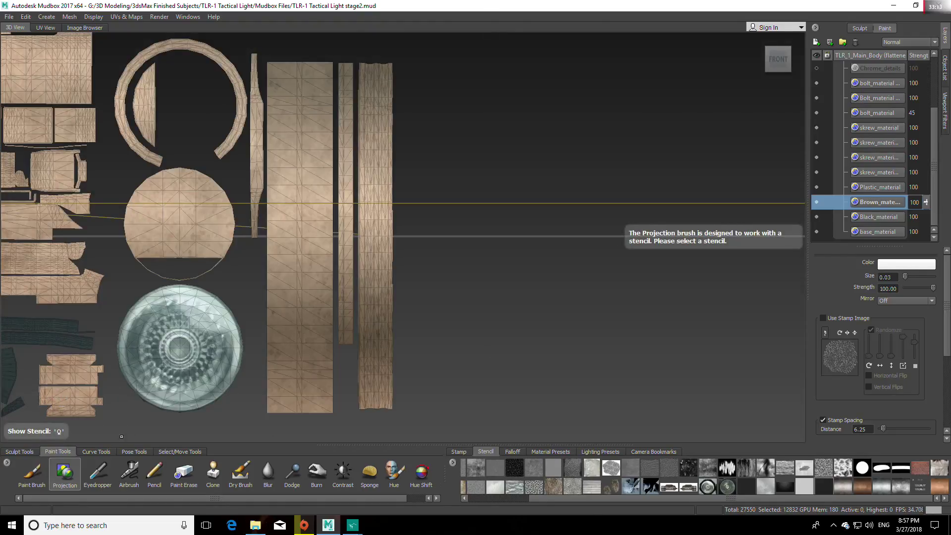
pyautogui.press('w')
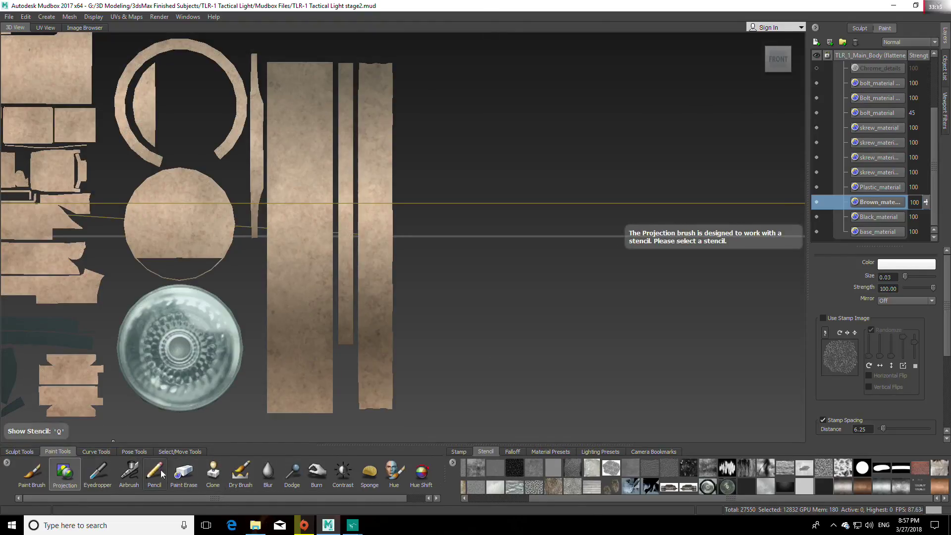
pyautogui.click(944, 488)
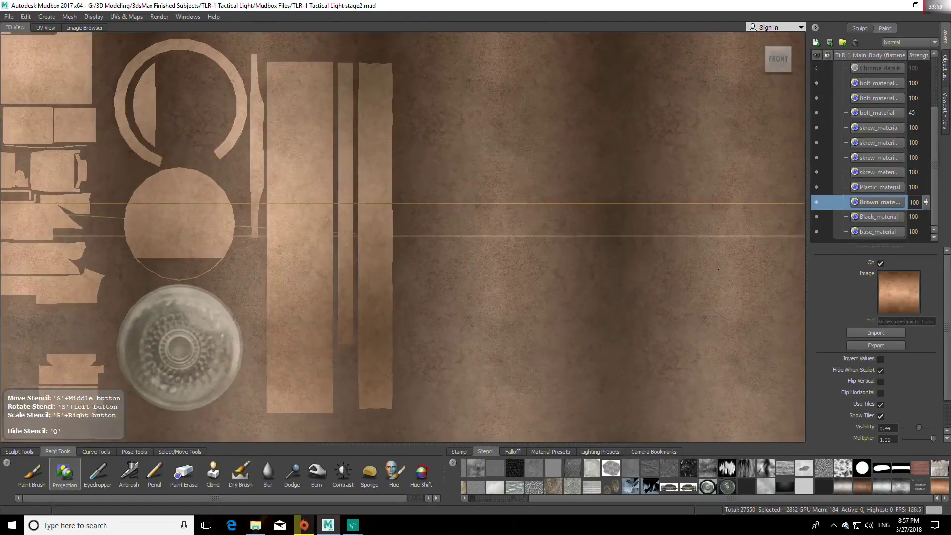
# Position the brown metal stencil over the tall strips, turn on wireframe, and project it onto the widest strip on the Brown_material layer
pyautogui.moveTo(718, 269); pyautogui.dragTo(503, 272, button='middle')
pyautogui.moveTo(504, 272); pyautogui.dragTo(500, 280)
pyautogui.moveTo(500, 280); pyautogui.dragTo(534, 280, button='middle')
pyautogui.press('w')
pyautogui.moveTo(296, 153); pyautogui.dragTo(299, 155)
pyautogui.moveTo(283, 72)
pyautogui.mouseDown()
pyautogui.moveTo(280, 399)
pyautogui.moveTo(297, 389)
pyautogui.moveTo(296, 90)
pyautogui.moveTo(316, 67)
pyautogui.moveTo(325, 398)
pyautogui.mouseUp()
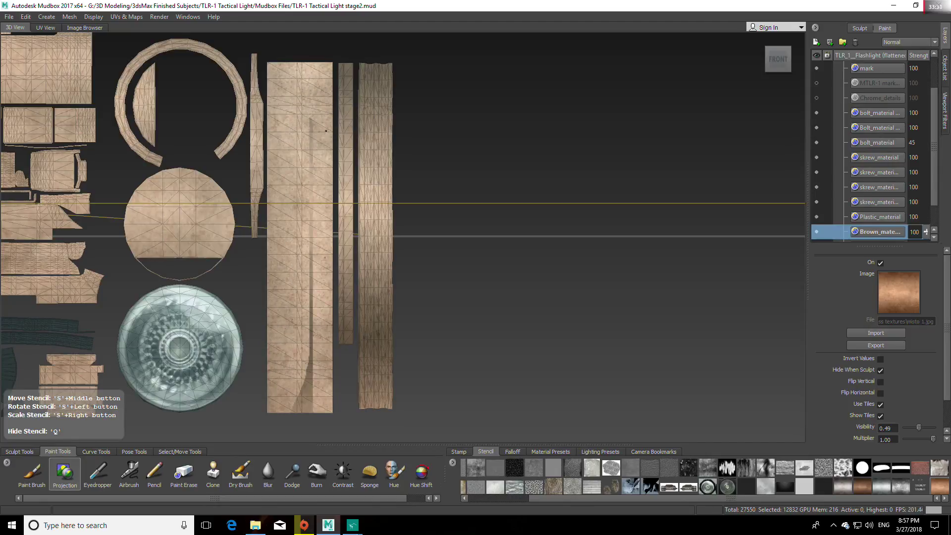
pyautogui.moveTo(311, 170)
pyautogui.mouseDown()
pyautogui.moveTo(309, 381)
pyautogui.moveTo(287, 402)
pyautogui.moveTo(325, 397)
pyautogui.mouseUp()
# Reposition the brown metal stencil and project it over the two narrower tall strips on the Brown_material layer
pyautogui.moveTo(380, 212); pyautogui.dragTo(443, 194, button='middle')
pyautogui.moveTo(348, 63); pyautogui.dragTo(348, 353)
pyautogui.moveTo(358, 341)
pyautogui.mouseDown(button='middle')
pyautogui.moveTo(436, 310)
pyautogui.moveTo(406, 302)
pyautogui.moveTo(498, 283)
pyautogui.moveTo(471, 257)
pyautogui.moveTo(406, 148)
pyautogui.mouseUp(button='middle')
pyautogui.moveTo(370, 71)
pyautogui.mouseDown()
pyautogui.moveTo(366, 404)
pyautogui.moveTo(393, 388)
pyautogui.mouseUp()
pyautogui.moveTo(393, 289)
pyautogui.mouseDown()
pyautogui.moveTo(386, 359)
pyautogui.moveTo(389, 65)
pyautogui.moveTo(381, 369)
pyautogui.mouseUp()
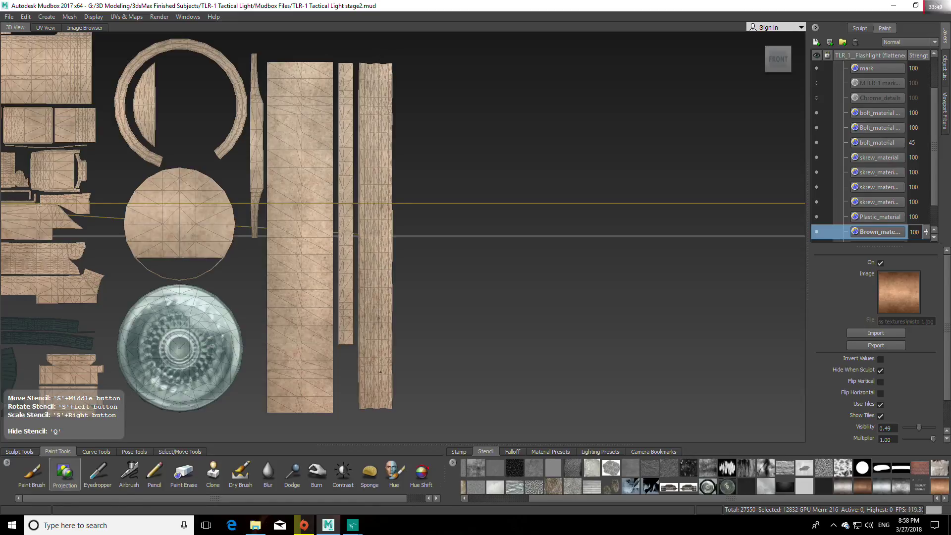
pyautogui.moveTo(380, 372); pyautogui.dragTo(380, 347)
# Shift the brown metal stencil, project it over the thin tapered strip beside the ring shell, and hide the stencil
pyautogui.moveTo(350, 245); pyautogui.dragTo(242, 104, button='middle')
pyautogui.moveTo(256, 62); pyautogui.dragTo(255, 237)
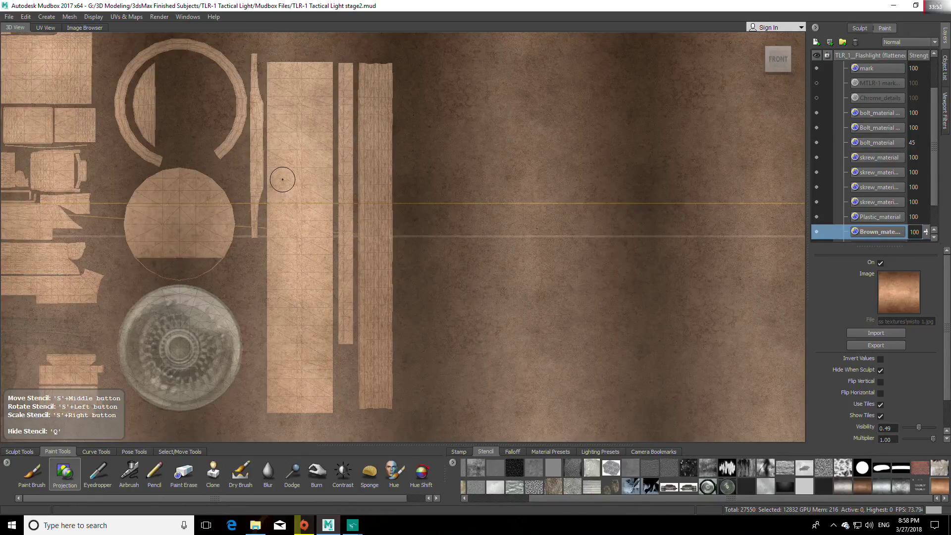
pyautogui.press('q')
# Unflatten the meshes from UV space, reset to the front view, and activate the Objects selection tool
pyautogui.keyDown('alt'); pyautogui.moveTo(310, 255); pyautogui.dragTo(584, 234, button='middle'); pyautogui.keyUp('alt')
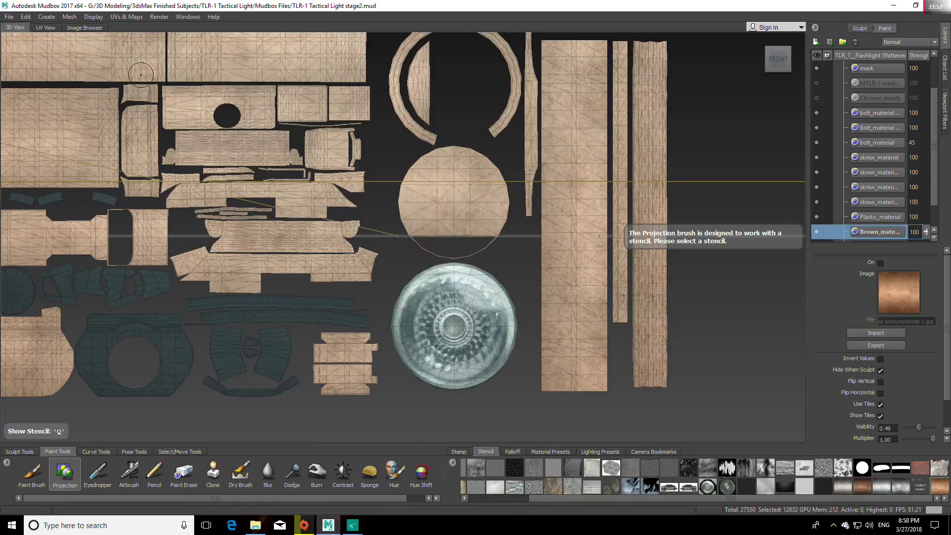
pyautogui.click(126, 17)
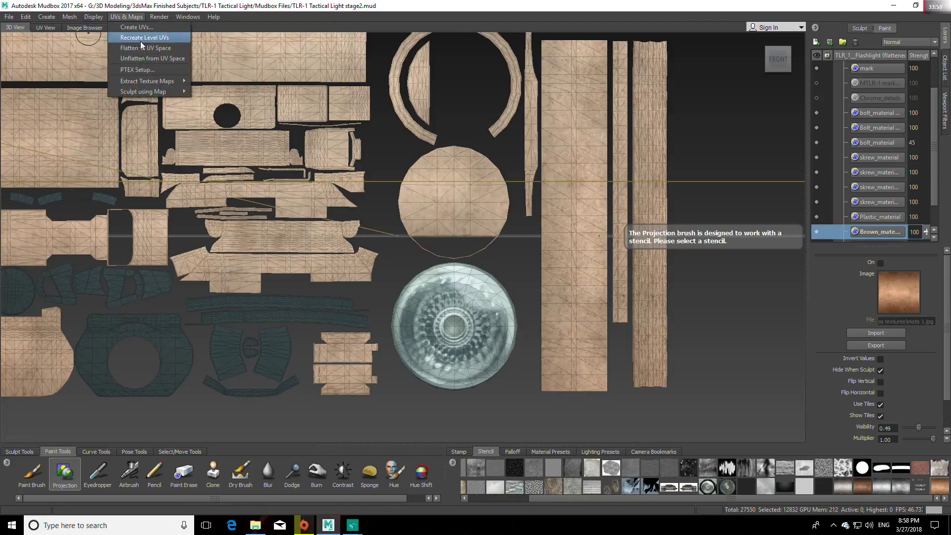
pyautogui.click(148, 58)
pyautogui.moveTo(757, 41)
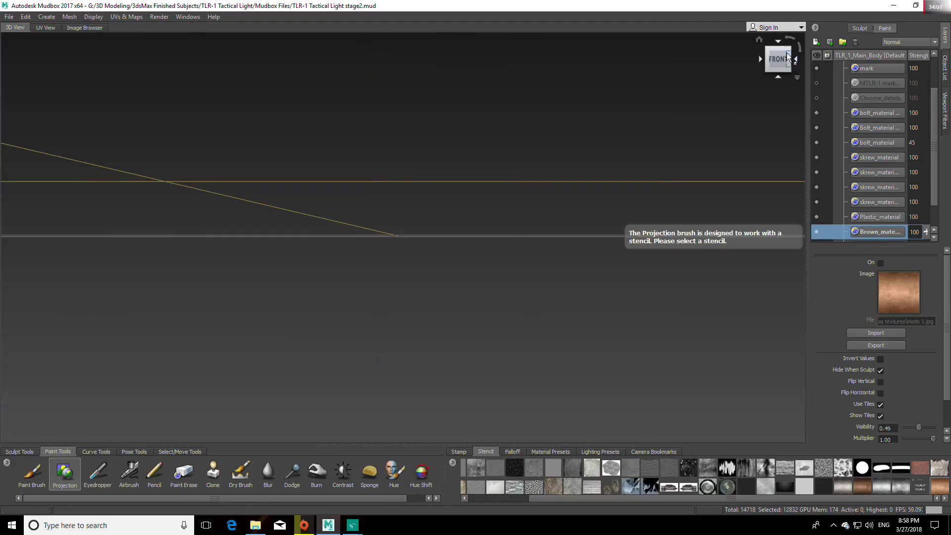
pyautogui.click(759, 38)
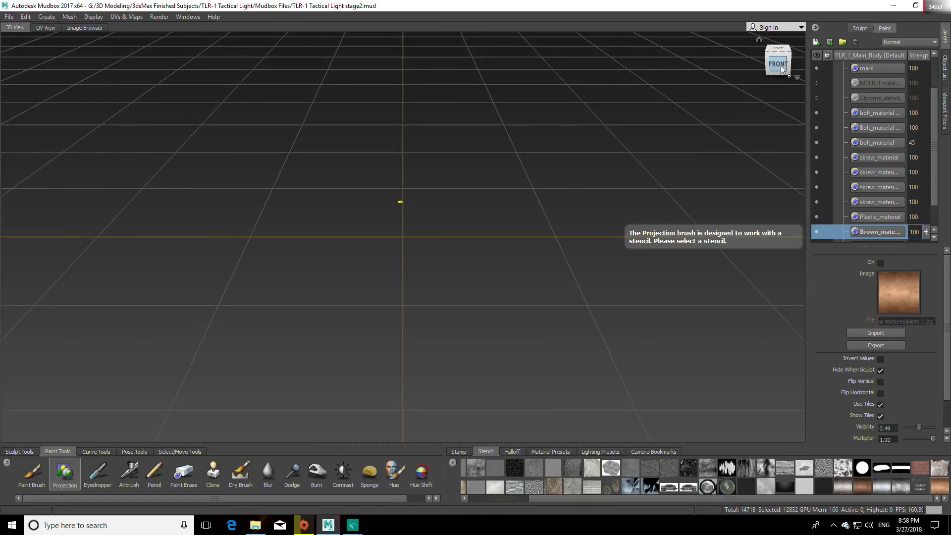
pyautogui.click(179, 451)
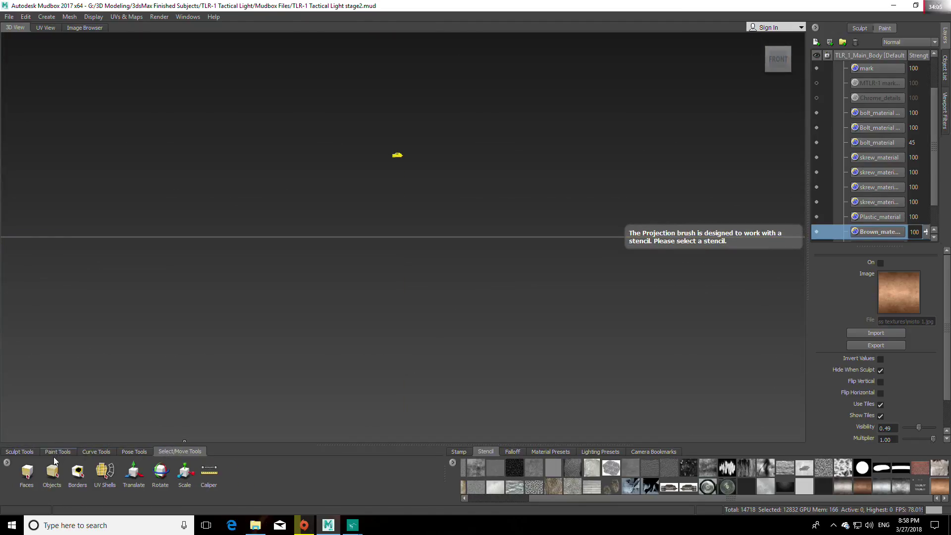
pyautogui.click(52, 473)
# Frame the restored flashlight model, turn off wireframe, and examine the brown paint from the lens side
pyautogui.keyDown('alt'); pyautogui.moveTo(401, 237); pyautogui.dragTo(452, 281, button='middle'); pyautogui.keyUp('alt')
pyautogui.keyDown('alt'); pyautogui.moveTo(452, 280); pyautogui.dragTo(456, 316, button='right'); pyautogui.keyUp('alt')
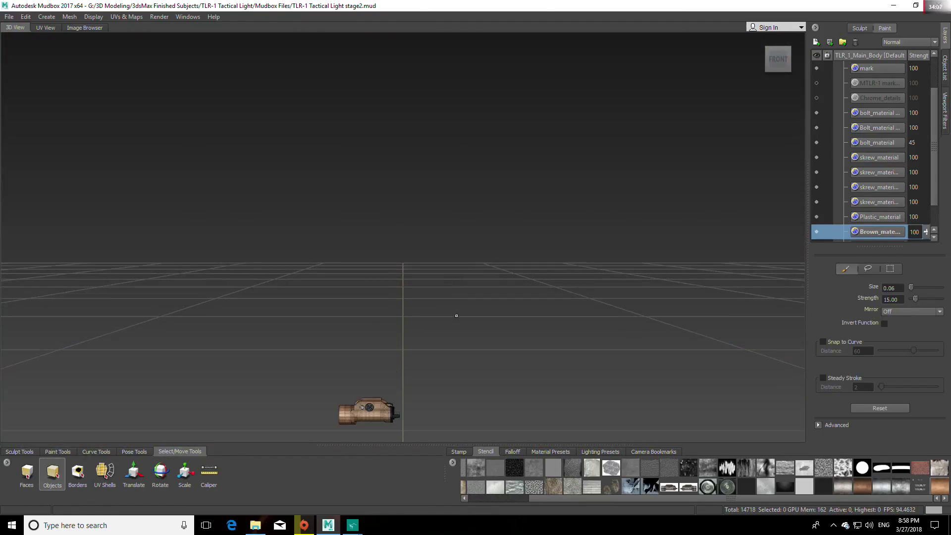
pyautogui.keyDown('alt'); pyautogui.moveTo(456, 316); pyautogui.dragTo(471, 261, button='middle'); pyautogui.keyUp('alt')
pyautogui.keyDown('alt'); pyautogui.moveTo(471, 261); pyautogui.dragTo(497, 364, button='right'); pyautogui.keyUp('alt')
pyautogui.keyDown('alt'); pyautogui.moveTo(497, 364); pyautogui.dragTo(501, 273, button='middle'); pyautogui.keyUp('alt')
pyautogui.press('w')
pyautogui.keyDown('alt'); pyautogui.moveTo(501, 274); pyautogui.dragTo(563, 317, button='right'); pyautogui.keyUp('alt')
pyautogui.keyDown('alt'); pyautogui.moveTo(563, 317); pyautogui.dragTo(688, 307); pyautogui.keyUp('alt')
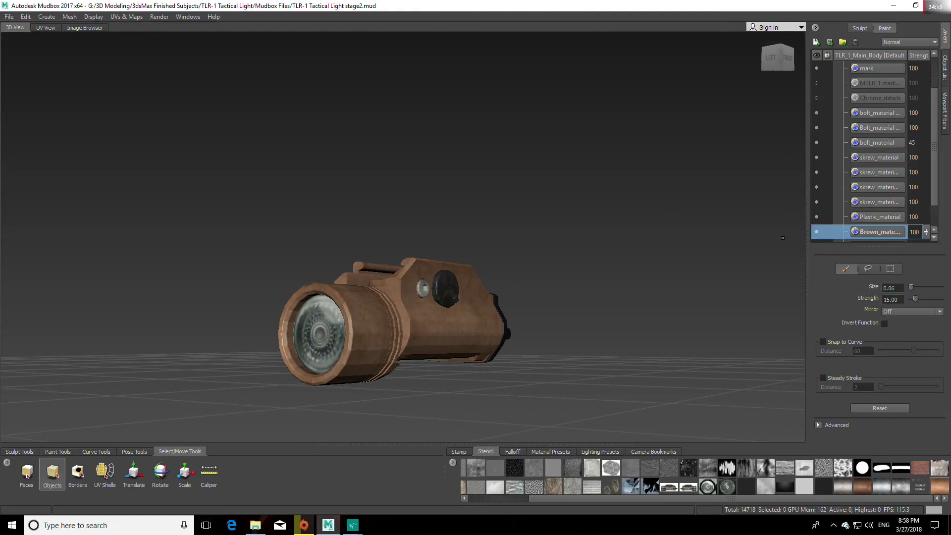
# Try the Overlay, Vivid Light, Lighter Color and Multiply blend modes on the Brown_material layer
pyautogui.click(923, 43)
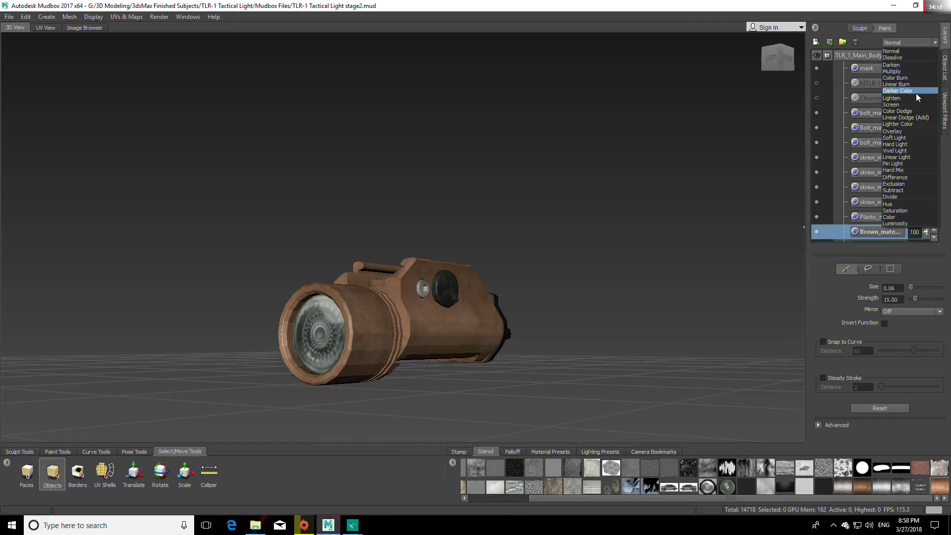
pyautogui.click(904, 129)
pyautogui.keyDown('alt'); pyautogui.moveTo(664, 269); pyautogui.dragTo(639, 276); pyautogui.keyUp('alt')
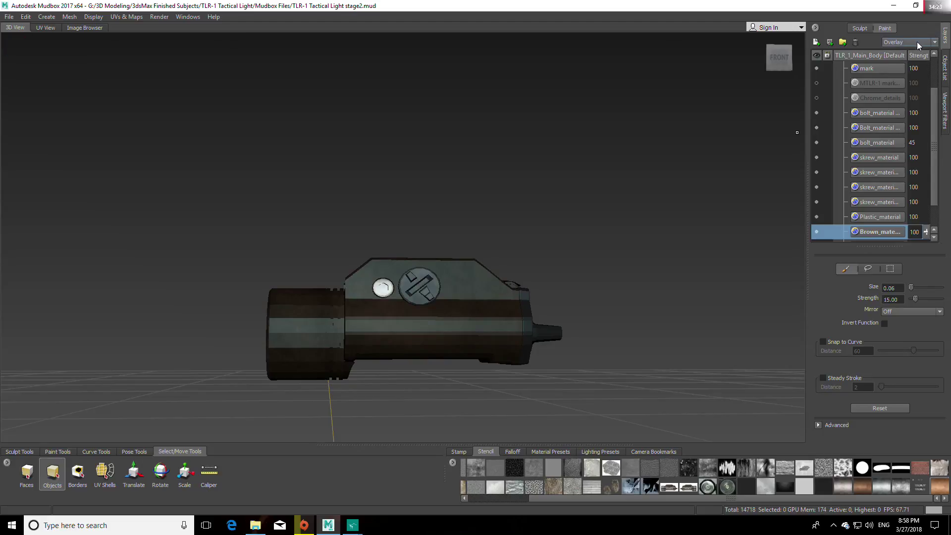
pyautogui.scroll(-4, 916, 42)
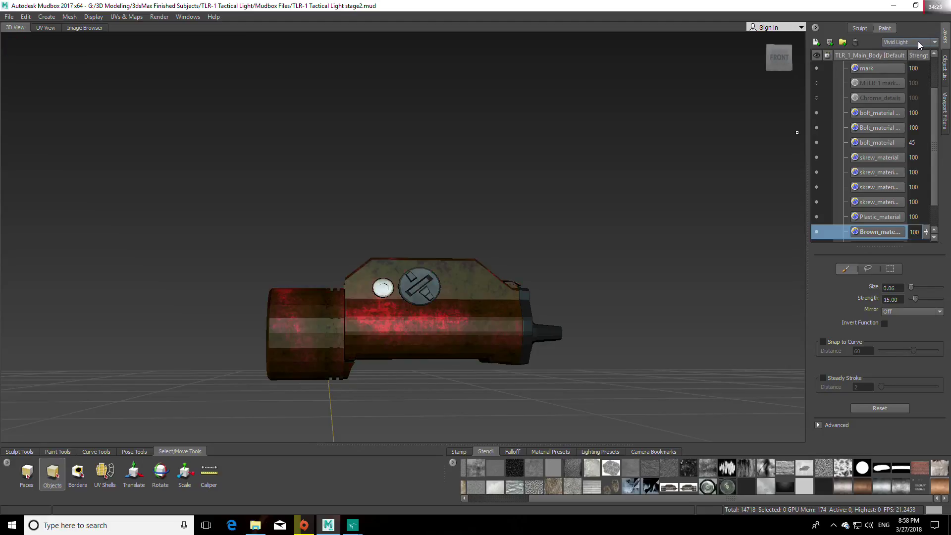
pyautogui.scroll(4, 919, 40)
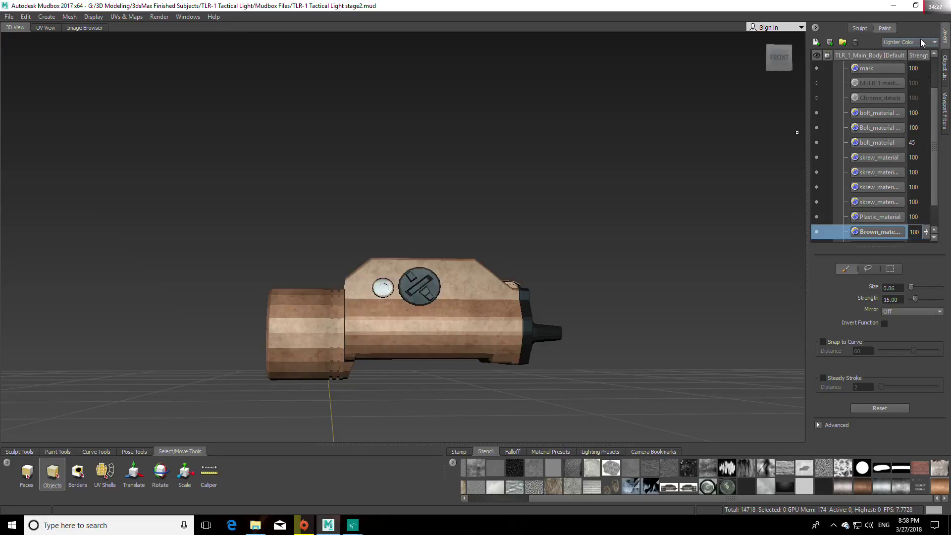
pyautogui.click(920, 38)
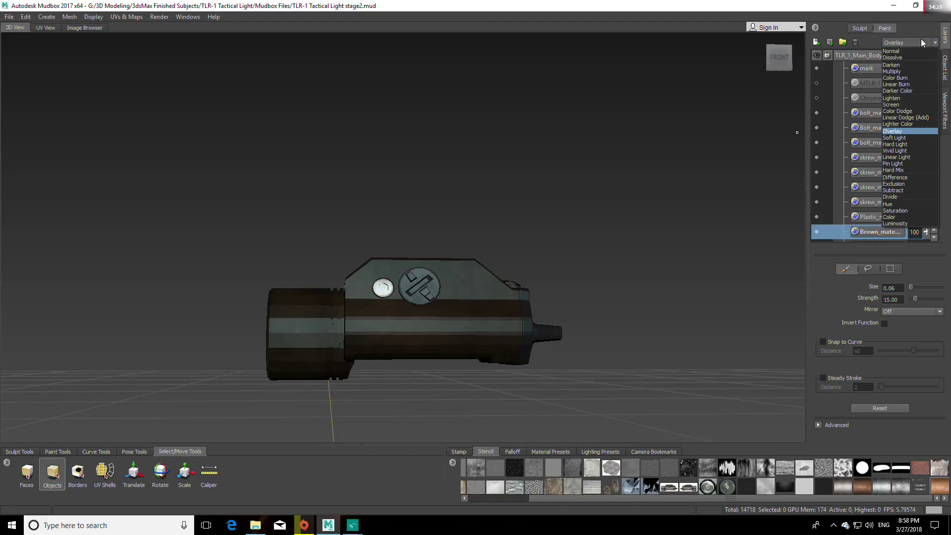
pyautogui.click(907, 71)
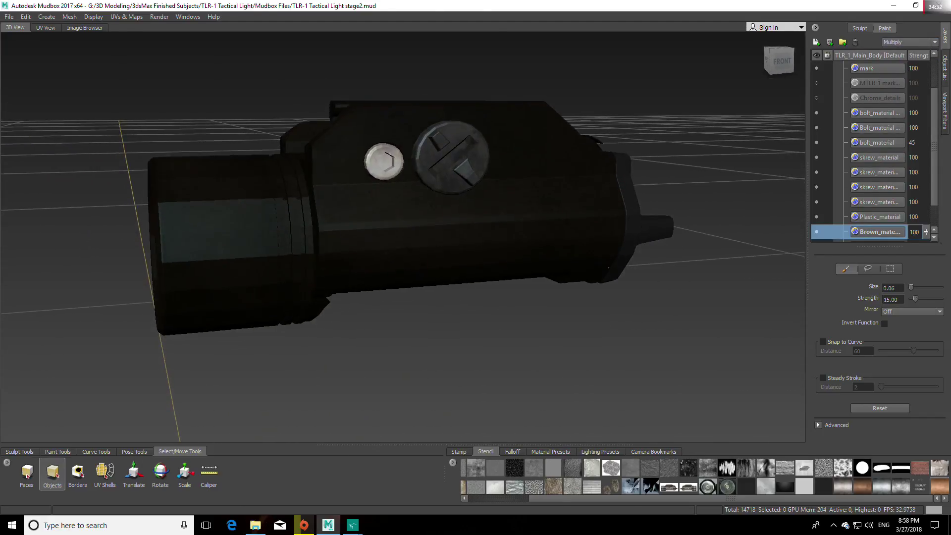
pyautogui.keyDown('alt'); pyautogui.moveTo(609, 267); pyautogui.dragTo(431, 440); pyautogui.keyUp('alt')
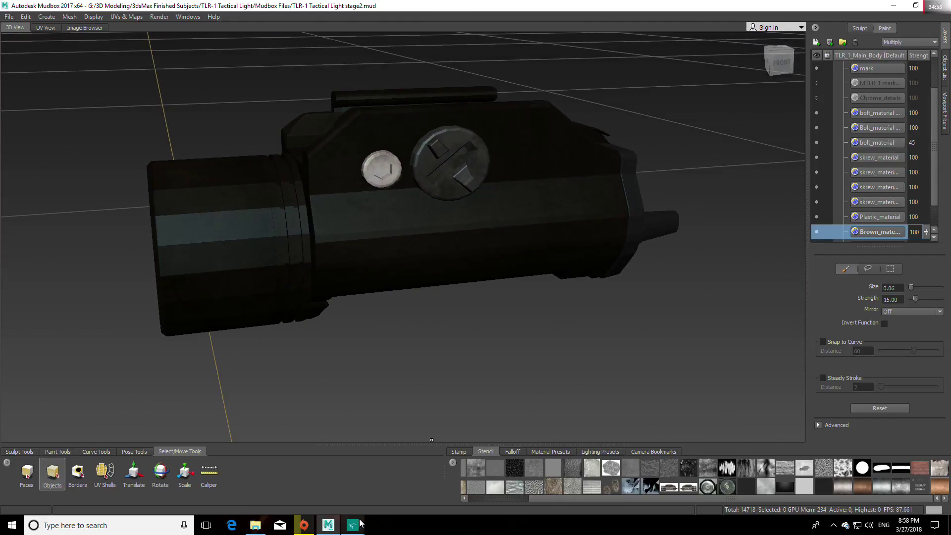
# Activate the Black_material layer and test different strength values while checking the model
pyautogui.scroll(-2, 898, 229)
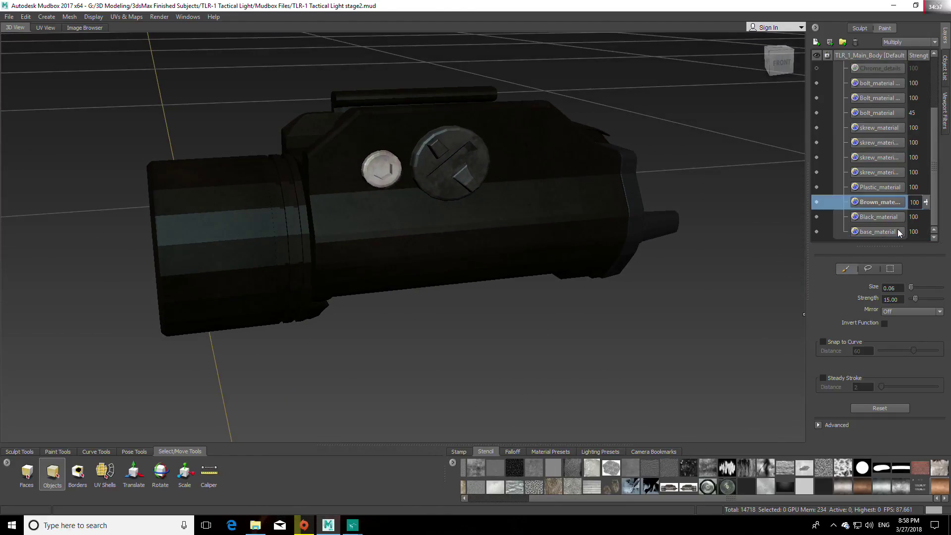
pyautogui.click(886, 218)
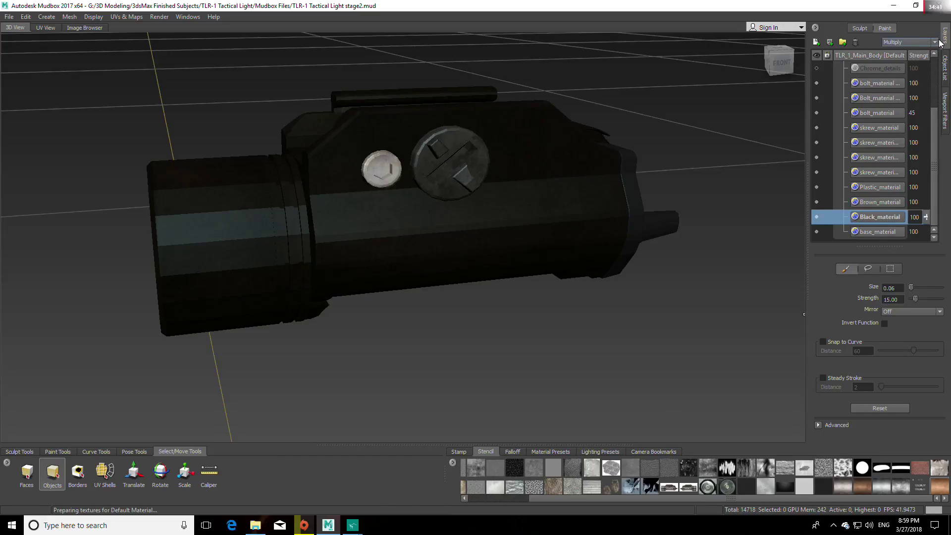
pyautogui.moveTo(926, 217)
pyautogui.mouseDown()
pyautogui.moveTo(929, 231)
pyautogui.moveTo(925, 217)
pyautogui.mouseUp()
pyautogui.keyDown('alt'); pyautogui.moveTo(574, 283); pyautogui.dragTo(718, 252); pyautogui.keyUp('alt')
pyautogui.moveTo(926, 217); pyautogui.dragTo(926, 202)
pyautogui.keyDown('alt'); pyautogui.moveTo(753, 271); pyautogui.dragTo(644, 288); pyautogui.keyUp('alt')
pyautogui.keyDown('alt'); pyautogui.moveTo(518, 323); pyautogui.dragTo(750, 220); pyautogui.keyUp('alt')
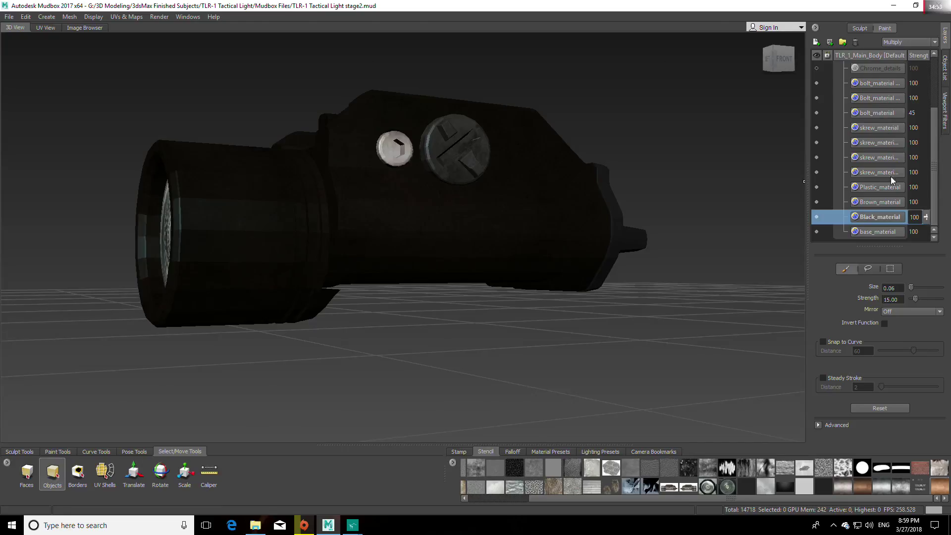
# Activate the Brown_material layer and try blend modes including Darker Color, Lighten, Vivid Light, Subtract, Color and Soft Light
pyautogui.click(881, 201)
pyautogui.scroll(-3, 925, 42)
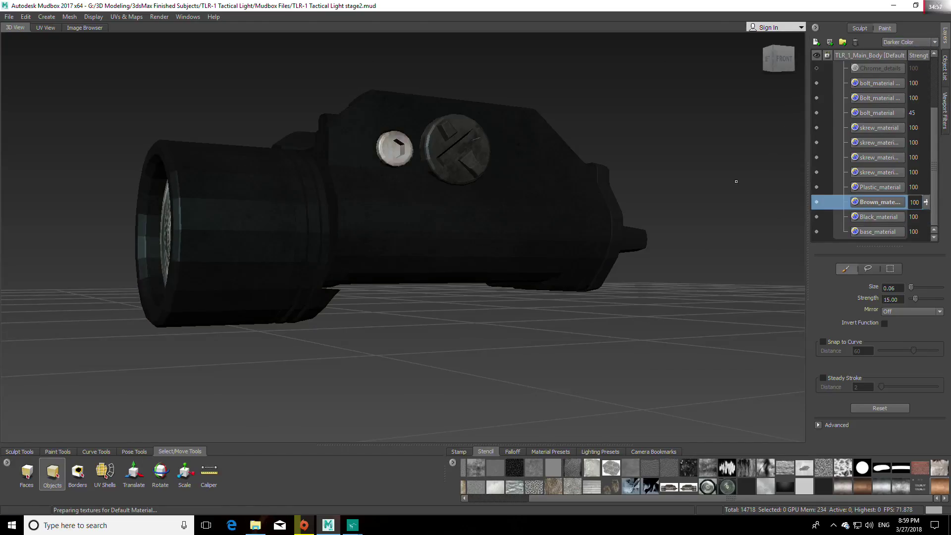
pyautogui.keyDown('alt'); pyautogui.moveTo(777, 182); pyautogui.dragTo(803, 298); pyautogui.keyUp('alt')
pyautogui.scroll(-4, 905, 42)
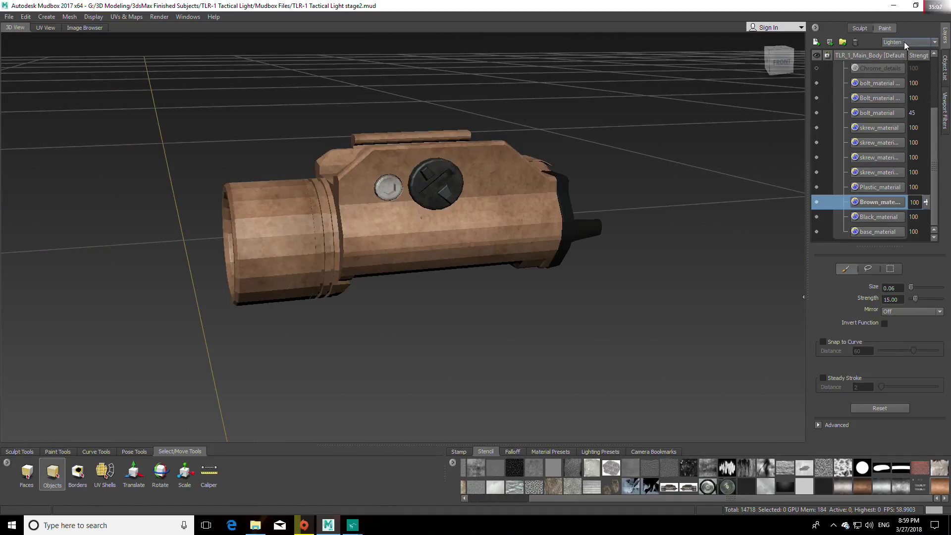
pyautogui.scroll(-4, 904, 42)
pyautogui.scroll(-4, 904, 42)
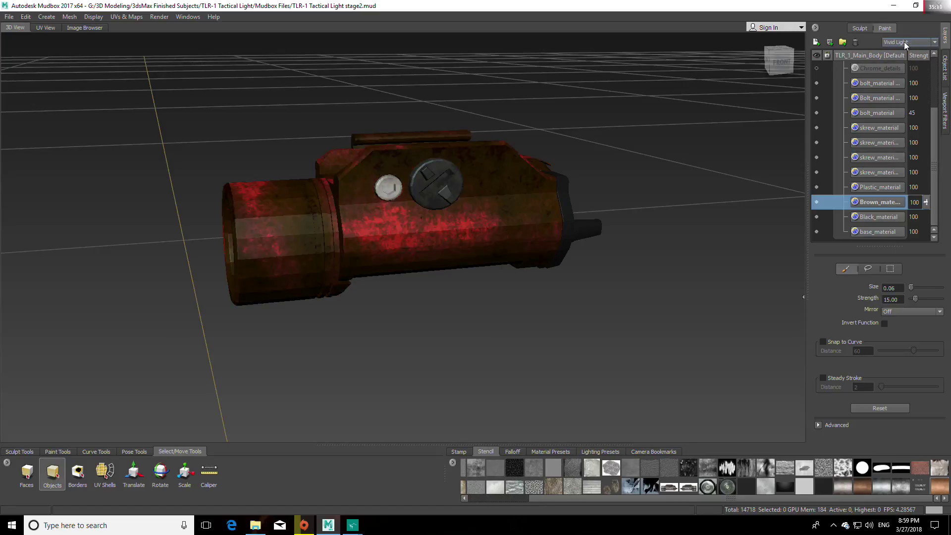
pyautogui.scroll(-3, 904, 42)
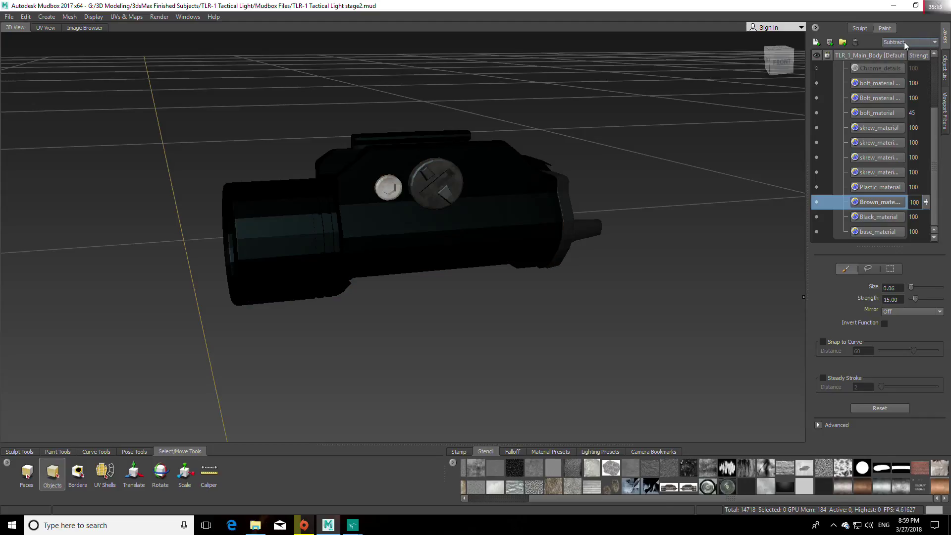
pyautogui.scroll(-2, 905, 42)
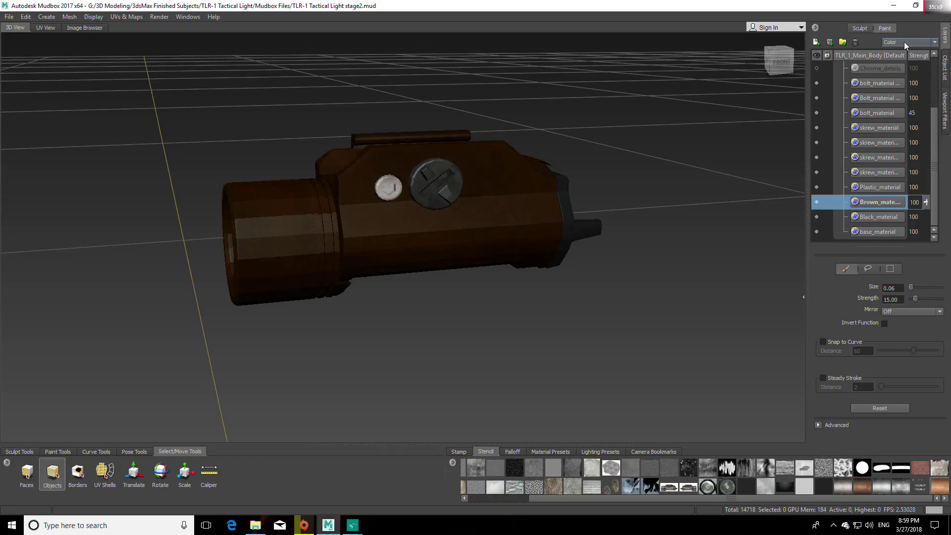
pyautogui.scroll(-1, 904, 42)
pyautogui.scroll(-4, 904, 42)
pyautogui.scroll(5, 908, 43)
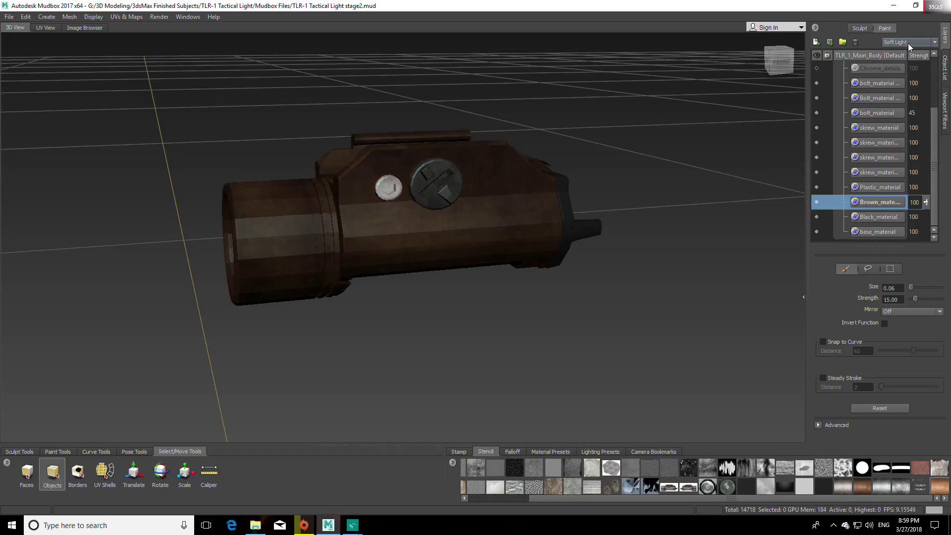
# Return the Brown_material layer to Normal blending and check the flashlight body up close
pyautogui.click(908, 42)
pyautogui.click(906, 51)
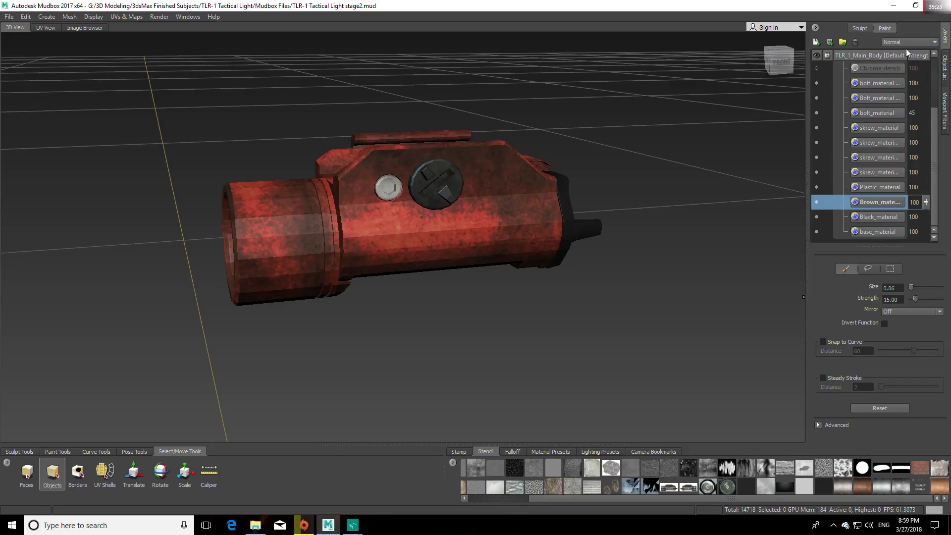
pyautogui.click(779, 60)
pyautogui.keyDown('alt'); pyautogui.moveTo(628, 286); pyautogui.dragTo(671, 326); pyautogui.keyUp('alt')
# Set the Brown_material layer to Overlay blending and duplicate it
pyautogui.click(913, 44)
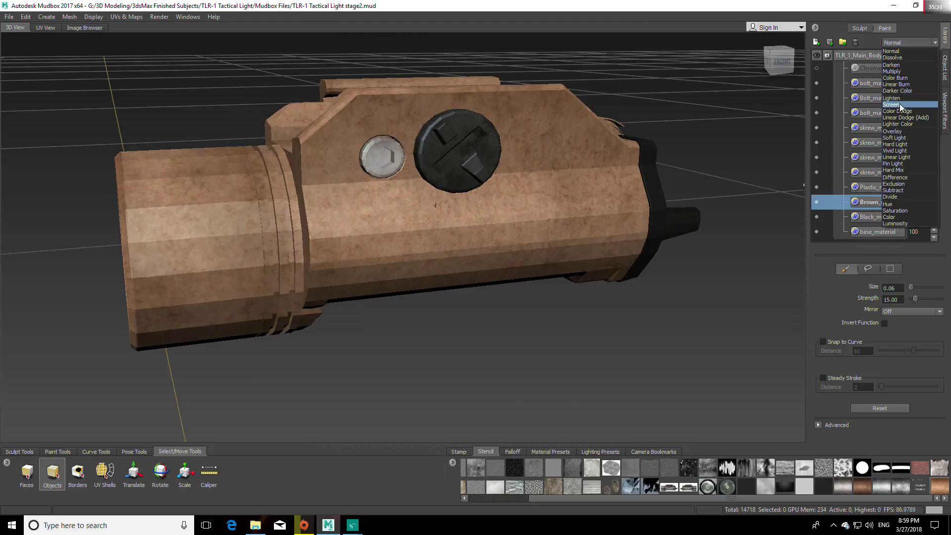
pyautogui.click(899, 131)
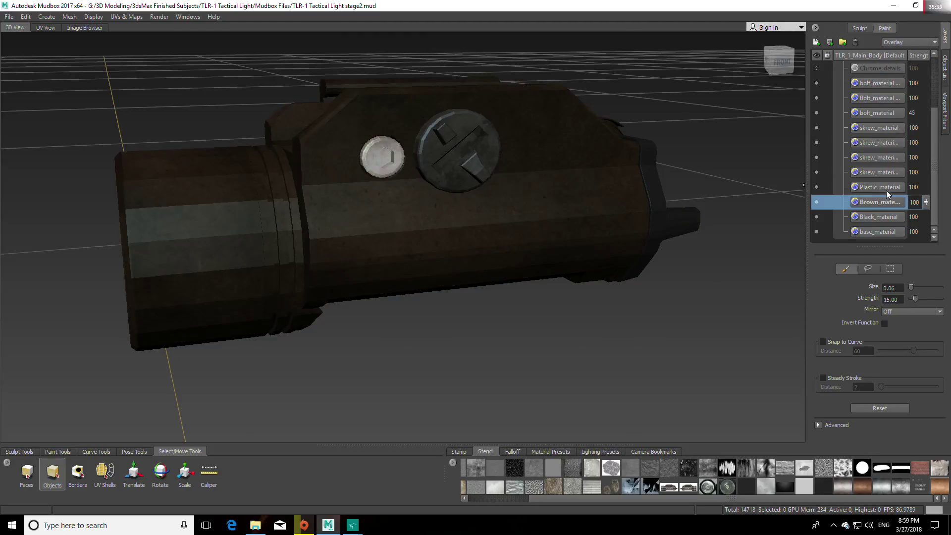
pyautogui.rightClick(878, 203)
pyautogui.click(904, 255)
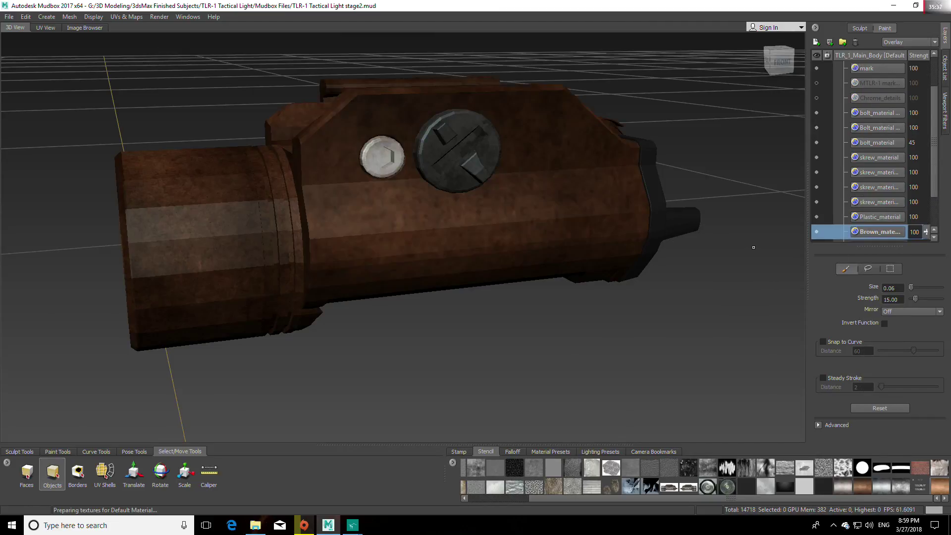
# Set the upper of the two Brown_material layers to Darker Color blending and test its strength
pyautogui.click(909, 43)
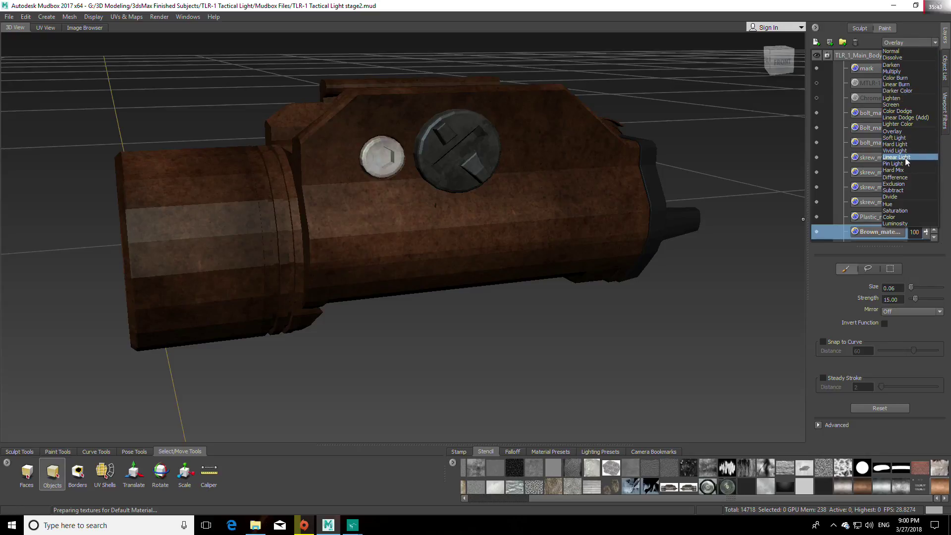
pyautogui.click(900, 91)
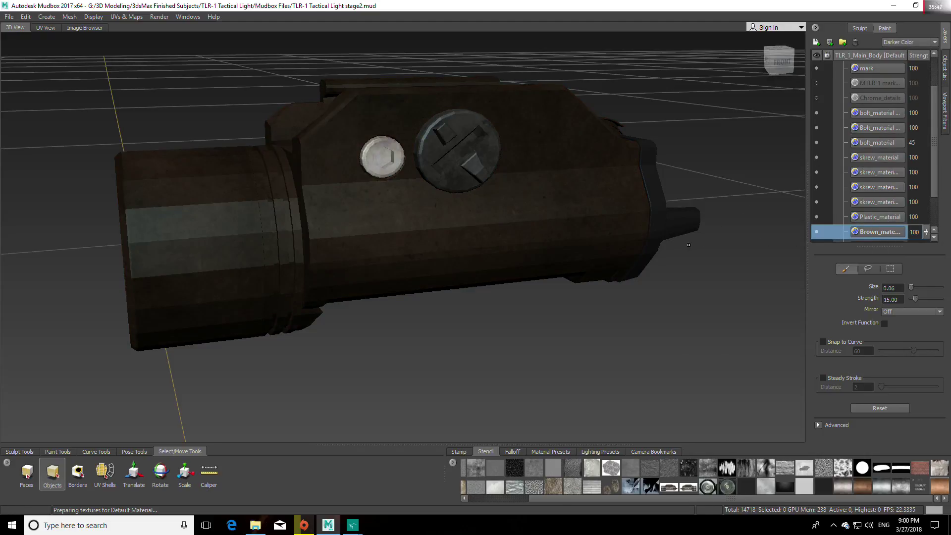
pyautogui.keyDown('alt'); pyautogui.moveTo(688, 245); pyautogui.dragTo(711, 247); pyautogui.keyUp('alt')
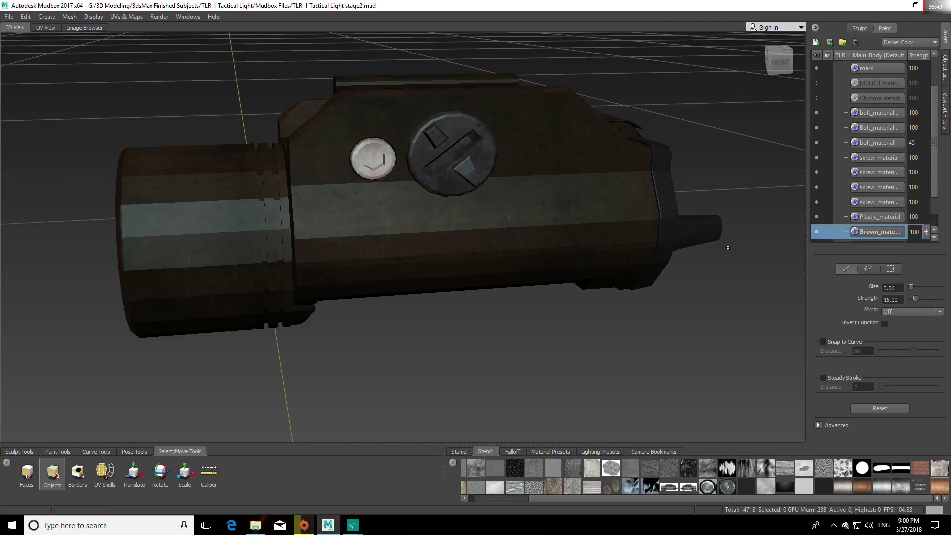
pyautogui.scroll(-1, 904, 225)
pyautogui.click(926, 191)
pyautogui.moveTo(925, 191); pyautogui.dragTo(926, 224)
# Activate the lower Brown_material layer with Overlay blending and set its strength to 70
pyautogui.click(892, 202)
pyautogui.keyDown('alt'); pyautogui.moveTo(638, 198); pyautogui.dragTo(611, 238); pyautogui.keyUp('alt')
pyautogui.moveTo(927, 202)
pyautogui.mouseDown()
pyautogui.moveTo(928, 159)
pyautogui.moveTo(929, 187)
pyautogui.mouseUp()
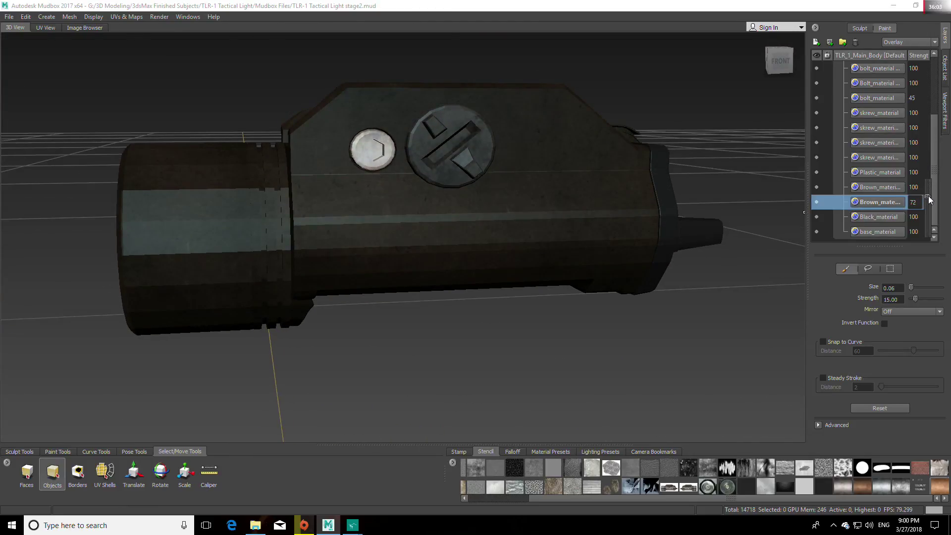
pyautogui.doubleClick(907, 202)
pyautogui.write('70')
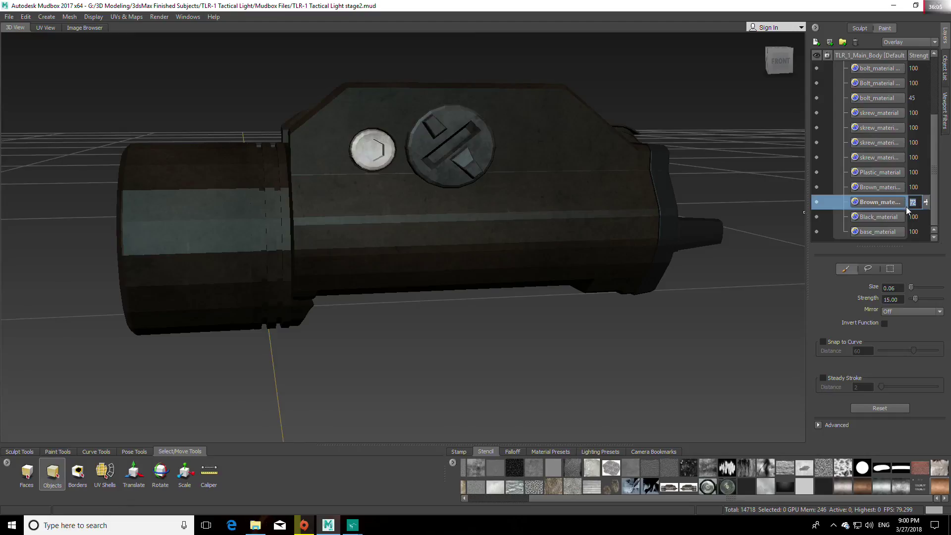
# Activate the upper Brown_material layer with Darker Color blending and test its strength, leaving it at 100
pyautogui.click(911, 187)
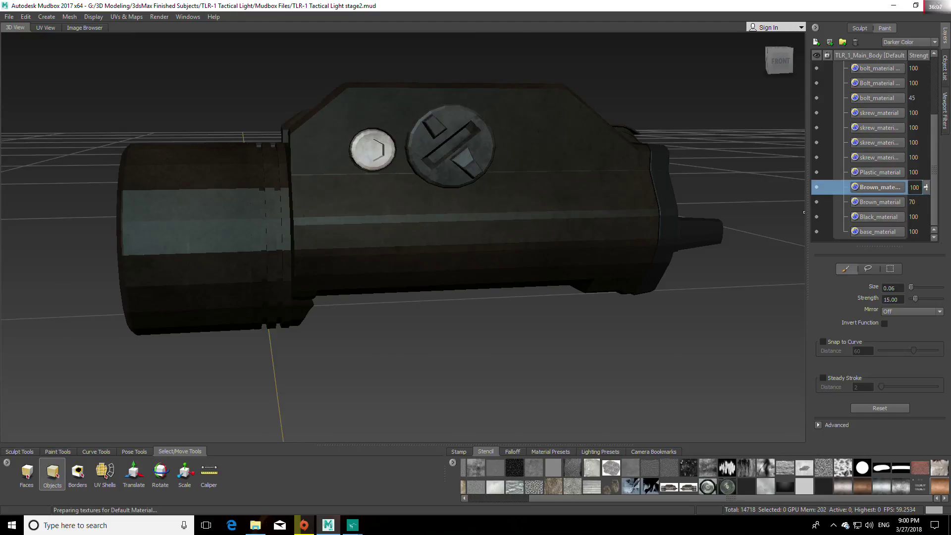
pyautogui.moveTo(927, 190); pyautogui.dragTo(927, 144)
pyautogui.keyDown('alt'); pyautogui.moveTo(762, 292); pyautogui.dragTo(742, 277); pyautogui.keyUp('alt')
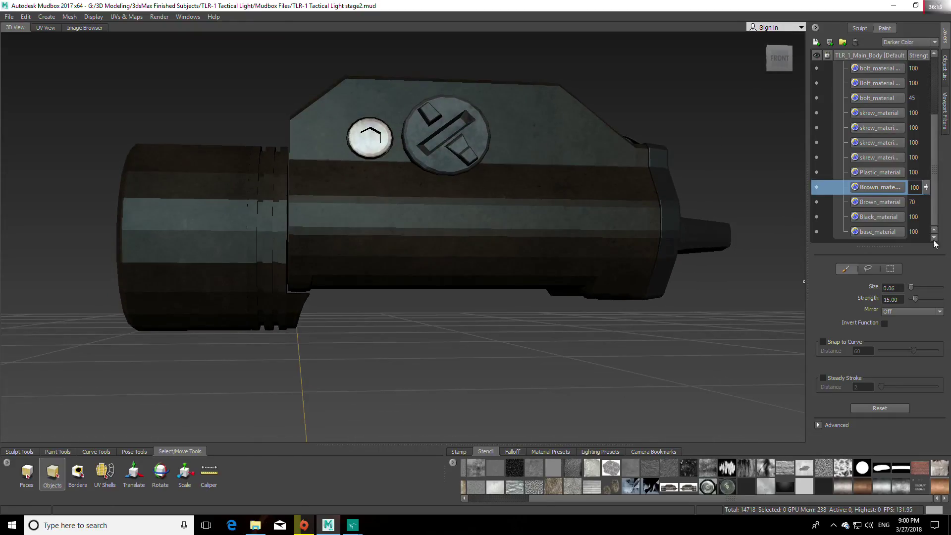
pyautogui.click(898, 200)
pyautogui.click(888, 187)
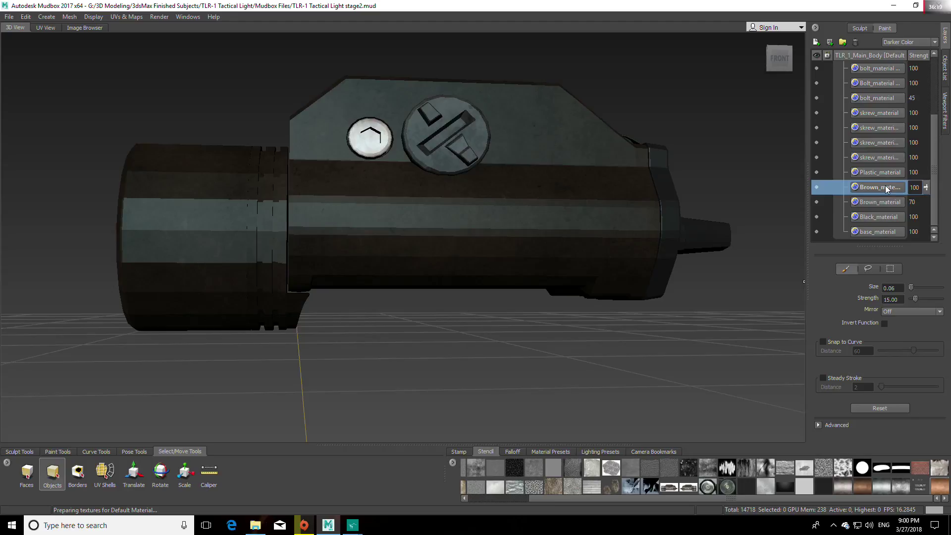
# Try Color Burn, Normal and Darken blending on the upper Brown_material layer and inspect the flashlight body
pyautogui.scroll(3, 914, 40)
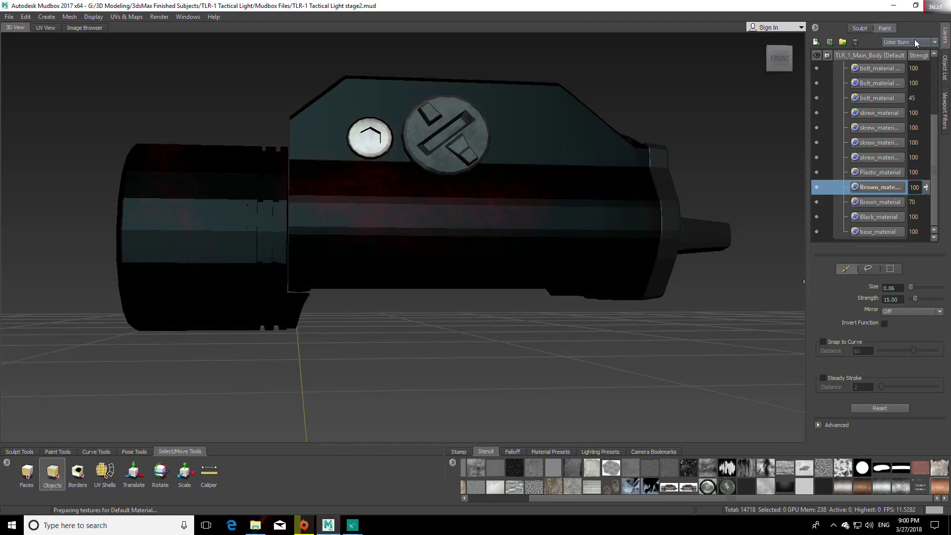
pyautogui.scroll(2, 914, 40)
pyautogui.scroll(-1, 914, 41)
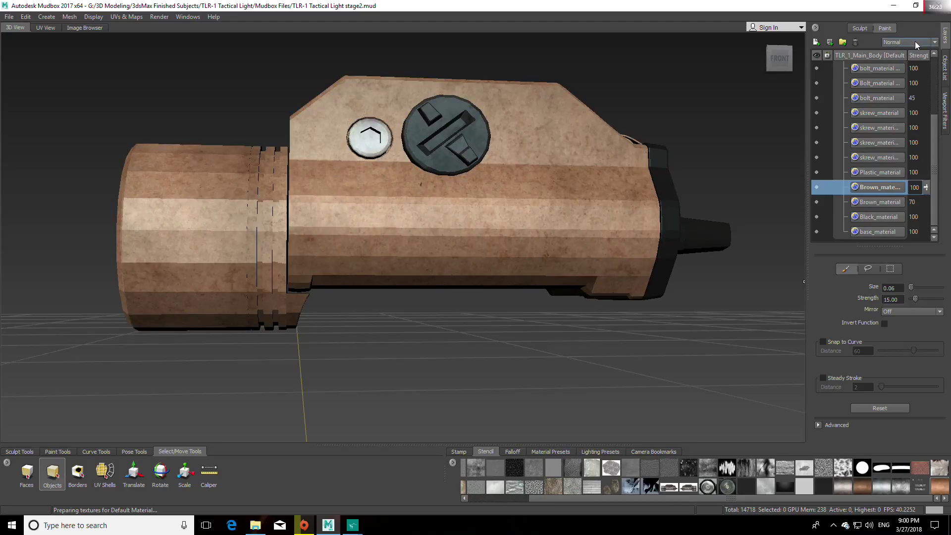
pyautogui.scroll(-1, 914, 41)
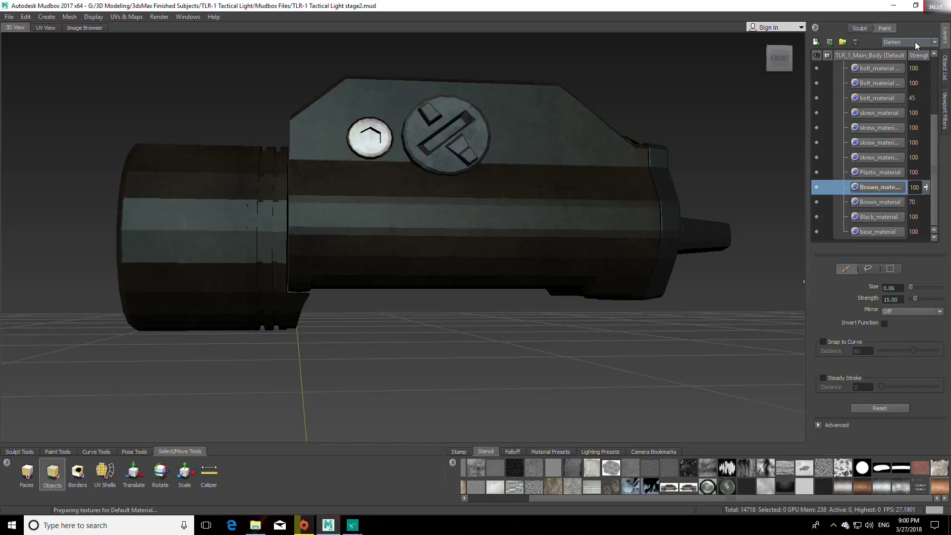
pyautogui.keyDown('alt'); pyautogui.moveTo(707, 284); pyautogui.dragTo(695, 242); pyautogui.keyUp('alt')
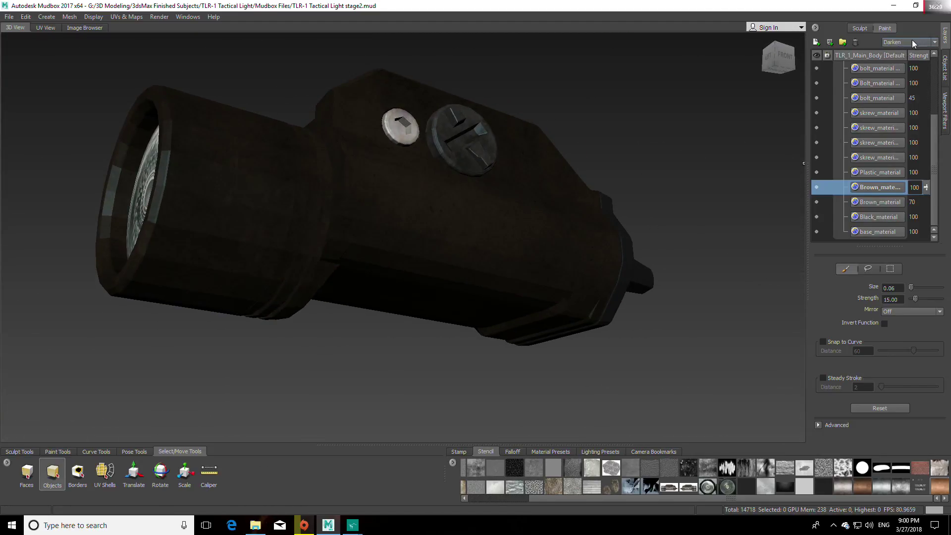
# Try Darker Color blending on the upper Brown_material layer and compare the body with the layer hidden and shown
pyautogui.scroll(-1, 911, 40)
pyautogui.keyDown('alt'); pyautogui.moveTo(728, 266); pyautogui.dragTo(637, 325); pyautogui.keyUp('alt')
pyautogui.moveTo(925, 188)
pyautogui.mouseDown()
pyautogui.moveTo(927, 250)
pyautogui.moveTo(927, 189)
pyautogui.mouseUp()
pyautogui.click(816, 188)
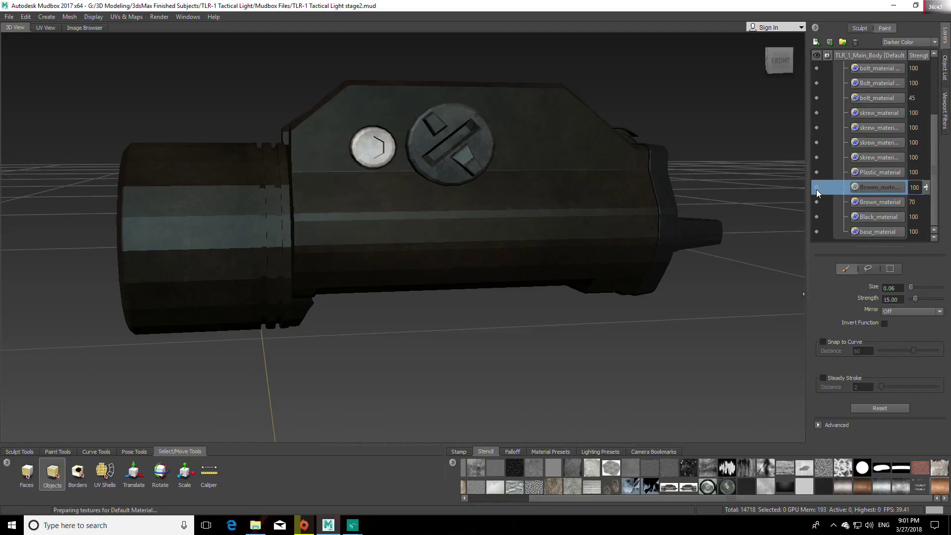
pyautogui.click(816, 188)
# Try further blending modes on the upper Brown_material layer, including Linear Light, Exclusion, Divide and Hue
pyautogui.scroll(-4, 902, 40)
pyautogui.scroll(-2, 902, 41)
pyautogui.scroll(-4, 902, 40)
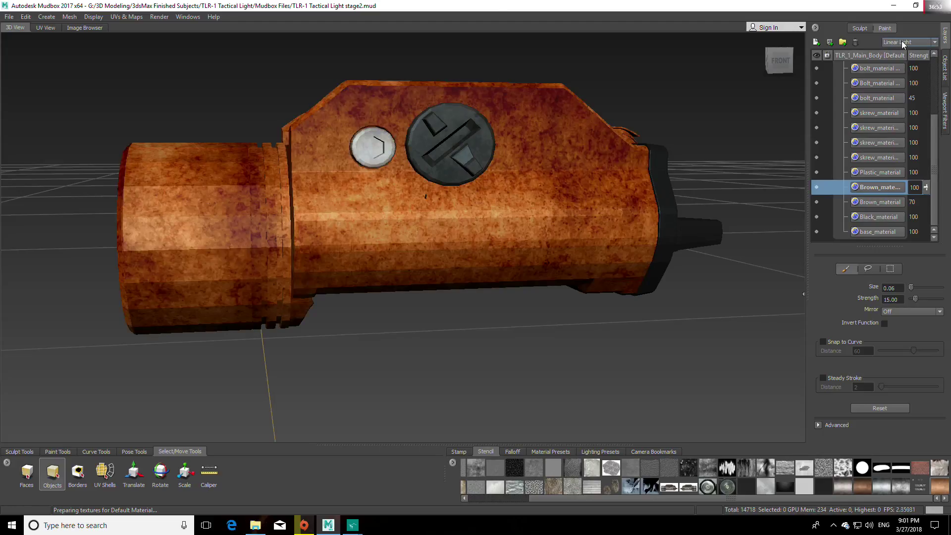
pyautogui.scroll(-4, 901, 40)
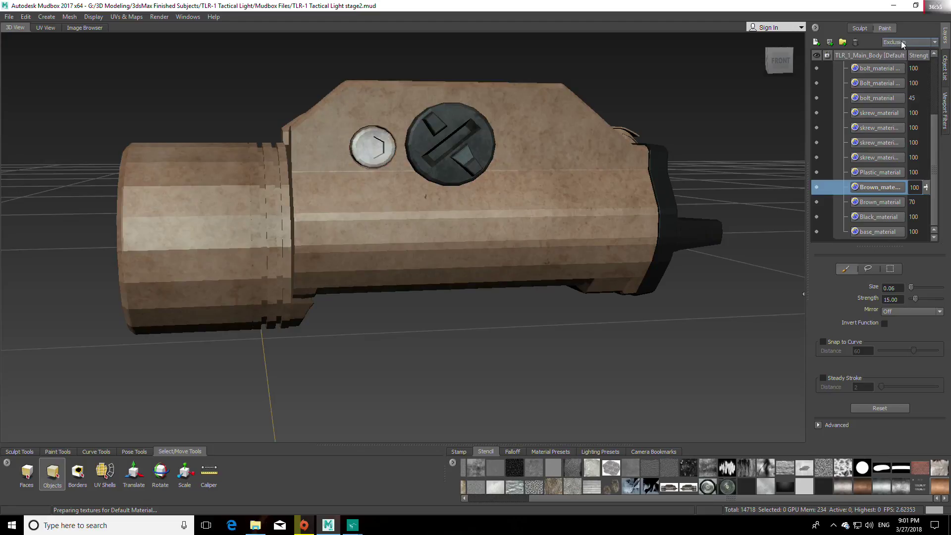
pyautogui.scroll(-1, 901, 43)
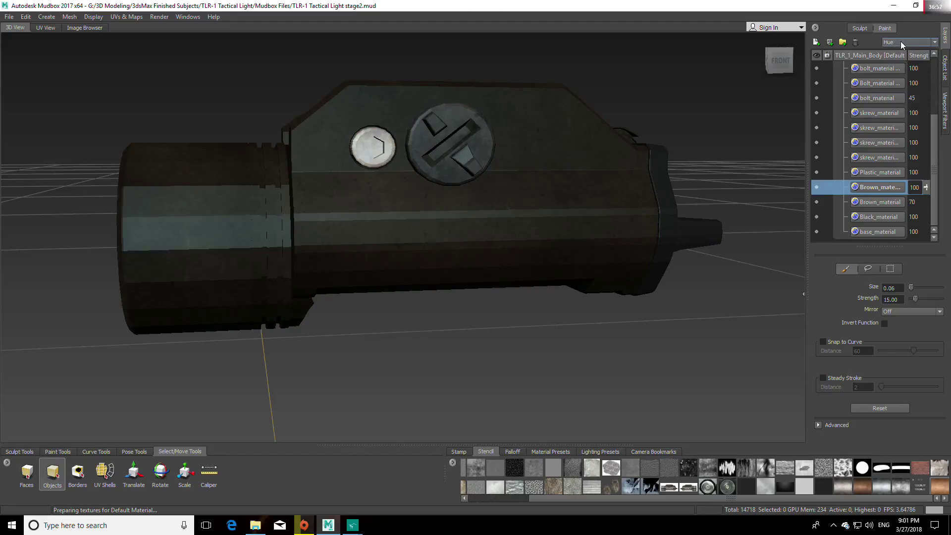
pyautogui.scroll(1, 901, 41)
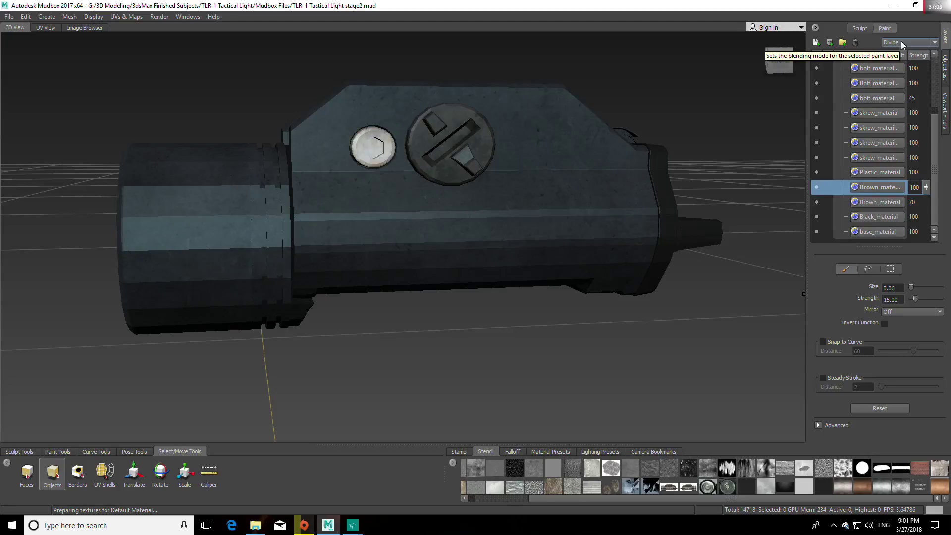
pyautogui.scroll(-1, 902, 41)
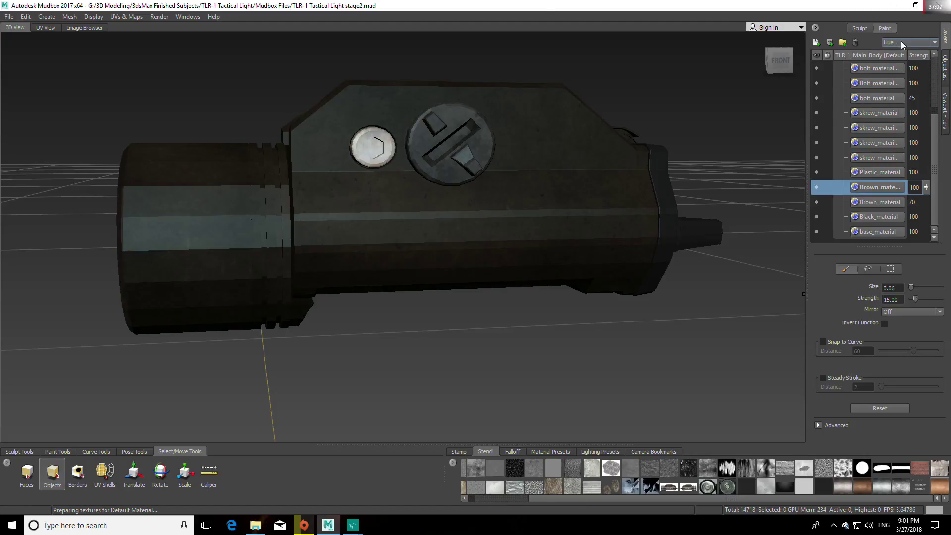
# Compare the body with the upper Brown_material layer hidden and shown, and set its blending to Multiply
pyautogui.click(816, 187)
pyautogui.click(816, 188)
pyautogui.click(917, 43)
pyautogui.click(902, 70)
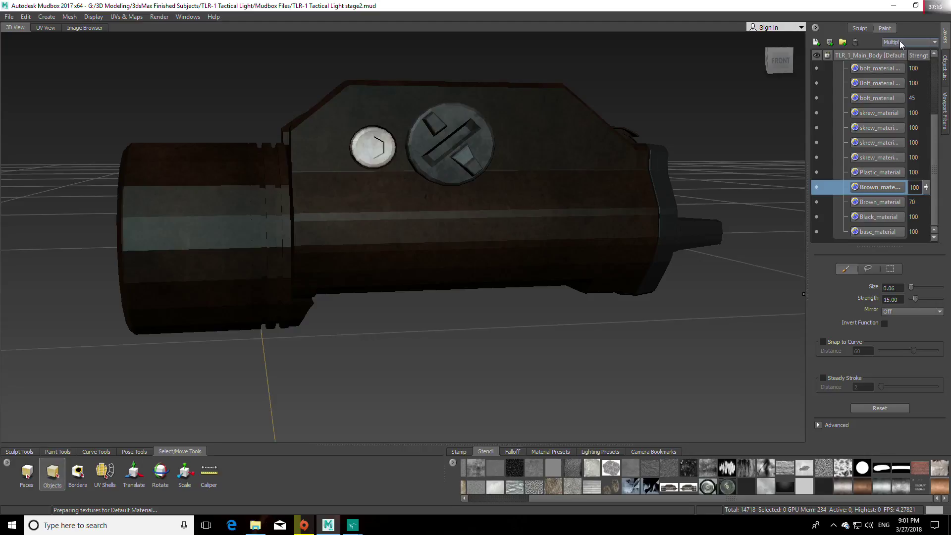
# Adjust the color of the upper Brown_material layer, lowering Saturation to -80 and Value to -32 with the preview on
pyautogui.rightClick(870, 185)
pyautogui.click(849, 432)
pyautogui.moveTo(474, 118); pyautogui.dragTo(750, 115)
pyautogui.moveTo(797, 178); pyautogui.dragTo(782, 179)
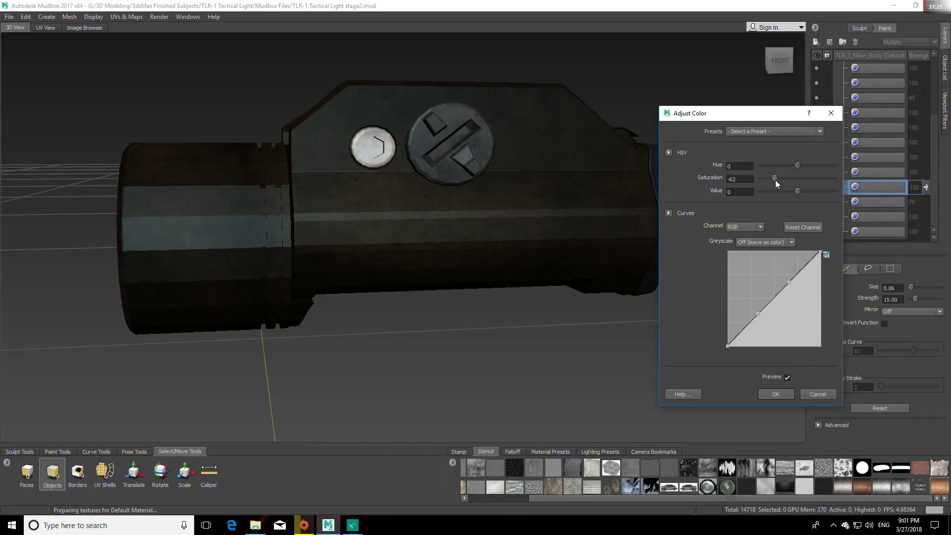
pyautogui.moveTo(797, 191)
pyautogui.mouseDown()
pyautogui.moveTo(837, 191)
pyautogui.moveTo(789, 192)
pyautogui.mouseUp()
pyautogui.moveTo(782, 194); pyautogui.dragTo(775, 195)
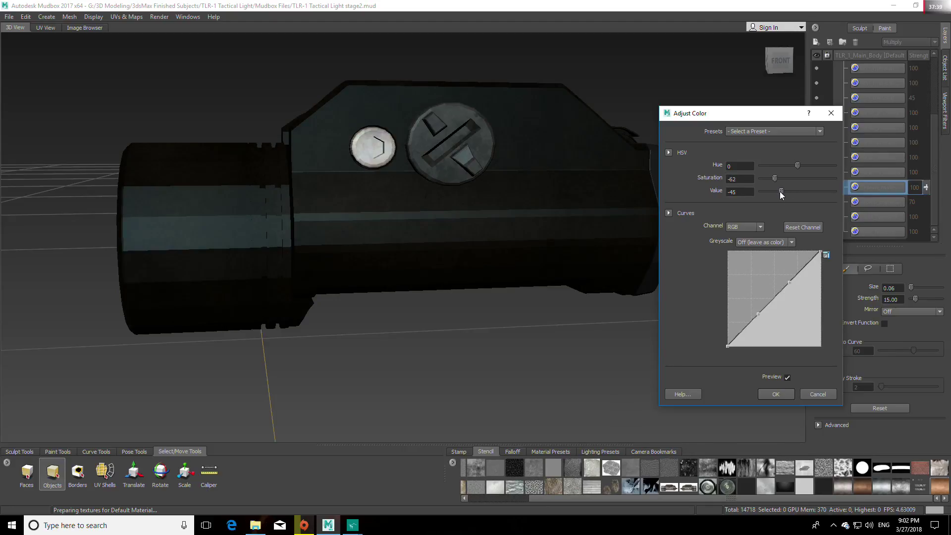
pyautogui.keyDown('alt'); pyautogui.moveTo(538, 336); pyautogui.dragTo(617, 274); pyautogui.keyUp('alt')
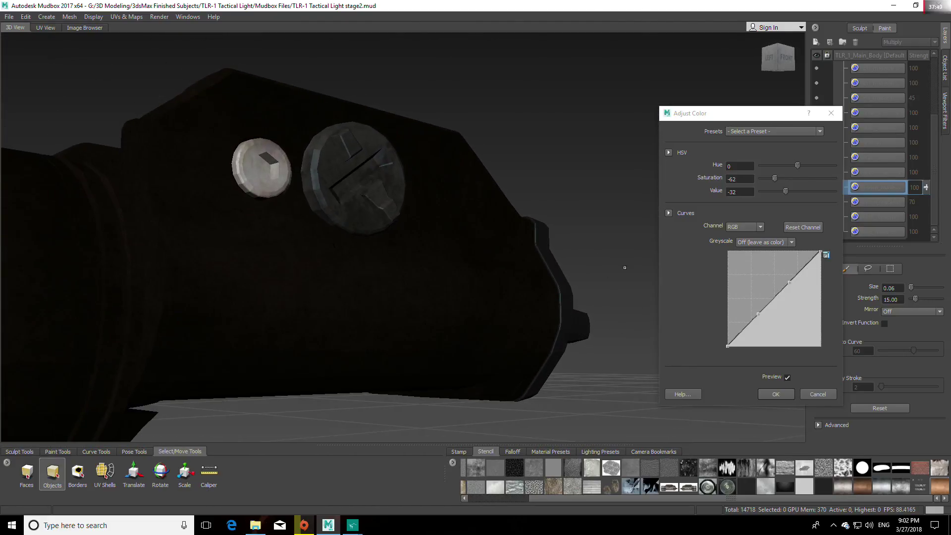
pyautogui.moveTo(774, 179); pyautogui.dragTo(772, 180)
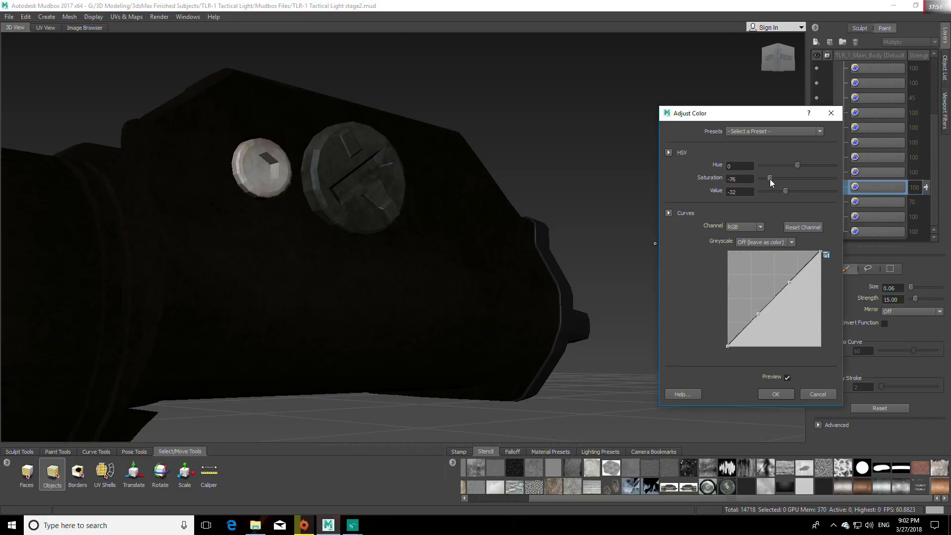
# Set the color adjustment's Value to -45, check the body from several angles and apply the adjustment
pyautogui.keyDown('alt'); pyautogui.moveTo(644, 237); pyautogui.dragTo(337, 282); pyautogui.keyUp('alt')
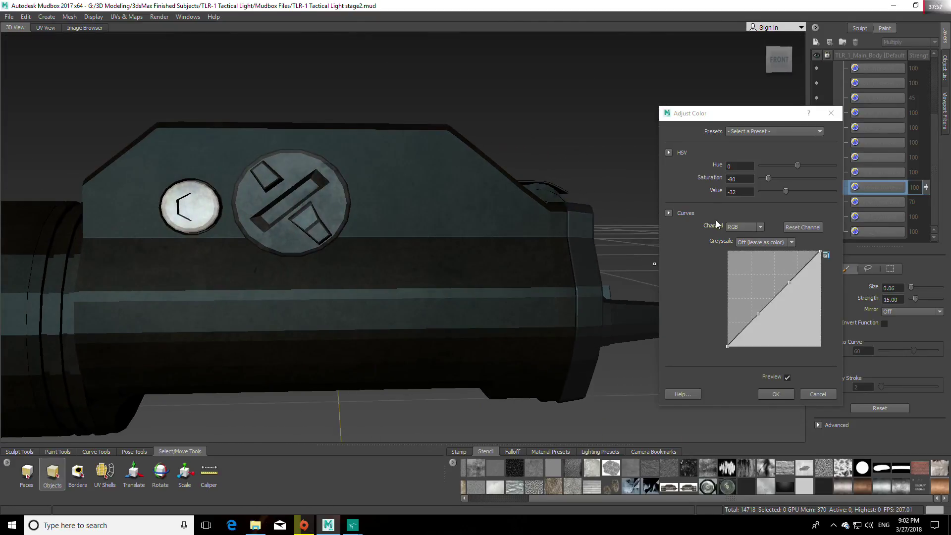
pyautogui.moveTo(786, 193); pyautogui.dragTo(778, 191)
pyautogui.moveTo(523, 292)
pyautogui.keyDown('alt'); pyautogui.mouseDown()
pyautogui.moveTo(499, 398)
pyautogui.moveTo(531, 292)
pyautogui.mouseUp(); pyautogui.keyUp('alt')
pyautogui.moveTo(778, 191); pyautogui.dragTo(780, 191)
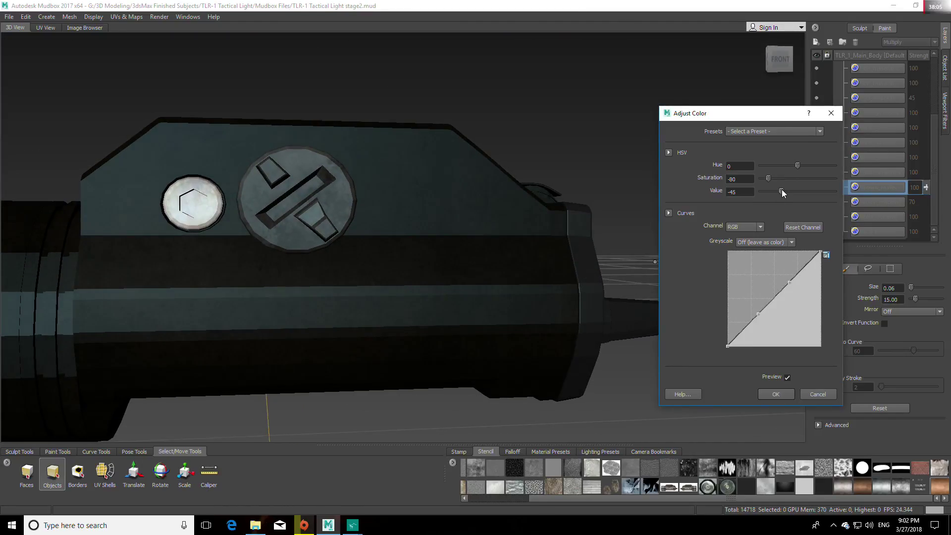
pyautogui.keyDown('alt'); pyautogui.moveTo(505, 303); pyautogui.dragTo(550, 326); pyautogui.keyUp('alt')
pyautogui.scroll(-3, 454, 356)
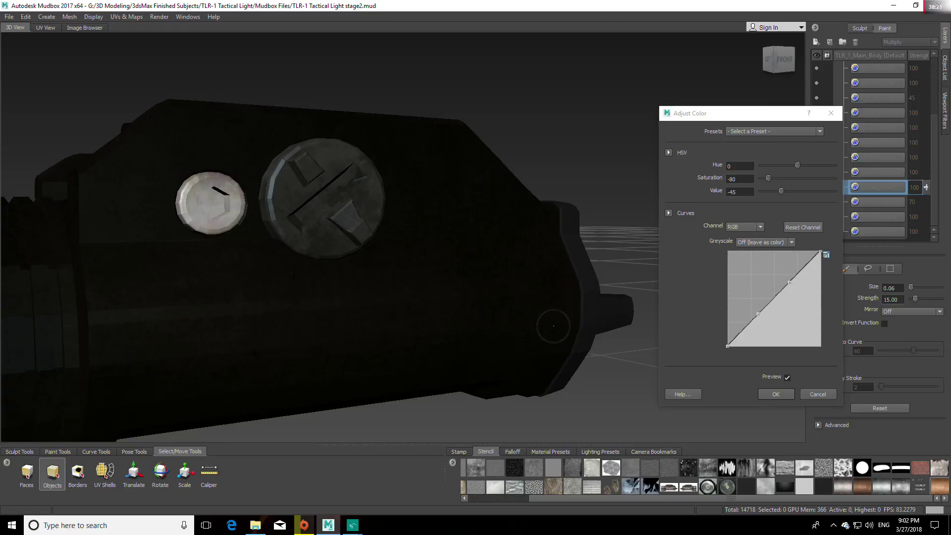
pyautogui.keyDown('alt'); pyautogui.moveTo(535, 322); pyautogui.dragTo(487, 326); pyautogui.keyUp('alt')
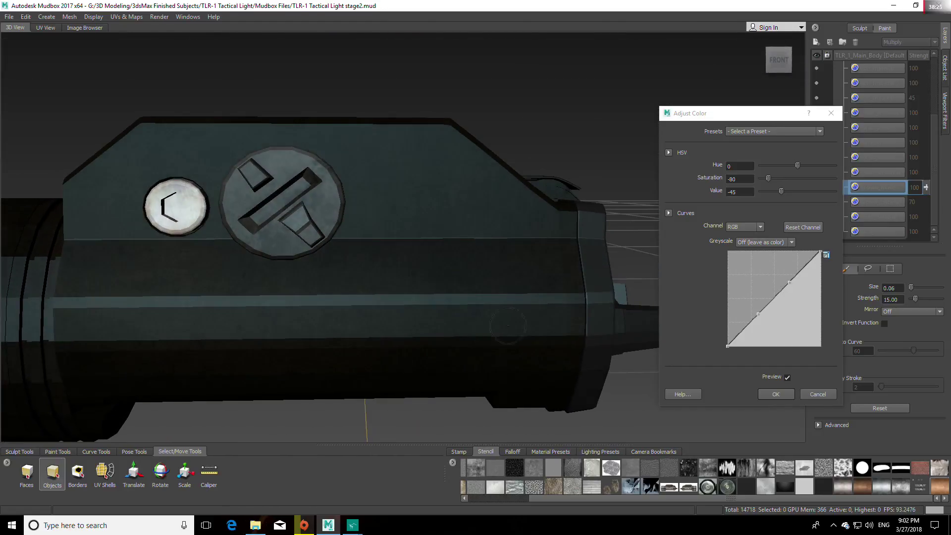
pyautogui.click(767, 394)
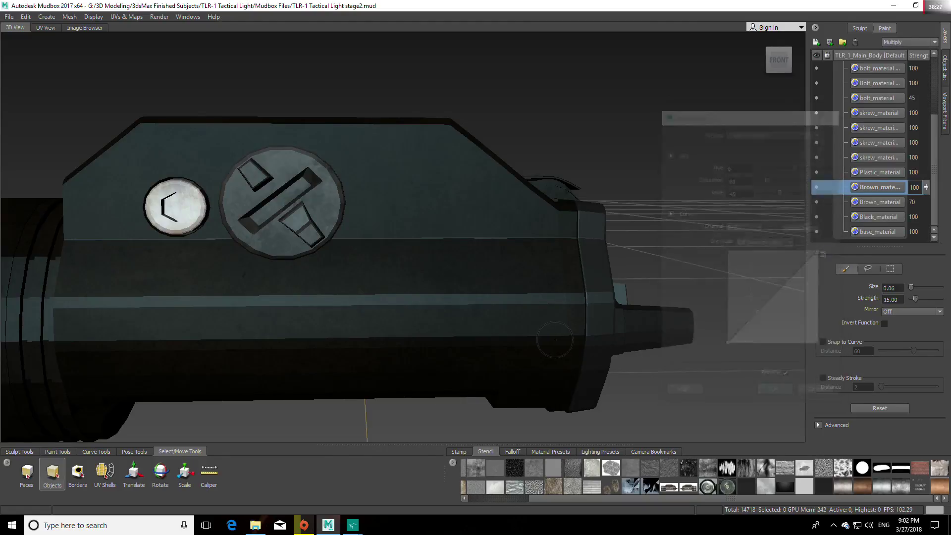
# Test the strength of the upper Brown_material layer while viewing the whole flashlight, leaving it at 100
pyautogui.scroll(-5, 551, 340)
pyautogui.keyDown('alt'); pyautogui.moveTo(506, 339); pyautogui.dragTo(804, 256); pyautogui.keyUp('alt')
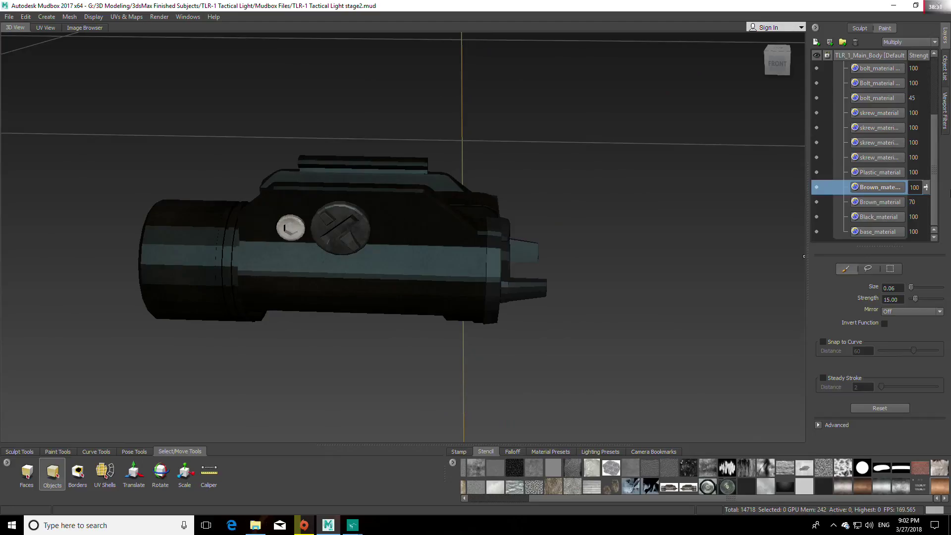
pyautogui.moveTo(927, 189); pyautogui.dragTo(926, 218)
pyautogui.keyDown('alt'); pyautogui.moveTo(641, 222); pyautogui.dragTo(694, 267); pyautogui.keyUp('alt')
pyautogui.moveTo(925, 187); pyautogui.dragTo(926, 144)
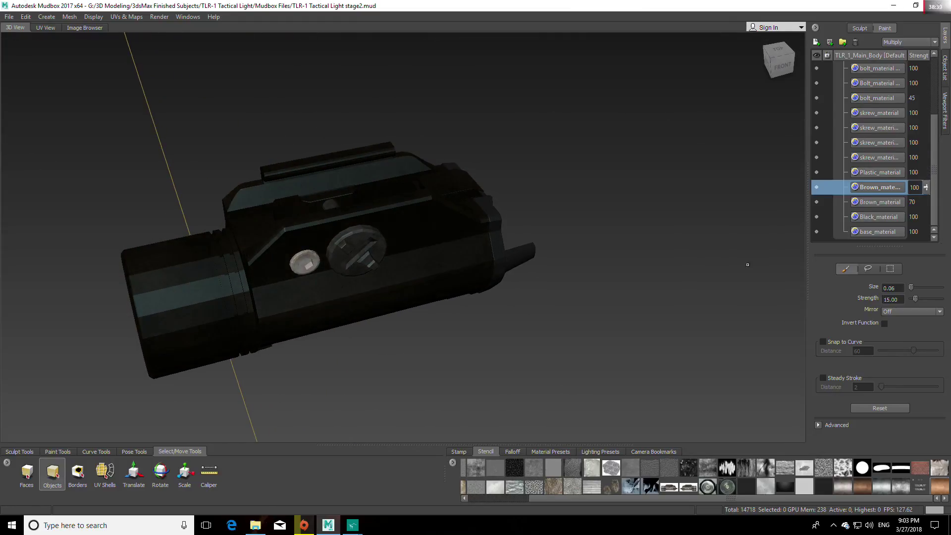
# Try the Black_material layer above both Brown_material layers, check the body from the front, and move it back beneath them
pyautogui.click(878, 218)
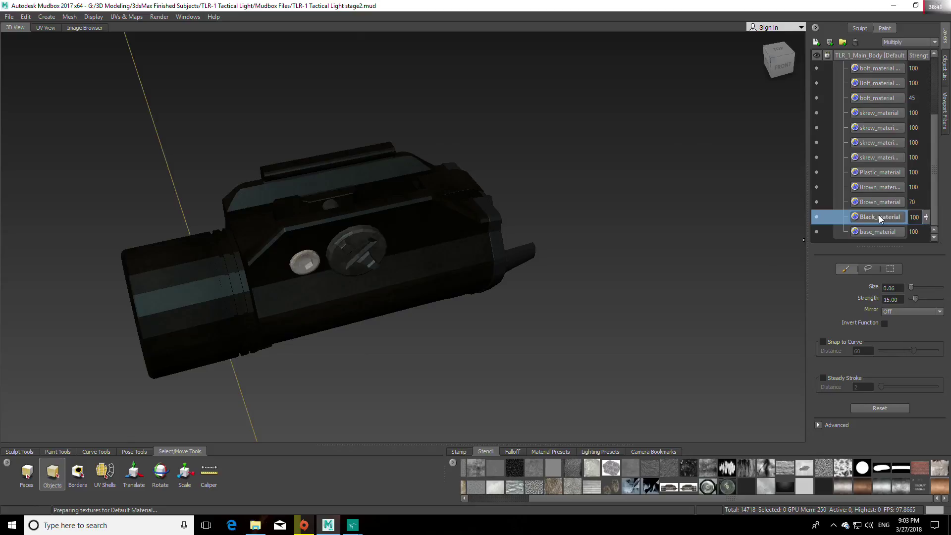
pyautogui.rightClick(878, 218)
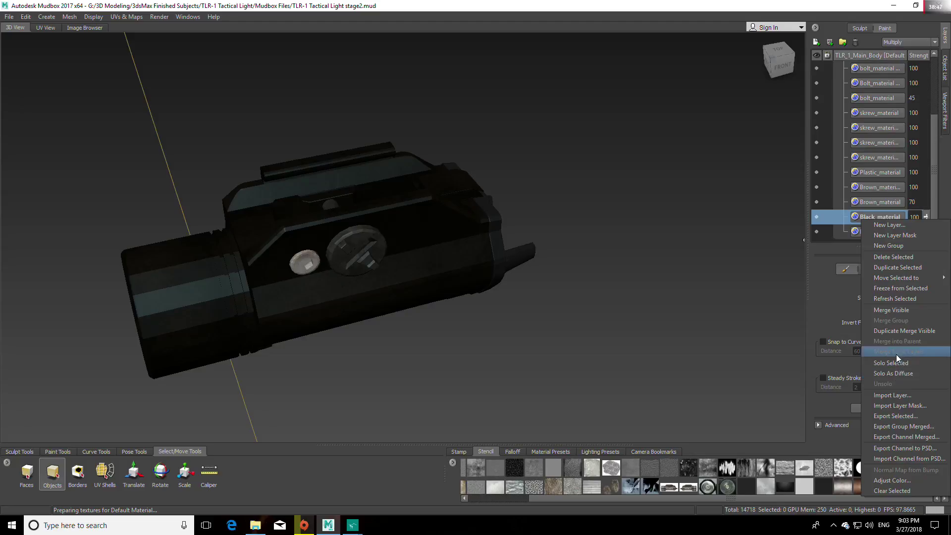
pyautogui.click(869, 215)
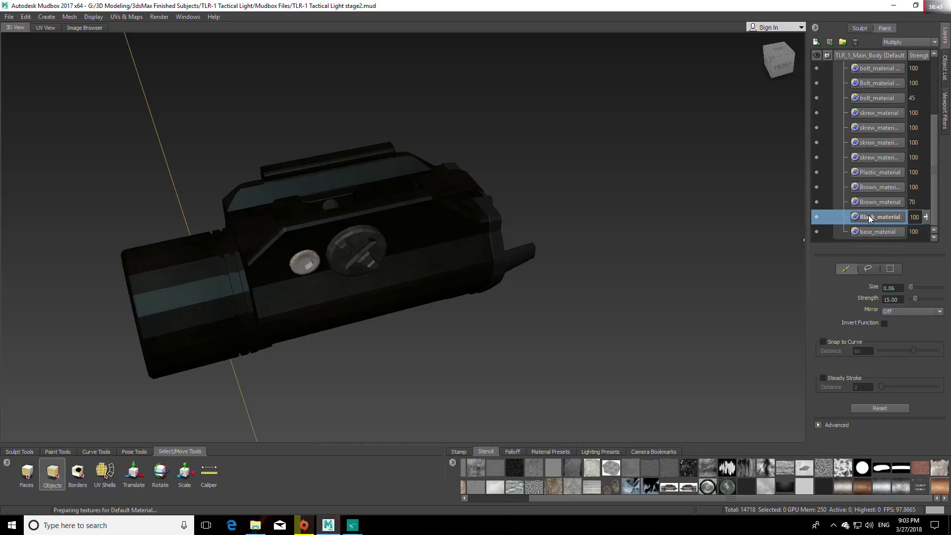
pyautogui.moveTo(869, 215); pyautogui.dragTo(875, 186)
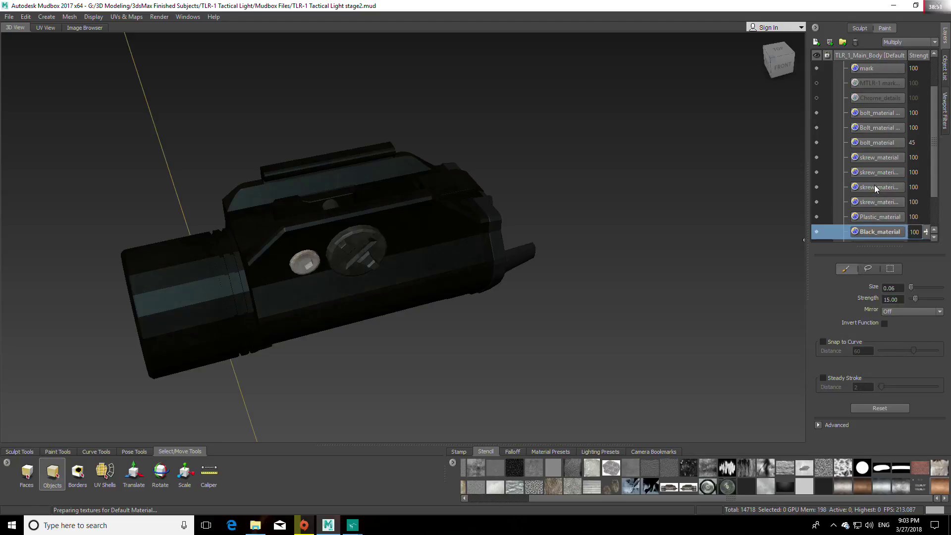
pyautogui.click(781, 64)
pyautogui.keyDown('alt'); pyautogui.moveTo(545, 228); pyautogui.dragTo(703, 247, button='right'); pyautogui.keyUp('alt')
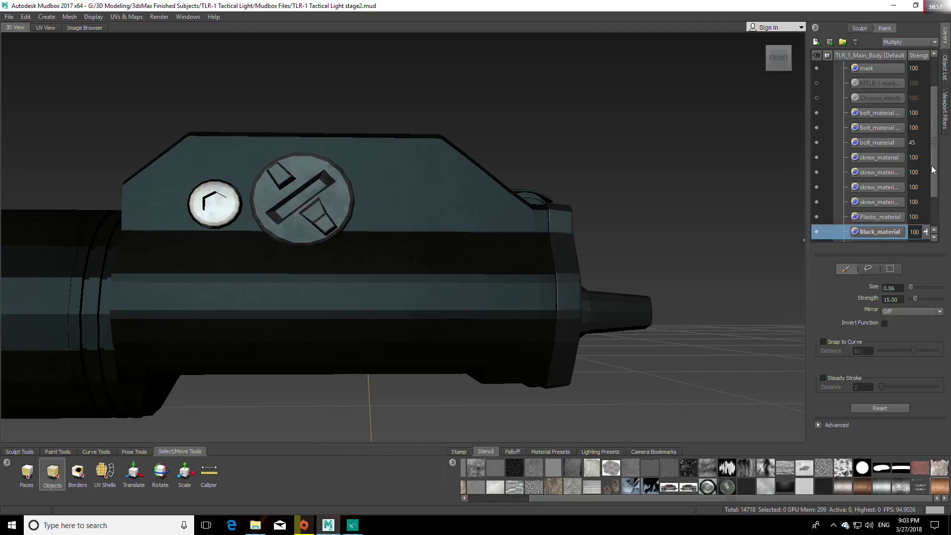
pyautogui.moveTo(933, 177); pyautogui.dragTo(935, 211)
pyautogui.moveTo(883, 188); pyautogui.dragTo(881, 227)
# Compare the textured flashlight with the TLR-1 reference images and examine the whole model from the front
pyautogui.keyDown('alt'); pyautogui.moveTo(643, 248); pyautogui.dragTo(513, 438); pyautogui.keyUp('alt')
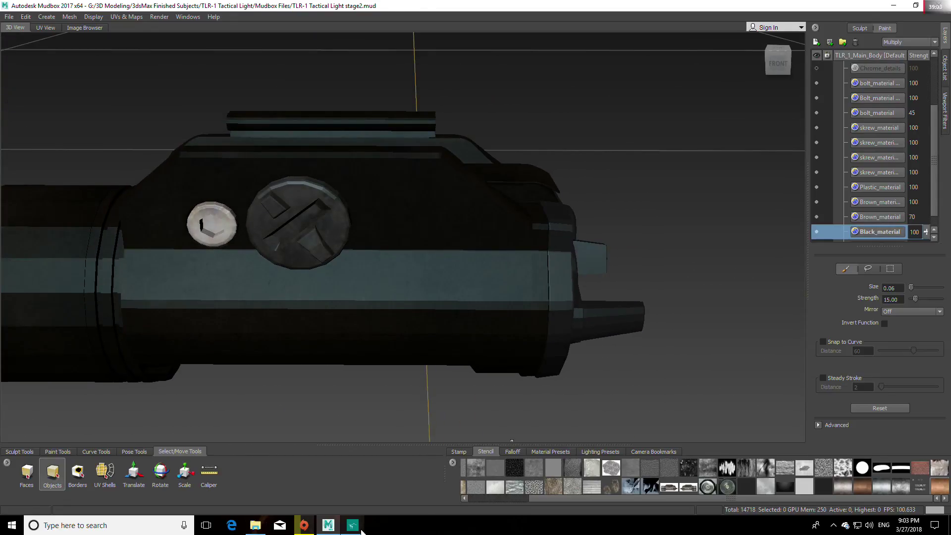
pyautogui.moveTo(360, 528)
pyautogui.moveTo(332, 458)
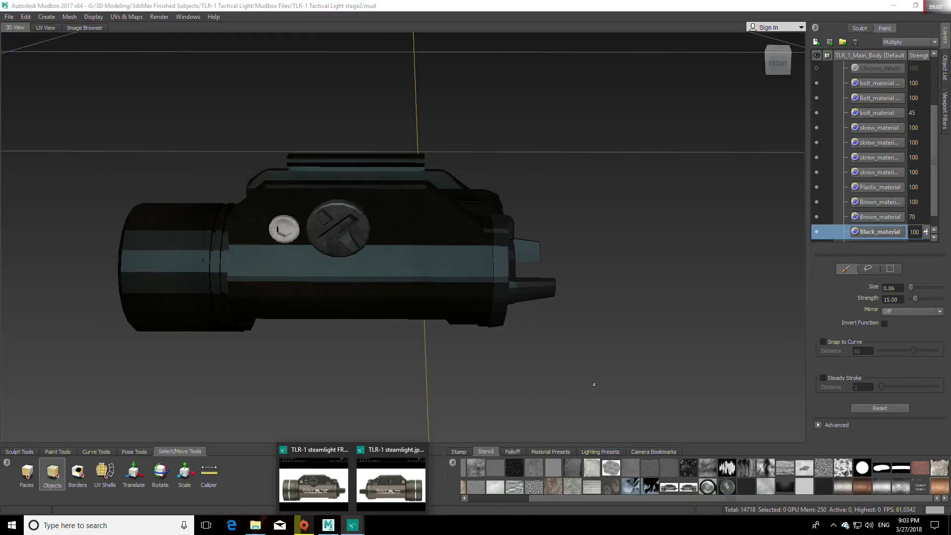
pyautogui.keyDown('alt'); pyautogui.moveTo(594, 384); pyautogui.dragTo(504, 331); pyautogui.keyUp('alt')
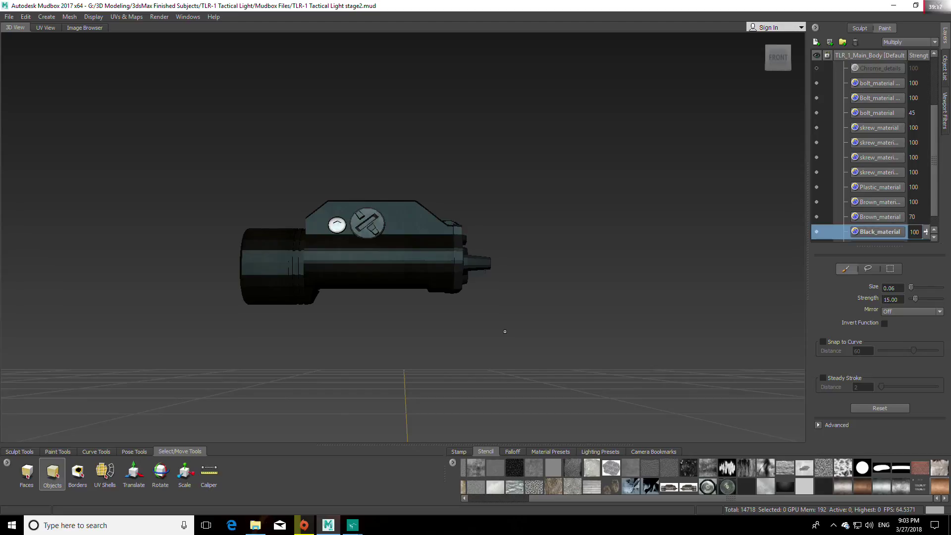
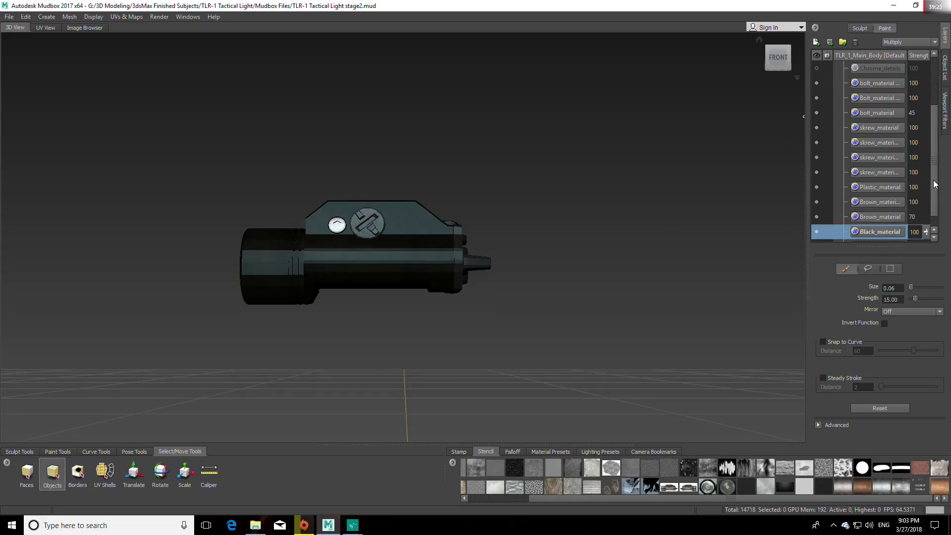
pyautogui.moveTo(934, 184); pyautogui.dragTo(934, 191)
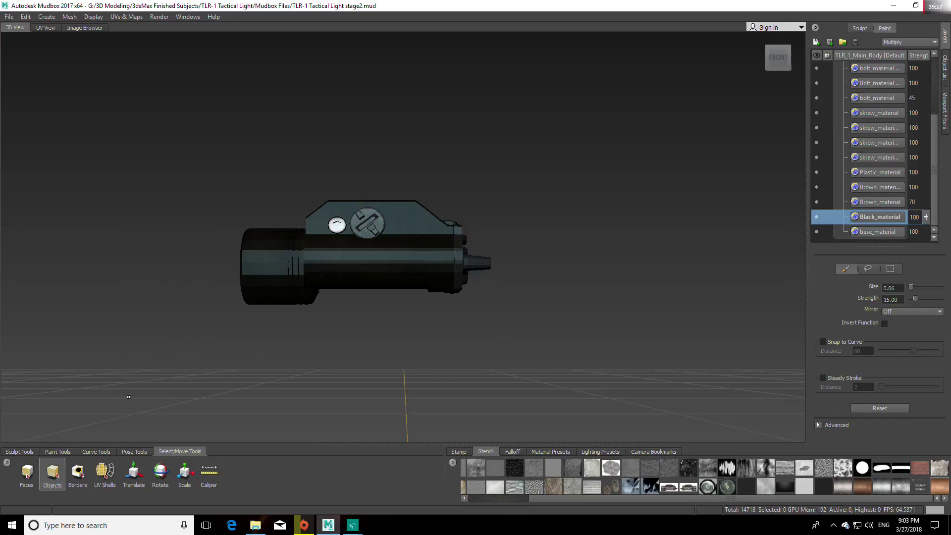
# Select the flashlight's body meshes, flatten them to UV space and view the layout from the front
pyautogui.moveTo(265, 265); pyautogui.dragTo(420, 257)
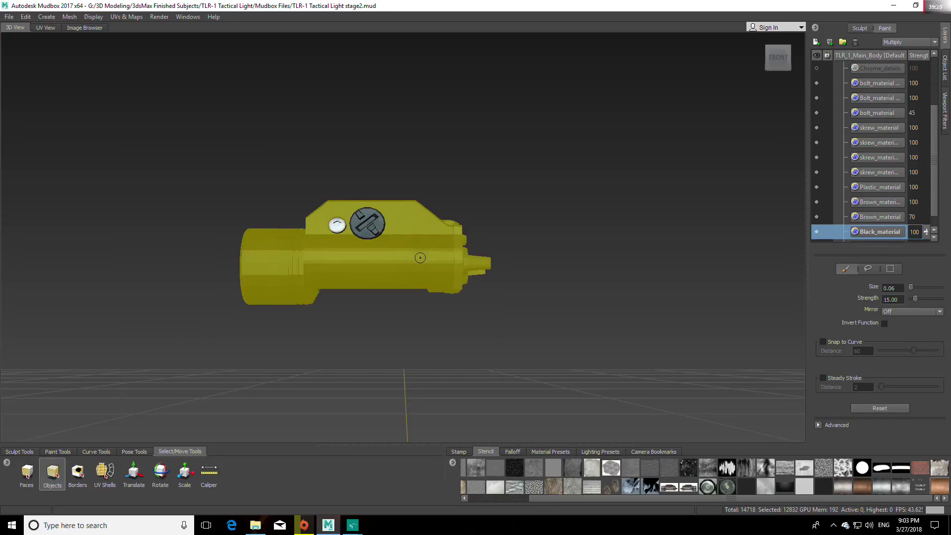
pyautogui.click(127, 16)
pyautogui.click(146, 50)
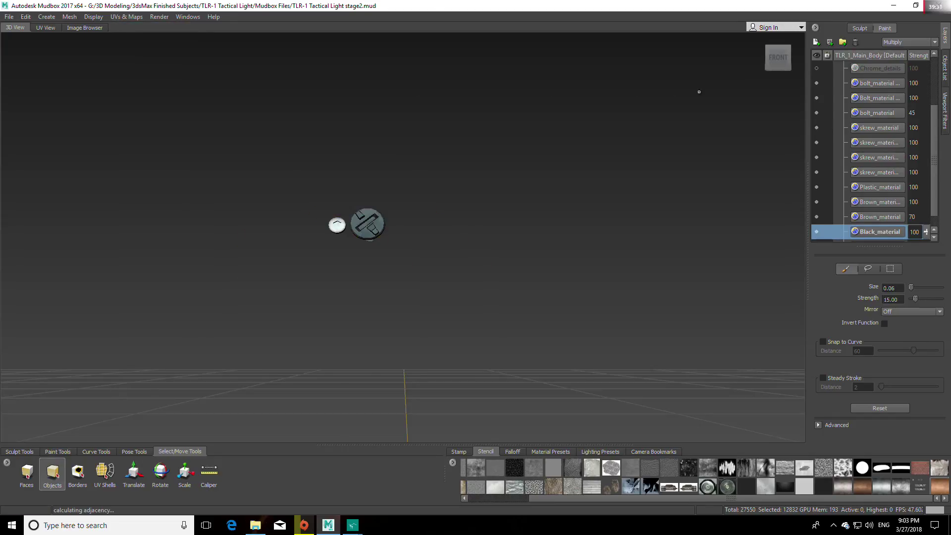
pyautogui.click(778, 59)
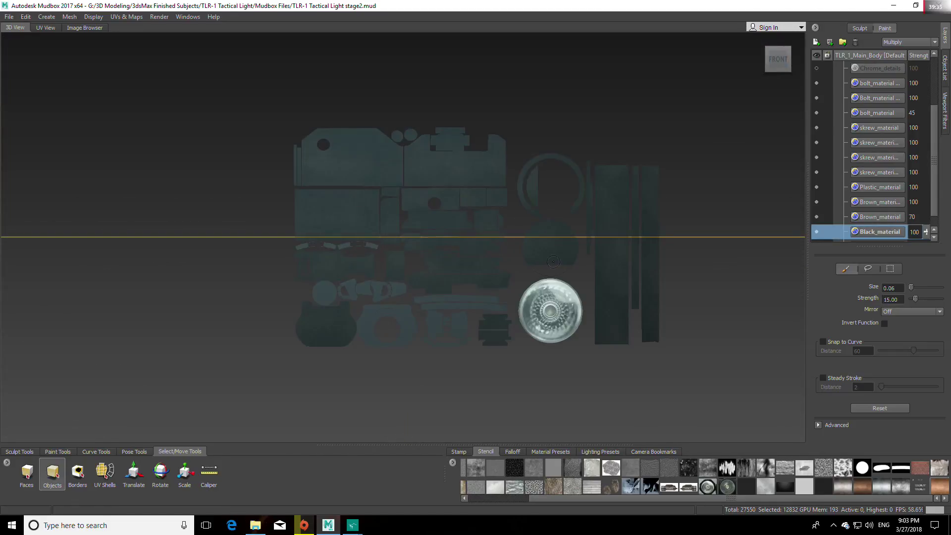
pyautogui.scroll(5, 553, 262)
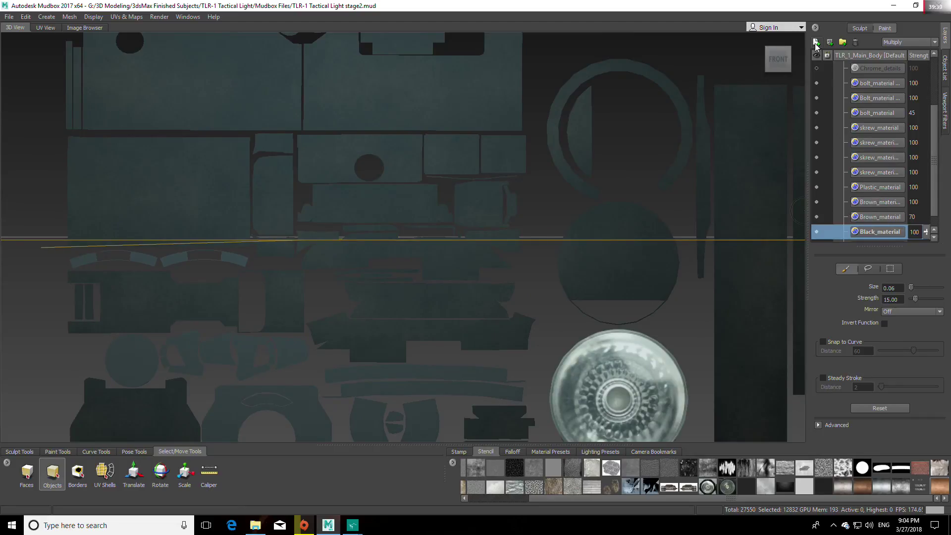
# Create a 4096 diffuse paint layer named "Metal _detail" above the upper Brown_material layer, saved as Targa 8 bit RGBA
pyautogui.click(874, 203)
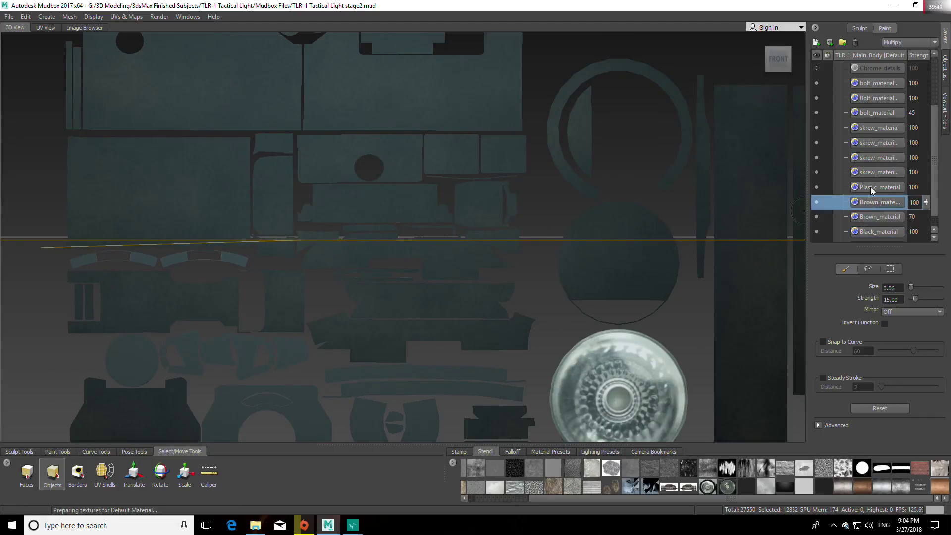
pyautogui.click(816, 42)
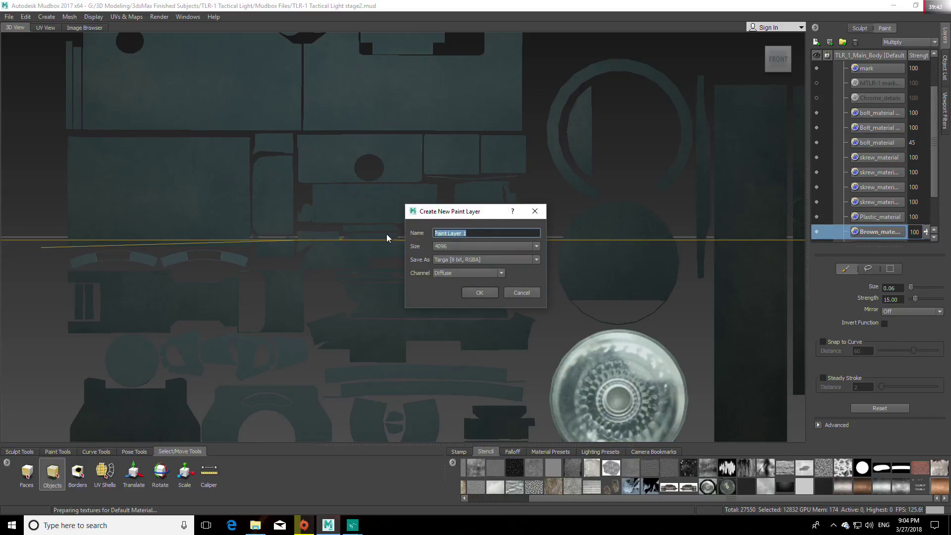
pyautogui.write('Metal _detail')
pyautogui.click(480, 293)
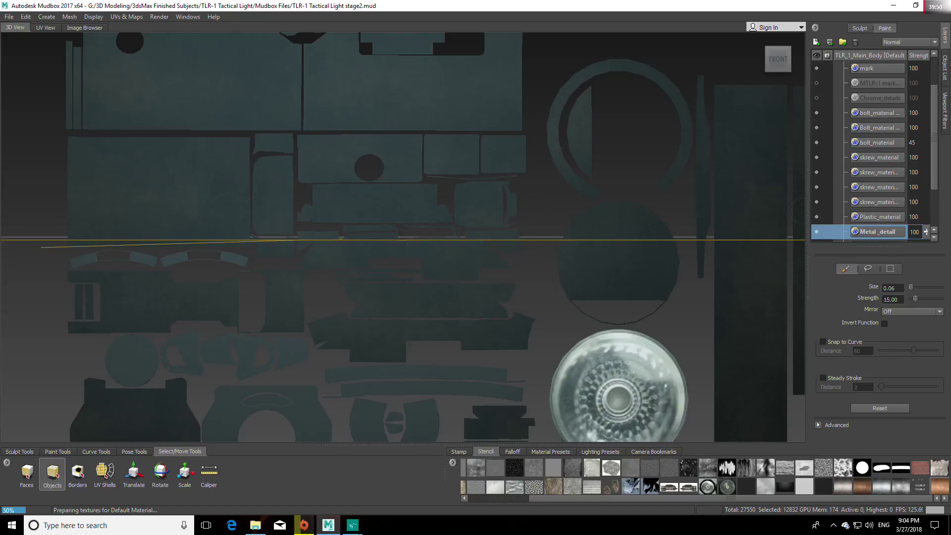
# Choose the brushed-metal gradient stencil, set its visibility to 0.81, and scale and rotate it so the bright bands run horizontally
pyautogui.click(903, 486)
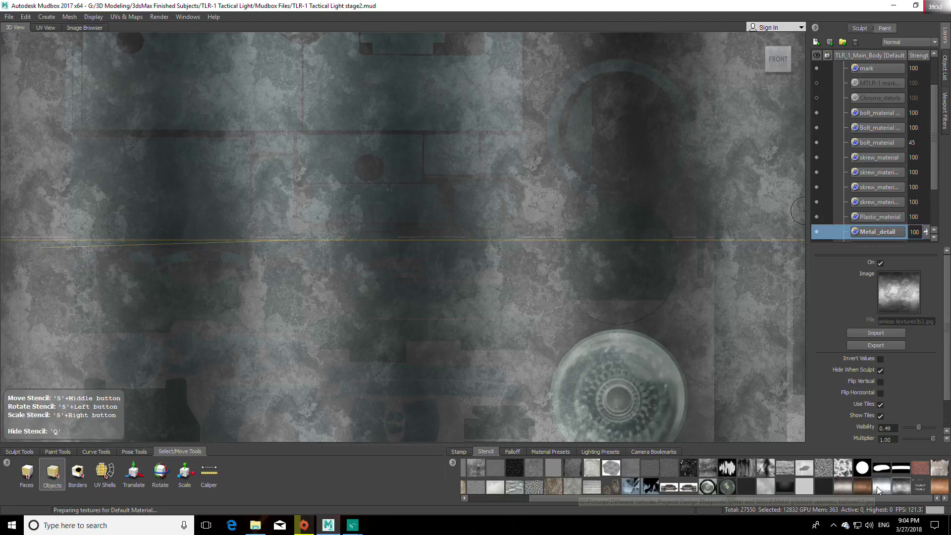
pyautogui.click(877, 487)
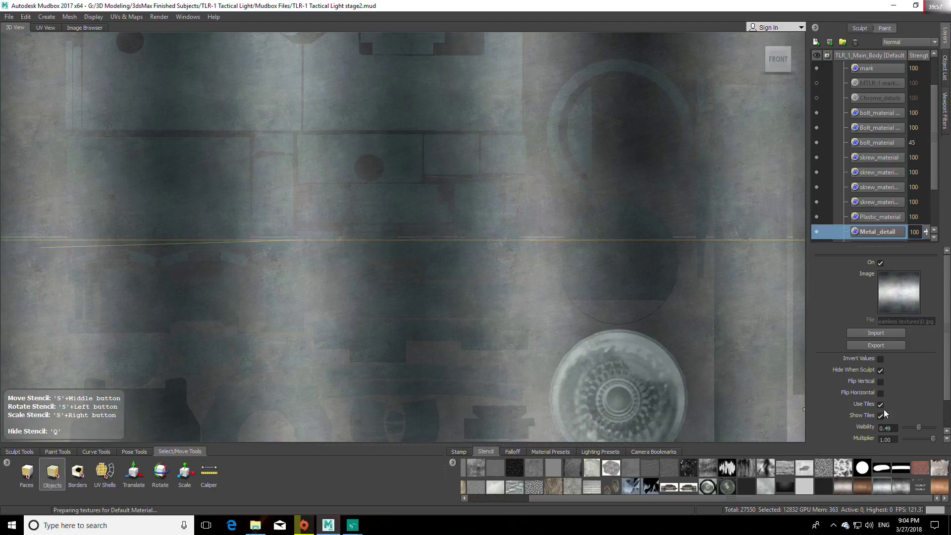
pyautogui.moveTo(919, 427); pyautogui.dragTo(928, 428)
pyautogui.moveTo(567, 270); pyautogui.dragTo(556, 170, button='middle')
pyautogui.moveTo(556, 170); pyautogui.dragTo(569, 118, button='right')
pyautogui.moveTo(569, 117); pyautogui.dragTo(745, 200)
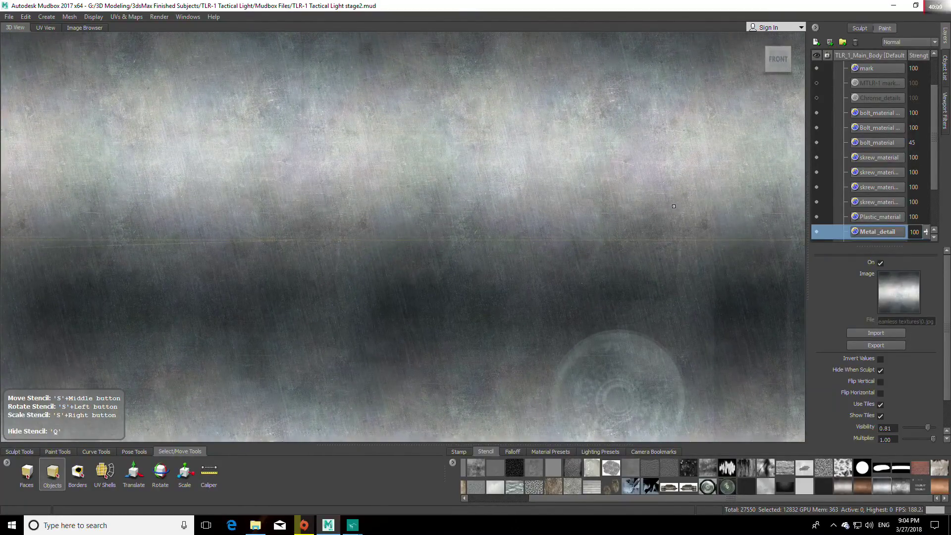
# Align the metal stencil's bright band with the uppermost row of UV shells
pyautogui.moveTo(674, 206); pyautogui.dragTo(717, 248, button='middle')
pyautogui.press('q')
pyautogui.keyDown('alt'); pyautogui.moveTo(499, 204); pyautogui.dragTo(525, 248, button='middle'); pyautogui.keyUp('alt')
pyautogui.press('q')
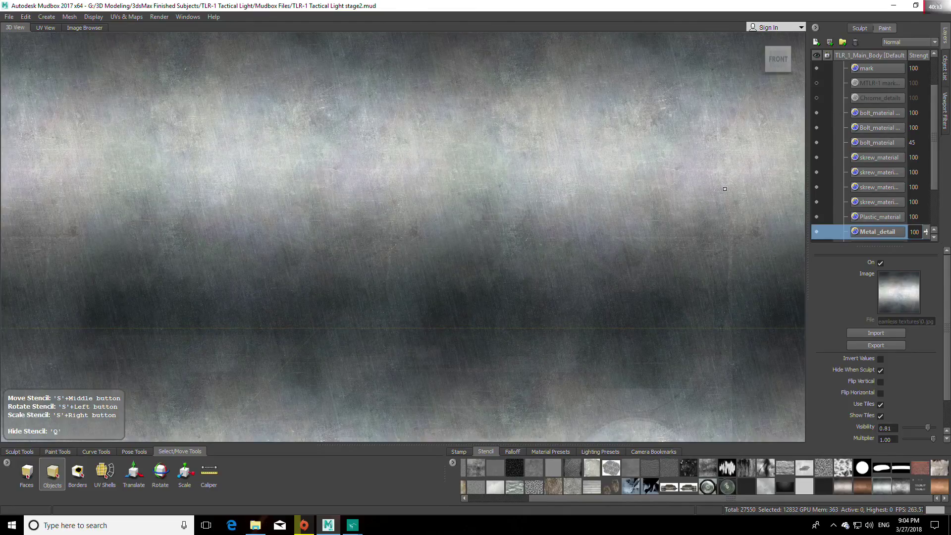
# Project the metal stencil with the Projection brush onto the two large side shells and the small pieces in the uppermost row
pyautogui.click(225, 244)
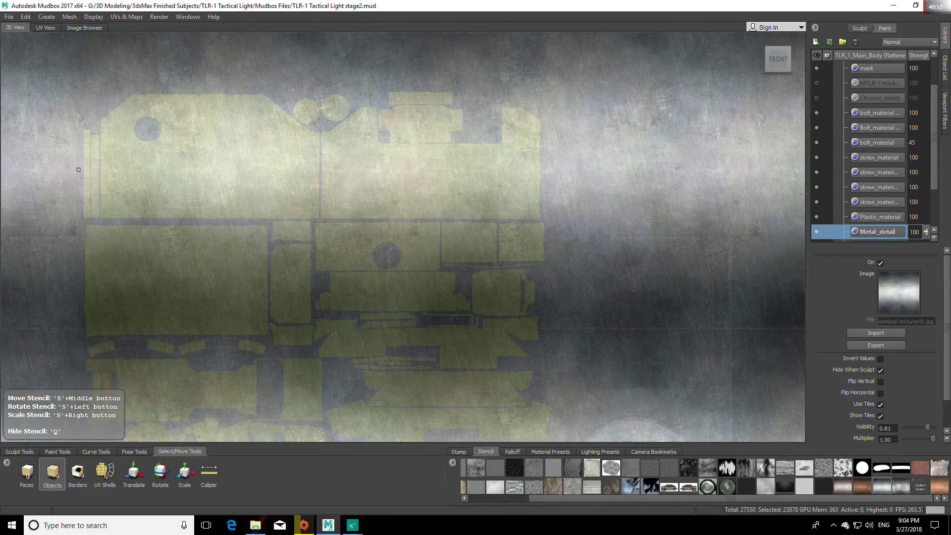
pyautogui.click(58, 451)
pyautogui.click(65, 473)
pyautogui.moveTo(181, 188)
pyautogui.mouseDown()
pyautogui.moveTo(96, 203)
pyautogui.moveTo(97, 171)
pyautogui.moveTo(77, 166)
pyautogui.moveTo(92, 184)
pyautogui.moveTo(149, 102)
pyautogui.moveTo(140, 114)
pyautogui.moveTo(267, 113)
pyautogui.moveTo(248, 129)
pyautogui.moveTo(250, 142)
pyautogui.moveTo(342, 123)
pyautogui.moveTo(337, 112)
pyautogui.moveTo(281, 159)
pyautogui.moveTo(178, 149)
pyautogui.moveTo(149, 171)
pyautogui.moveTo(223, 179)
pyautogui.moveTo(187, 211)
pyautogui.mouseUp()
pyautogui.moveTo(252, 212)
pyautogui.mouseDown()
pyautogui.moveTo(241, 186)
pyautogui.moveTo(366, 123)
pyautogui.moveTo(392, 131)
pyautogui.moveTo(426, 109)
pyautogui.moveTo(379, 101)
pyautogui.moveTo(436, 151)
pyautogui.moveTo(357, 183)
pyautogui.moveTo(374, 207)
pyautogui.moveTo(572, 213)
pyautogui.moveTo(505, 164)
pyautogui.moveTo(511, 144)
pyautogui.moveTo(493, 119)
pyautogui.moveTo(481, 159)
pyautogui.moveTo(428, 189)
pyautogui.moveTo(483, 186)
pyautogui.moveTo(487, 171)
pyautogui.mouseUp()
pyautogui.moveTo(297, 233); pyautogui.dragTo(178, 237)
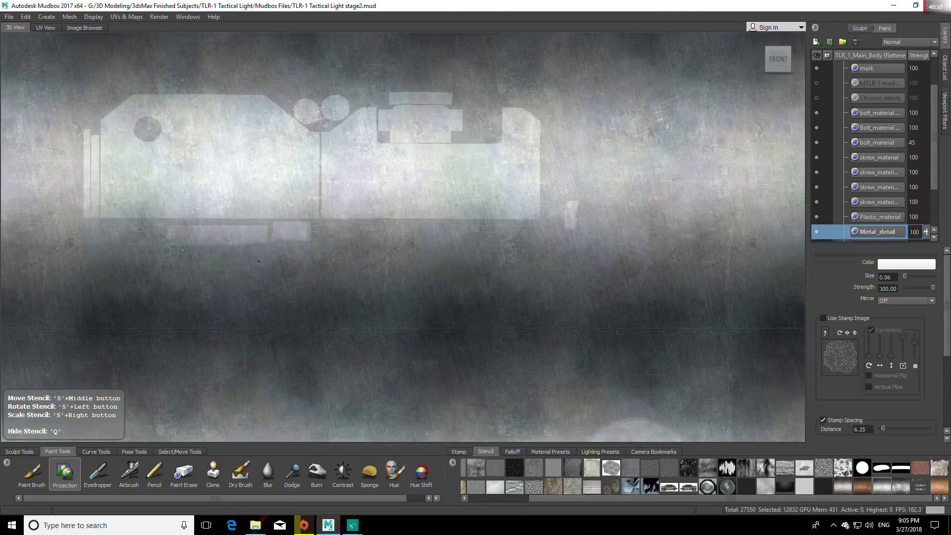
# Reposition the stencil and project metal onto the large rectangular shell and the narrow shells beside it
pyautogui.moveTo(265, 218); pyautogui.dragTo(257, 319, button='middle')
pyautogui.moveTo(124, 240)
pyautogui.mouseDown()
pyautogui.moveTo(114, 239)
pyautogui.moveTo(265, 239)
pyautogui.moveTo(104, 240)
pyautogui.moveTo(114, 277)
pyautogui.moveTo(92, 292)
pyautogui.moveTo(99, 326)
pyautogui.moveTo(259, 321)
pyautogui.moveTo(258, 260)
pyautogui.moveTo(110, 253)
pyautogui.moveTo(250, 278)
pyautogui.moveTo(127, 297)
pyautogui.moveTo(255, 308)
pyautogui.mouseUp()
pyautogui.moveTo(296, 230)
pyautogui.mouseDown()
pyautogui.moveTo(305, 236)
pyautogui.moveTo(282, 263)
pyautogui.moveTo(297, 279)
pyautogui.moveTo(294, 327)
pyautogui.moveTo(310, 335)
pyautogui.mouseUp()
pyautogui.press('q')
pyautogui.press('q')
# Shift the stencil and project metal onto the shell with the round hole and the strip below it
pyautogui.moveTo(384, 318)
pyautogui.mouseDown(button='middle')
pyautogui.moveTo(423, 261)
pyautogui.moveTo(454, 272)
pyautogui.moveTo(437, 261)
pyautogui.mouseUp(button='middle')
pyautogui.moveTo(398, 239); pyautogui.dragTo(324, 240)
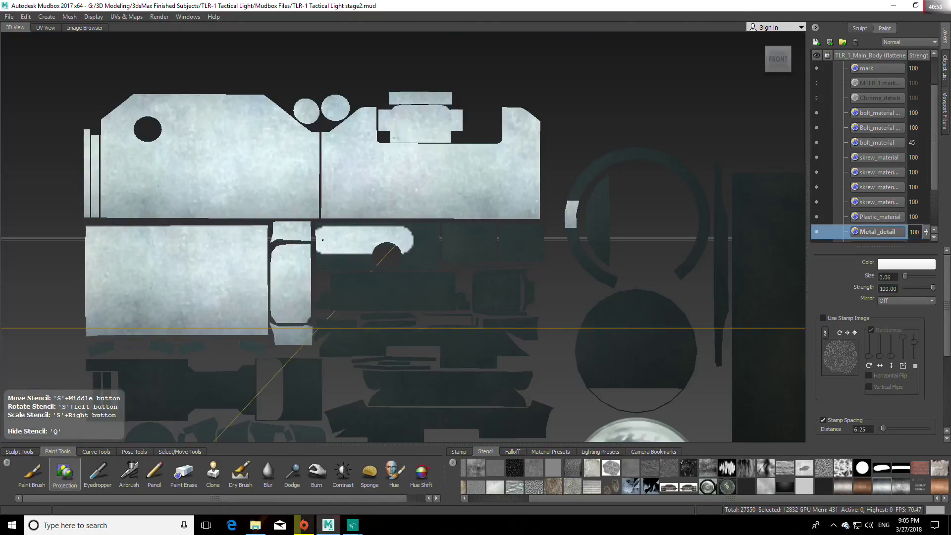
pyautogui.moveTo(382, 225)
pyautogui.mouseDown()
pyautogui.moveTo(429, 234)
pyautogui.moveTo(356, 262)
pyautogui.moveTo(317, 254)
pyautogui.mouseUp()
pyautogui.moveTo(339, 285)
pyautogui.mouseDown()
pyautogui.moveTo(342, 272)
pyautogui.moveTo(453, 307)
pyautogui.moveTo(411, 286)
pyautogui.moveTo(366, 283)
pyautogui.mouseUp()
# Move the stencil and project metal onto the two small rectangular shells and the rounded shell below them
pyautogui.moveTo(448, 299)
pyautogui.mouseDown(button='middle')
pyautogui.moveTo(515, 279)
pyautogui.moveTo(514, 250)
pyautogui.mouseUp(button='middle')
pyautogui.moveTo(483, 233)
pyautogui.mouseDown()
pyautogui.moveTo(436, 248)
pyautogui.moveTo(466, 255)
pyautogui.moveTo(420, 227)
pyautogui.moveTo(357, 243)
pyautogui.mouseUp()
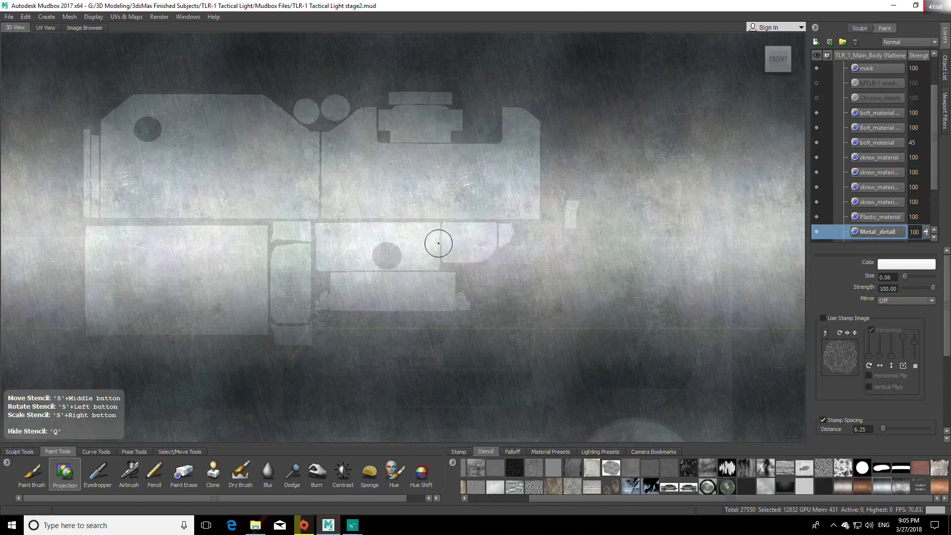
pyautogui.moveTo(435, 239)
pyautogui.mouseDown()
pyautogui.moveTo(495, 254)
pyautogui.moveTo(530, 234)
pyautogui.moveTo(543, 246)
pyautogui.mouseUp()
pyautogui.moveTo(299, 232); pyautogui.dragTo(308, 236)
pyautogui.moveTo(523, 274)
pyautogui.mouseDown()
pyautogui.moveTo(490, 306)
pyautogui.moveTo(505, 308)
pyautogui.mouseUp()
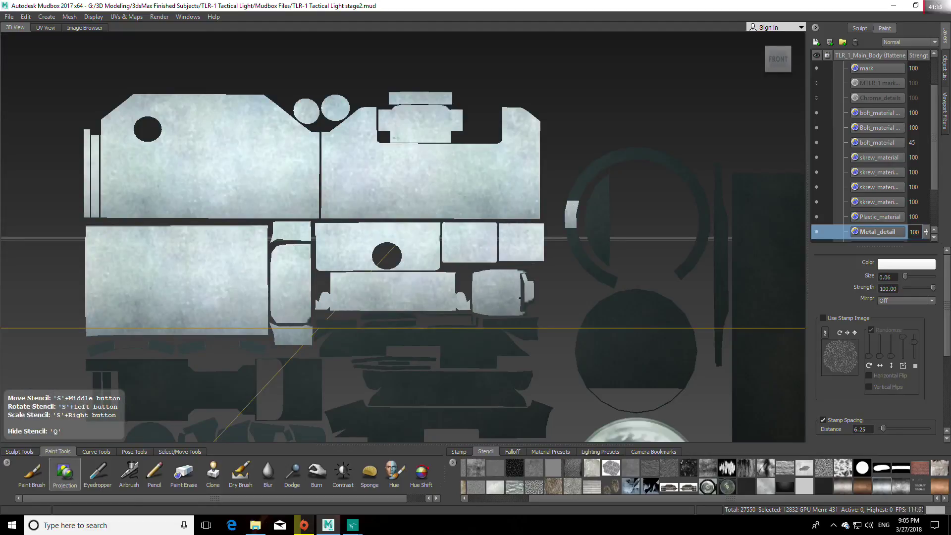
pyautogui.moveTo(528, 283); pyautogui.dragTo(527, 291)
# Lower the stencil and project metal onto the thin strips and the notched angular shell beneath the small rectangles
pyautogui.press('q')
pyautogui.press('q')
pyautogui.moveTo(442, 312); pyautogui.dragTo(444, 380, button='middle')
pyautogui.moveTo(397, 334)
pyautogui.mouseDown()
pyautogui.moveTo(338, 333)
pyautogui.moveTo(322, 349)
pyautogui.moveTo(279, 259)
pyautogui.mouseUp()
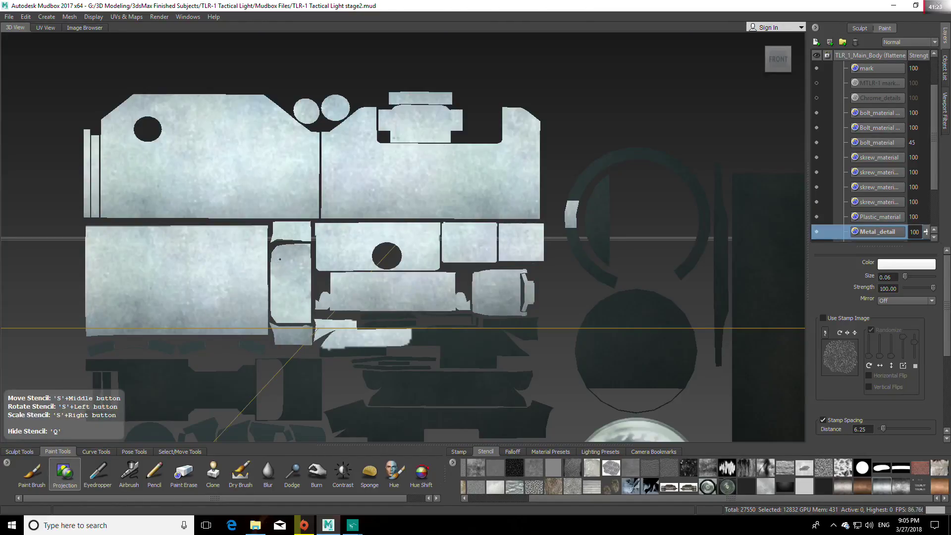
pyautogui.press('q')
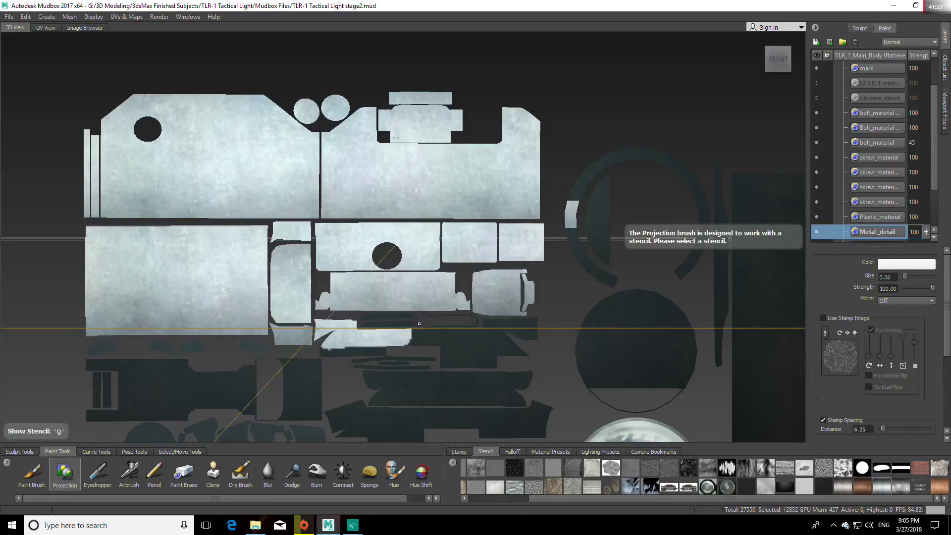
pyautogui.press('q')
pyautogui.moveTo(393, 325); pyautogui.dragTo(371, 325)
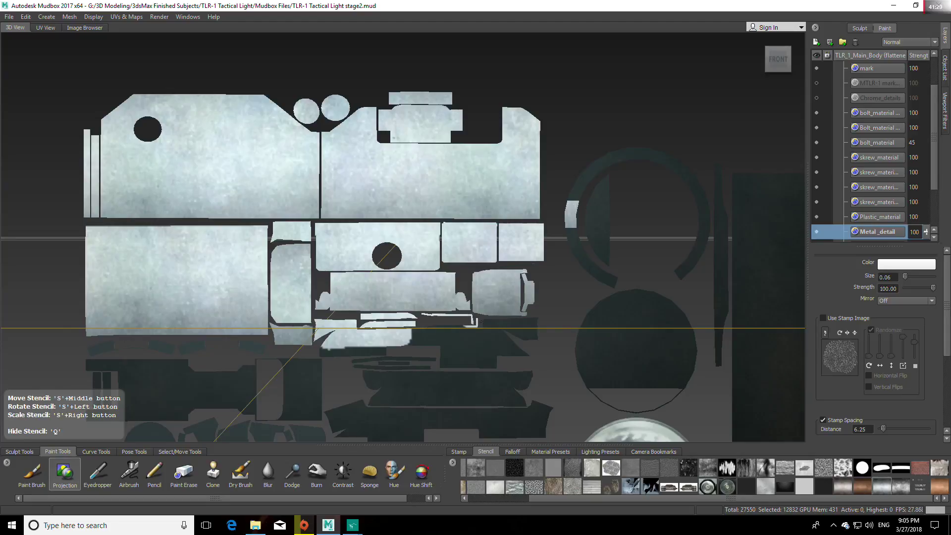
pyautogui.moveTo(470, 325)
pyautogui.mouseDown()
pyautogui.moveTo(448, 347)
pyautogui.moveTo(329, 349)
pyautogui.mouseUp()
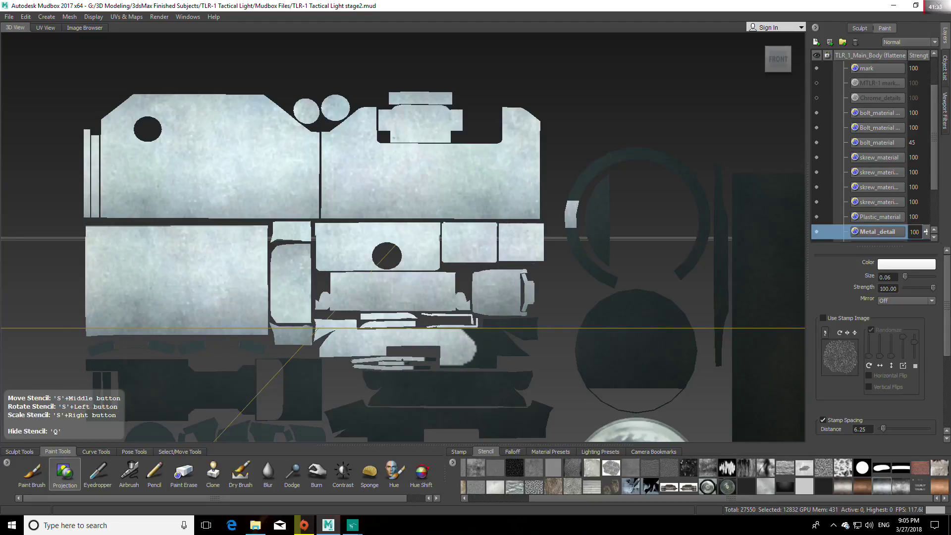
pyautogui.moveTo(449, 356)
pyautogui.mouseDown()
pyautogui.moveTo(495, 355)
pyautogui.moveTo(505, 336)
pyautogui.mouseUp()
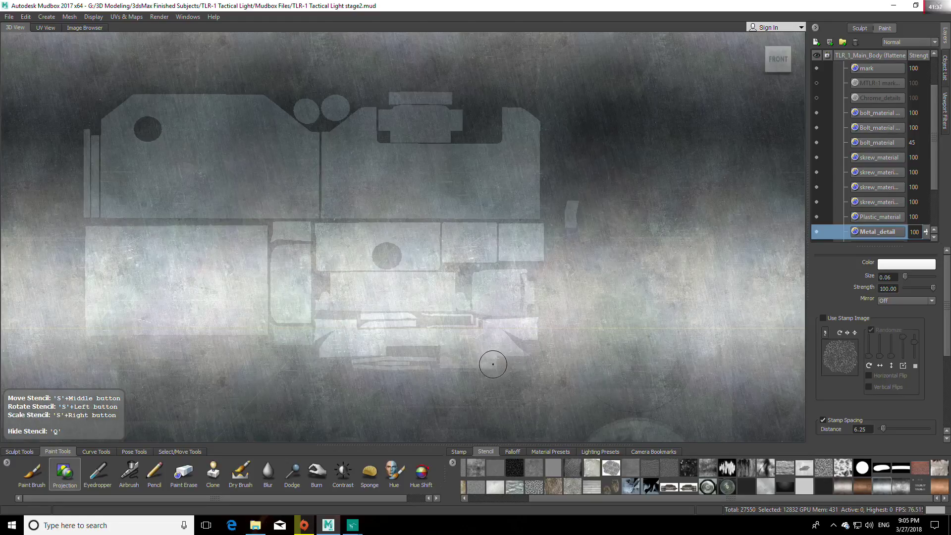
# Readjust the stencil and project metal again over the rounded shell and the wide strip beside it
pyautogui.moveTo(506, 355); pyautogui.dragTo(528, 340, button='middle')
pyautogui.moveTo(516, 279); pyautogui.dragTo(512, 305)
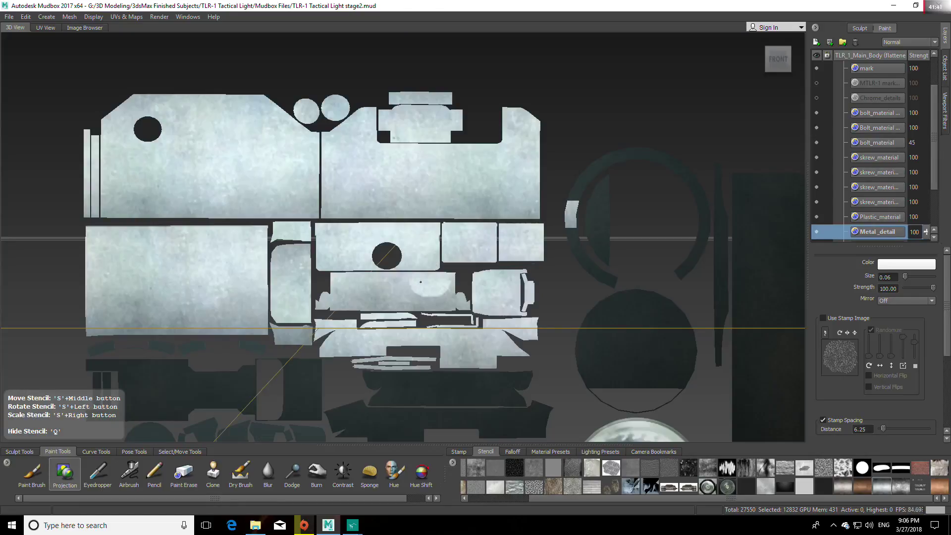
pyautogui.moveTo(376, 285)
pyautogui.mouseDown()
pyautogui.moveTo(334, 297)
pyautogui.moveTo(468, 301)
pyautogui.moveTo(447, 296)
pyautogui.mouseUp()
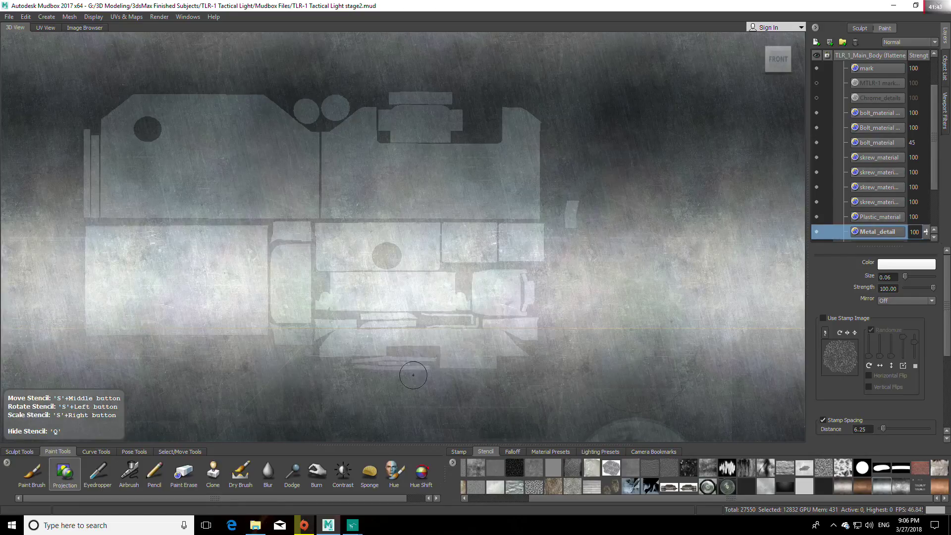
# Project metal onto the long notched shell and the adjacent end piece below the large rectangular shell
pyautogui.press('q')
pyautogui.keyDown('alt'); pyautogui.moveTo(325, 368); pyautogui.dragTo(407, 292, button='middle'); pyautogui.keyUp('alt')
pyautogui.press('q')
pyautogui.press('q')
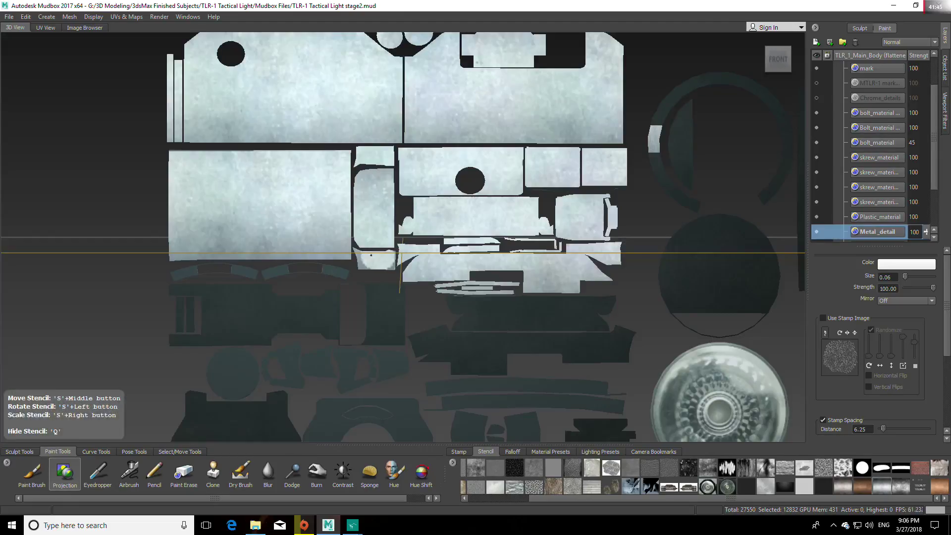
pyautogui.press('q')
pyautogui.press('q')
pyautogui.press('q')
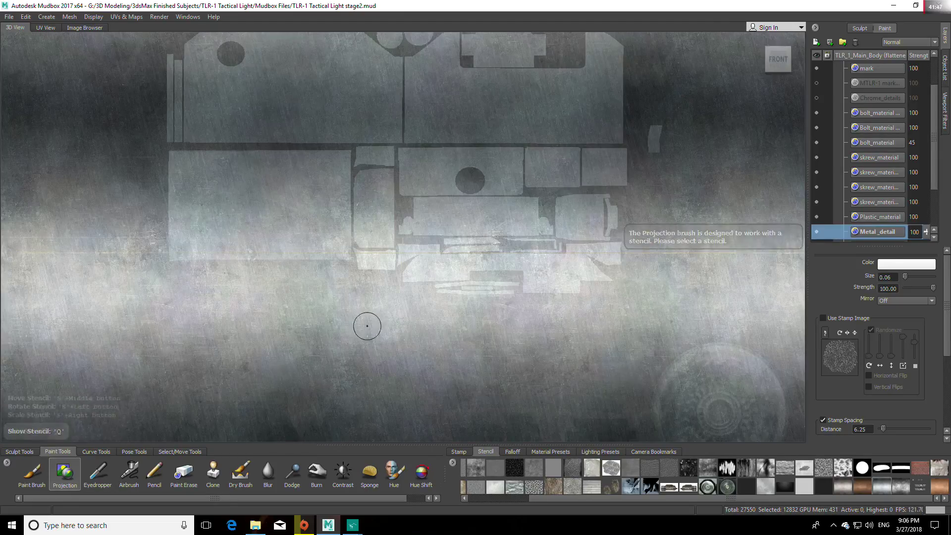
pyautogui.moveTo(316, 343); pyautogui.dragTo(319, 318, button='middle')
pyautogui.moveTo(303, 309)
pyautogui.mouseDown()
pyautogui.moveTo(226, 309)
pyautogui.moveTo(259, 305)
pyautogui.moveTo(213, 299)
pyautogui.mouseUp()
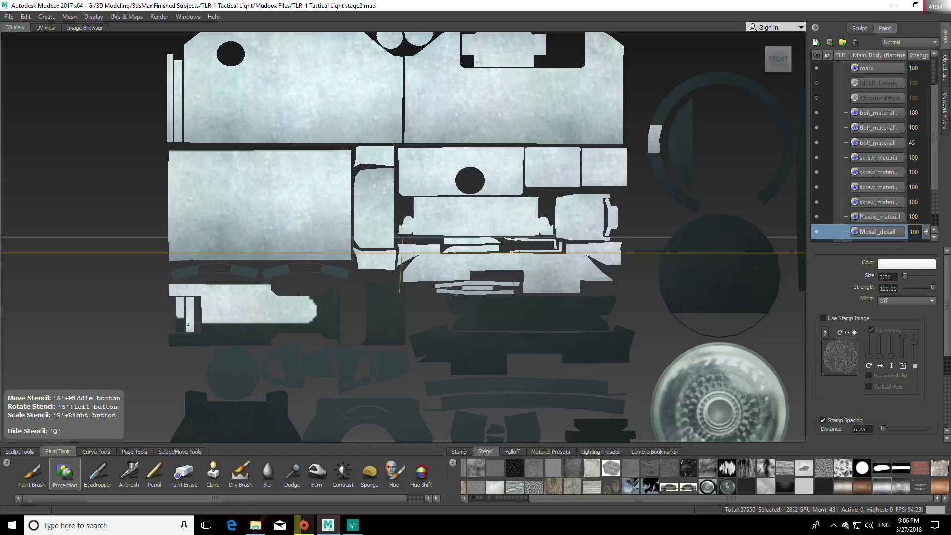
pyautogui.moveTo(181, 317)
pyautogui.mouseDown()
pyautogui.moveTo(255, 339)
pyautogui.moveTo(223, 336)
pyautogui.moveTo(317, 324)
pyautogui.moveTo(385, 286)
pyautogui.moveTo(381, 341)
pyautogui.mouseUp()
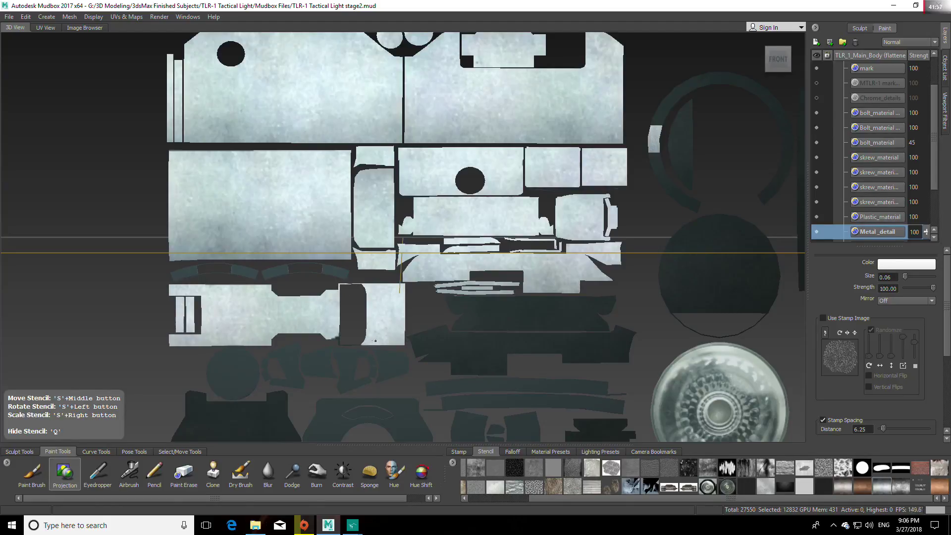
# Project metal onto the two wide angular shells below the thin strips
pyautogui.press('q')
pyautogui.press('q')
pyautogui.press('q')
pyautogui.press('q')
pyautogui.click(549, 304)
pyautogui.moveTo(549, 304)
pyautogui.mouseDown()
pyautogui.moveTo(458, 305)
pyautogui.moveTo(470, 323)
pyautogui.moveTo(597, 317)
pyautogui.moveTo(495, 346)
pyautogui.moveTo(449, 333)
pyautogui.moveTo(497, 360)
pyautogui.moveTo(473, 363)
pyautogui.mouseUp()
pyautogui.press('q')
pyautogui.press('q')
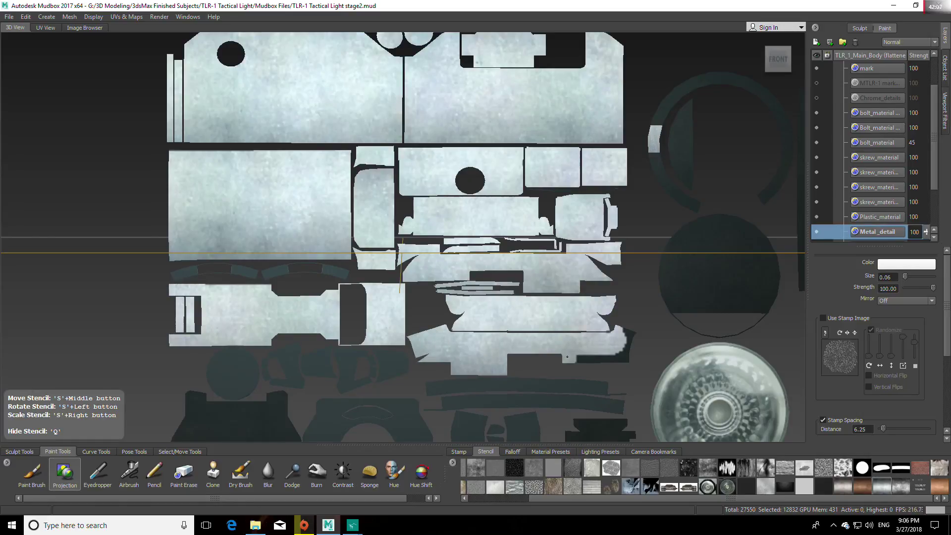
pyautogui.moveTo(567, 356); pyautogui.dragTo(629, 332)
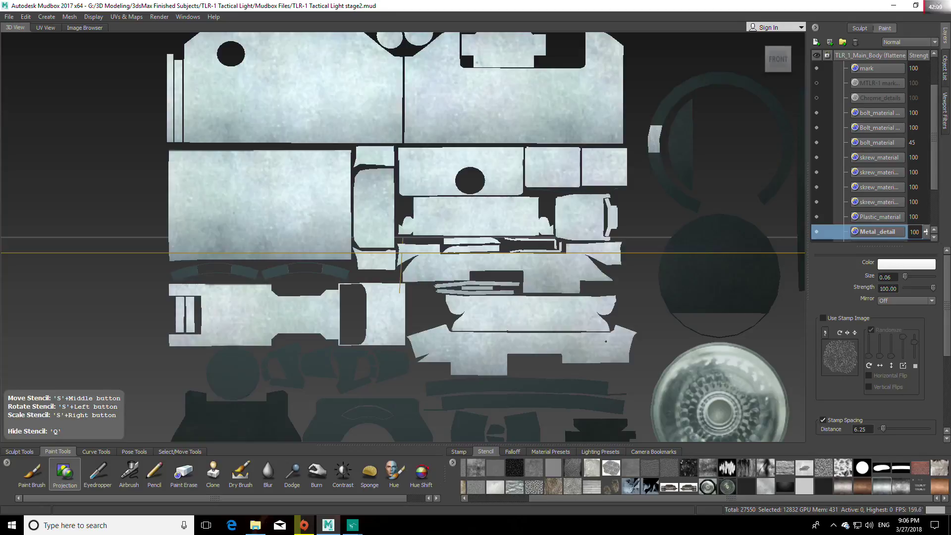
# Reposition the stencil over the lower part of the UV layout and project metal onto the remaining small shells there
pyautogui.press('q')
pyautogui.press('q')
pyautogui.click(405, 361)
pyautogui.press('q')
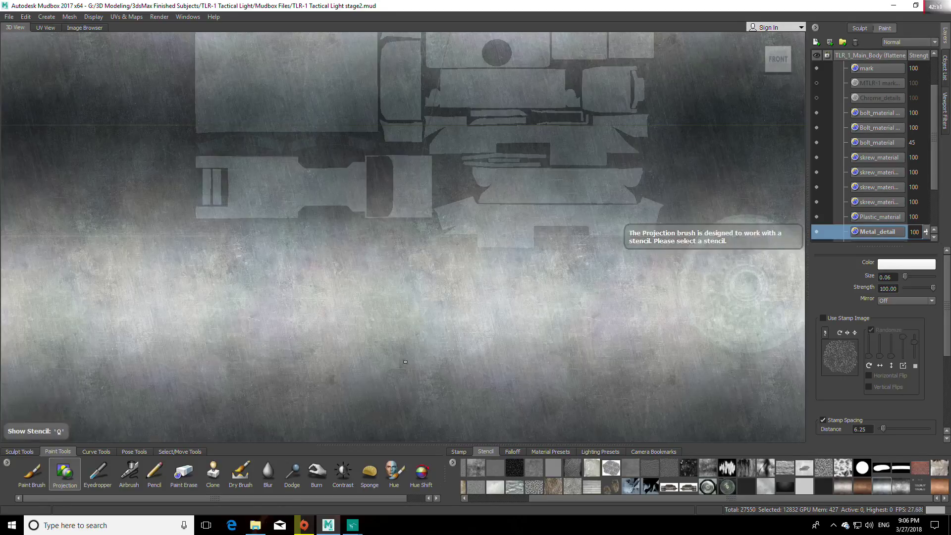
pyautogui.moveTo(406, 361); pyautogui.dragTo(320, 331, button='middle')
pyautogui.moveTo(276, 293)
pyautogui.mouseDown()
pyautogui.moveTo(230, 291)
pyautogui.moveTo(221, 272)
pyautogui.moveTo(297, 280)
pyautogui.moveTo(308, 301)
pyautogui.moveTo(307, 347)
pyautogui.moveTo(314, 316)
pyautogui.moveTo(238, 350)
pyautogui.moveTo(207, 300)
pyautogui.moveTo(219, 330)
pyautogui.moveTo(273, 346)
pyautogui.mouseUp()
pyautogui.press('q')
pyautogui.keyDown('alt'); pyautogui.moveTo(594, 376); pyautogui.dragTo(549, 365, button='middle'); pyautogui.keyUp('alt')
pyautogui.press('q')
pyautogui.press('q')
pyautogui.moveTo(426, 302)
pyautogui.mouseDown()
pyautogui.moveTo(436, 312)
pyautogui.moveTo(480, 307)
pyautogui.moveTo(446, 337)
pyautogui.moveTo(486, 343)
pyautogui.moveTo(451, 352)
pyautogui.mouseUp()
# Align the stencil with the open ring shell and project metal onto the ring and the half-moon piece inside it
pyautogui.keyDown('alt'); pyautogui.moveTo(481, 302); pyautogui.dragTo(333, 508, button='middle'); pyautogui.keyUp('alt')
pyautogui.press('q')
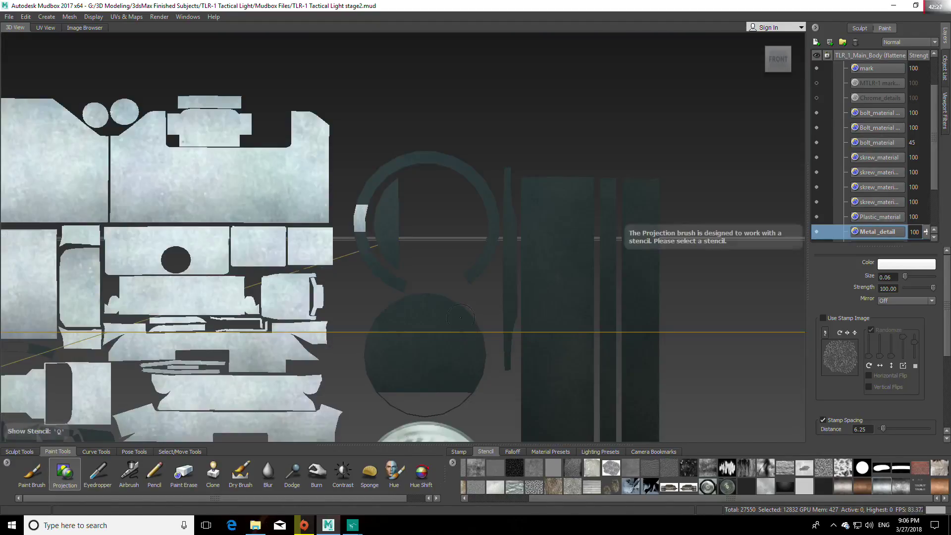
pyautogui.press('q')
pyautogui.moveTo(395, 221); pyautogui.dragTo(427, 184, button='middle')
pyautogui.press('q')
pyautogui.moveTo(369, 187)
pyautogui.mouseDown()
pyautogui.moveTo(371, 267)
pyautogui.moveTo(399, 287)
pyautogui.moveTo(388, 238)
pyautogui.mouseUp()
pyautogui.moveTo(436, 157); pyautogui.dragTo(370, 189)
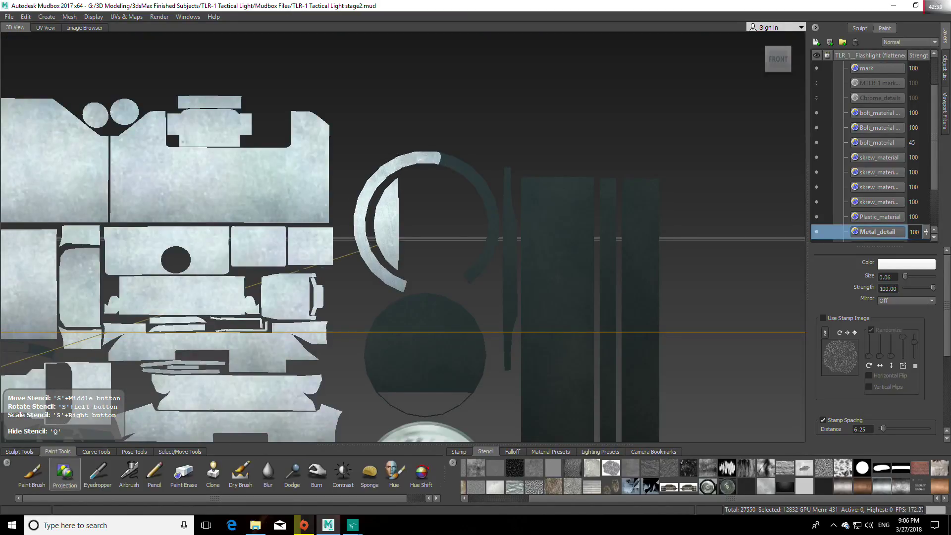
pyautogui.moveTo(426, 165)
pyautogui.mouseDown()
pyautogui.moveTo(490, 200)
pyautogui.moveTo(475, 272)
pyautogui.moveTo(490, 231)
pyautogui.mouseUp()
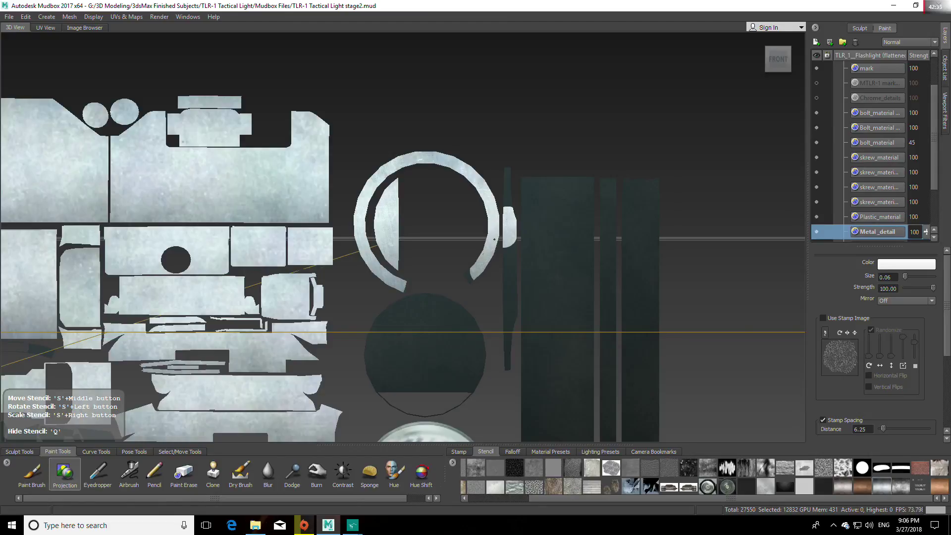
# Project metal onto the large disc shell with the flat lower edge below the open ring
pyautogui.press('q')
pyautogui.press('q')
pyautogui.press('q')
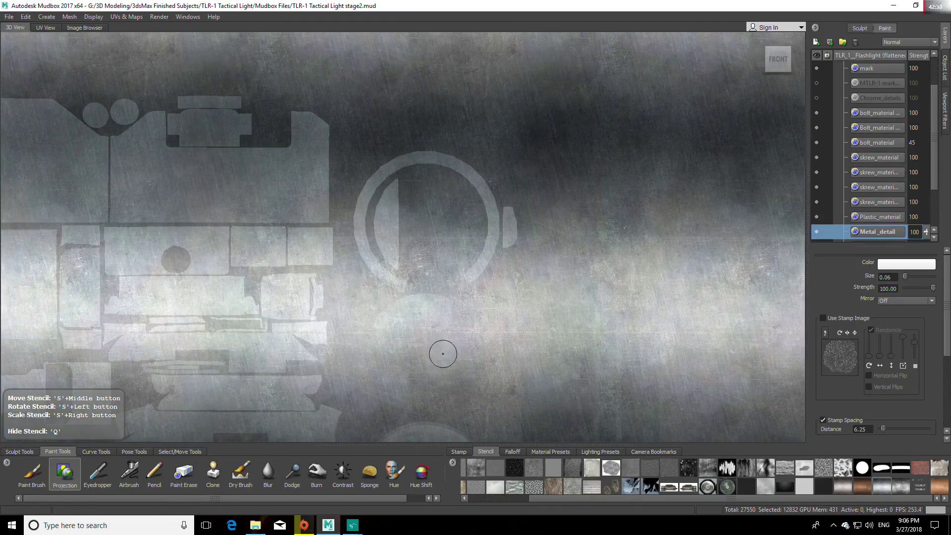
pyautogui.press('q')
pyautogui.moveTo(436, 303)
pyautogui.mouseDown()
pyautogui.moveTo(377, 327)
pyautogui.moveTo(379, 349)
pyautogui.moveTo(413, 363)
pyautogui.mouseUp()
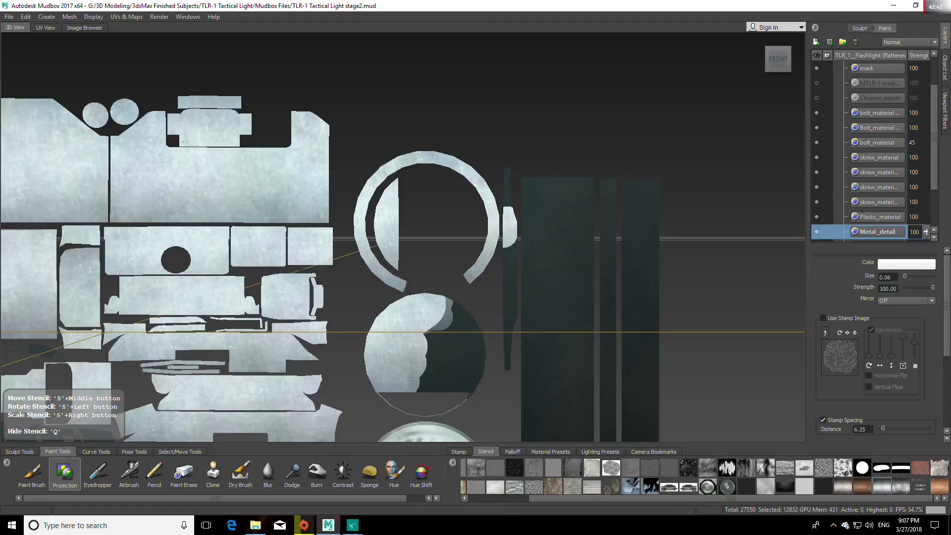
pyautogui.moveTo(472, 390)
pyautogui.mouseDown()
pyautogui.moveTo(435, 377)
pyautogui.moveTo(456, 389)
pyautogui.moveTo(446, 303)
pyautogui.moveTo(450, 321)
pyautogui.mouseUp()
pyautogui.press('q')
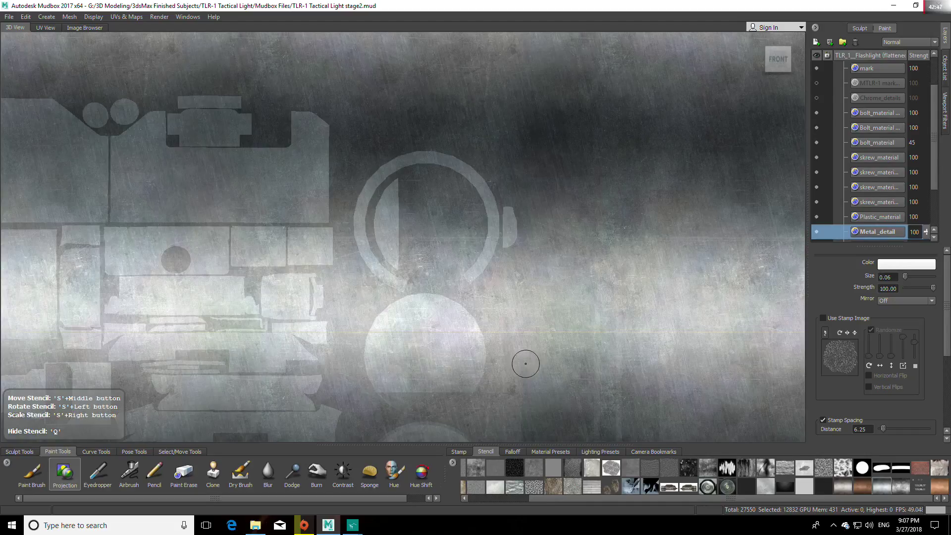
# Reposition the stencil and project metal onto the thin pointed strip and the upper part of the wide vertical strip
pyautogui.keyDown('alt'); pyautogui.moveTo(561, 366); pyautogui.dragTo(447, 324, button='middle'); pyautogui.keyUp('alt')
pyautogui.moveTo(448, 325); pyautogui.dragTo(581, 296)
pyautogui.moveTo(391, 137); pyautogui.dragTo(394, 326)
pyautogui.moveTo(478, 306); pyautogui.dragTo(533, 306, button='middle')
pyautogui.moveTo(425, 141)
pyautogui.mouseDown()
pyautogui.moveTo(417, 396)
pyautogui.moveTo(458, 183)
pyautogui.moveTo(443, 154)
pyautogui.mouseUp()
pyautogui.moveTo(440, 187)
pyautogui.mouseDown()
pyautogui.moveTo(450, 364)
pyautogui.moveTo(473, 237)
pyautogui.moveTo(474, 141)
pyautogui.moveTo(473, 403)
pyautogui.mouseUp()
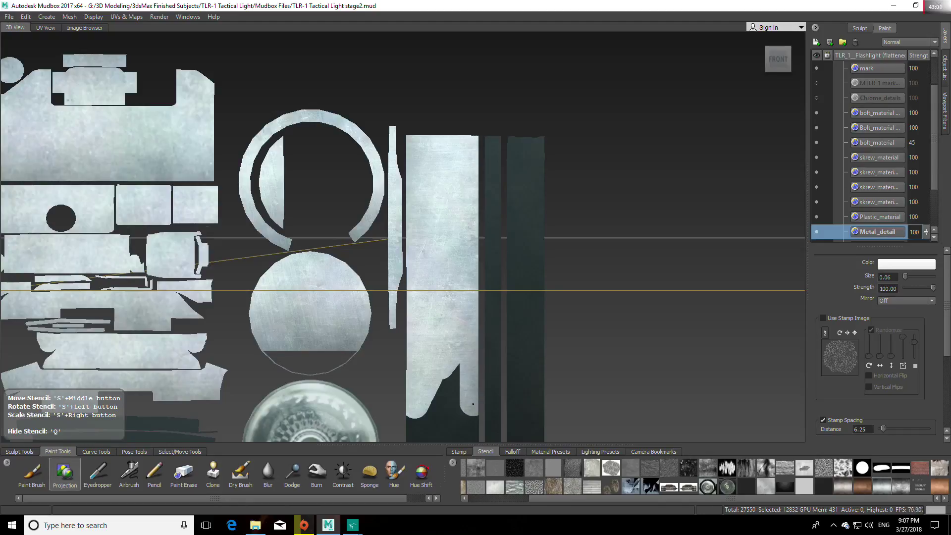
# Project metal down the lower part of the wide vertical strip to its bottom edge
pyautogui.keyDown('alt'); pyautogui.moveTo(473, 404); pyautogui.dragTo(481, 267, button='middle'); pyautogui.keyUp('alt')
pyautogui.keyDown('alt'); pyautogui.moveTo(503, 324); pyautogui.dragTo(497, 250, button='middle'); pyautogui.keyUp('alt')
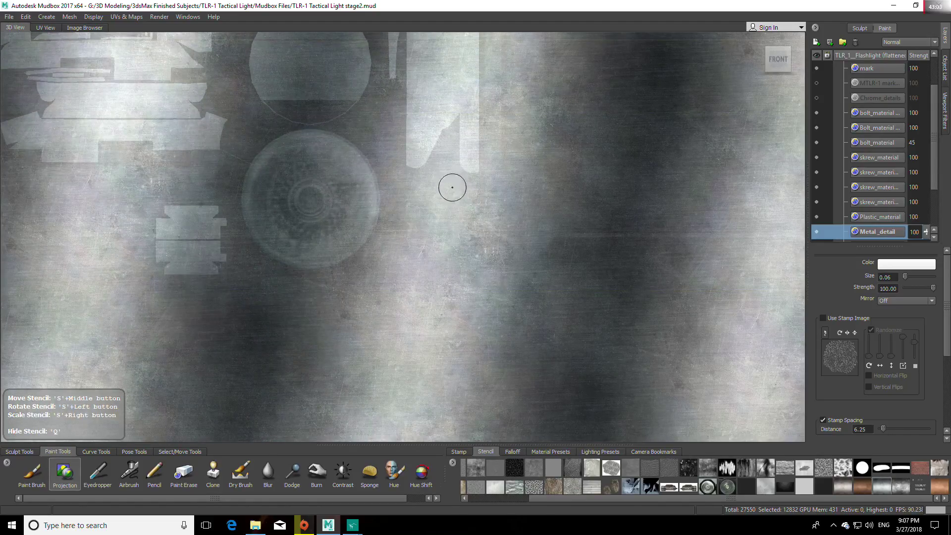
pyautogui.moveTo(454, 112); pyautogui.dragTo(454, 278)
pyautogui.moveTo(460, 103); pyautogui.dragTo(472, 277)
pyautogui.moveTo(432, 112); pyautogui.dragTo(434, 271)
pyautogui.moveTo(430, 131)
pyautogui.mouseDown()
pyautogui.moveTo(413, 271)
pyautogui.moveTo(419, 69)
pyautogui.moveTo(441, 62)
pyautogui.mouseUp()
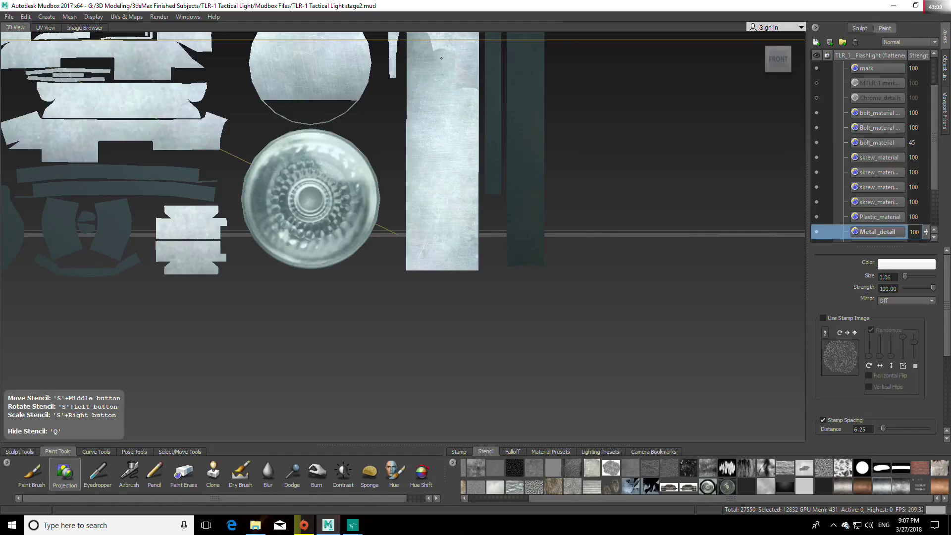
# Project metal over the seams in the middle of the wide vertical strip to even out its coverage
pyautogui.keyDown('alt'); pyautogui.moveTo(451, 87); pyautogui.dragTo(445, 216, button='middle'); pyautogui.keyUp('alt')
pyautogui.moveTo(448, 124)
pyautogui.mouseDown()
pyautogui.moveTo(430, 168)
pyautogui.moveTo(438, 185)
pyautogui.mouseUp()
pyautogui.moveTo(435, 228)
pyautogui.mouseDown()
pyautogui.moveTo(416, 169)
pyautogui.moveTo(425, 245)
pyautogui.mouseUp()
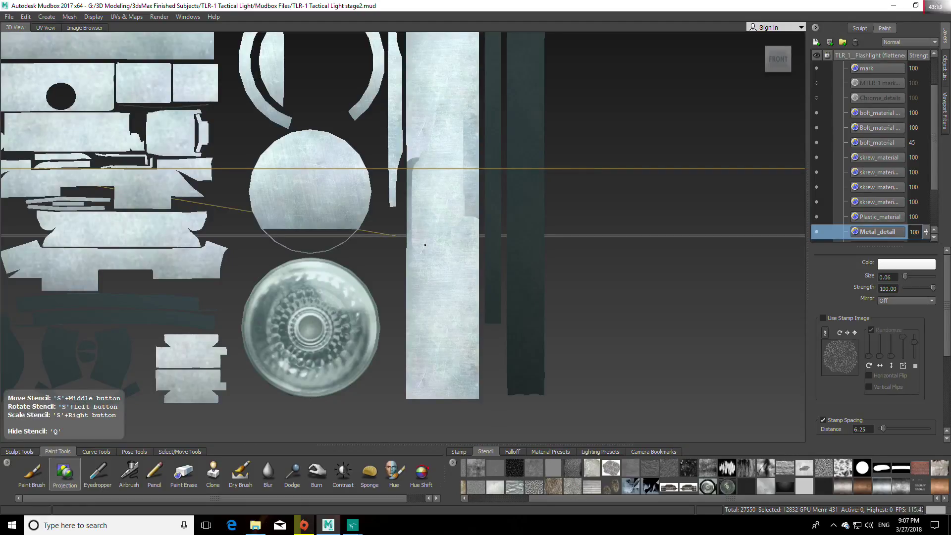
pyautogui.moveTo(424, 180)
pyautogui.mouseDown()
pyautogui.moveTo(416, 302)
pyautogui.moveTo(456, 317)
pyautogui.moveTo(438, 355)
pyautogui.moveTo(423, 322)
pyautogui.moveTo(463, 384)
pyautogui.moveTo(474, 297)
pyautogui.moveTo(472, 130)
pyautogui.mouseUp()
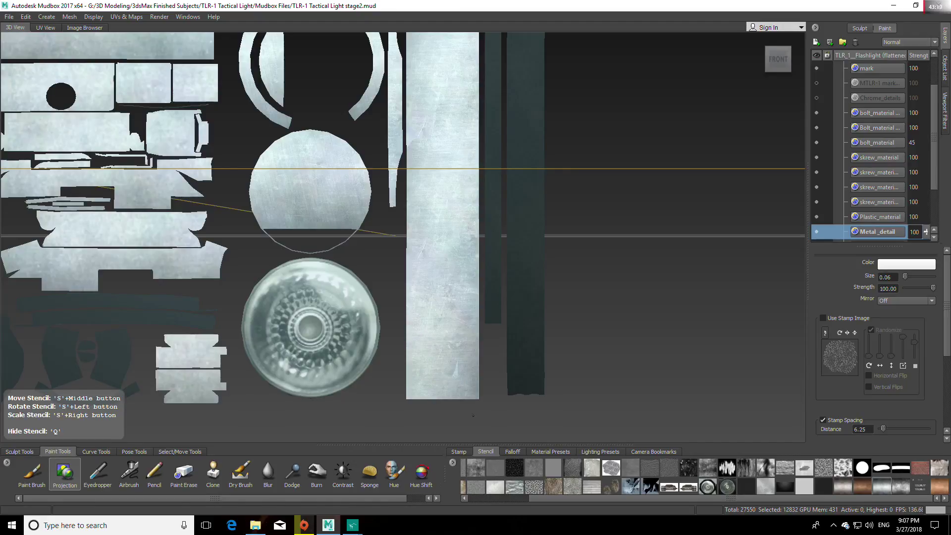
# Shift the stencil and project a fresh pass of metal onto the thin pointed strip and the adjoining wide strip
pyautogui.press('q')
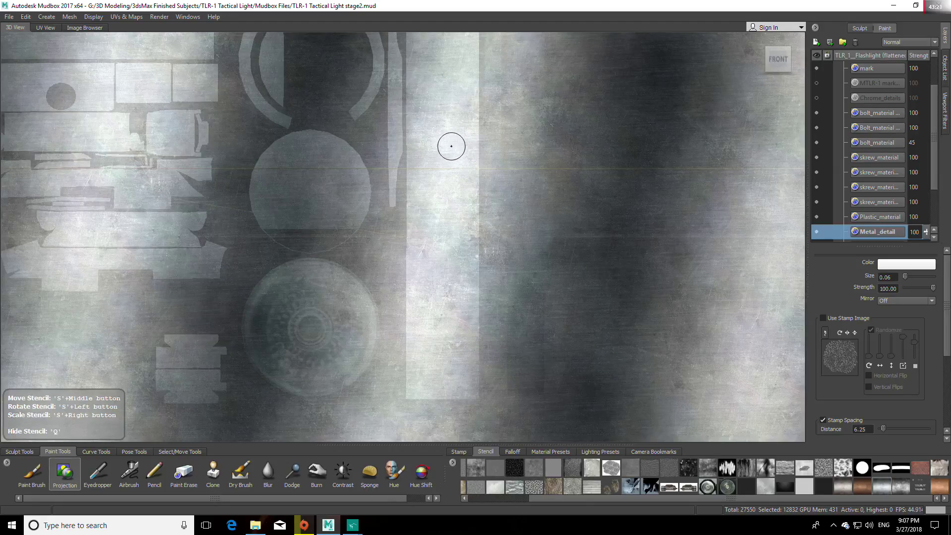
pyautogui.press('q')
pyautogui.press('q')
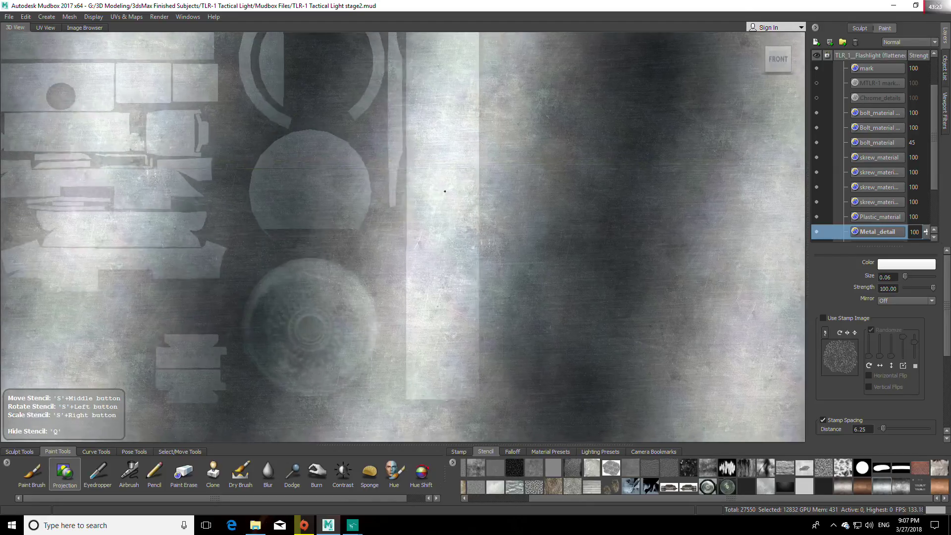
pyautogui.moveTo(447, 193); pyautogui.dragTo(391, 174, button='middle')
pyautogui.moveTo(392, 121)
pyautogui.mouseDown()
pyautogui.moveTo(395, 102)
pyautogui.moveTo(393, 191)
pyautogui.moveTo(394, 48)
pyautogui.mouseUp()
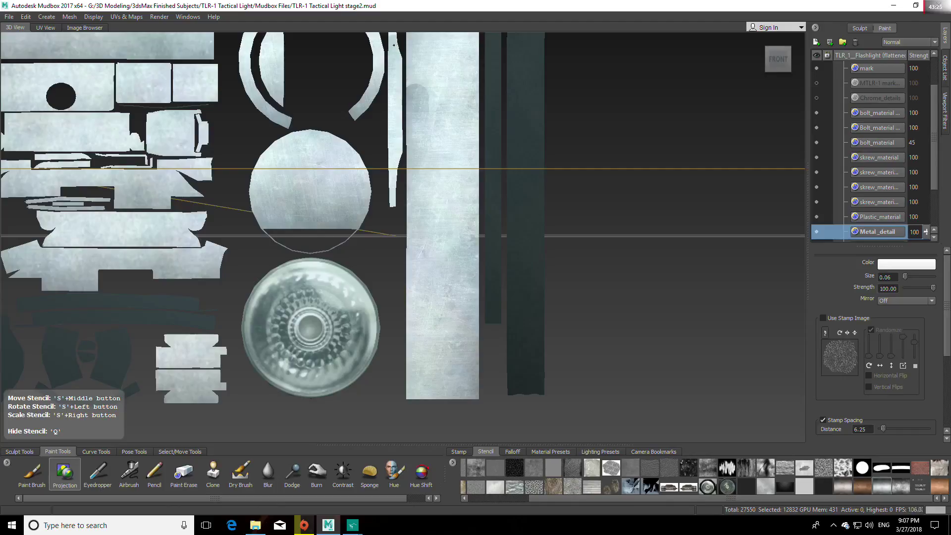
pyautogui.moveTo(439, 81)
pyautogui.mouseDown(button='middle')
pyautogui.moveTo(434, 94)
pyautogui.moveTo(463, 178)
pyautogui.mouseUp(button='middle')
pyautogui.moveTo(392, 86); pyautogui.dragTo(390, 82)
pyautogui.moveTo(390, 304); pyautogui.dragTo(391, 307)
pyautogui.moveTo(436, 259)
pyautogui.mouseDown()
pyautogui.moveTo(434, 86)
pyautogui.moveTo(403, 99)
pyautogui.moveTo(407, 249)
pyautogui.mouseUp()
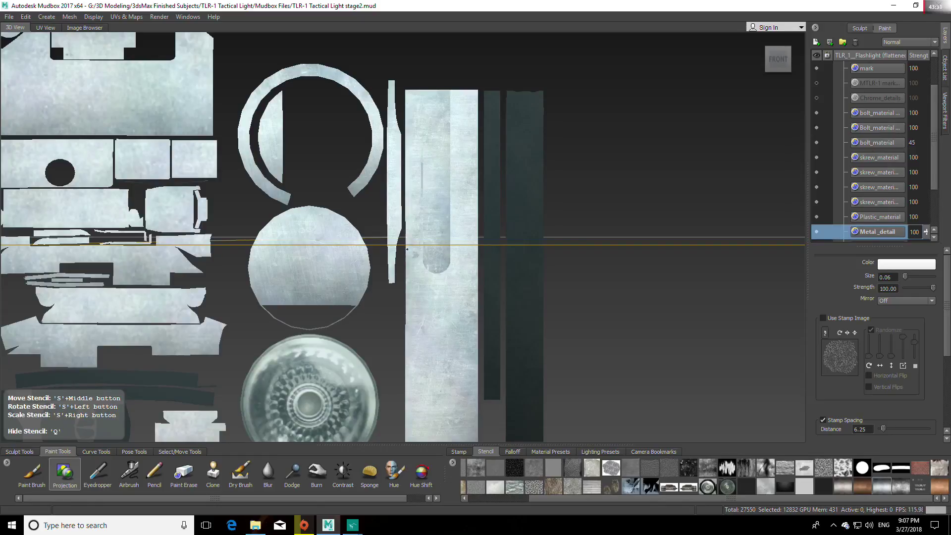
pyautogui.moveTo(413, 216)
pyautogui.mouseDown()
pyautogui.moveTo(425, 297)
pyautogui.moveTo(430, 269)
pyautogui.moveTo(468, 282)
pyautogui.mouseUp()
# Realign the stencil and reproject metal along the full length of the wide strip to cover its dark patches
pyautogui.keyDown('alt'); pyautogui.moveTo(520, 288); pyautogui.dragTo(485, 307, button='right'); pyautogui.keyUp('alt')
pyautogui.keyDown('alt'); pyautogui.moveTo(486, 307); pyautogui.dragTo(446, 276, button='middle'); pyautogui.keyUp('alt')
pyautogui.moveTo(398, 110); pyautogui.dragTo(397, 182)
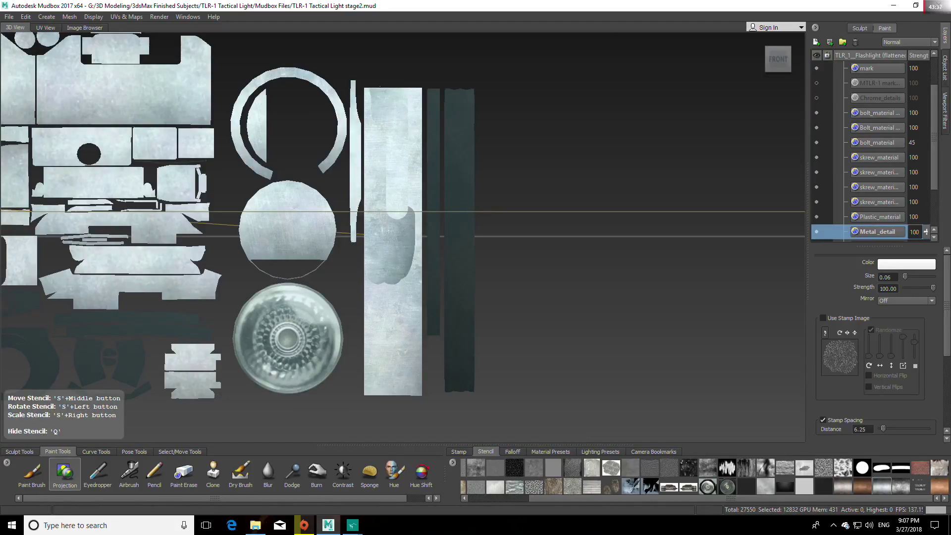
pyautogui.moveTo(374, 115); pyautogui.dragTo(374, 116)
pyautogui.moveTo(408, 204); pyautogui.dragTo(327, 193, button='middle')
pyautogui.moveTo(383, 108); pyautogui.dragTo(383, 124)
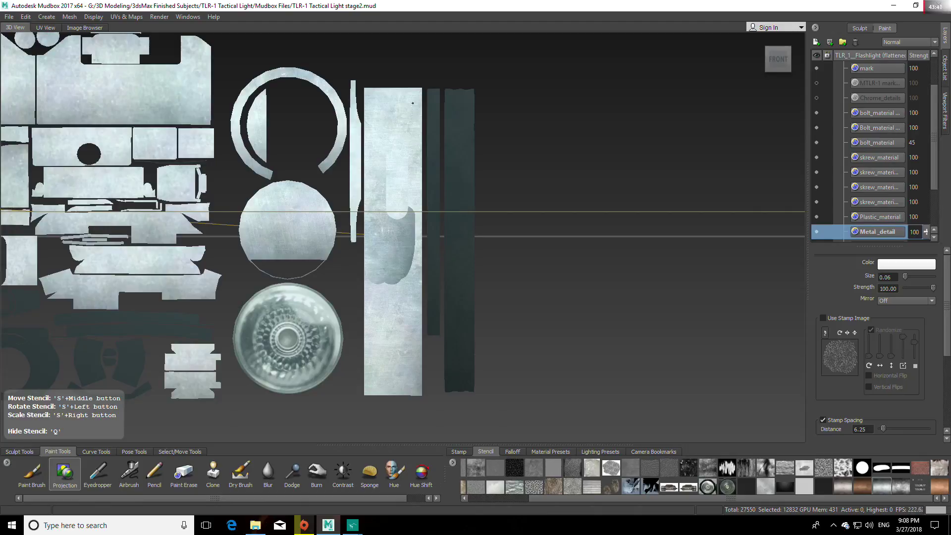
pyautogui.moveTo(412, 164); pyautogui.dragTo(413, 391)
pyautogui.moveTo(427, 323); pyautogui.dragTo(440, 323, button='middle')
pyautogui.moveTo(412, 297)
pyautogui.mouseDown()
pyautogui.moveTo(411, 389)
pyautogui.moveTo(420, 84)
pyautogui.mouseUp()
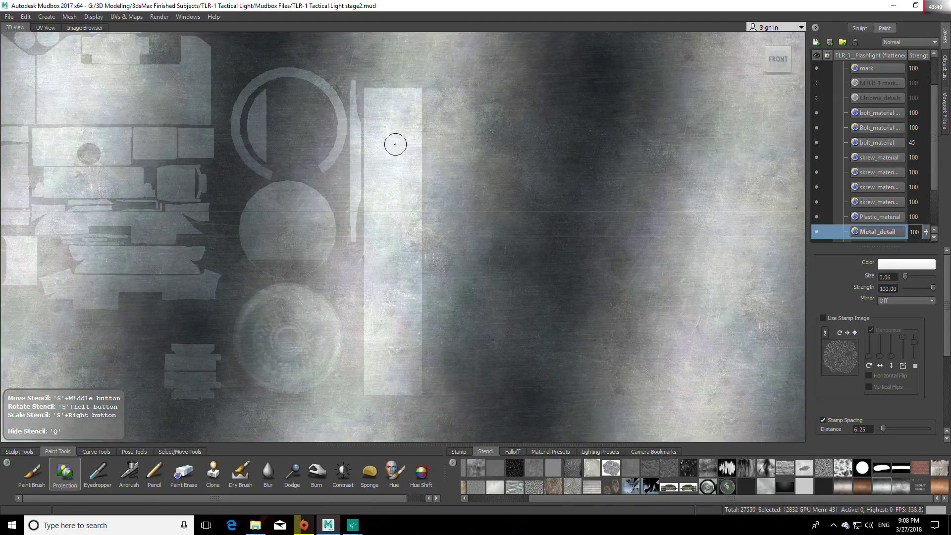
pyautogui.press('q')
pyautogui.moveTo(380, 150); pyautogui.dragTo(380, 350)
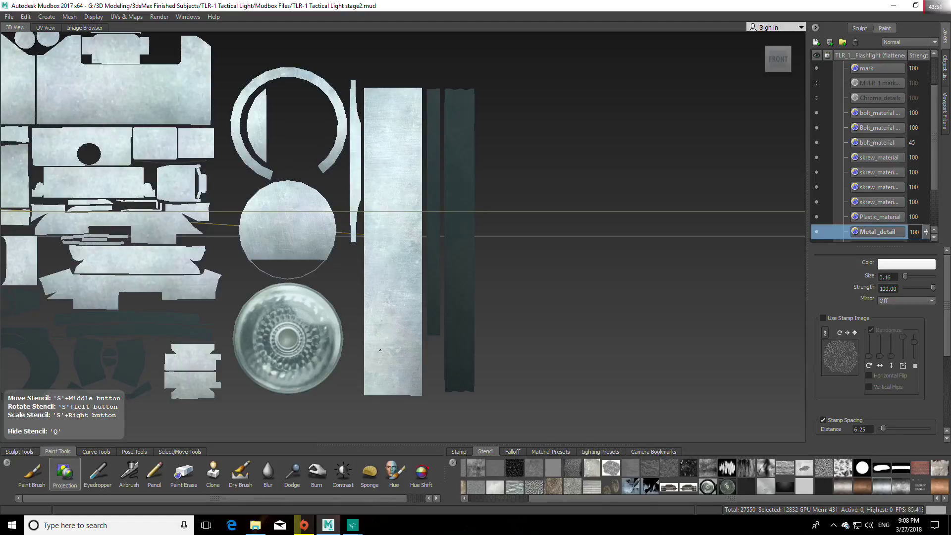
# Project metal along the narrow vertical strip beside the wide one
pyautogui.press('q')
pyautogui.press('q')
pyautogui.moveTo(433, 208); pyautogui.dragTo(432, 337)
pyautogui.press('q')
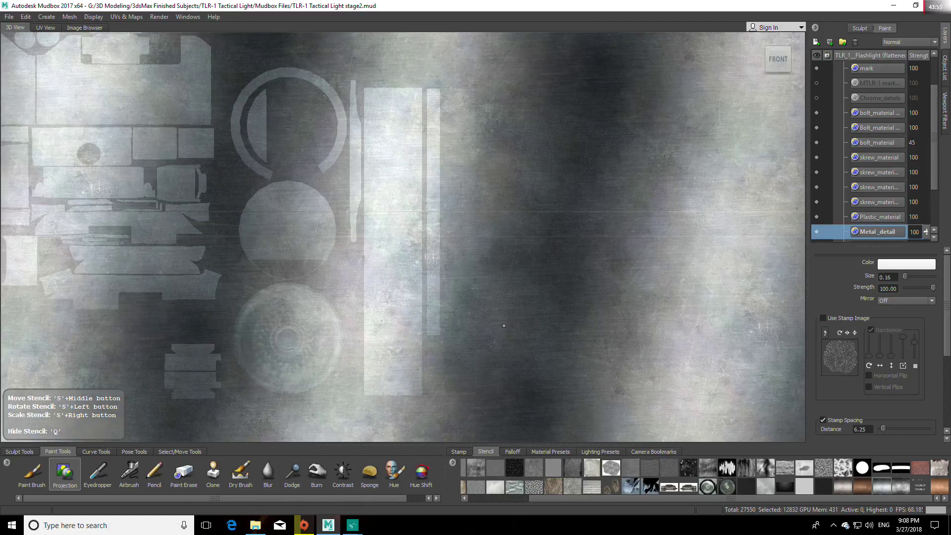
# Reposition the stencil, project metal down the outermost vertical strip and hide the stencil
pyautogui.moveTo(496, 287); pyautogui.dragTo(486, 244, button='middle')
pyautogui.press('q')
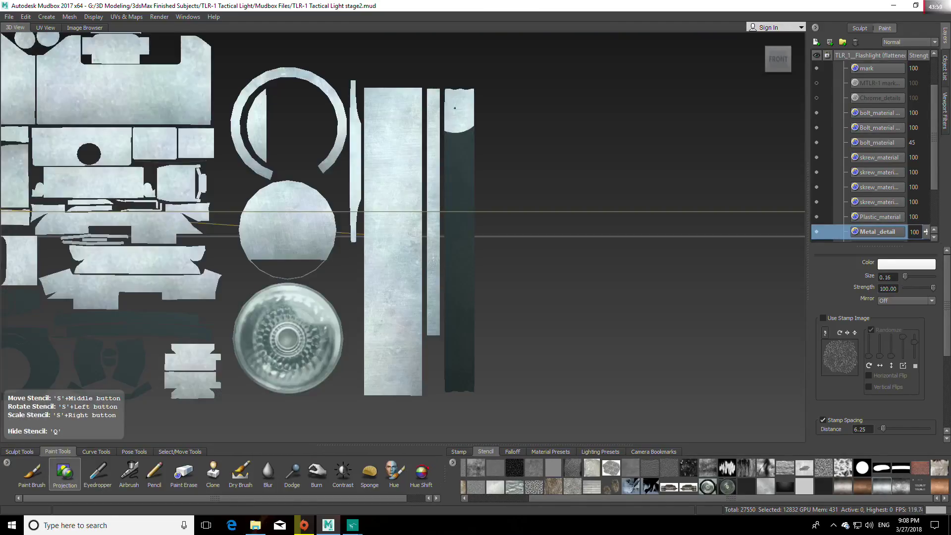
pyautogui.moveTo(455, 160); pyautogui.dragTo(455, 374)
pyautogui.press('q')
pyautogui.click(505, 315)
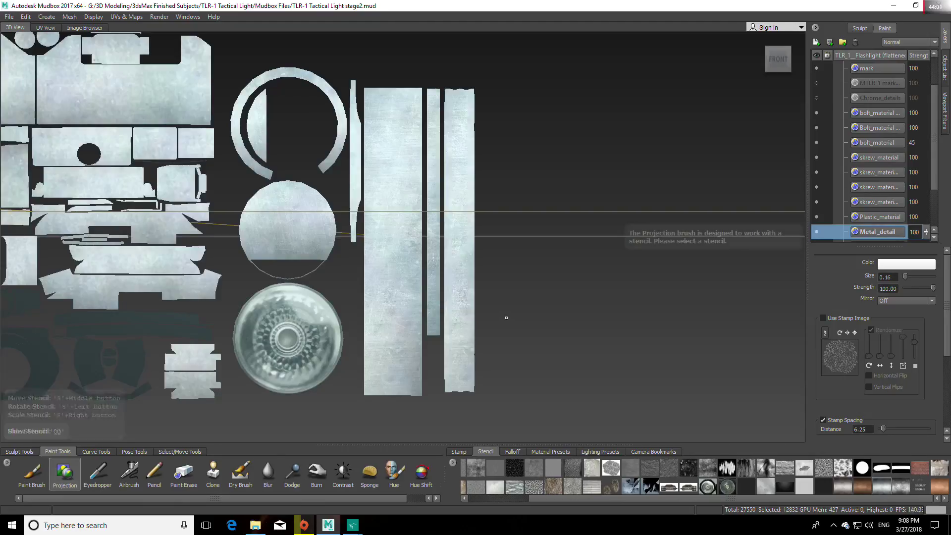
# Reposition the metal stencil over the main body shells, touch up their coverage and hide the stencil
pyautogui.keyDown('alt'); pyautogui.moveTo(154, 272); pyautogui.dragTo(333, 324, button='middle'); pyautogui.keyUp('alt')
pyautogui.keyDown('alt'); pyautogui.moveTo(258, 272); pyautogui.dragTo(276, 290, button='middle'); pyautogui.keyUp('alt')
pyautogui.press('q')
pyautogui.press('q')
pyautogui.press('q')
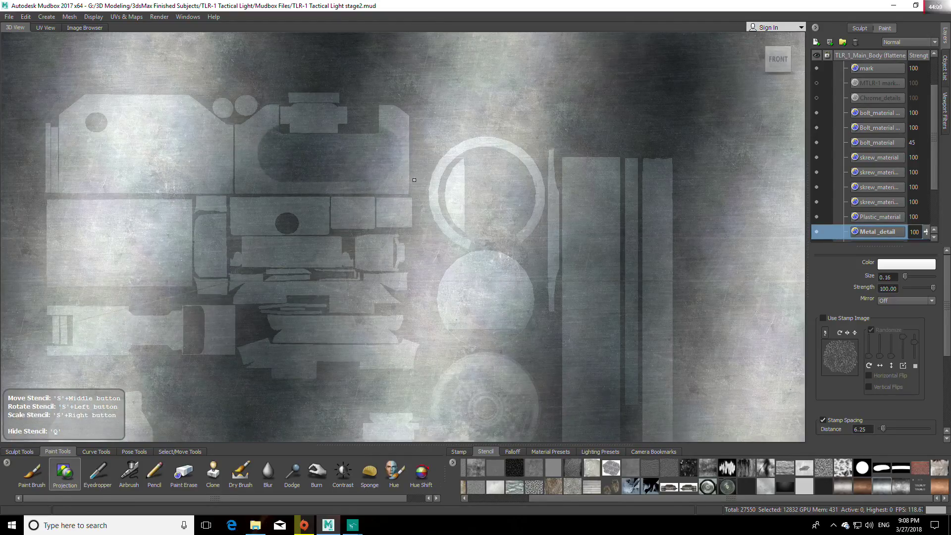
pyautogui.press('q')
pyautogui.press('q')
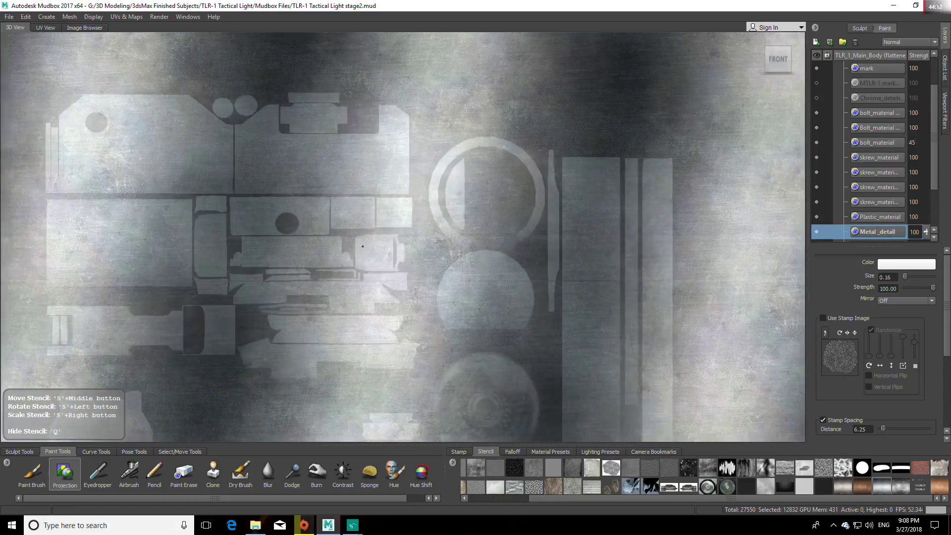
pyautogui.moveTo(362, 246); pyautogui.dragTo(403, 195, button='middle')
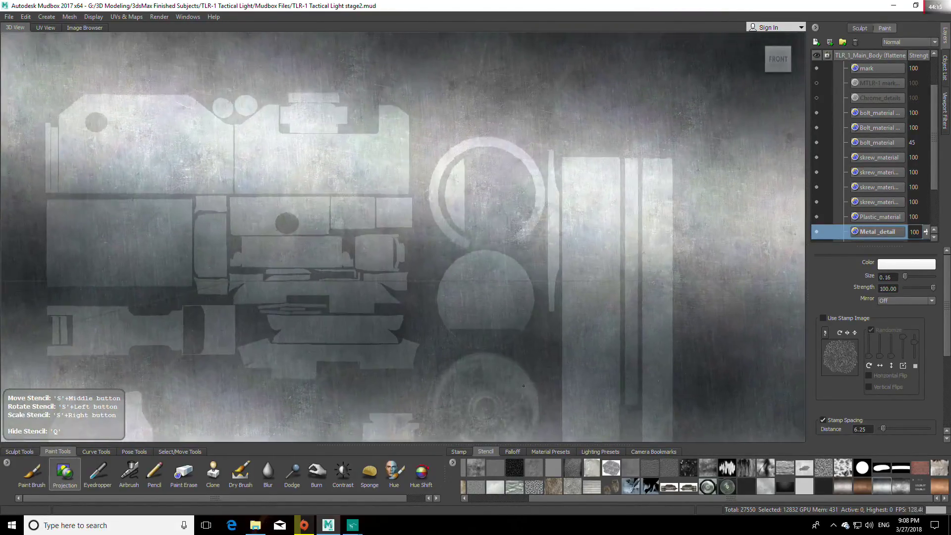
pyautogui.press('q')
pyautogui.press('q')
pyautogui.press('q')
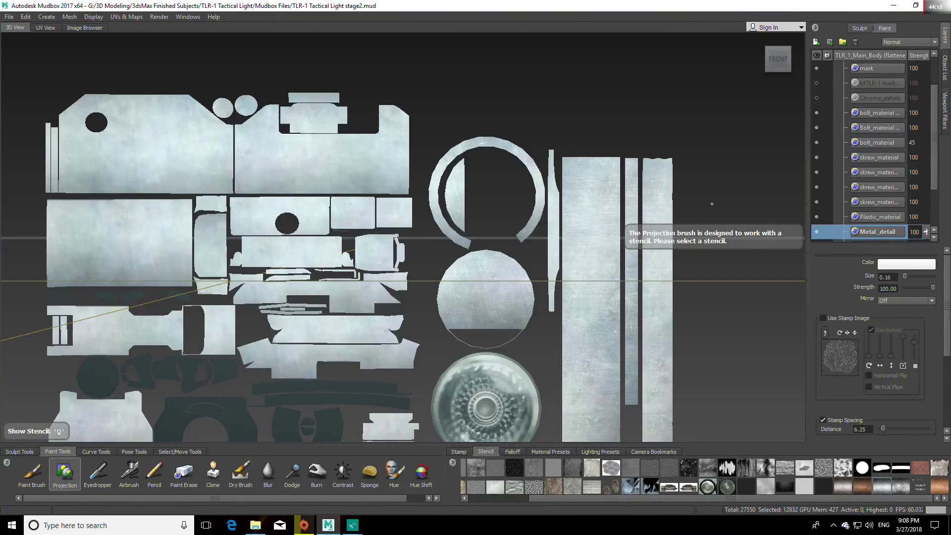
# Unflatten the model from UV space and frame the whole flashlight with the Objects selection tool active
pyautogui.click(124, 17)
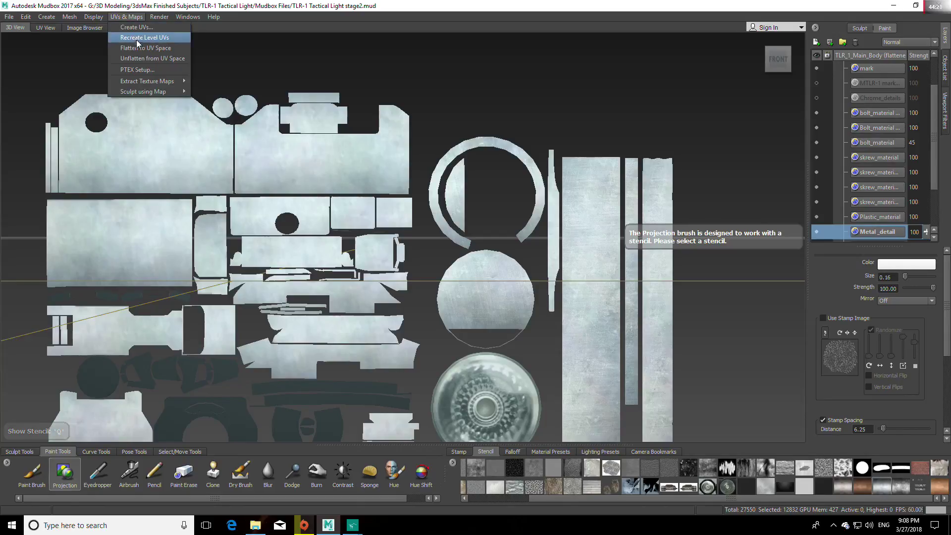
pyautogui.click(140, 60)
pyautogui.click(759, 44)
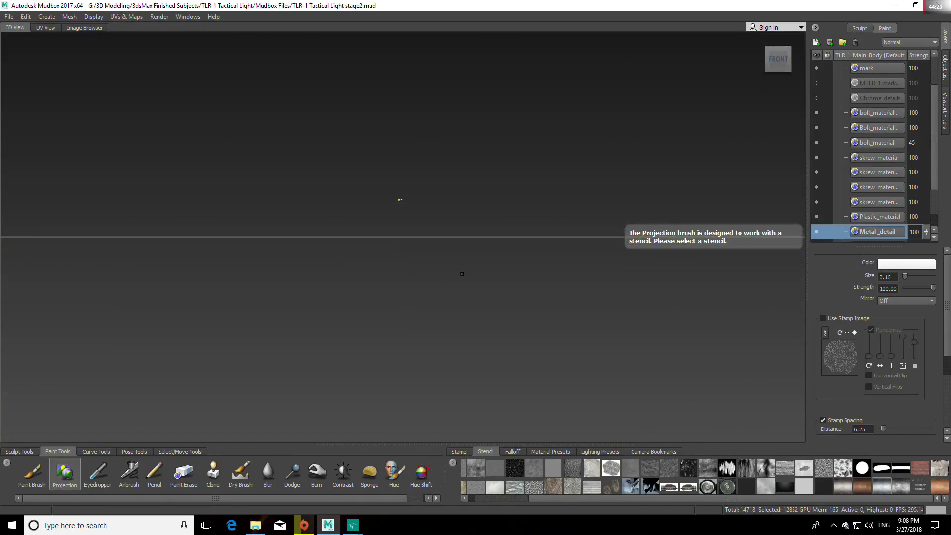
pyautogui.click(169, 453)
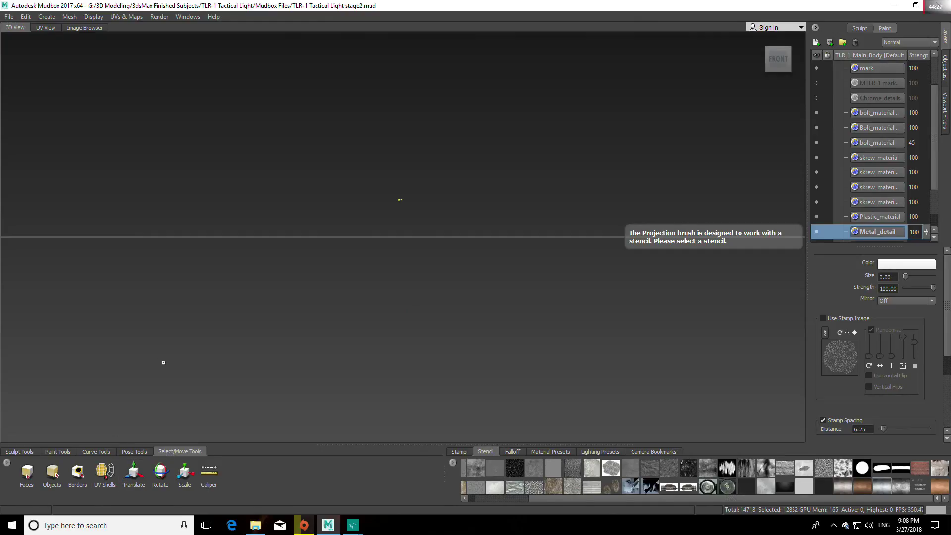
pyautogui.click(53, 471)
pyautogui.press('f')
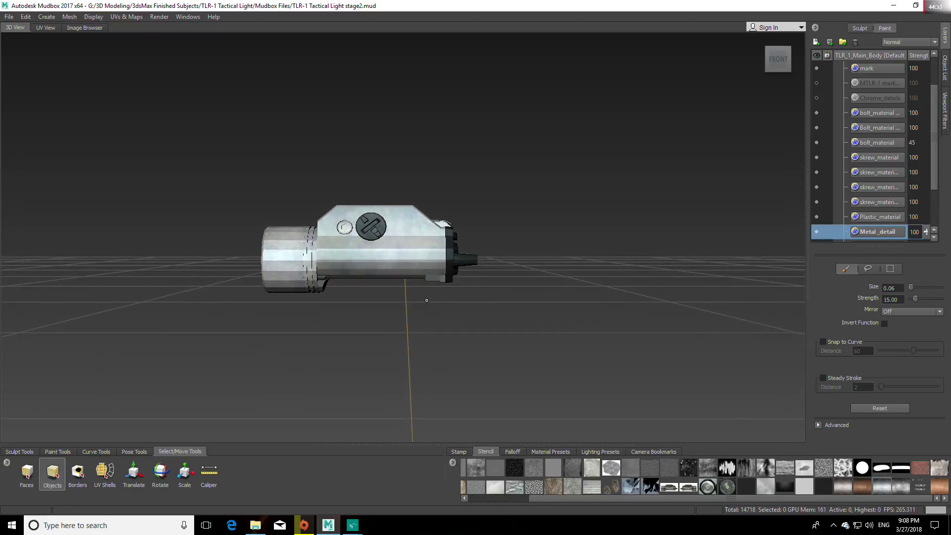
# Try the Multiply blend mode on the Metal_detail layer with the flashlight seen close up from the front
pyautogui.keyDown('alt'); pyautogui.moveTo(426, 300); pyautogui.dragTo(476, 338); pyautogui.keyUp('alt')
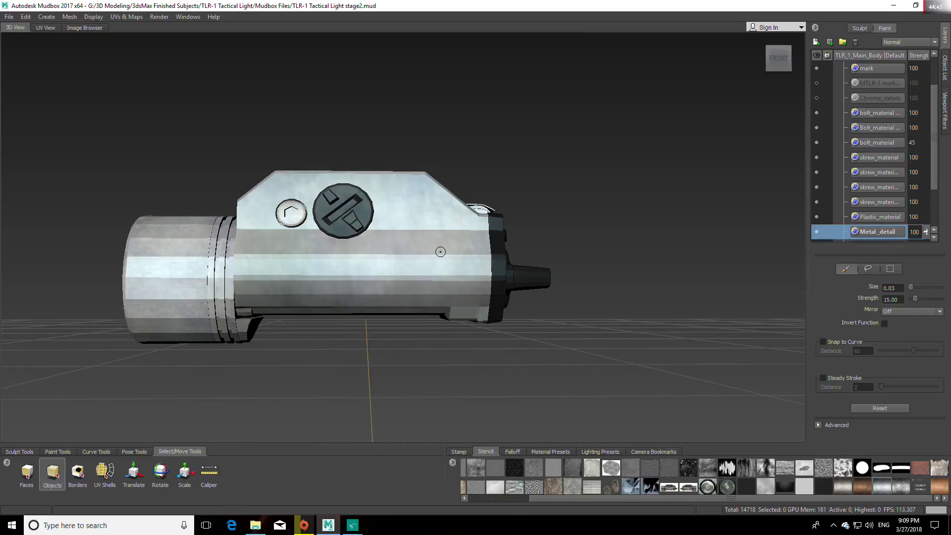
pyautogui.click(777, 57)
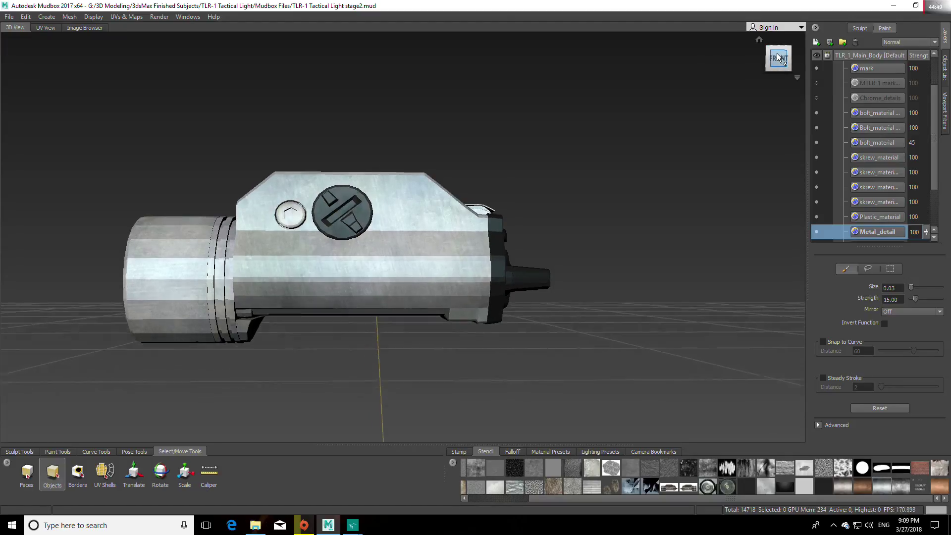
pyautogui.scroll(4, 629, 246)
pyautogui.keyDown('alt'); pyautogui.moveTo(525, 273); pyautogui.dragTo(644, 277, button='middle'); pyautogui.keyUp('alt')
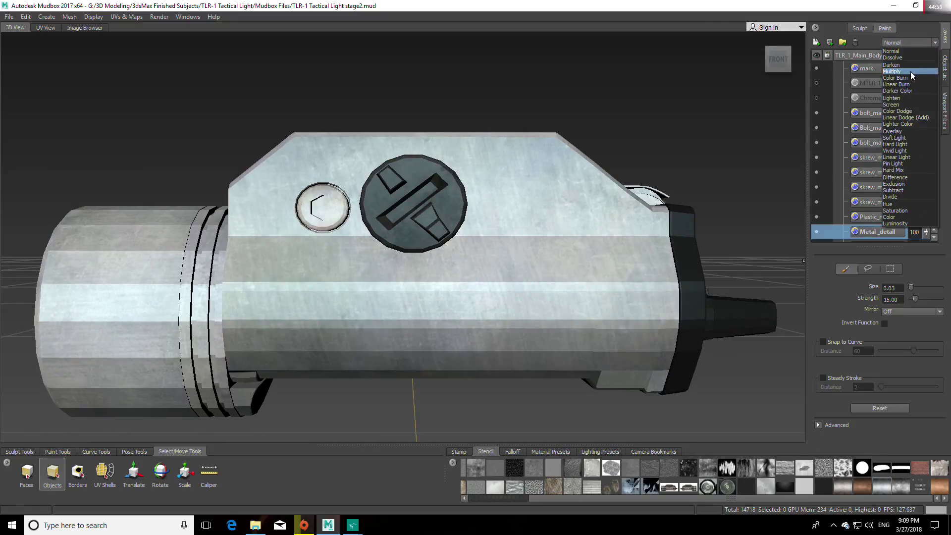
pyautogui.click(910, 72)
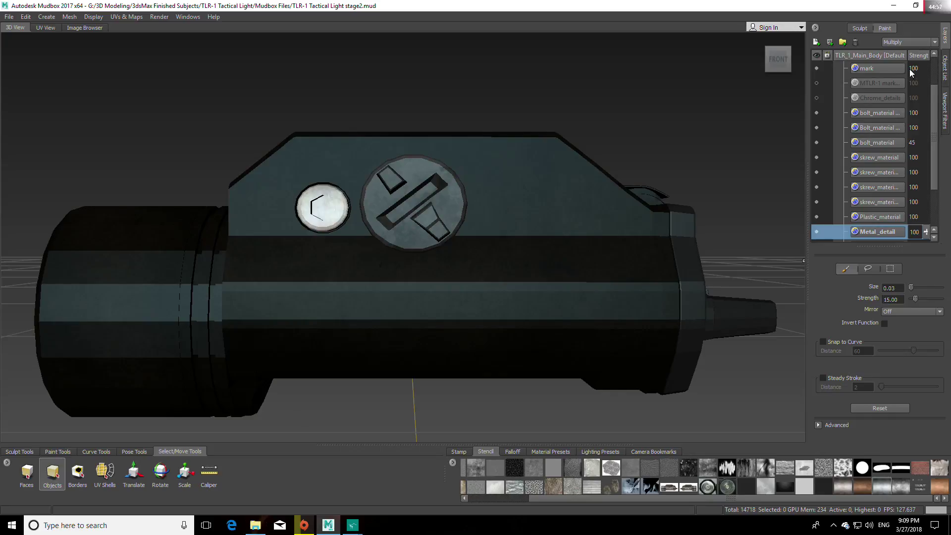
# Set the Metal_detail layer's blend mode to Overlay and inspect the flashlight body
pyautogui.click(934, 44)
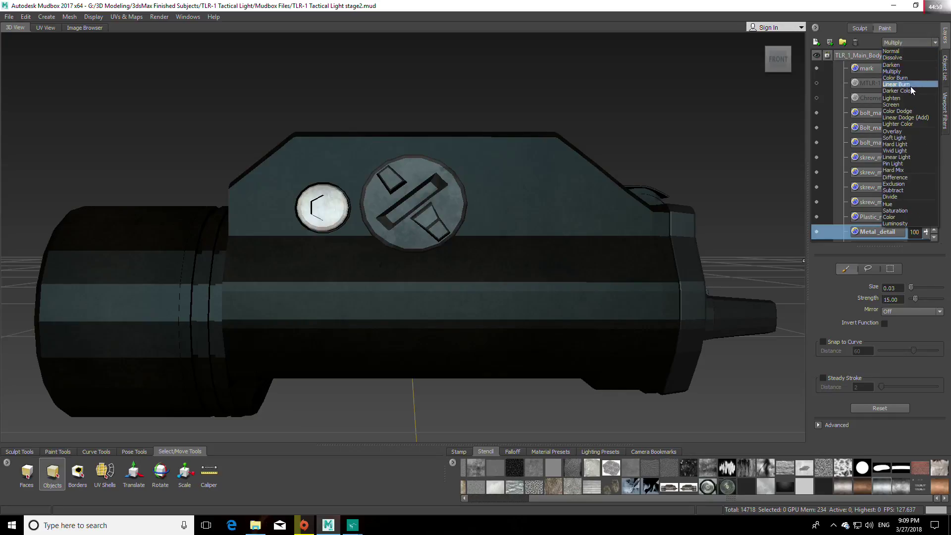
pyautogui.click(900, 131)
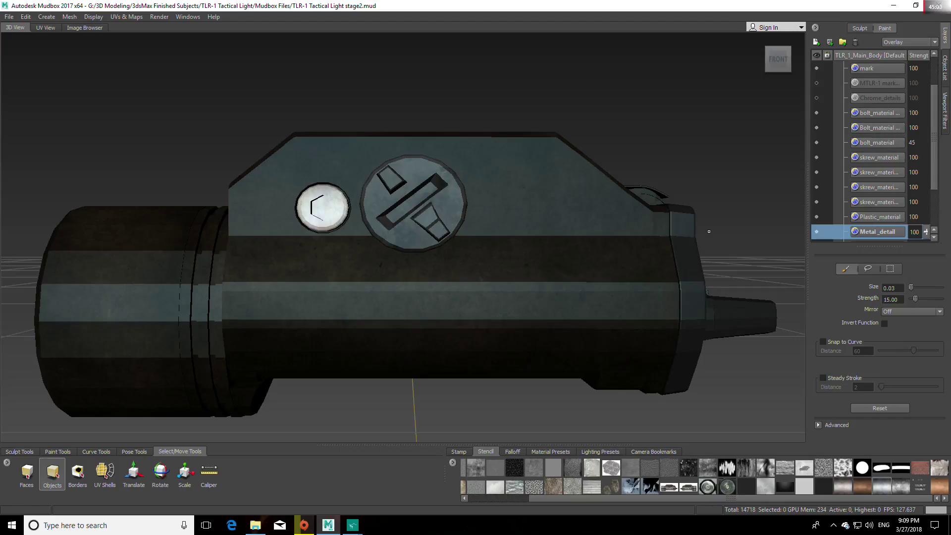
pyautogui.keyDown('alt'); pyautogui.moveTo(709, 231); pyautogui.dragTo(765, 237); pyautogui.keyUp('alt')
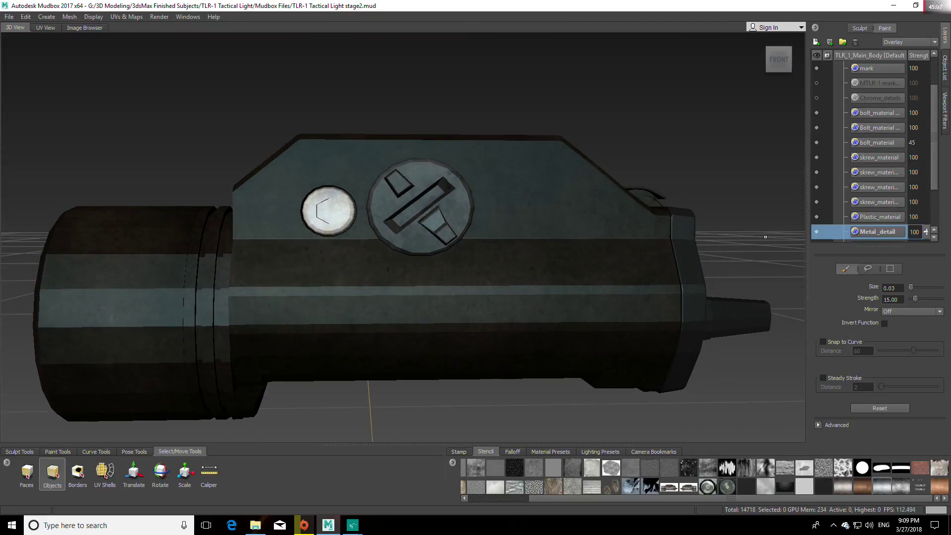
# Reduce the strength of the Brown_material layer directly above Black_material to 30, checking the flashlight body from several angles
pyautogui.scroll(-1, 927, 210)
pyautogui.click(896, 202)
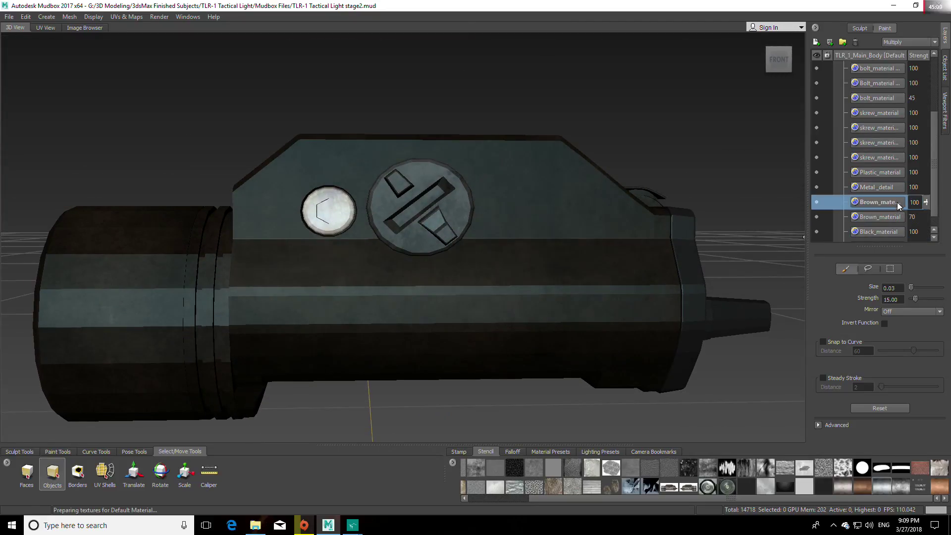
pyautogui.moveTo(926, 212); pyautogui.dragTo(928, 235)
pyautogui.click(891, 217)
pyautogui.keyDown('alt'); pyautogui.moveTo(699, 235); pyautogui.dragTo(625, 337); pyautogui.keyUp('alt')
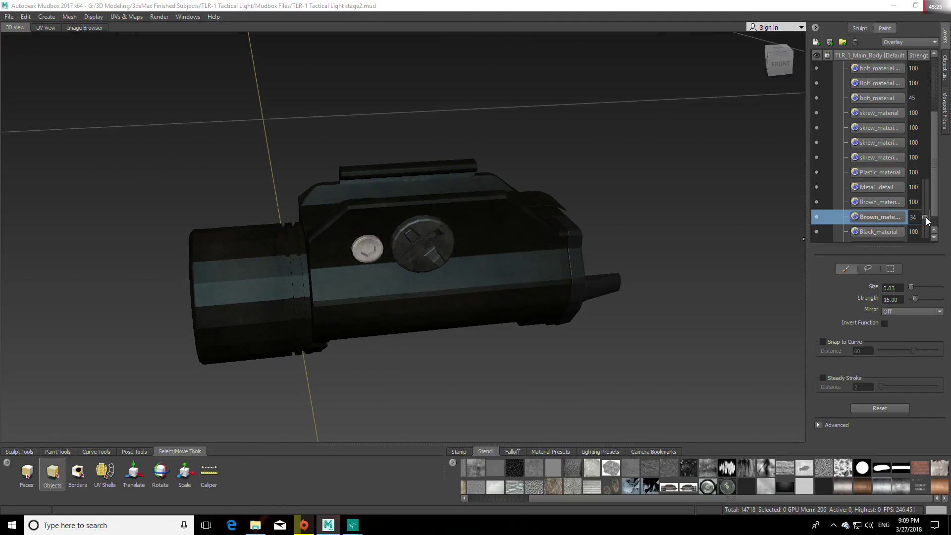
pyautogui.keyDown('alt'); pyautogui.moveTo(628, 283); pyautogui.dragTo(779, 243); pyautogui.keyUp('alt')
pyautogui.click(778, 57)
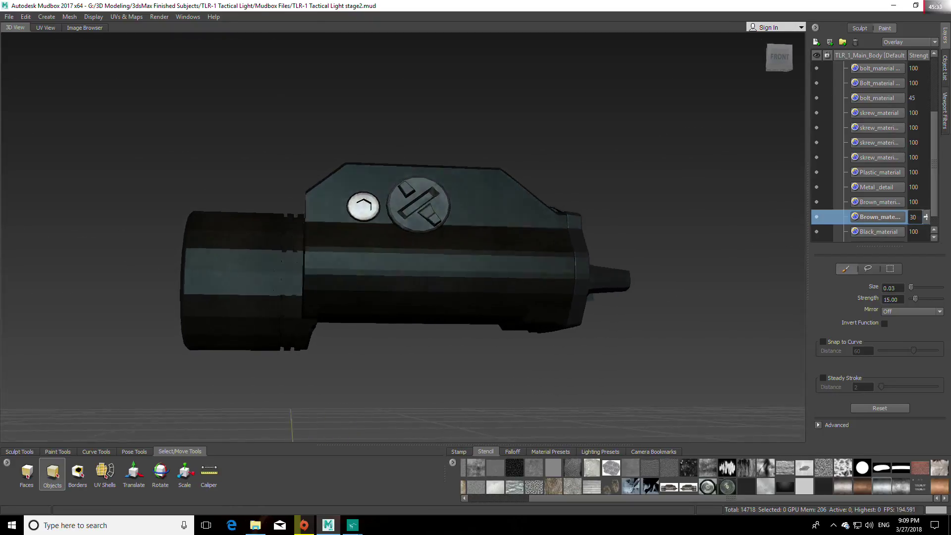
pyautogui.keyDown('alt'); pyautogui.moveTo(625, 244); pyautogui.dragTo(508, 272); pyautogui.keyUp('alt')
# Show the hidden TLR-1 markings and Chrome_details layers, and check the lettering on the flashlight's side
pyautogui.moveTo(934, 161); pyautogui.dragTo(934, 97)
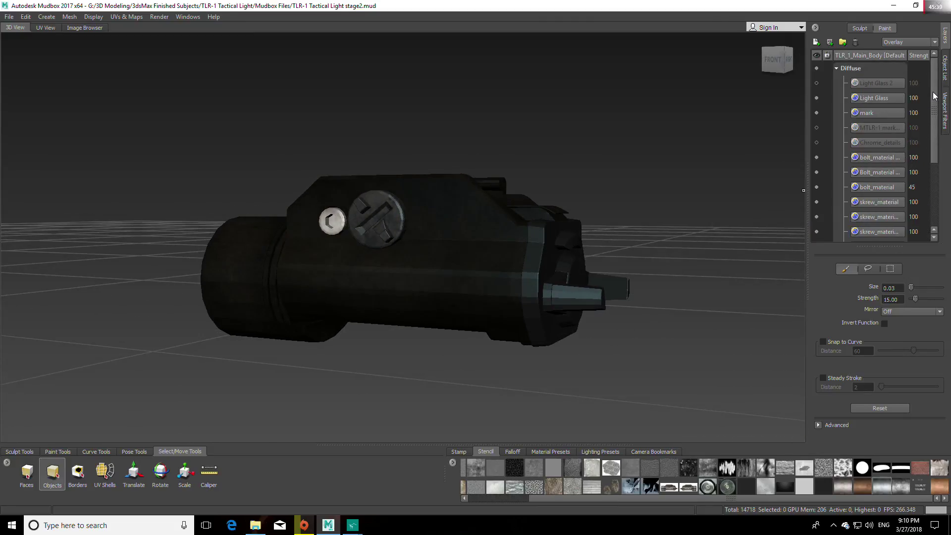
pyautogui.click(817, 143)
pyautogui.keyDown('alt'); pyautogui.moveTo(612, 262); pyautogui.dragTo(537, 263); pyautogui.keyUp('alt')
pyautogui.scroll(3, 646, 322)
pyautogui.keyDown('alt'); pyautogui.moveTo(476, 361); pyautogui.dragTo(609, 338); pyautogui.keyUp('alt')
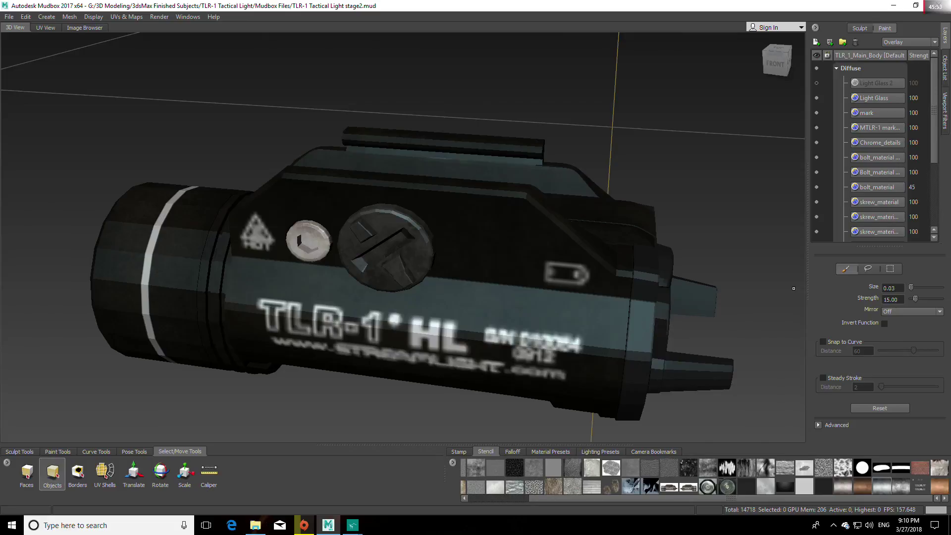
# Preview the open TLR-1 steamlight reference images and return to the textured model
pyautogui.moveTo(935, 153); pyautogui.dragTo(935, 202)
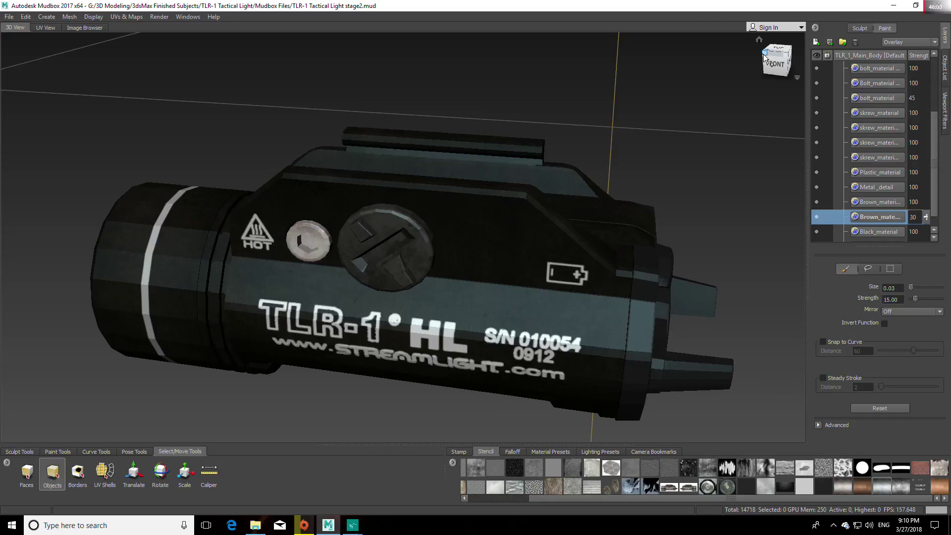
pyautogui.click(361, 518)
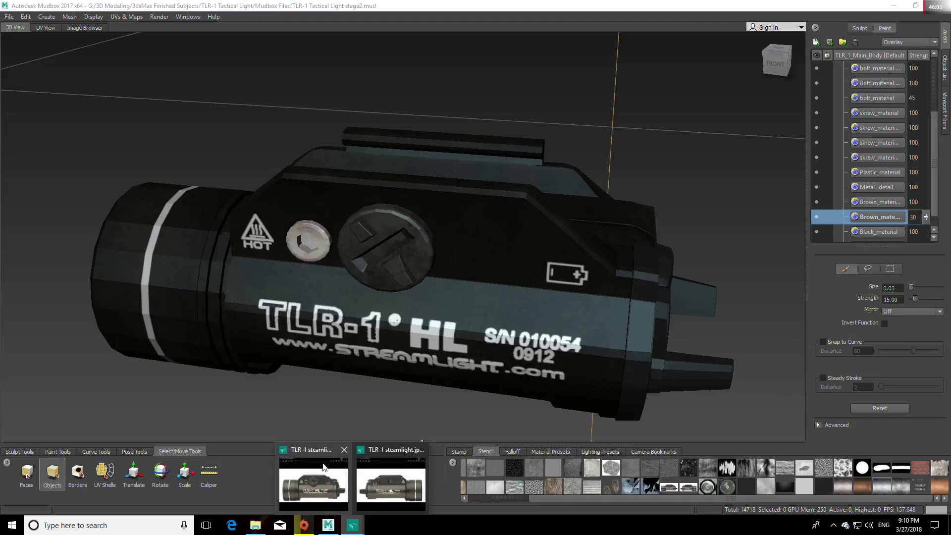
pyautogui.moveTo(317, 456)
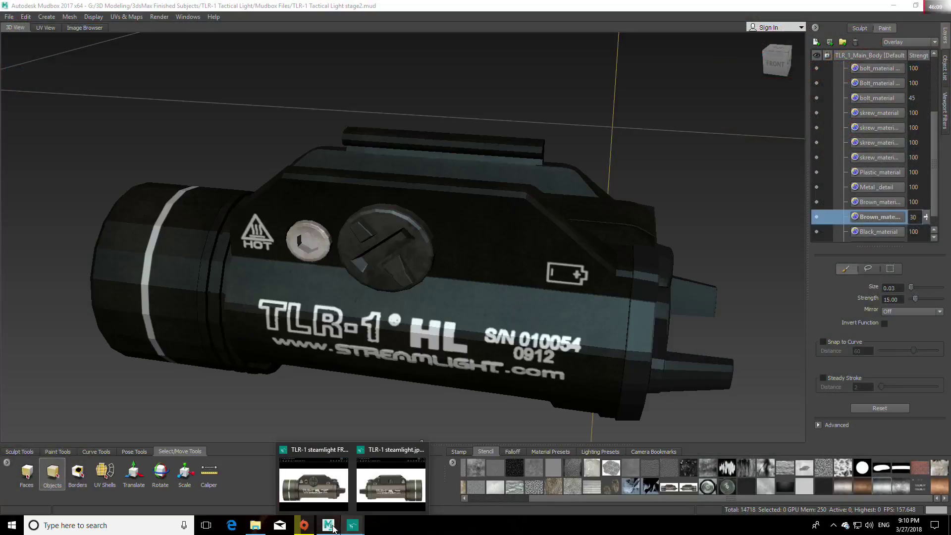
pyautogui.click(333, 528)
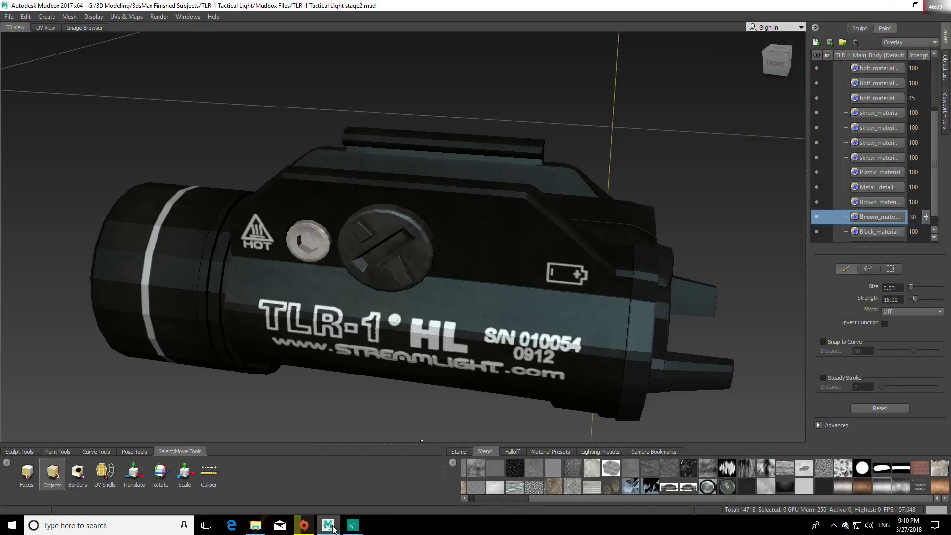
# Compare the flashlight with and without the Metal_detail layer, both as a whole and close up around the side markings
pyautogui.keyDown('alt'); pyautogui.moveTo(568, 387); pyautogui.dragTo(579, 342); pyautogui.keyUp('alt')
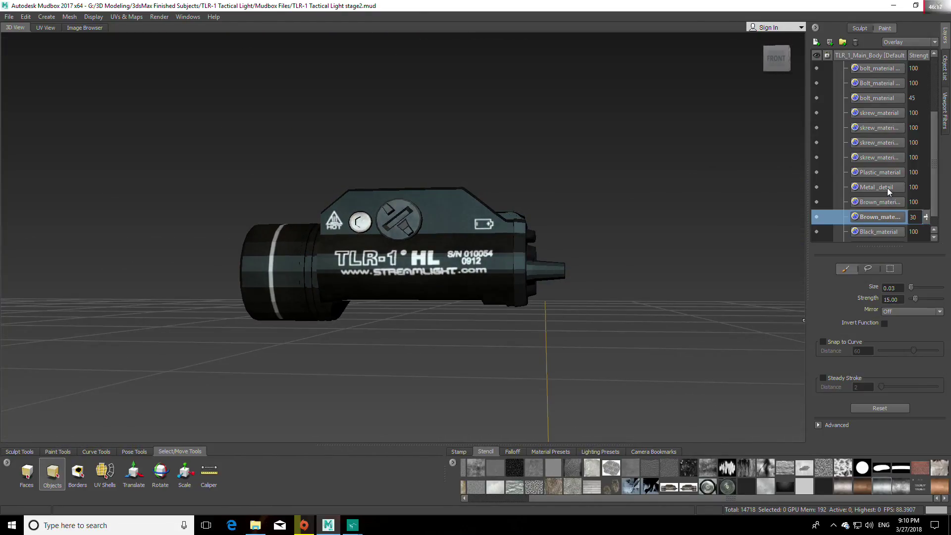
pyautogui.click(887, 188)
pyautogui.click(815, 187)
pyautogui.click(814, 187)
pyautogui.scroll(5, 619, 287)
pyautogui.keyDown('alt'); pyautogui.moveTo(625, 278); pyautogui.dragTo(612, 305); pyautogui.keyUp('alt')
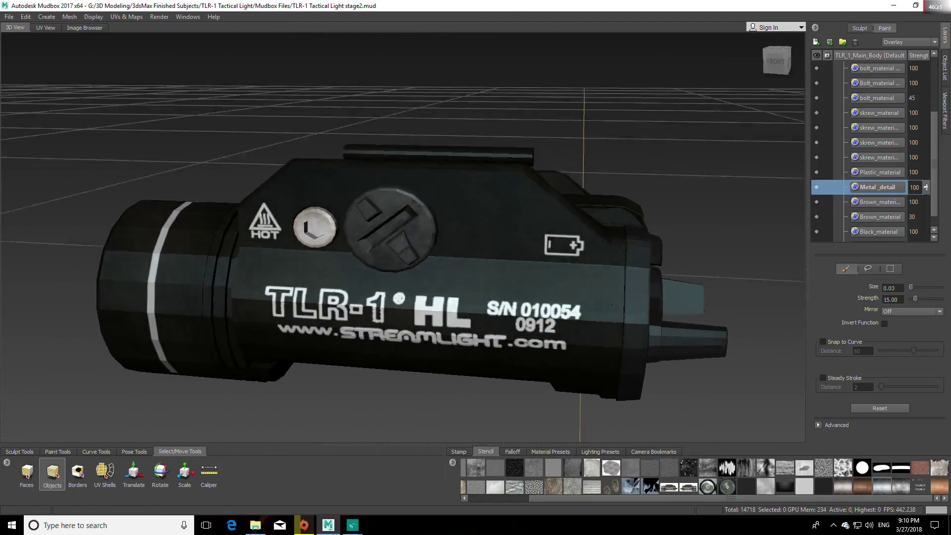
pyautogui.scroll(5, 611, 304)
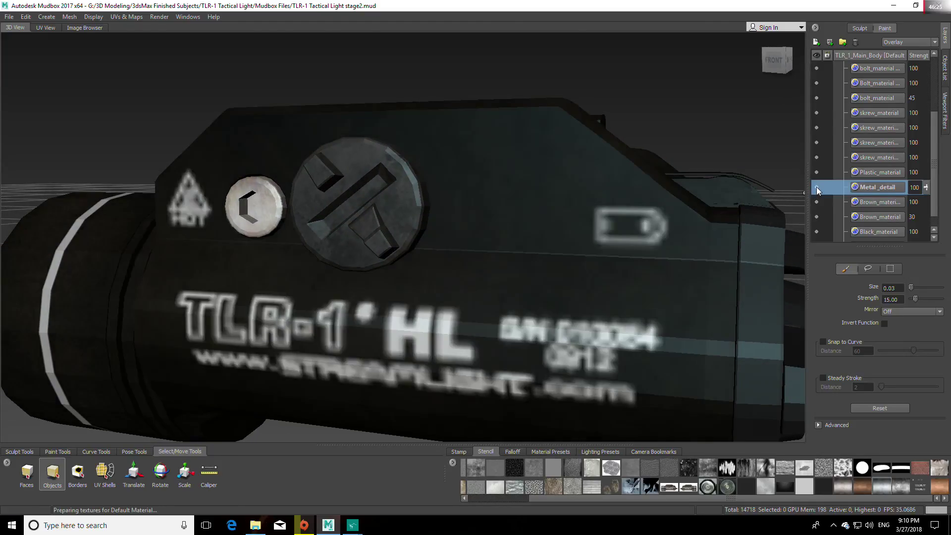
pyautogui.scroll(1, 677, 295)
pyautogui.keyDown('alt'); pyautogui.moveTo(678, 295); pyautogui.dragTo(680, 293); pyautogui.keyUp('alt')
pyautogui.click(816, 186)
pyautogui.click(816, 187)
# Inspect the blended textures and markings around the flashlight from the top and back, finishing in the front view
pyautogui.keyDown('alt'); pyautogui.moveTo(639, 292); pyautogui.dragTo(527, 379); pyautogui.keyUp('alt')
pyautogui.press('a')
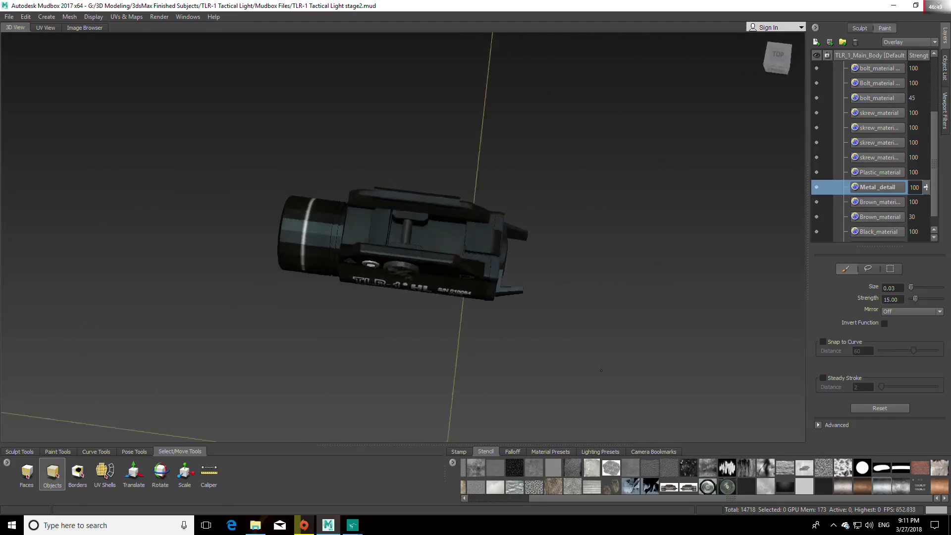
pyautogui.scroll(8, 532, 310)
pyautogui.keyDown('alt'); pyautogui.moveTo(532, 310); pyautogui.dragTo(591, 318); pyautogui.keyUp('alt')
pyautogui.scroll(-10, 591, 318)
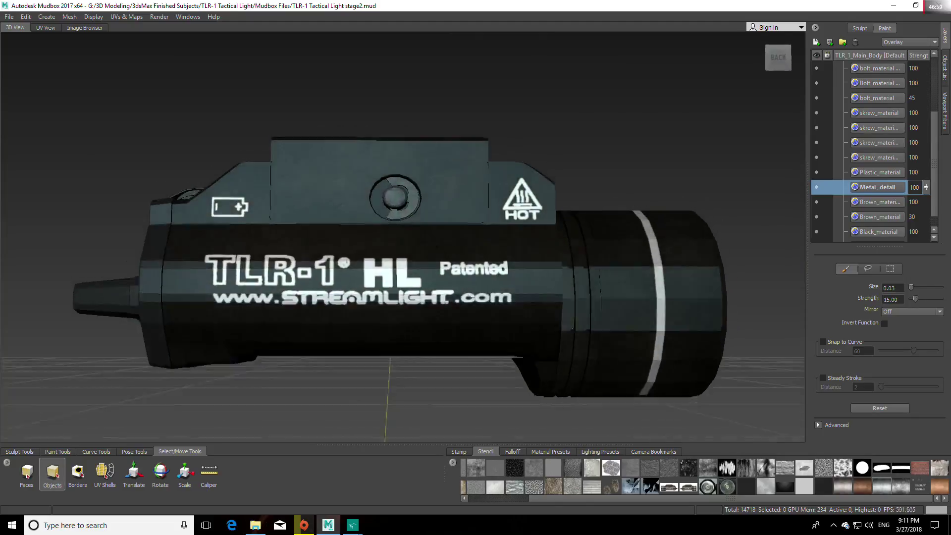
pyautogui.keyDown('alt'); pyautogui.moveTo(591, 318); pyautogui.dragTo(769, 336); pyautogui.keyUp('alt')
pyautogui.keyDown('alt'); pyautogui.moveTo(529, 335); pyautogui.dragTo(694, 396); pyautogui.keyUp('alt')
pyautogui.scroll(-3, 507, 384)
pyautogui.keyDown('alt'); pyautogui.moveTo(507, 384); pyautogui.dragTo(512, 335); pyautogui.keyUp('alt')
pyautogui.click(784, 58)
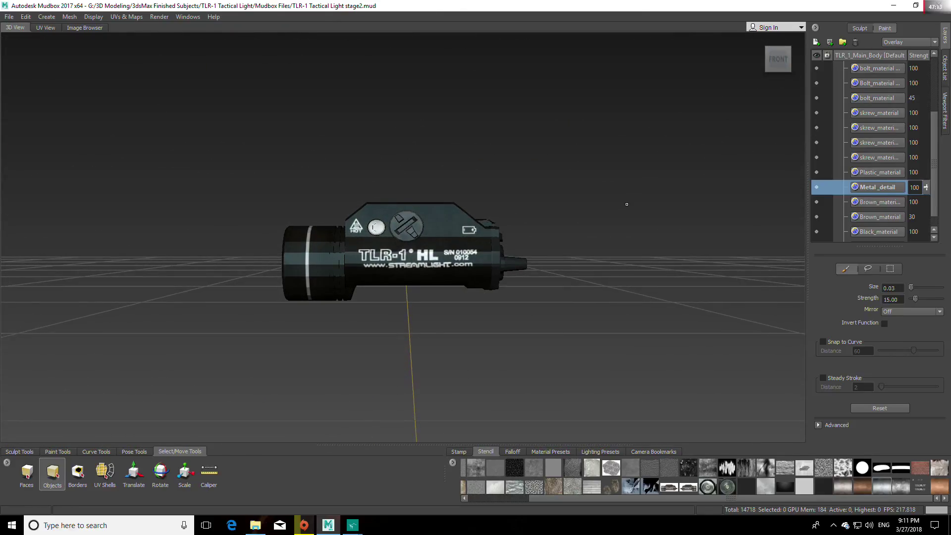
pyautogui.scroll(3, 614, 240)
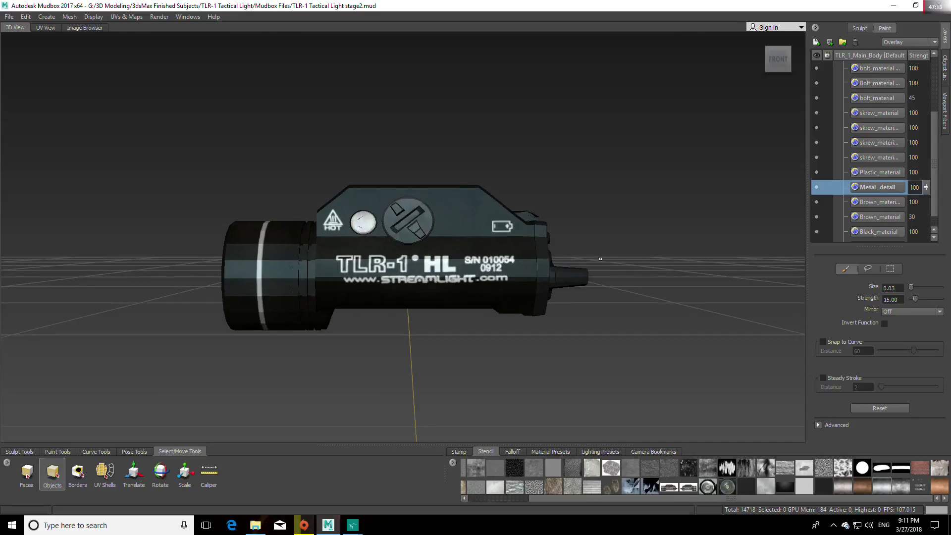